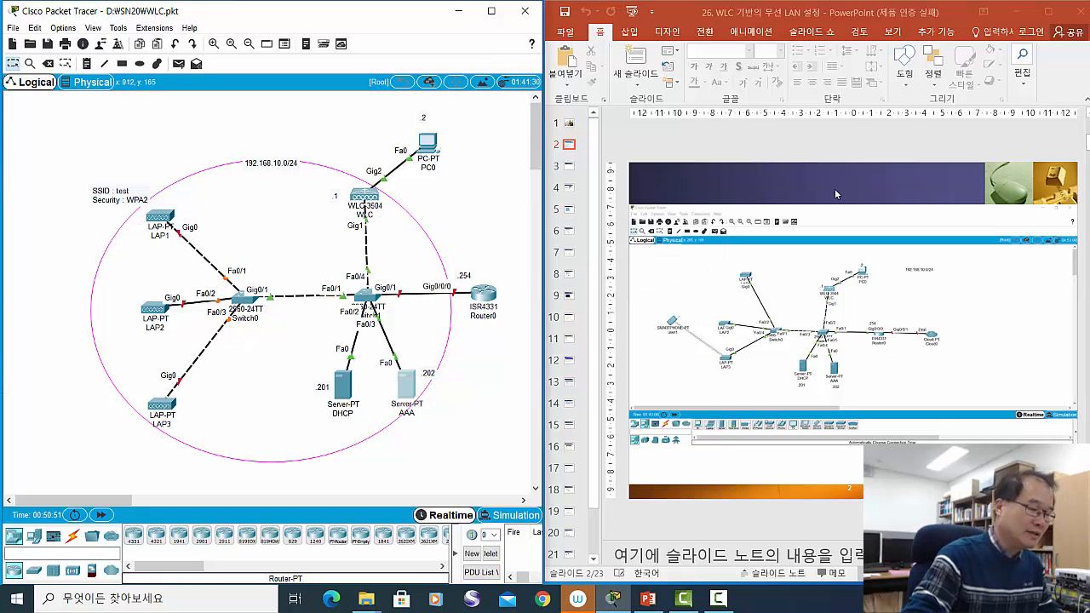
# - Nudge the WLC and shift PC0 slightly in the topology
pyautogui.scroll(-1, 846, 191)
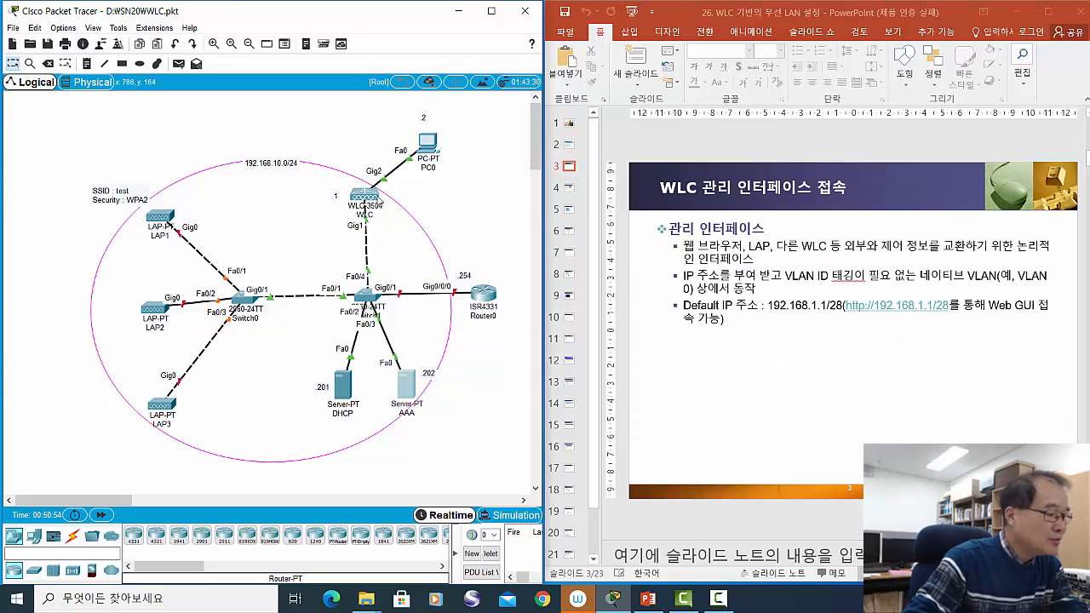
pyautogui.moveTo(378, 204); pyautogui.dragTo(372, 196)
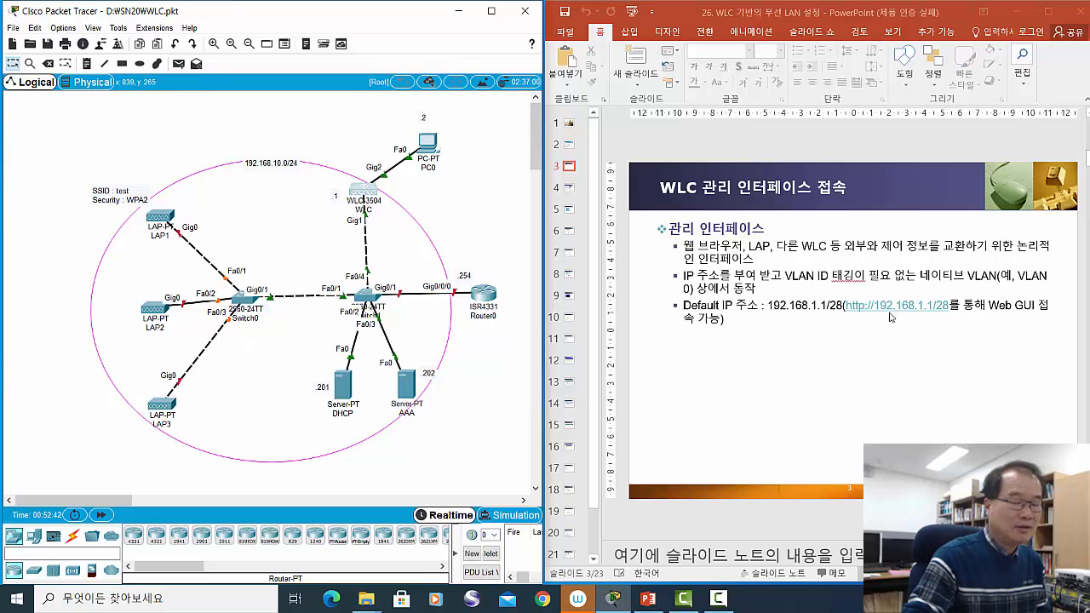
pyautogui.moveTo(429, 148); pyautogui.dragTo(406, 147)
pyautogui.moveTo(406, 153)
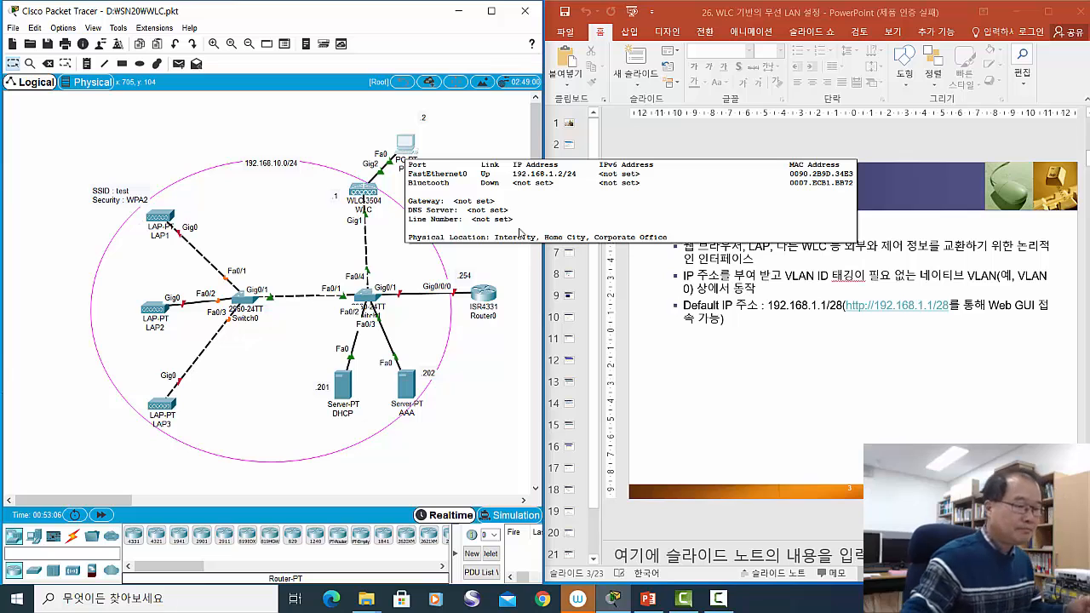
# - Bring up slide 3 showing the WLC default IP 192.168.1.1/28 for Web GUI access
pyautogui.click(746, 391)
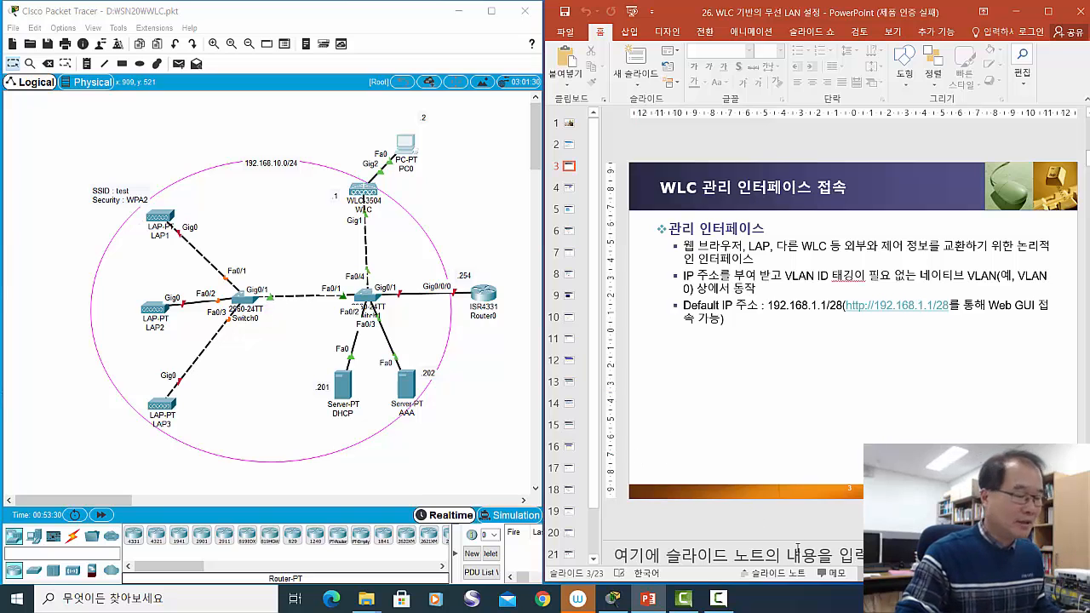
pyautogui.scroll(-1, 793, 451)
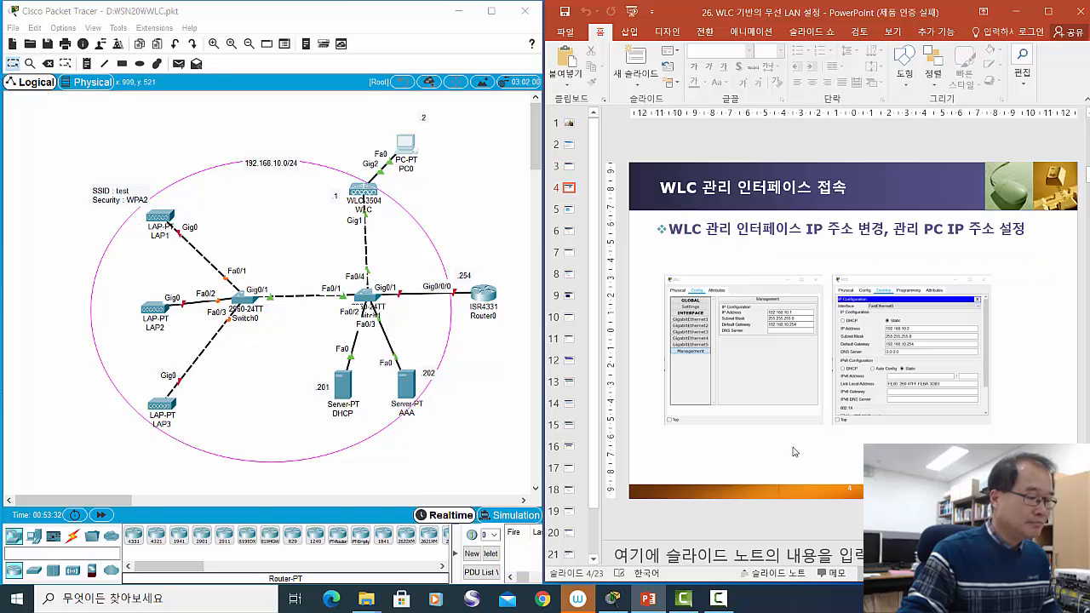
pyautogui.scroll(1, 793, 452)
# - Move PC0 to the right of the WLC and briefly check the WLC's window
pyautogui.click(405, 143)
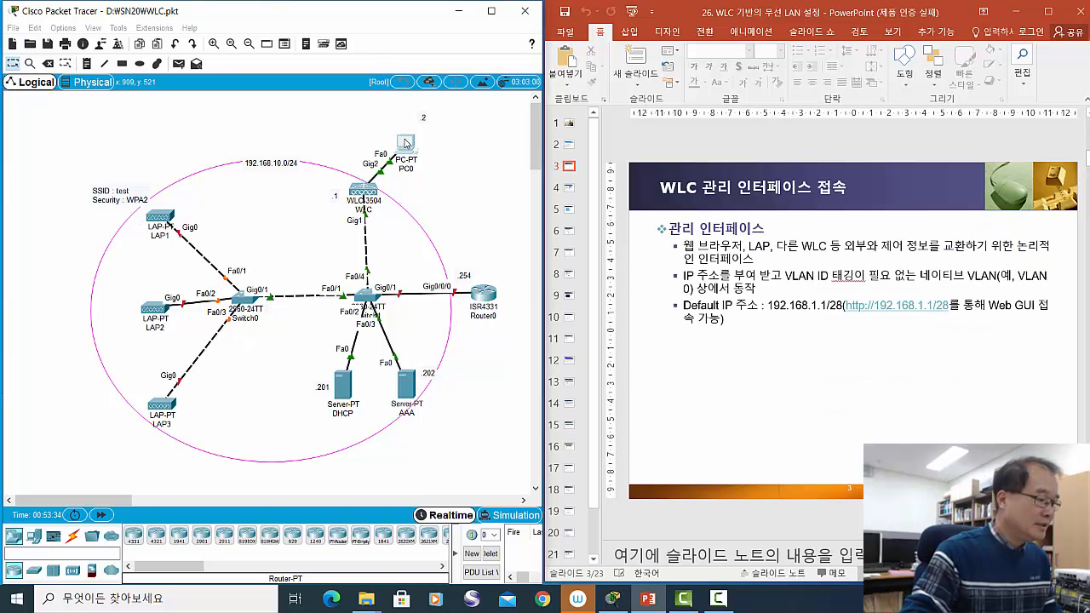
pyautogui.moveTo(405, 143); pyautogui.dragTo(454, 164)
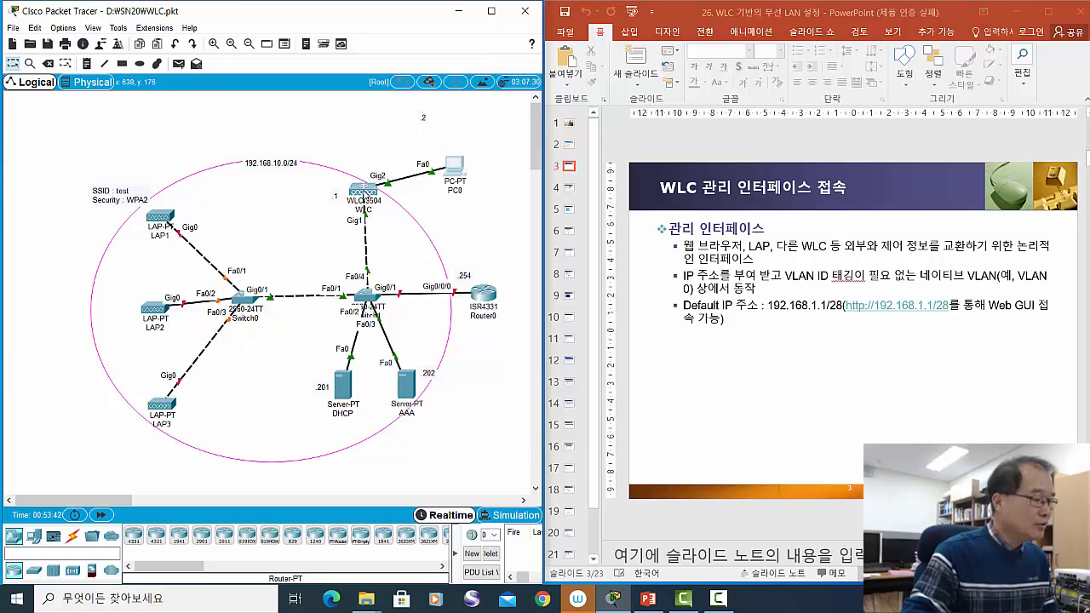
pyautogui.click(365, 189)
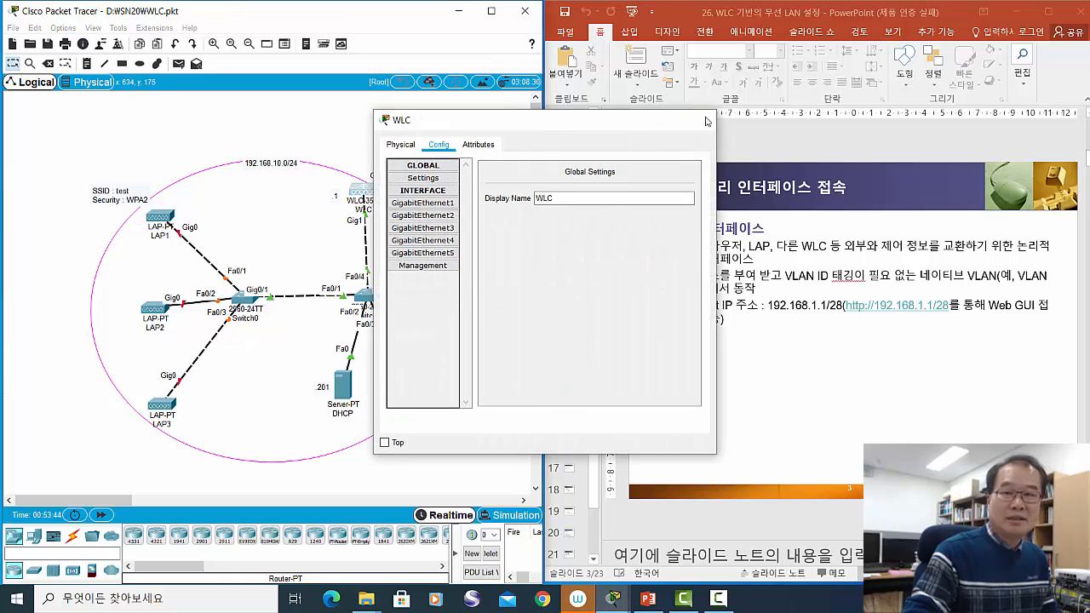
pyautogui.click(713, 118)
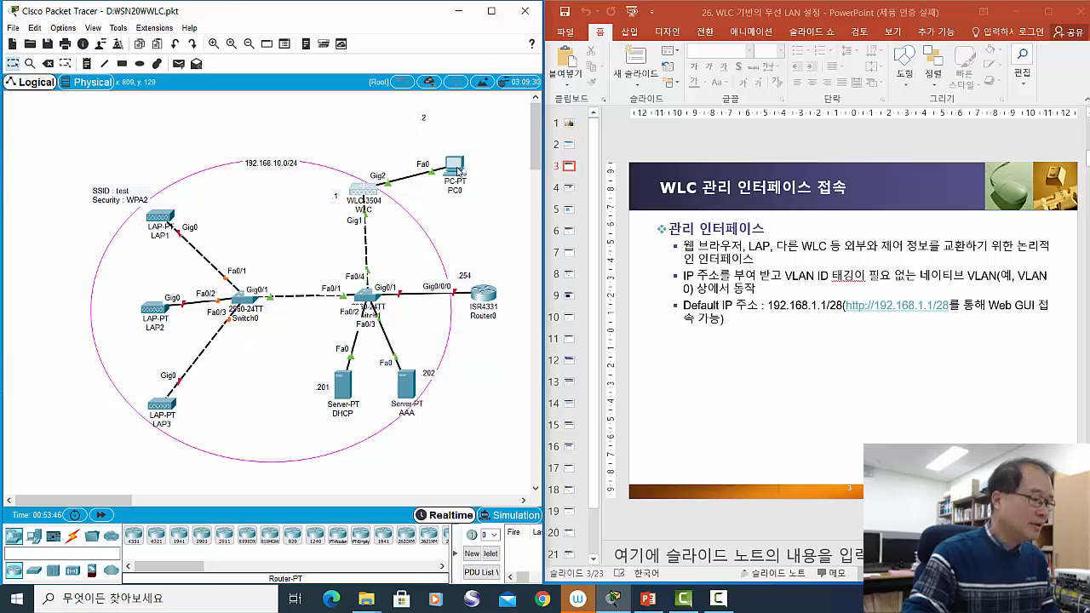
# - Open PC0, set its window aside, and nudge the WLC and 192.168.10.0/24 note
pyautogui.click(462, 173)
pyautogui.moveTo(511, 127); pyautogui.dragTo(642, 127)
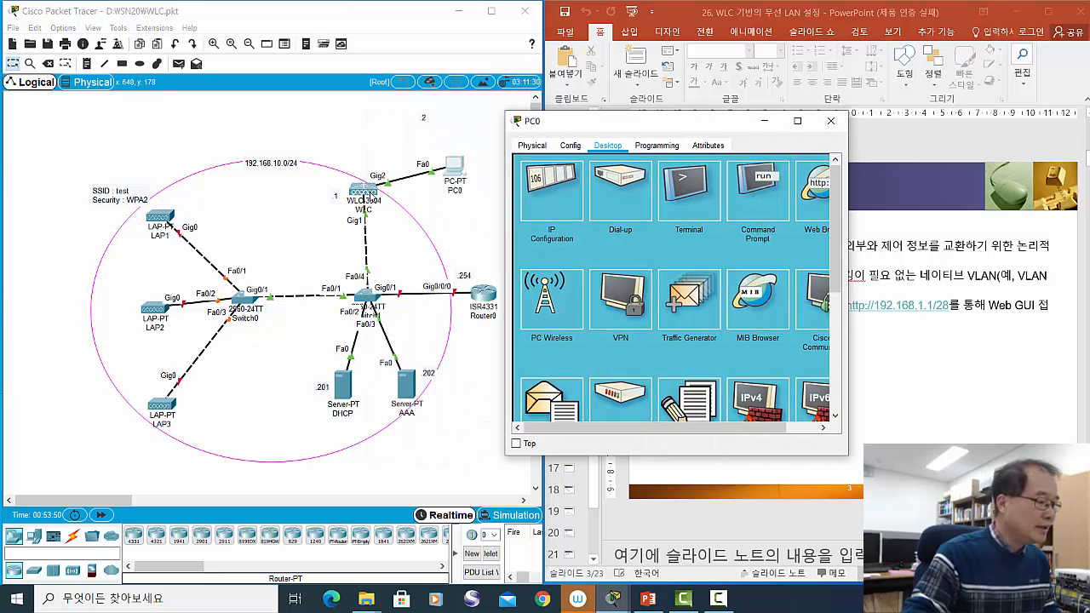
pyautogui.moveTo(372, 197); pyautogui.dragTo(376, 194)
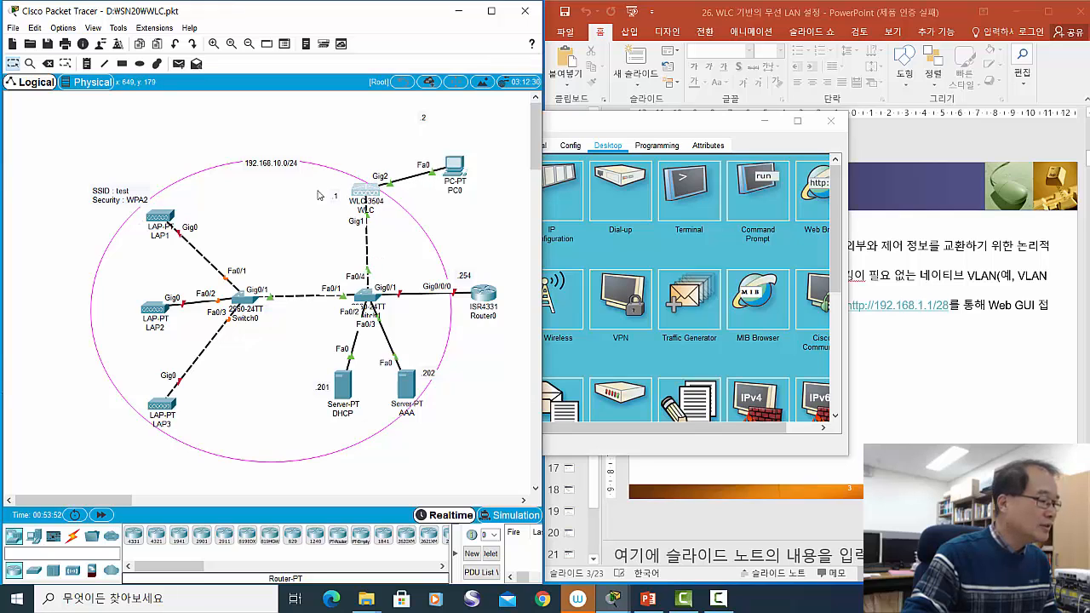
pyautogui.moveTo(280, 169); pyautogui.dragTo(283, 168)
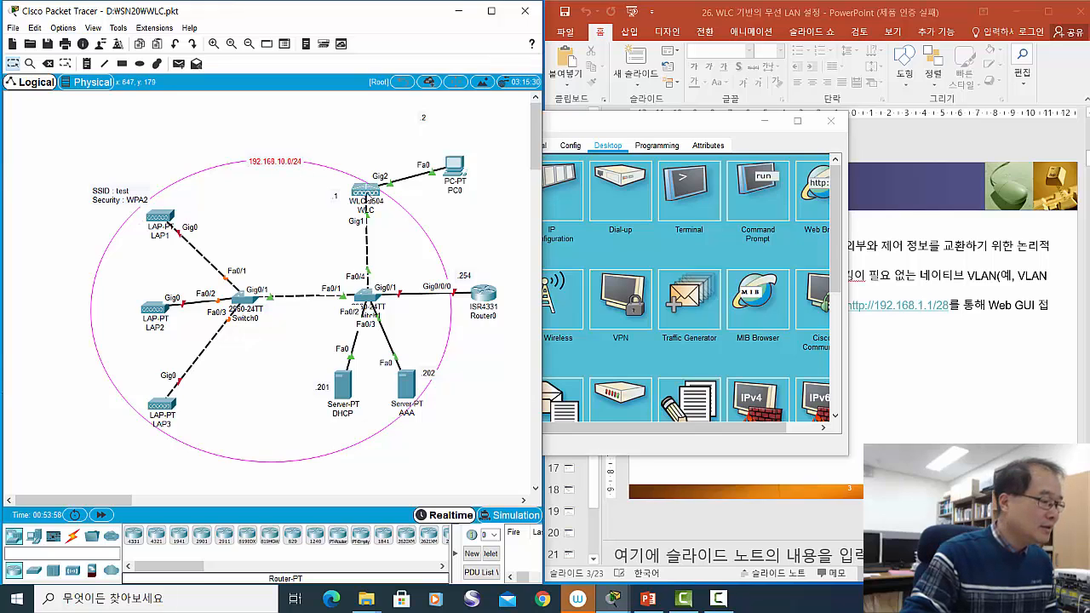
pyautogui.moveTo(372, 197); pyautogui.dragTo(375, 196)
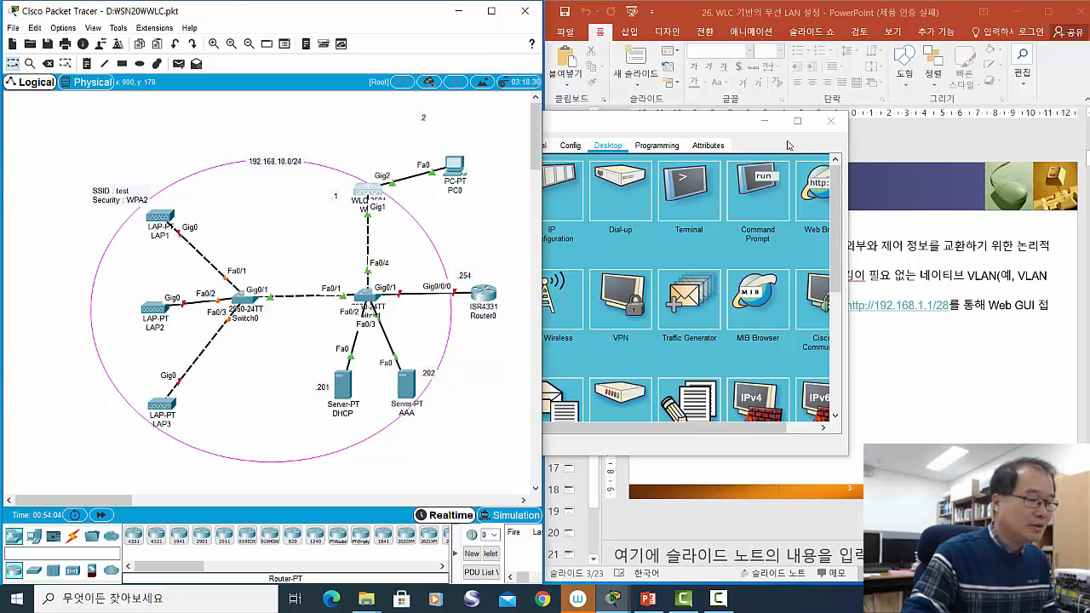
# - Highlight the default IP address on the lecture slide, then reopen PC0's Desktop tab
pyautogui.click(894, 154)
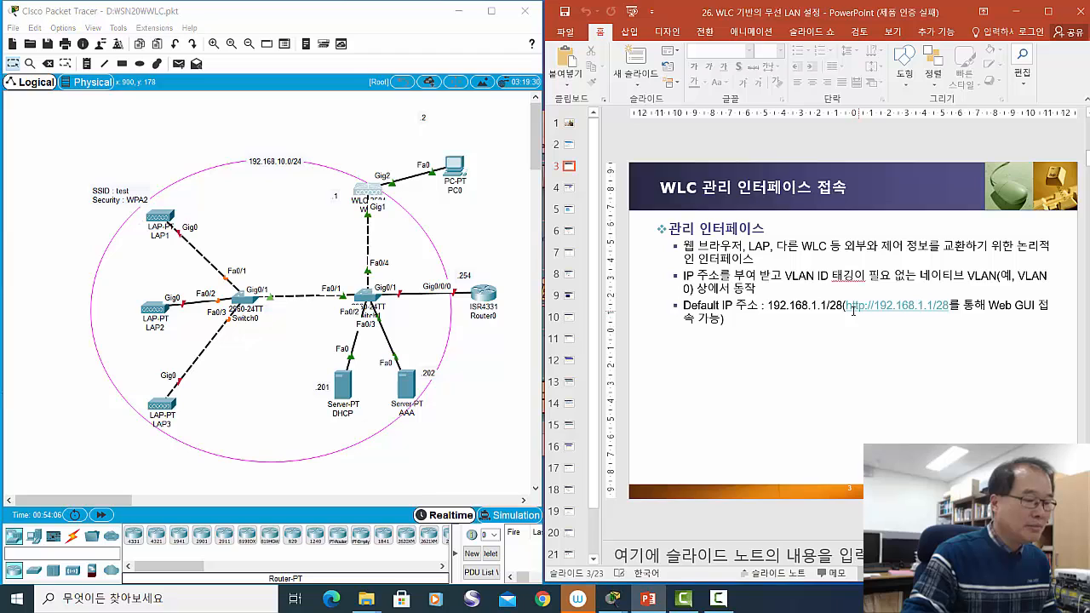
pyautogui.moveTo(768, 305); pyautogui.dragTo(942, 307)
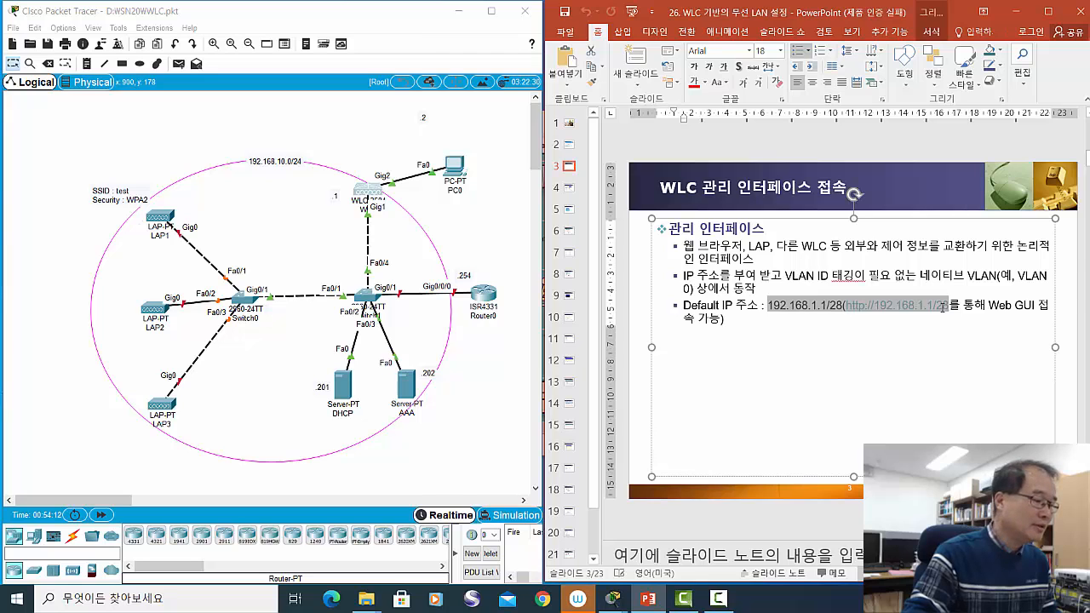
pyautogui.click(455, 176)
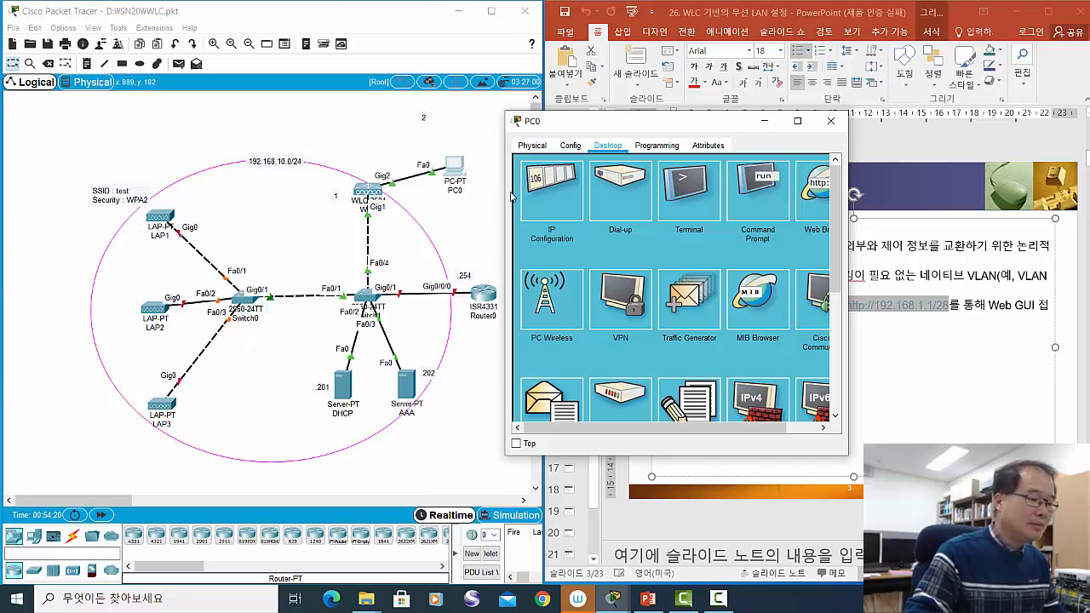
# - In IP Configuration, change PC0's subnet mask from 255.255.255.0 to 255.255.255.240
pyautogui.click(554, 201)
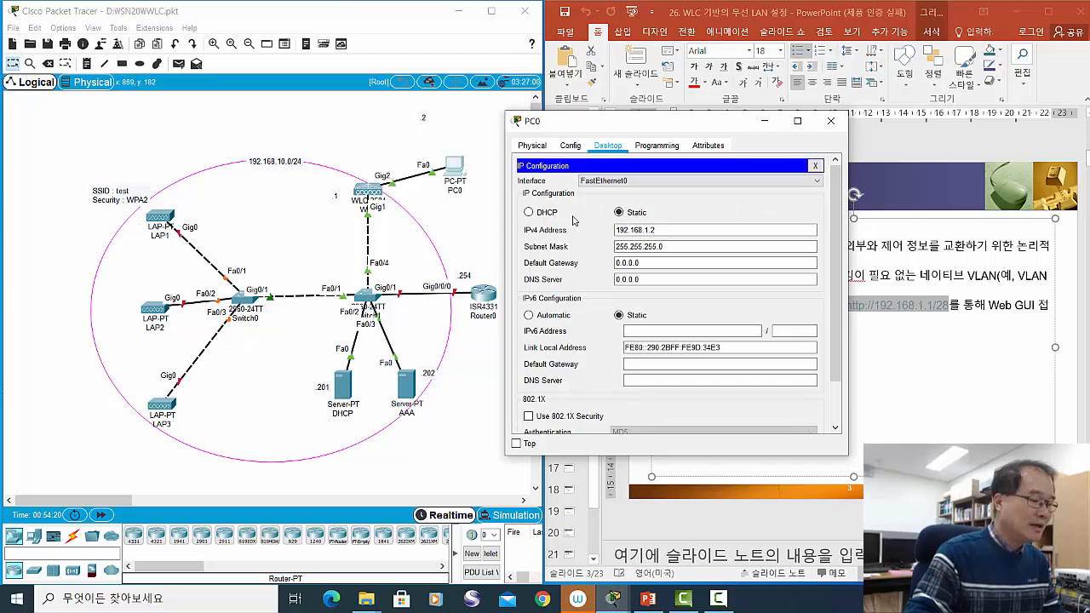
pyautogui.click(661, 231)
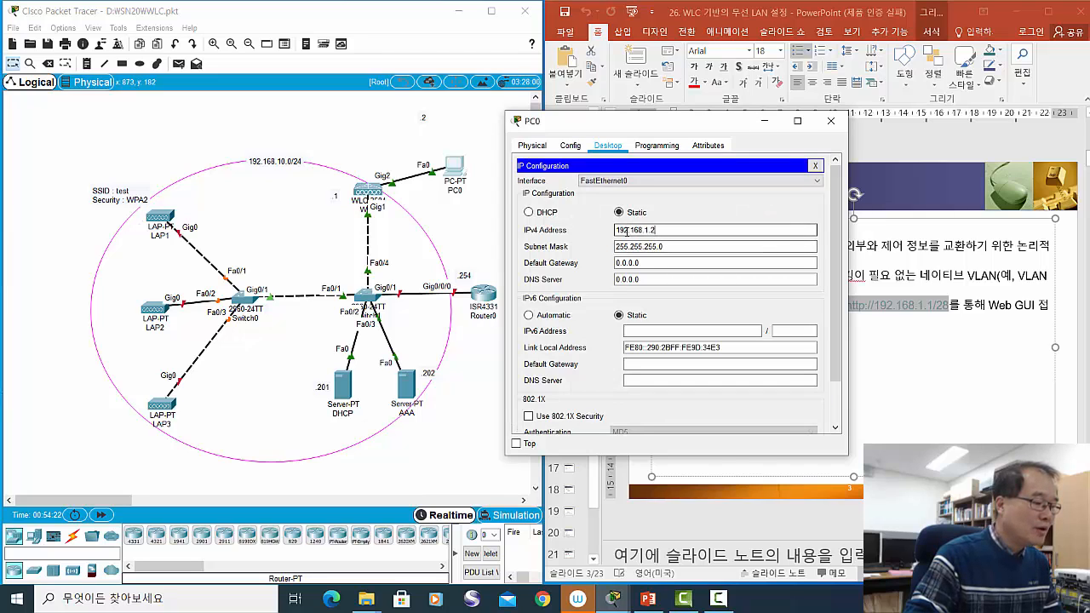
pyautogui.click(672, 247)
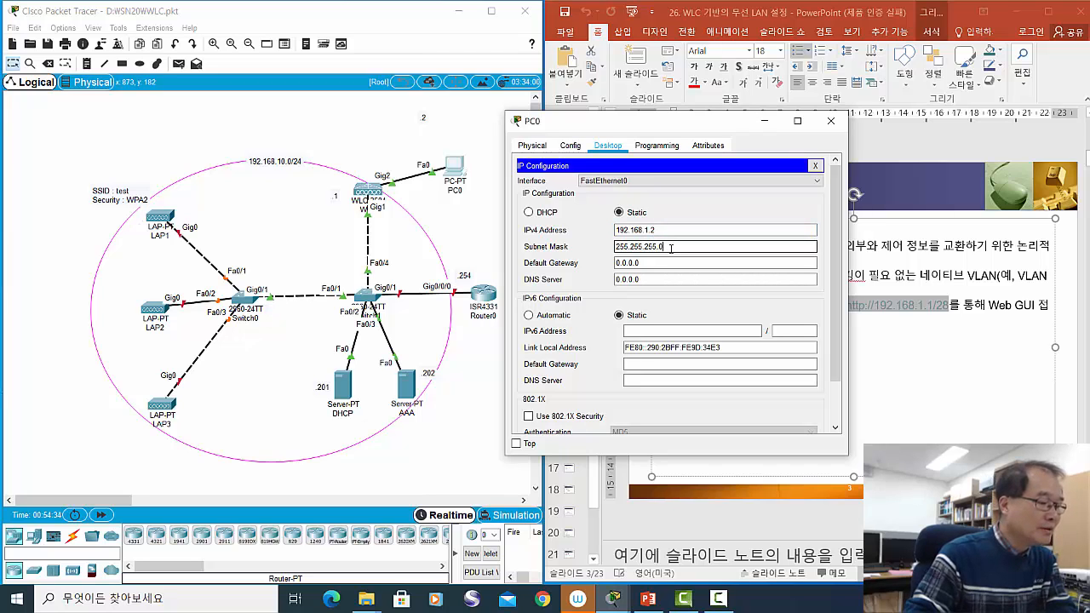
pyautogui.click(671, 229)
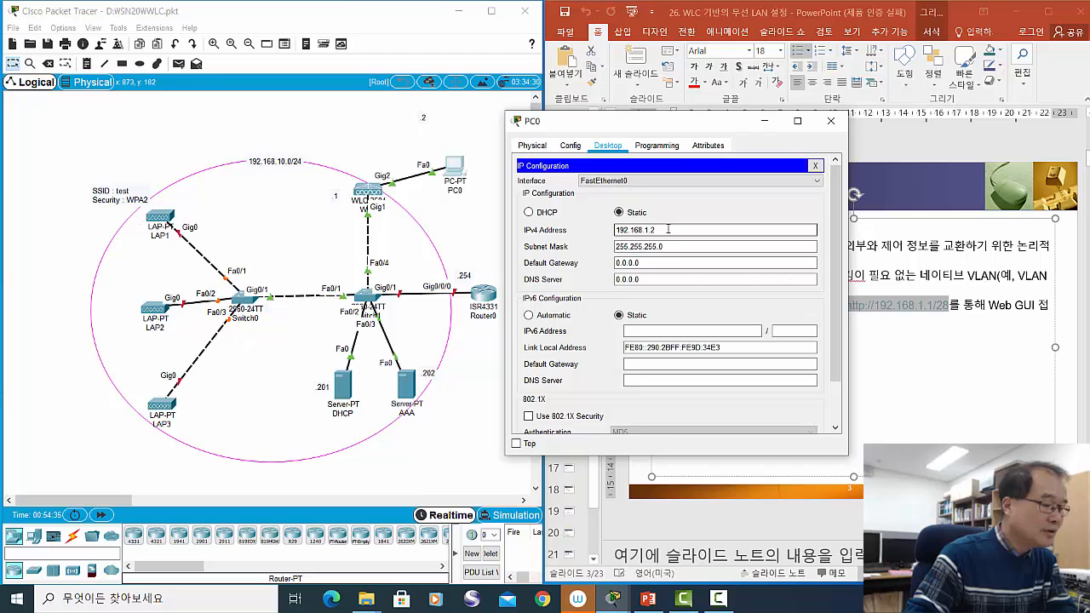
pyautogui.moveTo(457, 168); pyautogui.dragTo(445, 127)
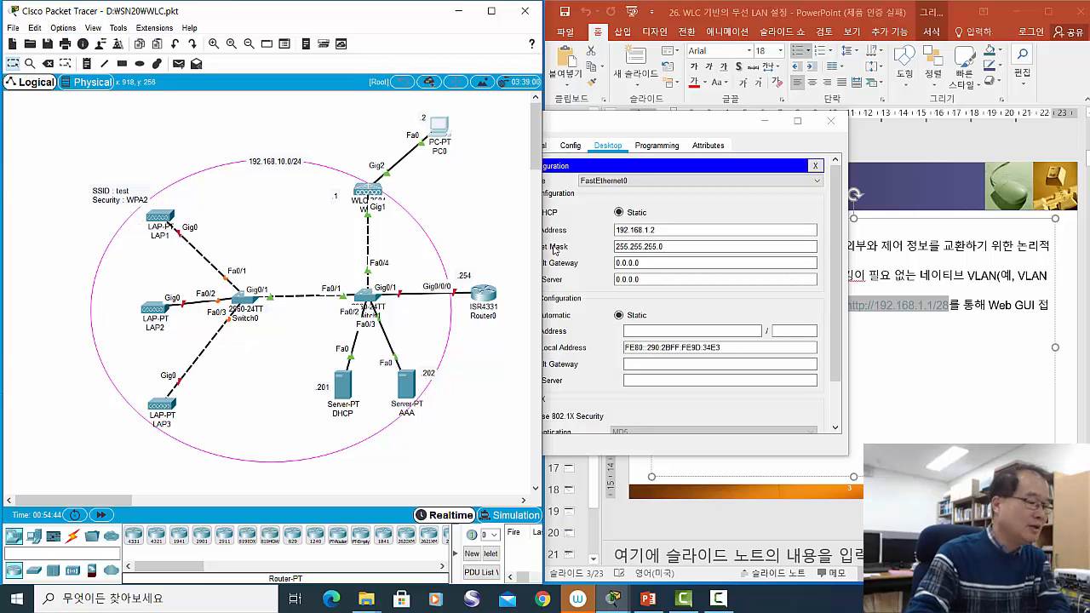
pyautogui.click(634, 263)
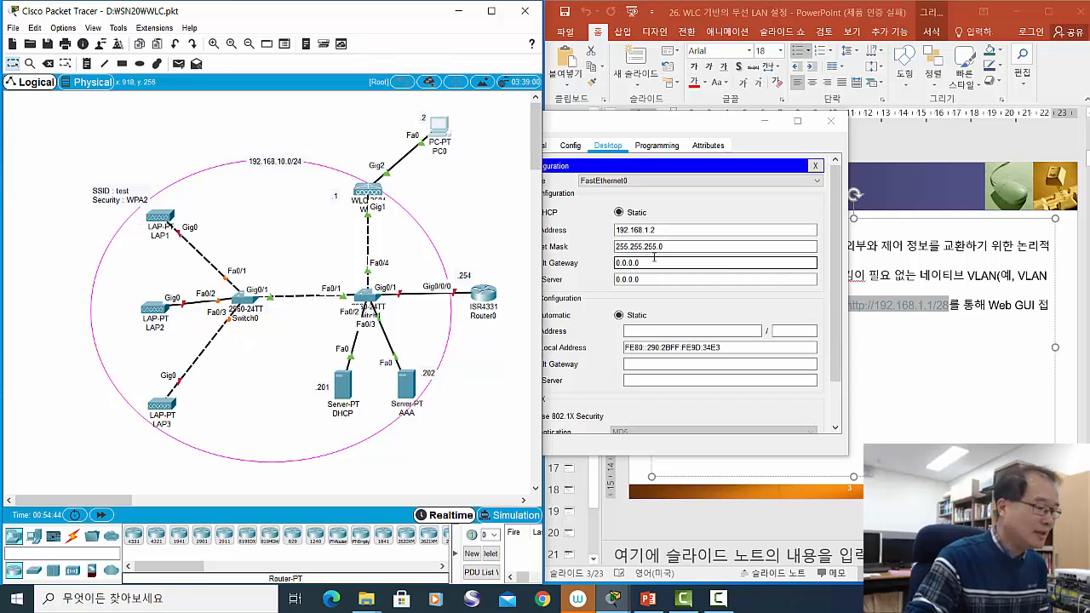
pyautogui.click(665, 246)
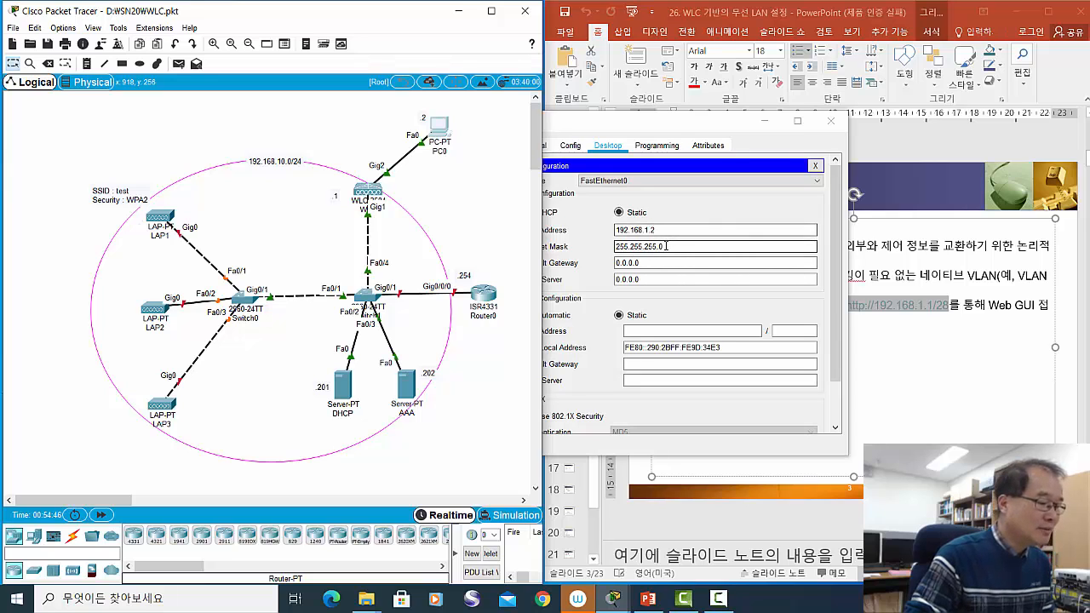
pyautogui.press('BackSpace')
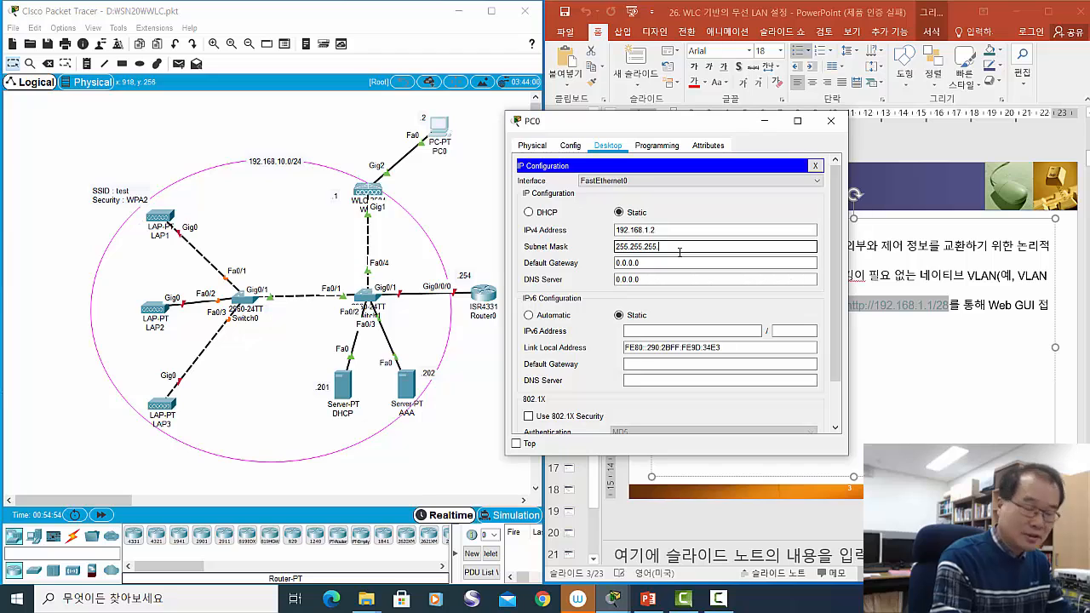
pyautogui.write('240')
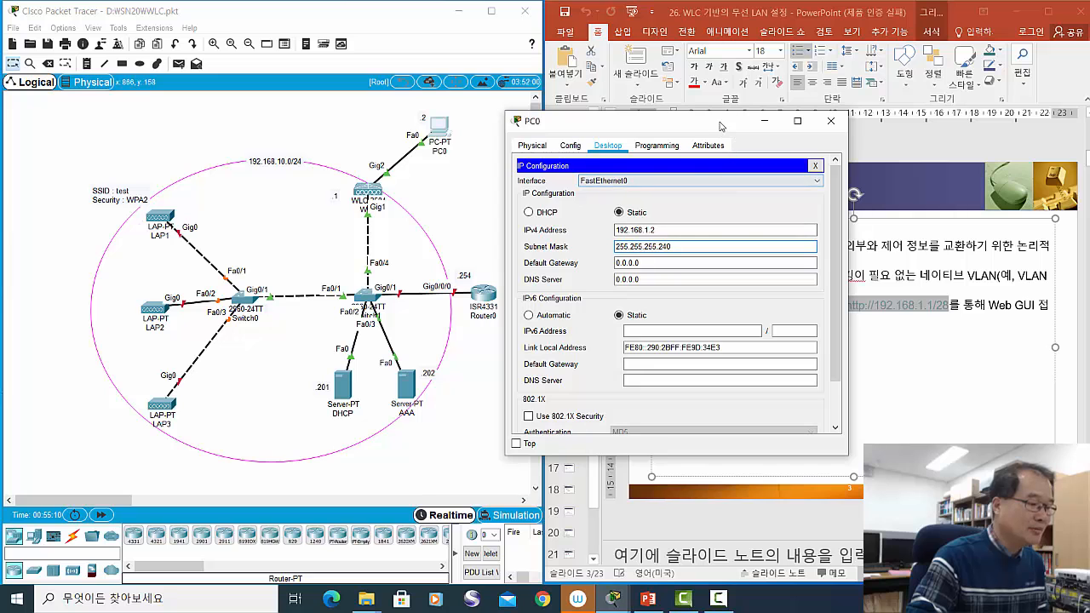
# - Launch the Web Browser from PC0's Desktop tab
pyautogui.click(830, 121)
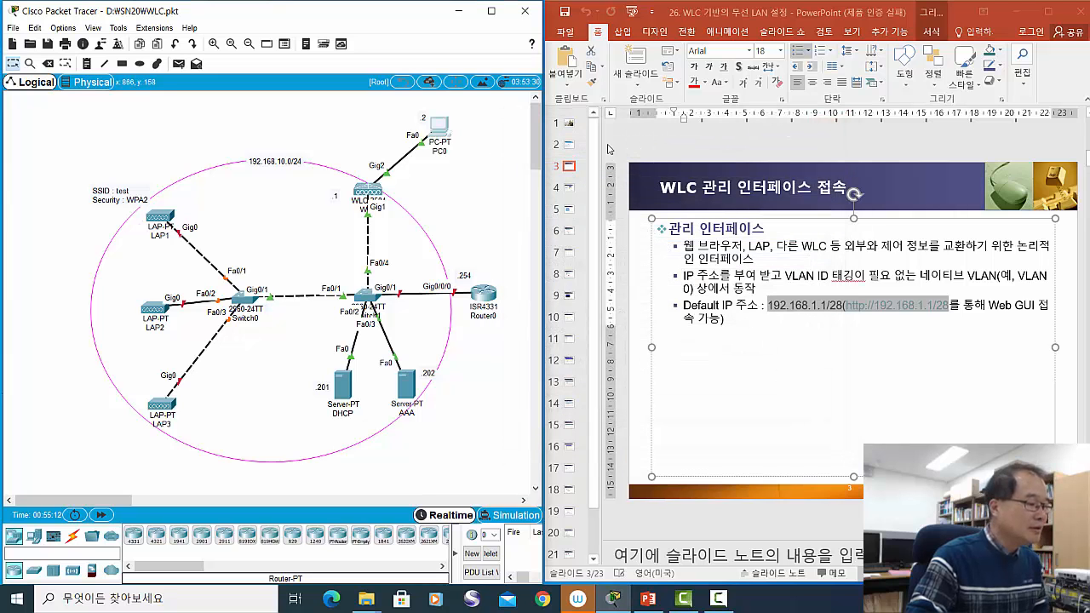
pyautogui.click(444, 138)
pyautogui.click(681, 203)
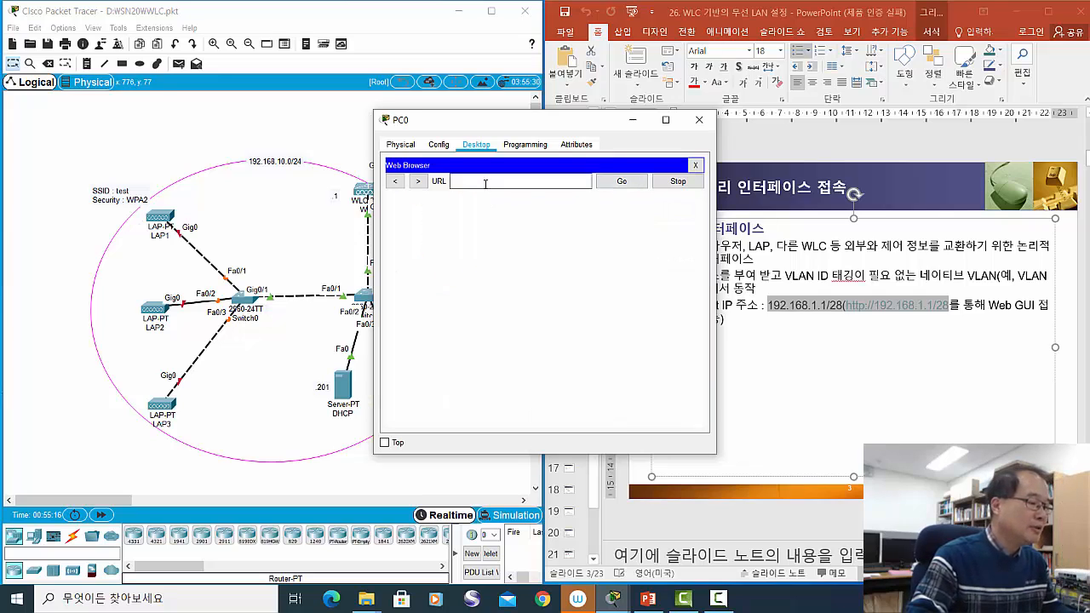
pyautogui.moveTo(499, 125); pyautogui.dragTo(612, 131)
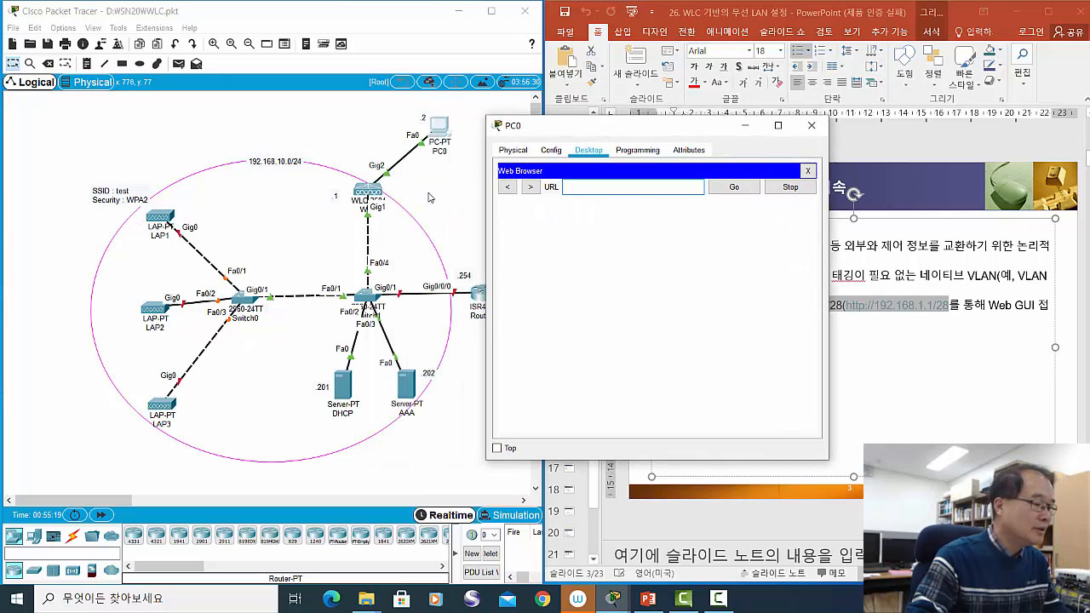
# - Browse to 192.168.1.1 to load the WLC controller page
pyautogui.click(577, 189)
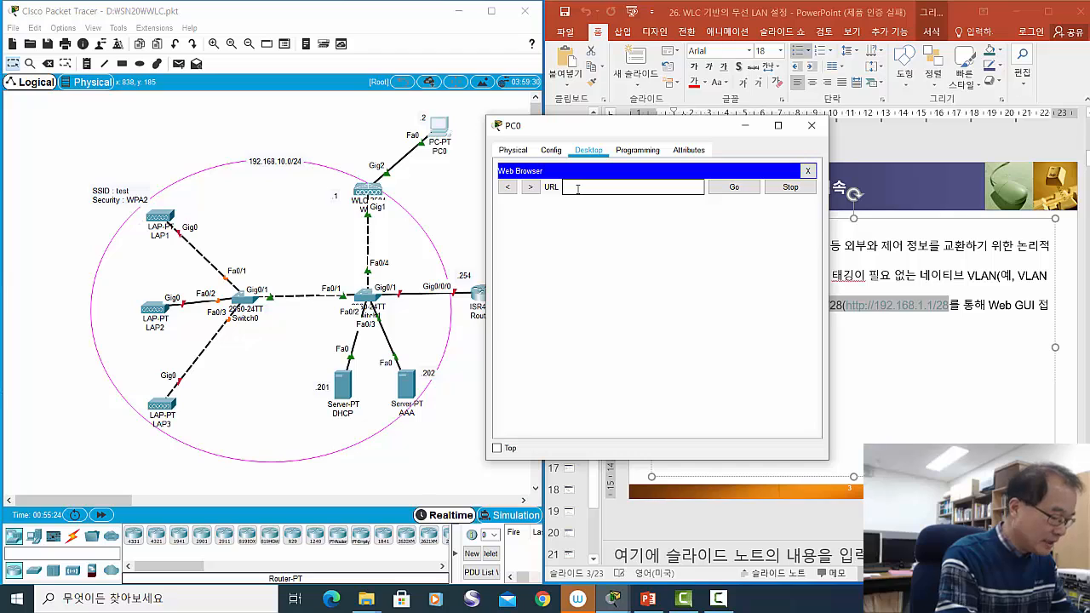
pyautogui.write('192')
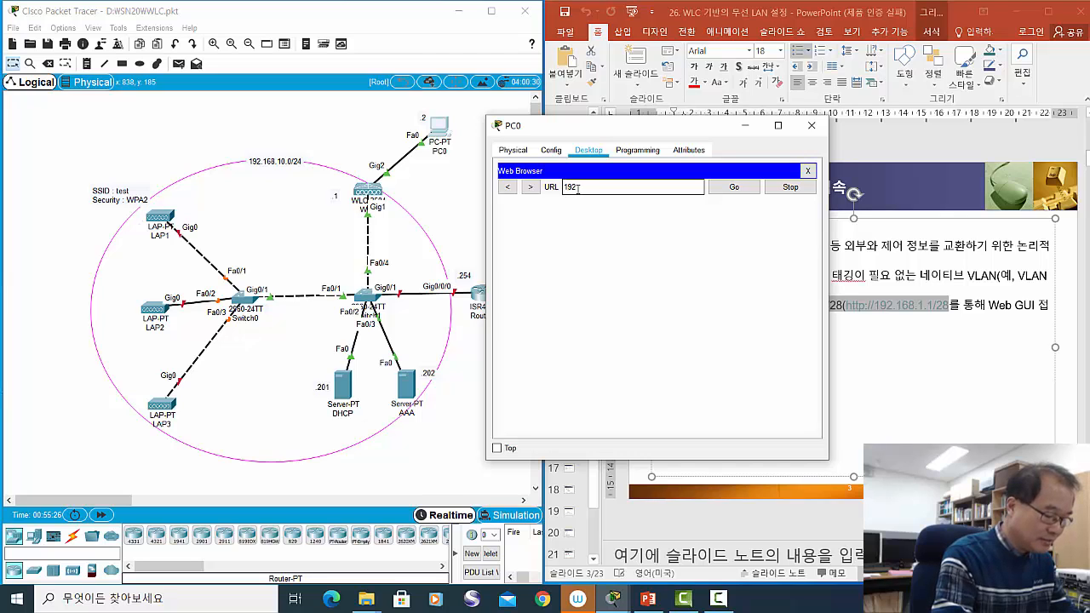
pyautogui.write('.168')
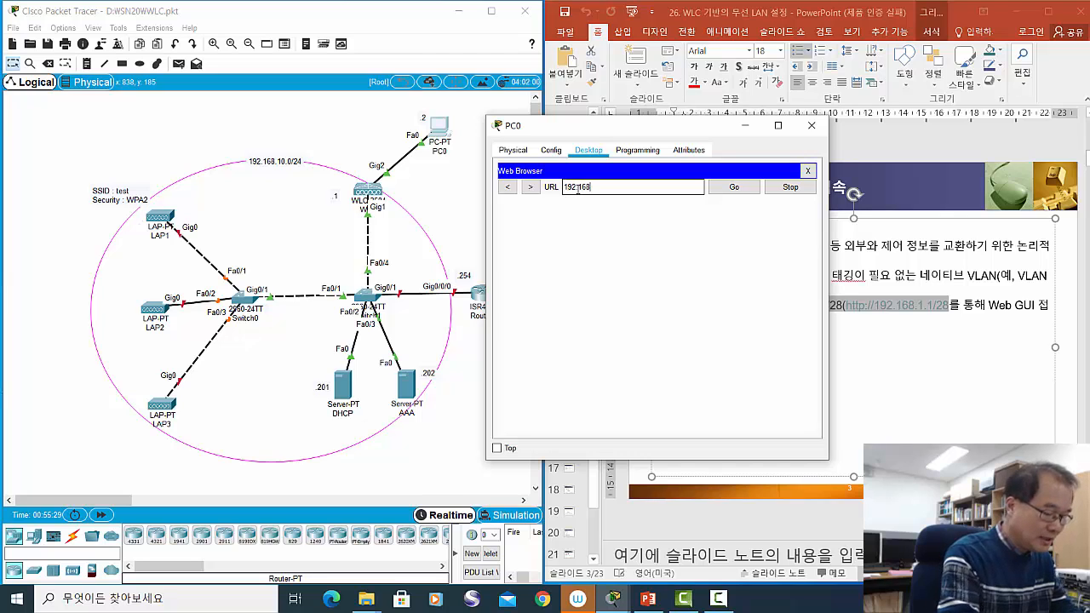
pyautogui.write('.1')
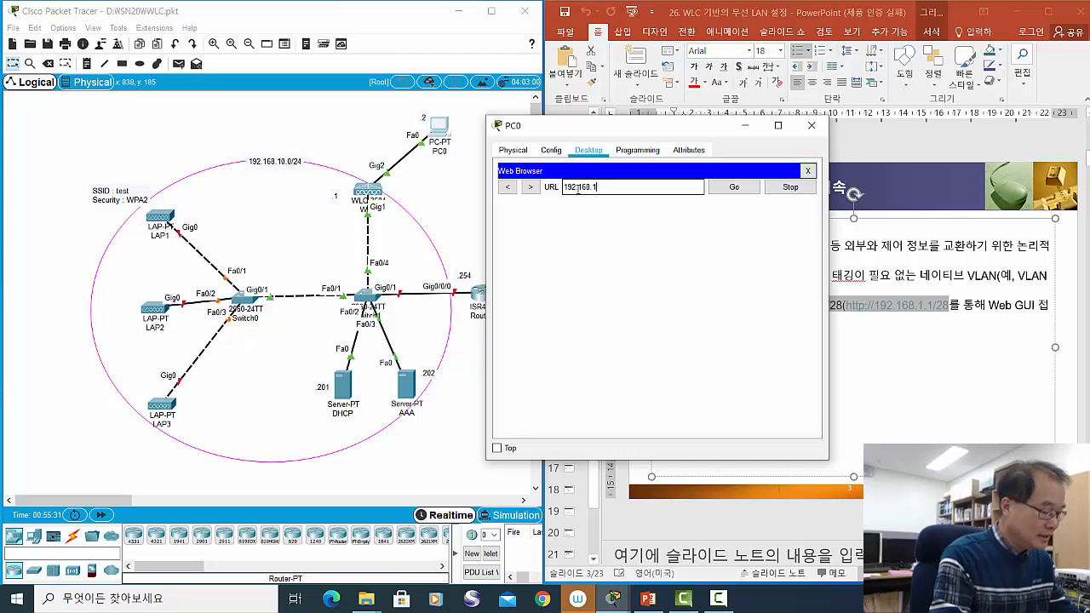
pyautogui.write('.1')
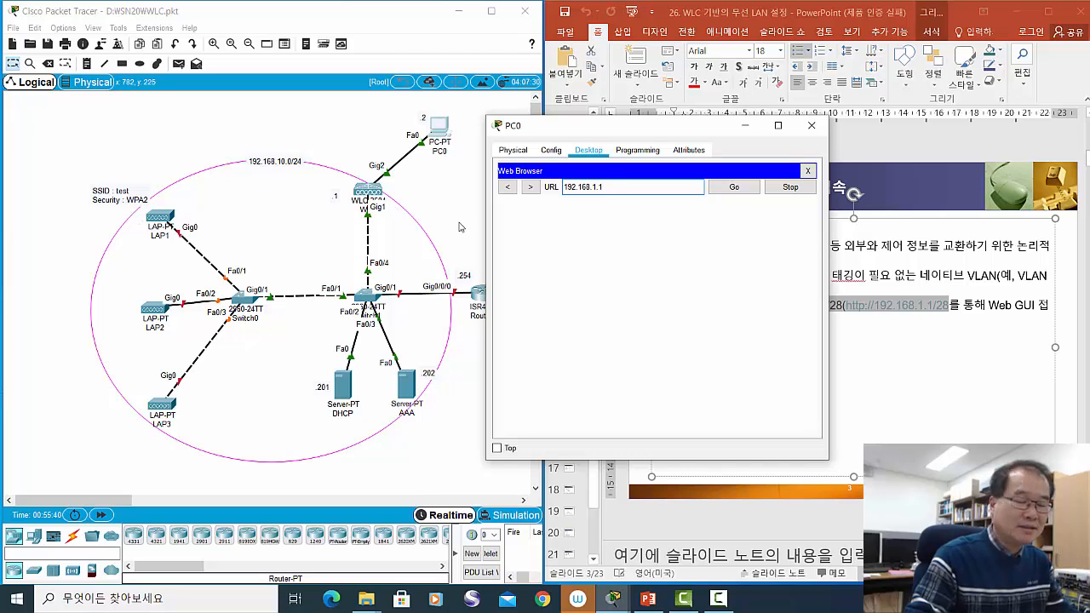
pyautogui.click(734, 188)
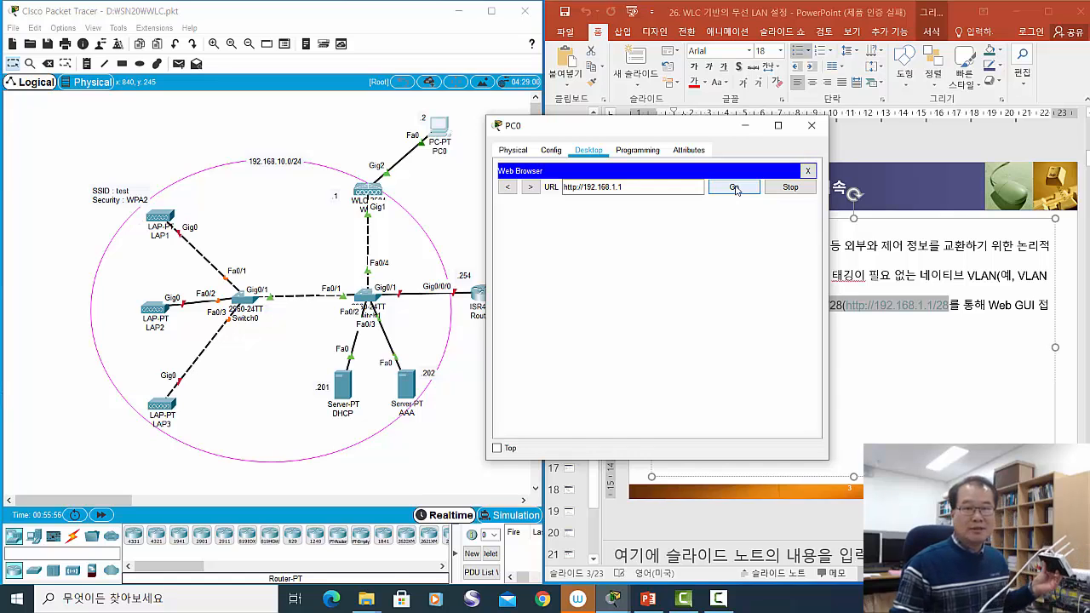
pyautogui.click(733, 188)
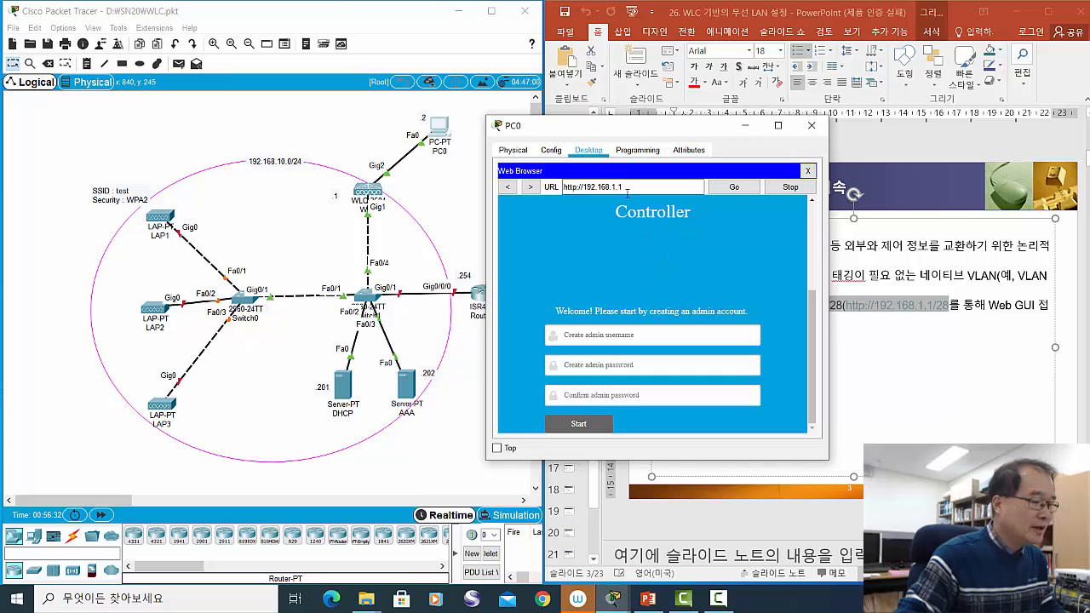
pyautogui.moveTo(638, 131)
pyautogui.mouseDown()
pyautogui.moveTo(657, 135)
pyautogui.moveTo(642, 129)
pyautogui.mouseUp()
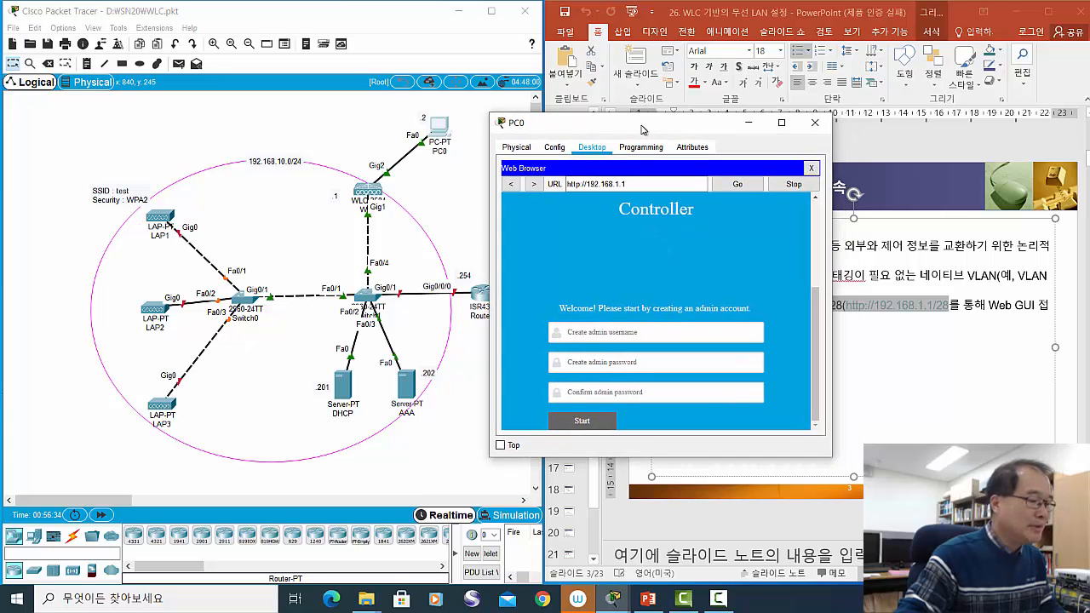
# - Enter an admin username, password and matching confirmation, then start the controller setup
pyautogui.click(639, 333)
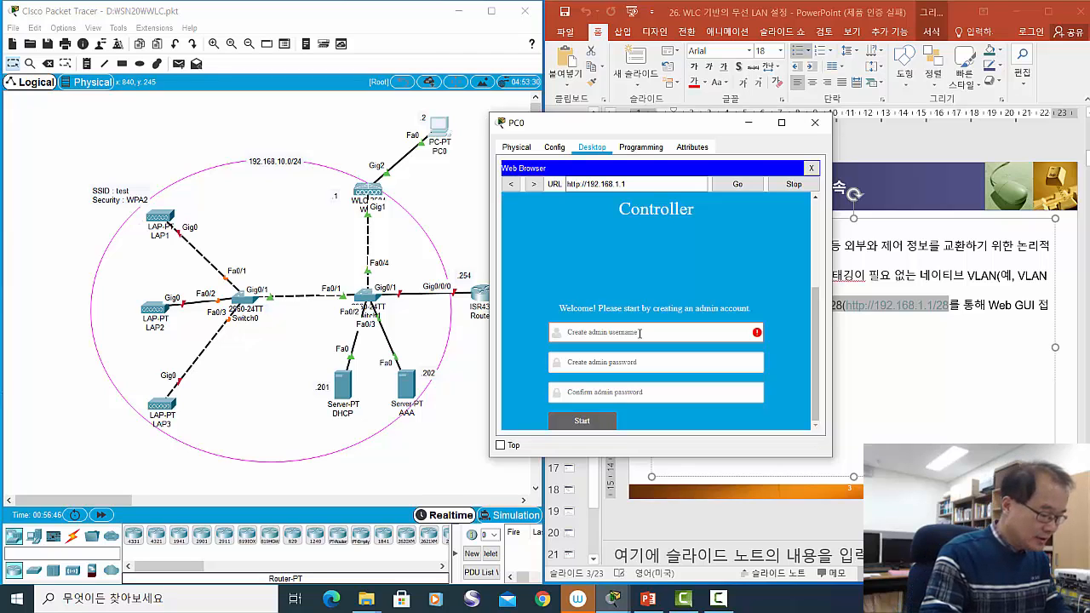
pyautogui.write('scpark')
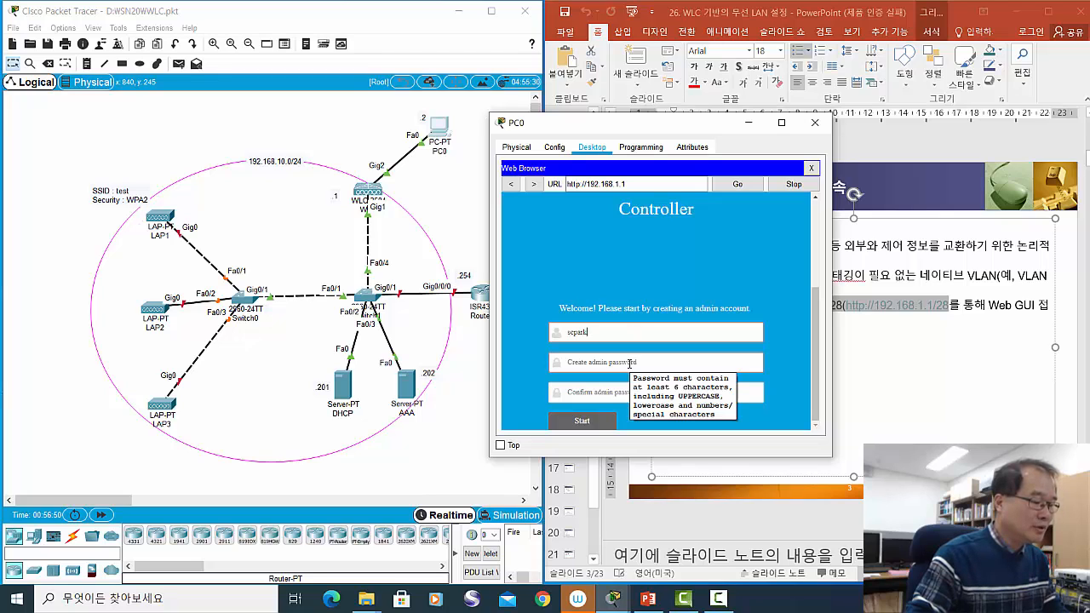
pyautogui.click(629, 363)
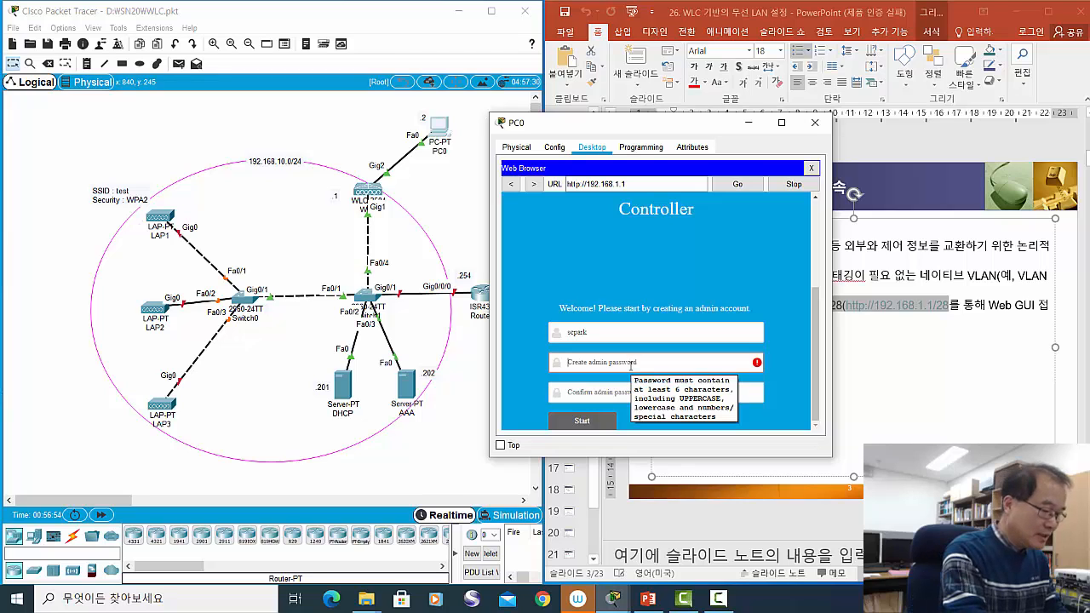
pyautogui.write('C')
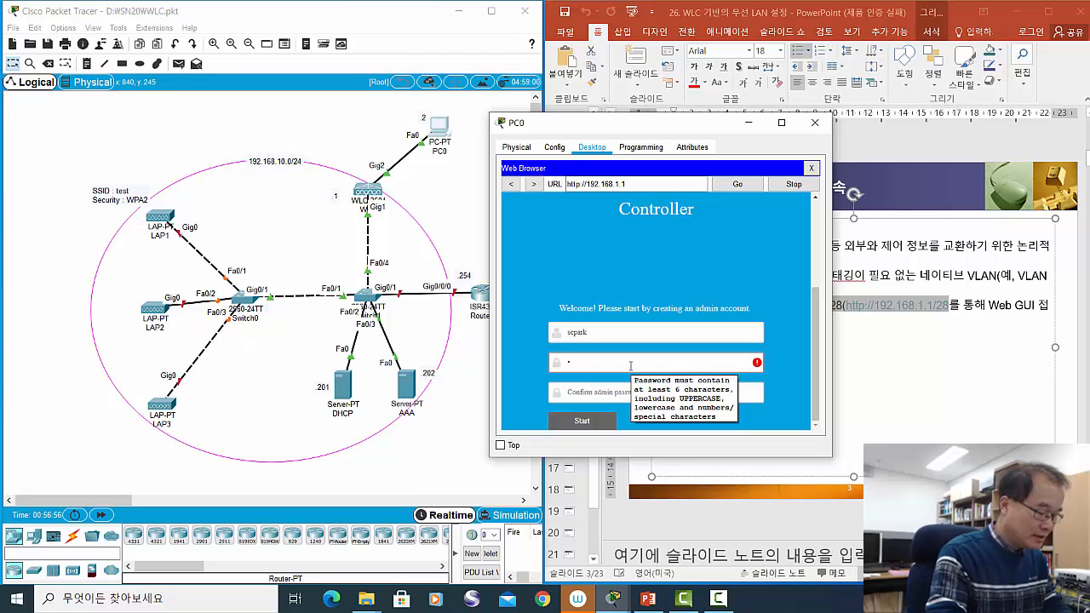
pyautogui.write('isco')
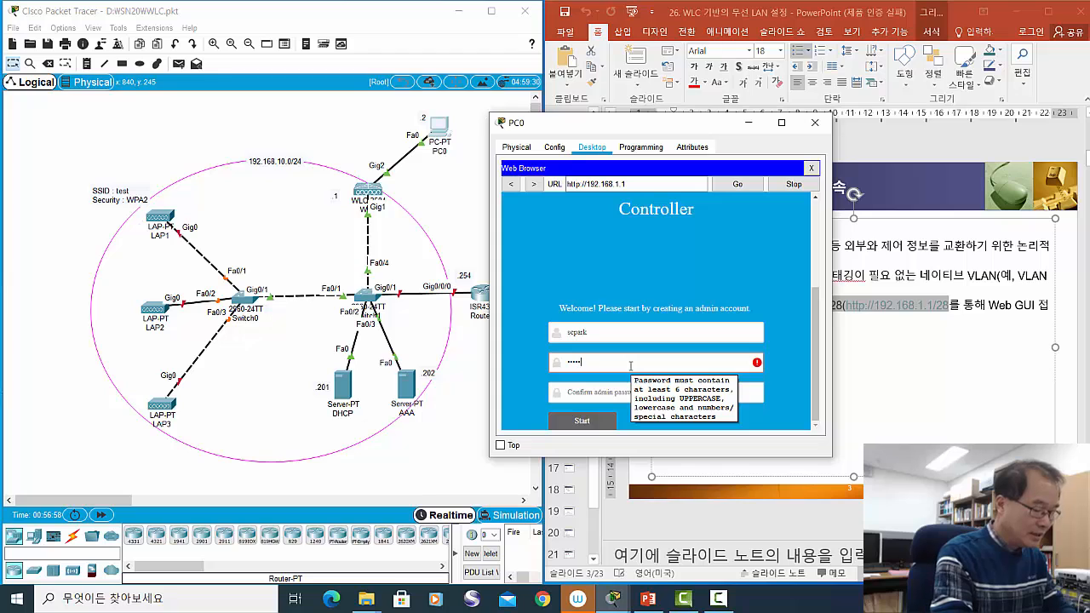
pyautogui.write('1234')
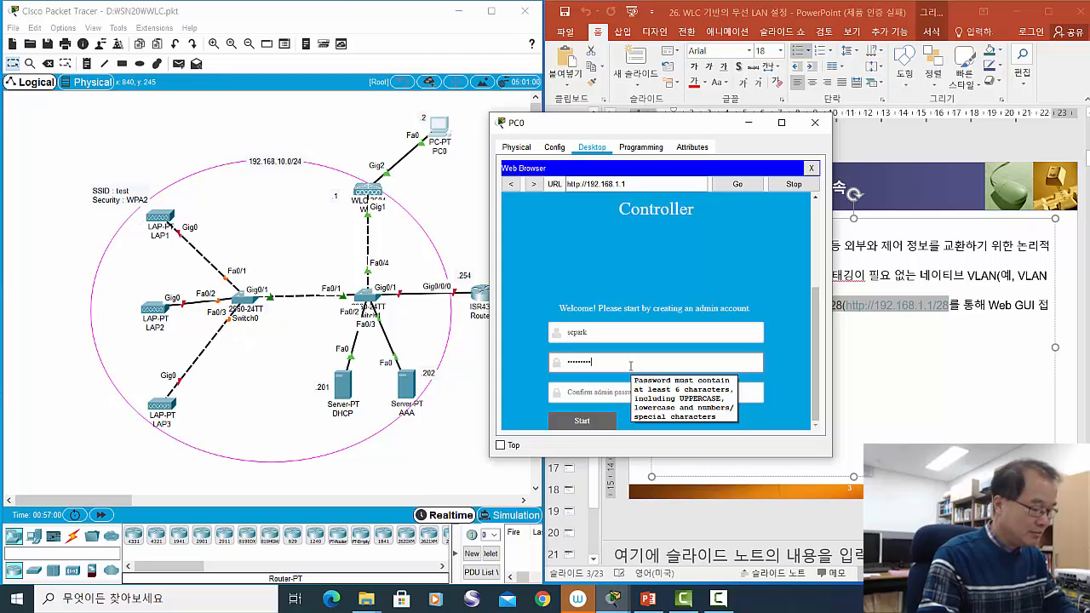
pyautogui.write('!')
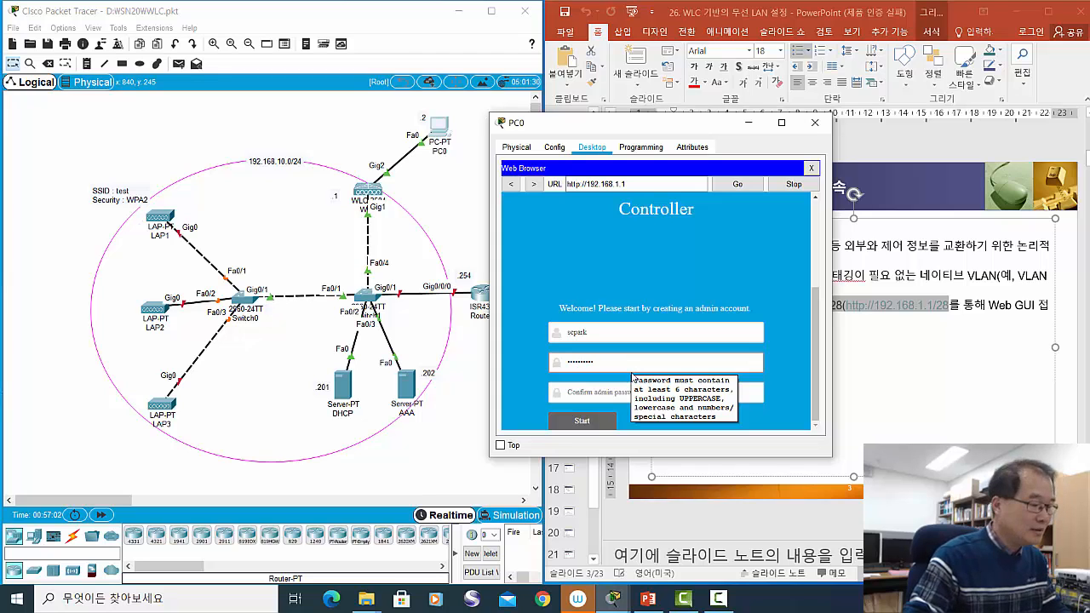
pyautogui.click(615, 393)
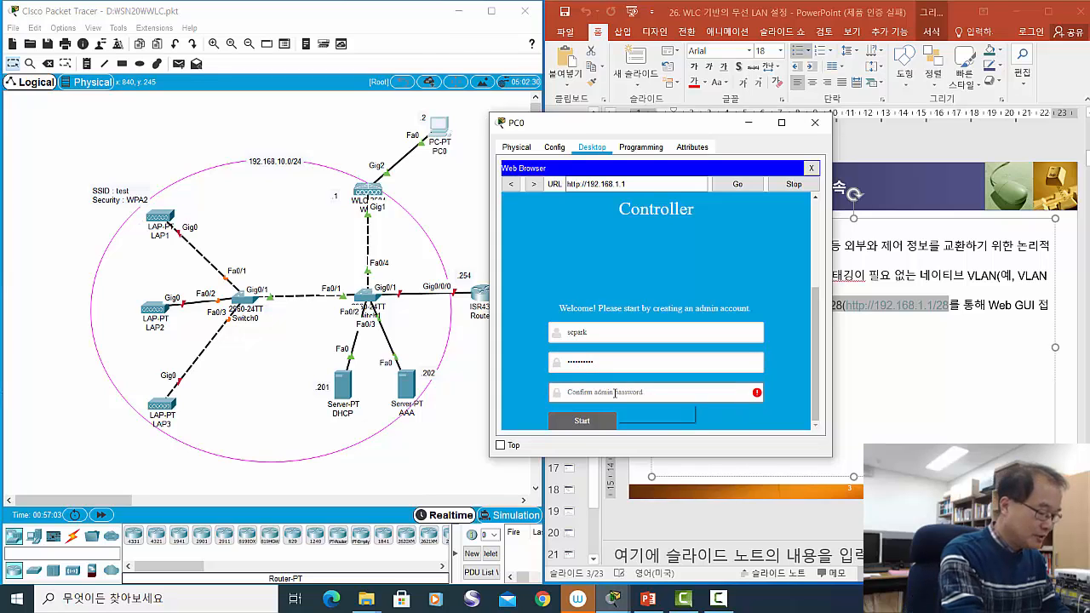
pyautogui.write('c•••••')
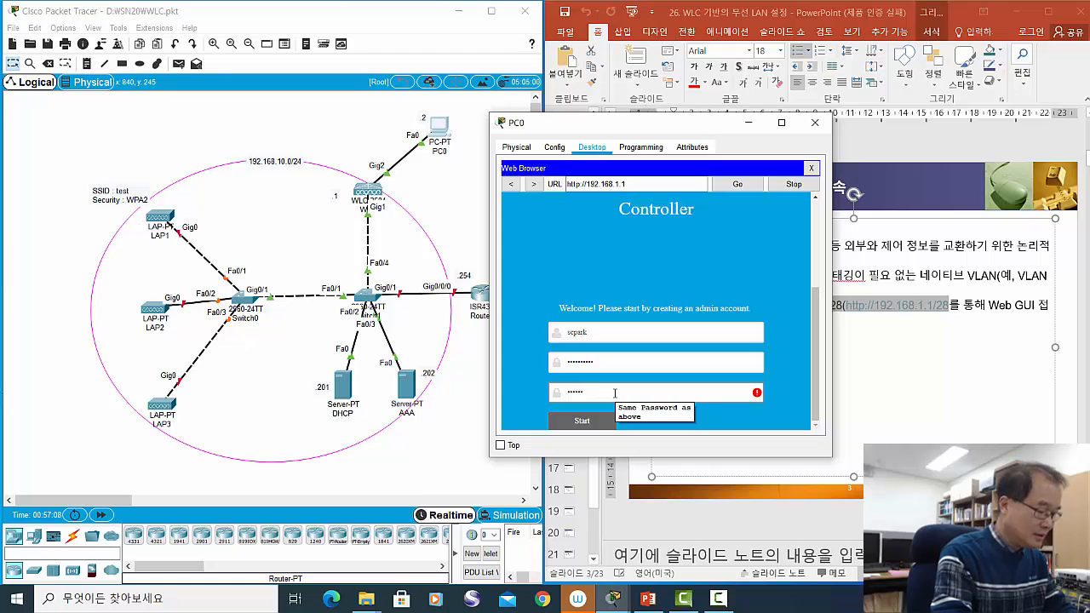
pyautogui.write('••')
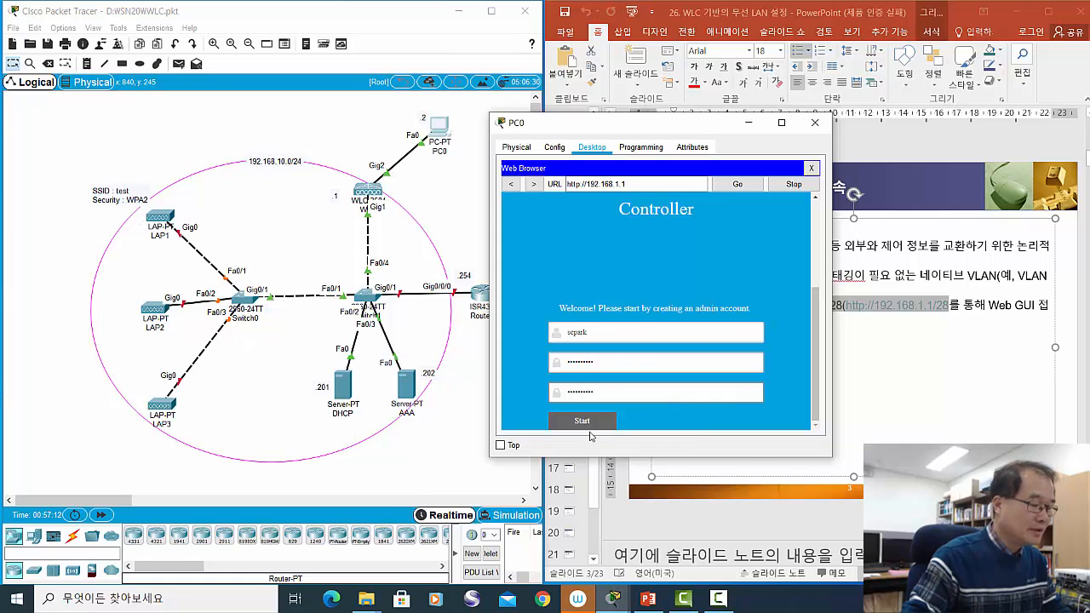
pyautogui.click(589, 423)
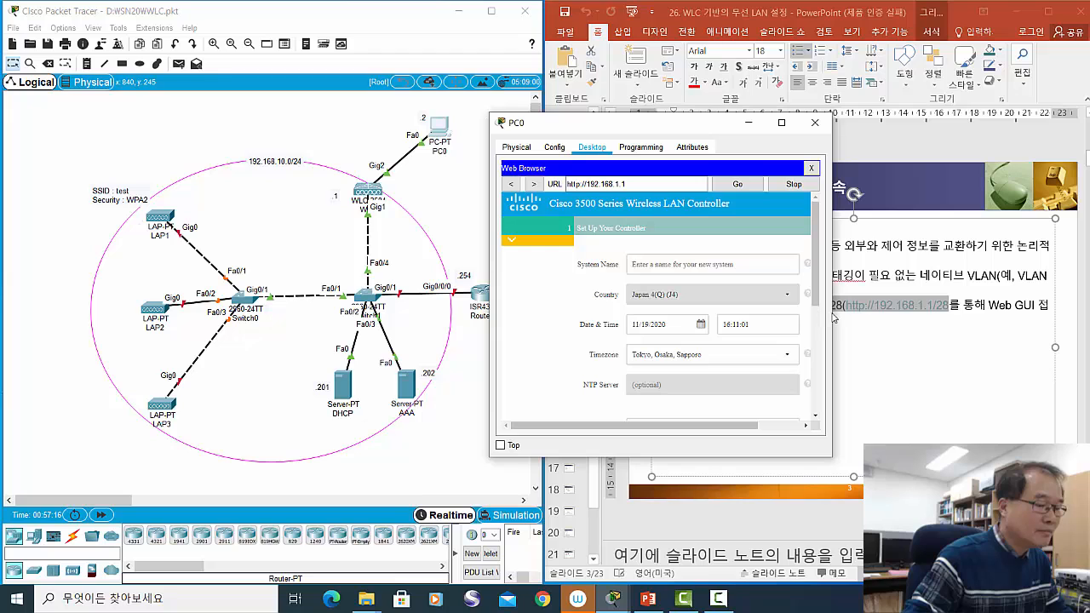
# - Widen, heighten and reposition PC0's window so the full setup form fits
pyautogui.moveTo(833, 334); pyautogui.dragTo(991, 343)
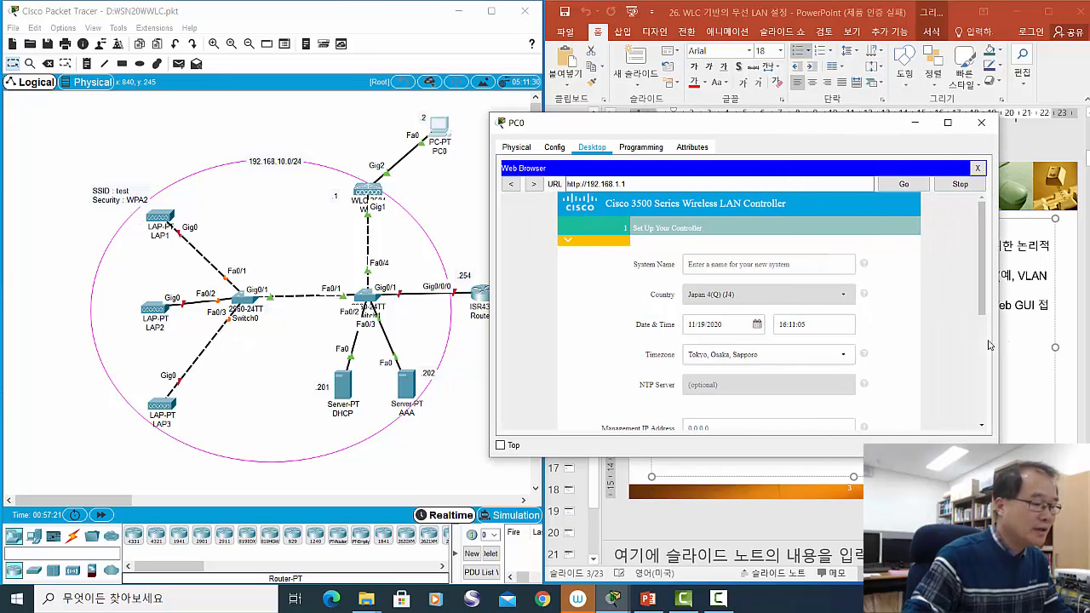
pyautogui.moveTo(678, 128); pyautogui.dragTo(652, 39)
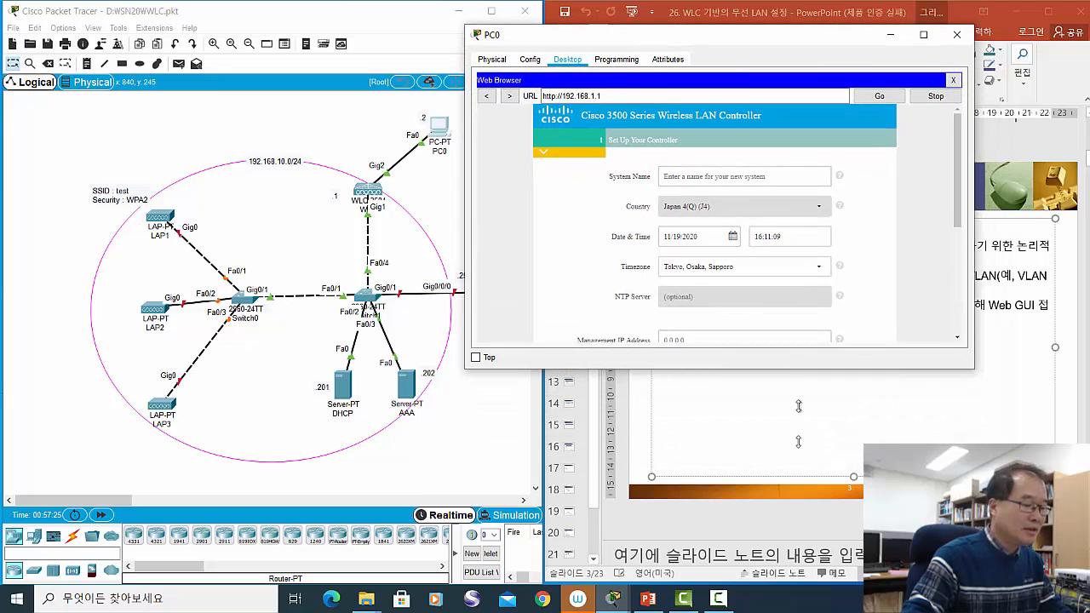
pyautogui.moveTo(797, 441); pyautogui.dragTo(807, 535)
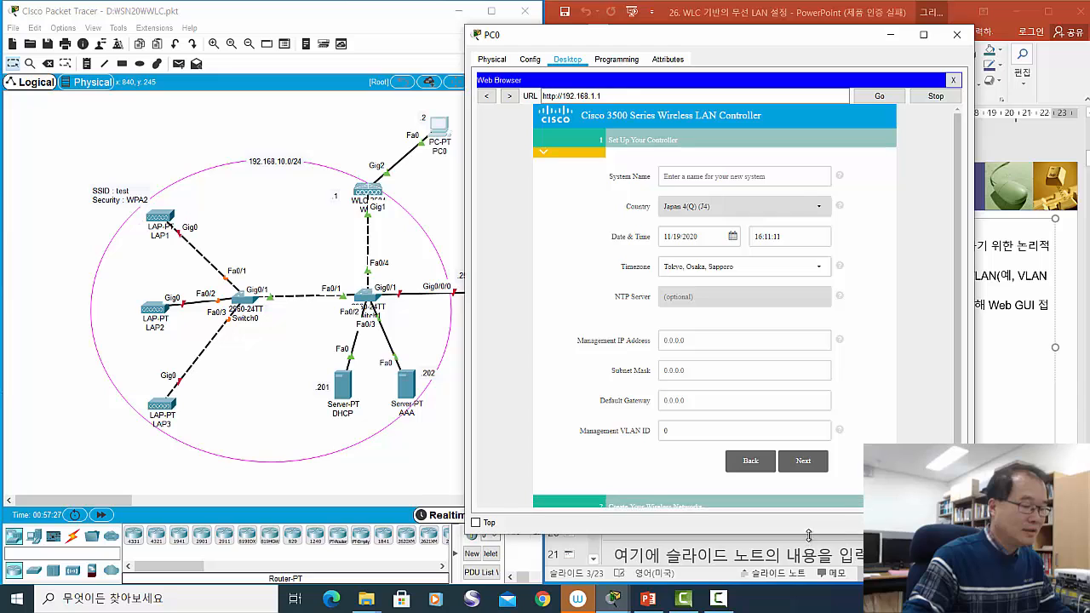
pyautogui.moveTo(721, 44); pyautogui.dragTo(725, 29)
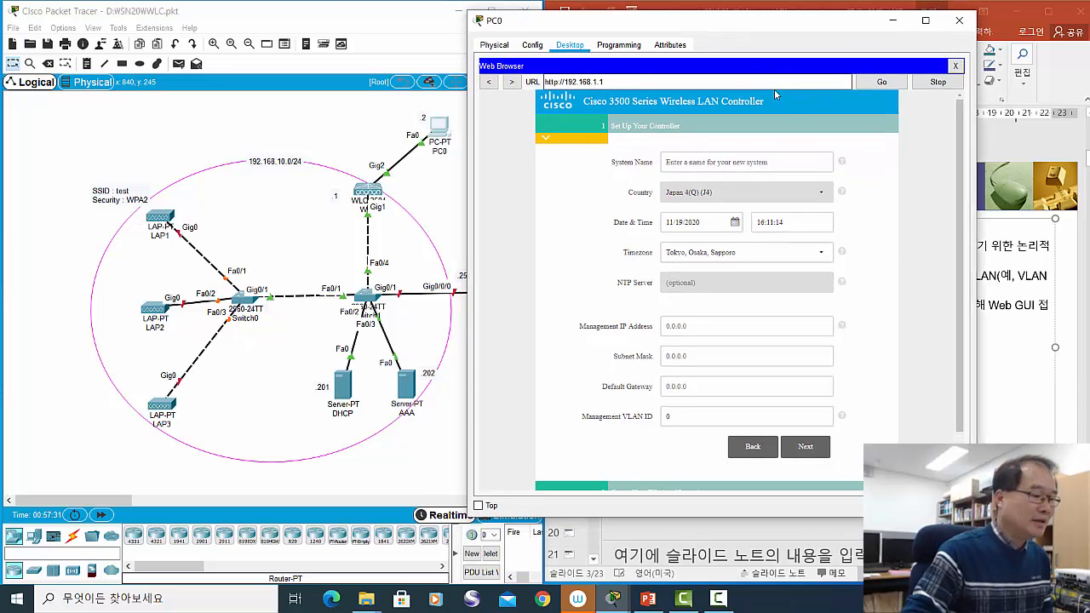
# - Enter System Name test and management IP 192.168.10.1, correcting the mistyped 192.168.1.1
pyautogui.click(695, 163)
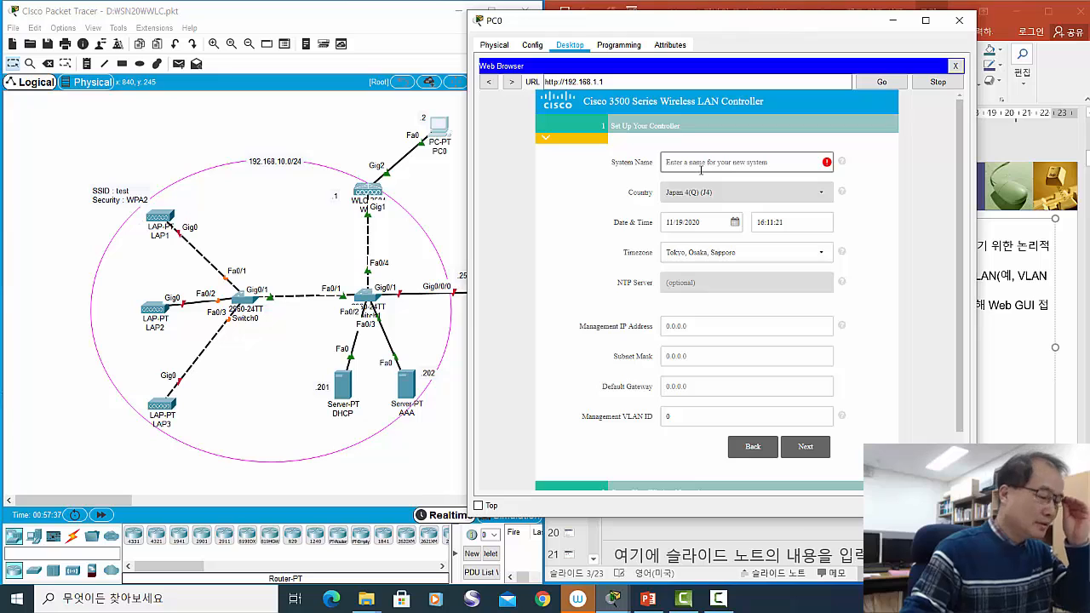
pyautogui.write('test')
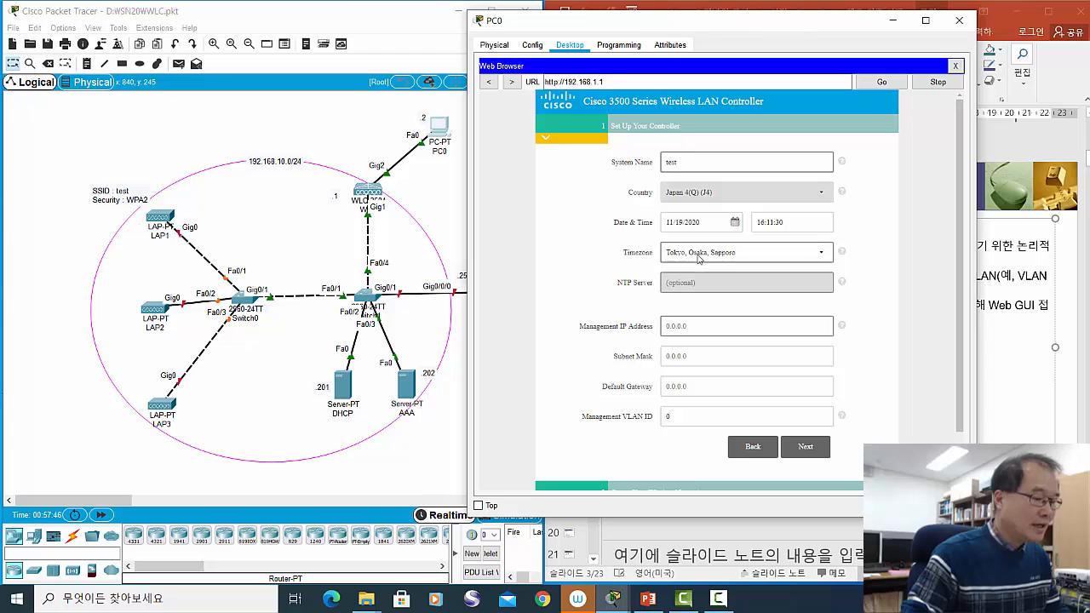
pyautogui.click(694, 327)
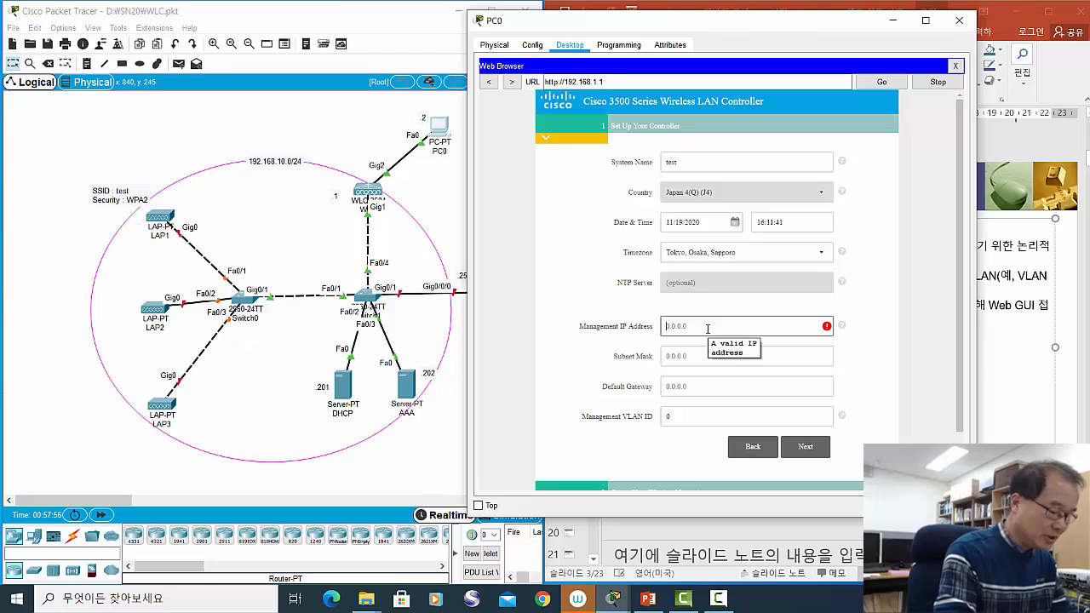
pyautogui.write('192.1')
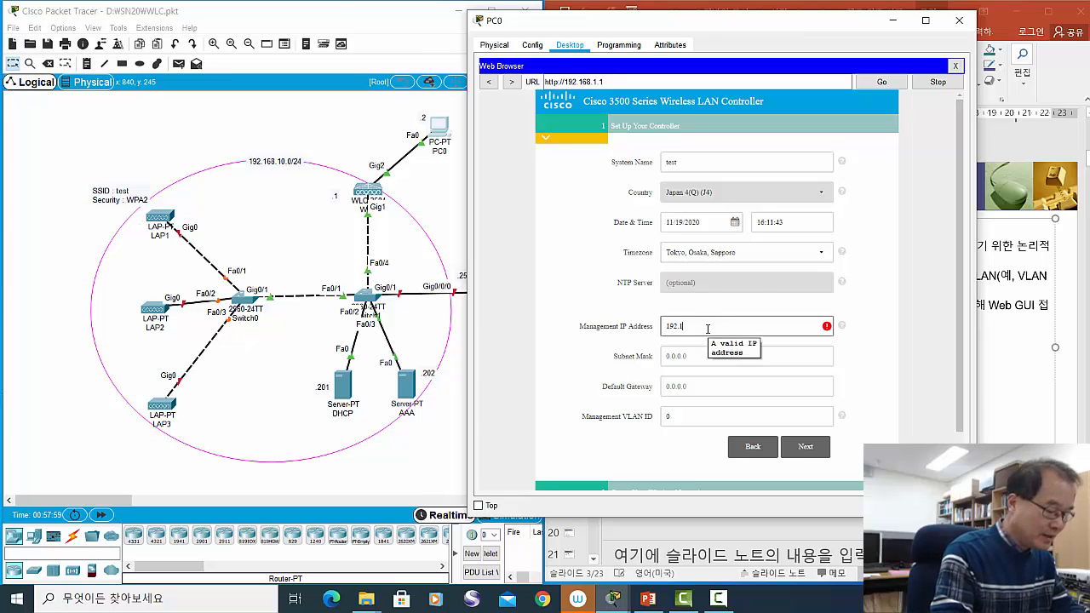
pyautogui.write('68.1.')
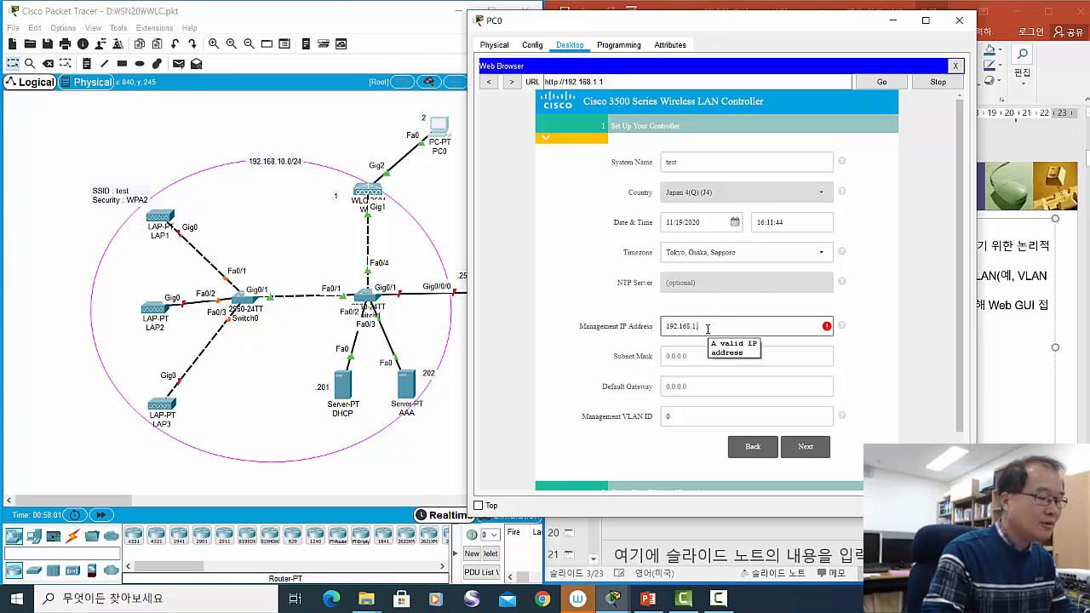
pyautogui.write('1')
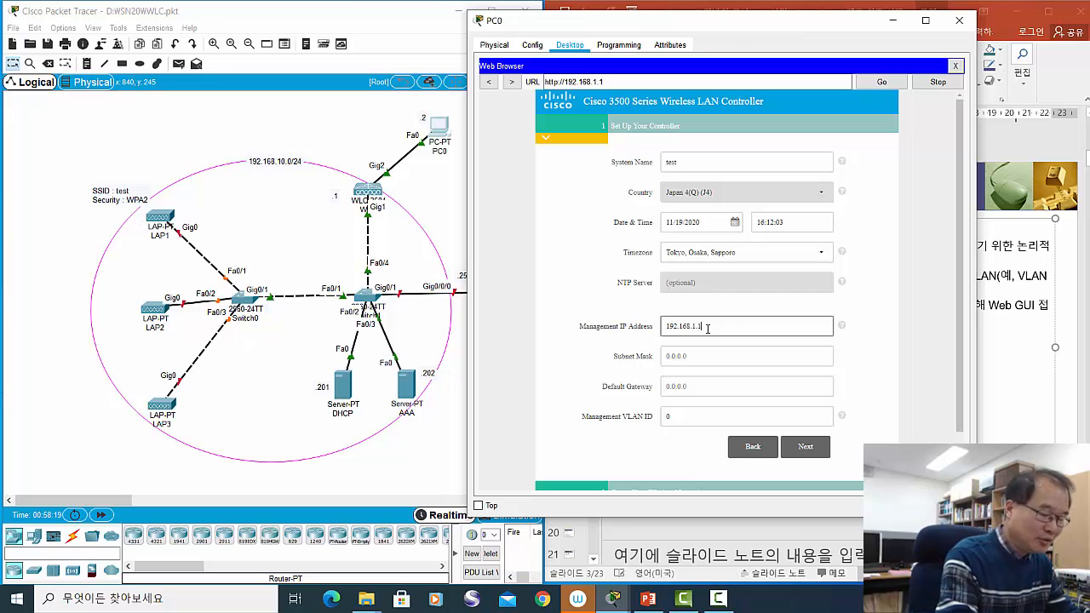
pyautogui.press('BackSpace')
pyautogui.press('BackSpace')
pyautogui.press('BackSpace')
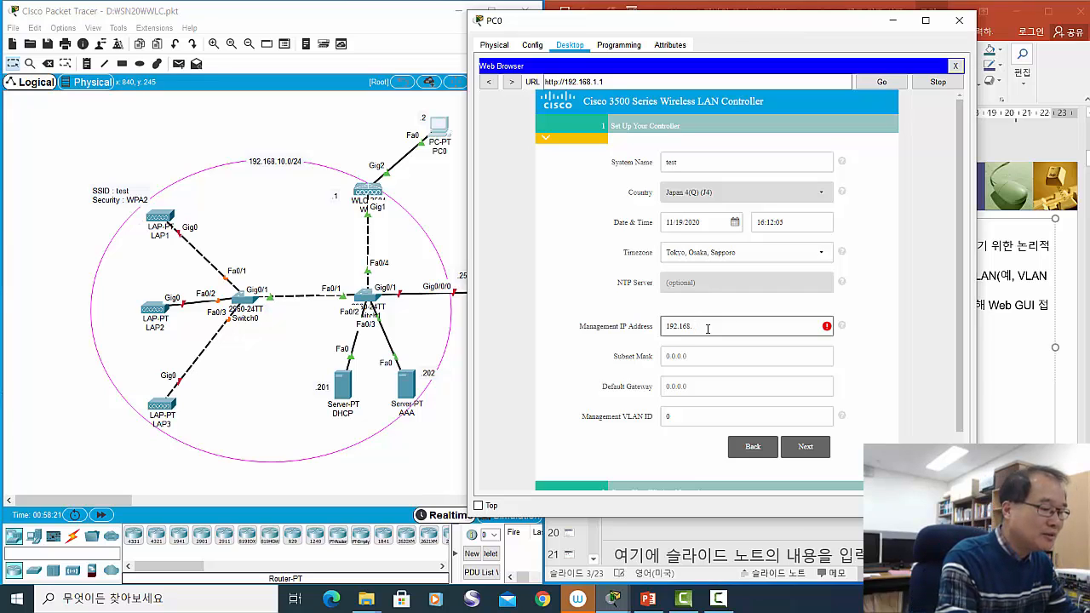
pyautogui.write('10')
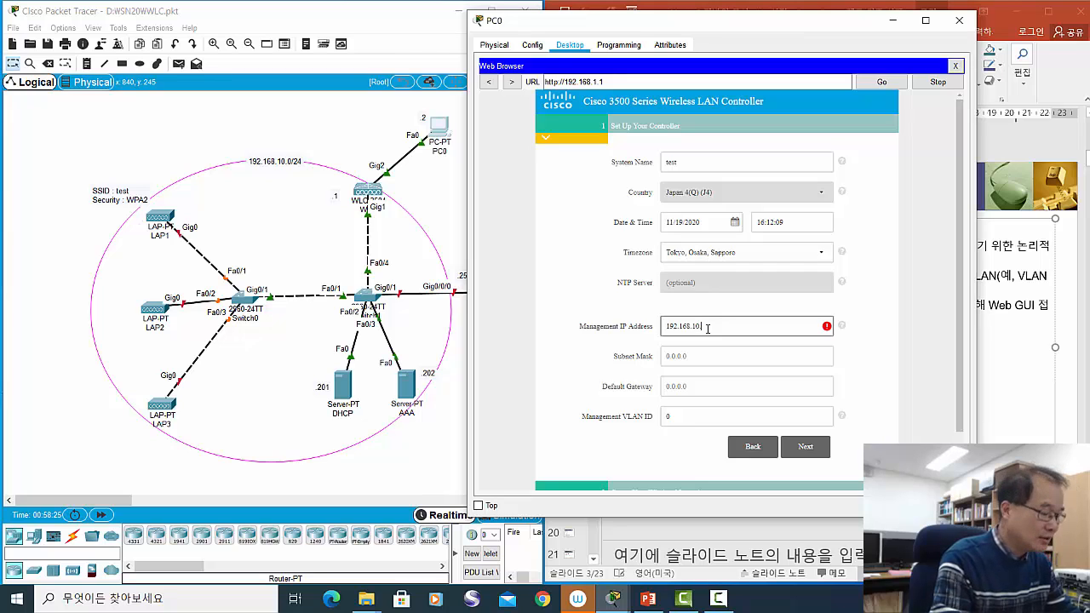
pyautogui.write('.1')
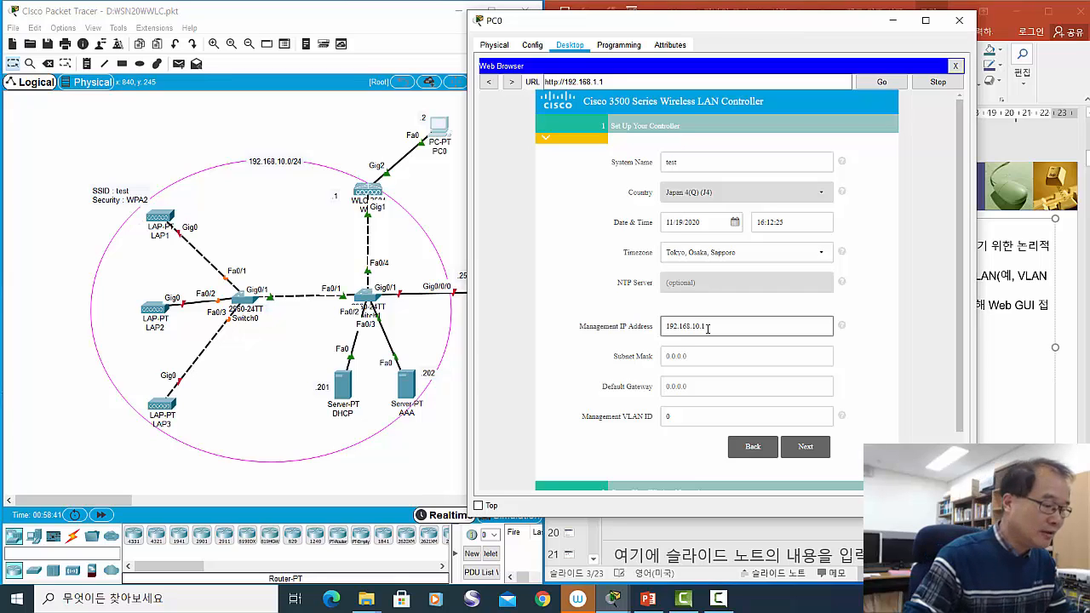
pyautogui.click(694, 356)
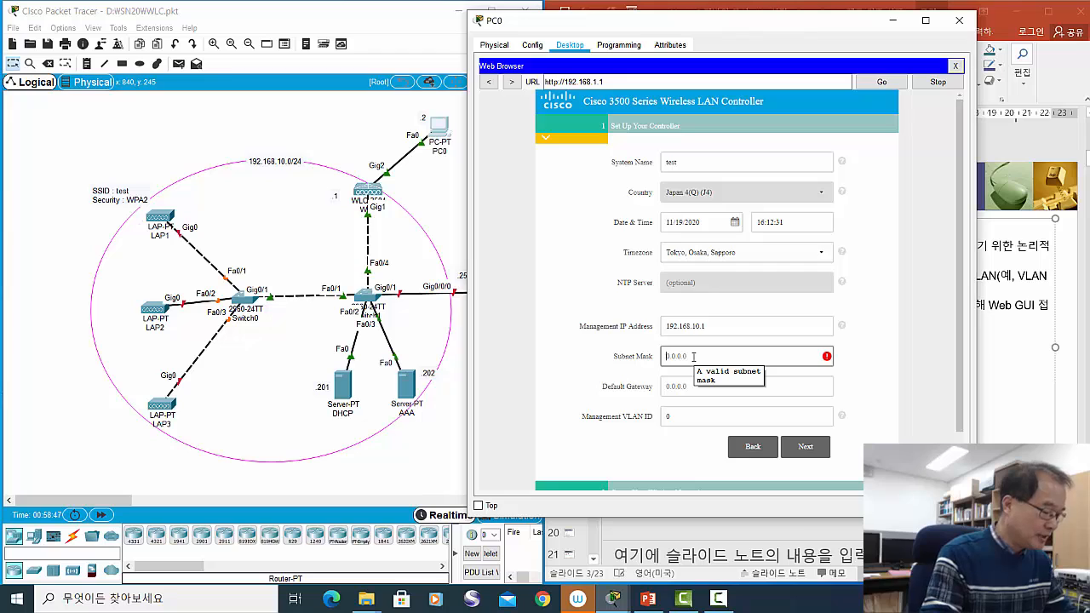
# - Enter mask 255.255.255.0 and gateway 192.168.10.254, then advance to wireless network creation
pyautogui.write('255')
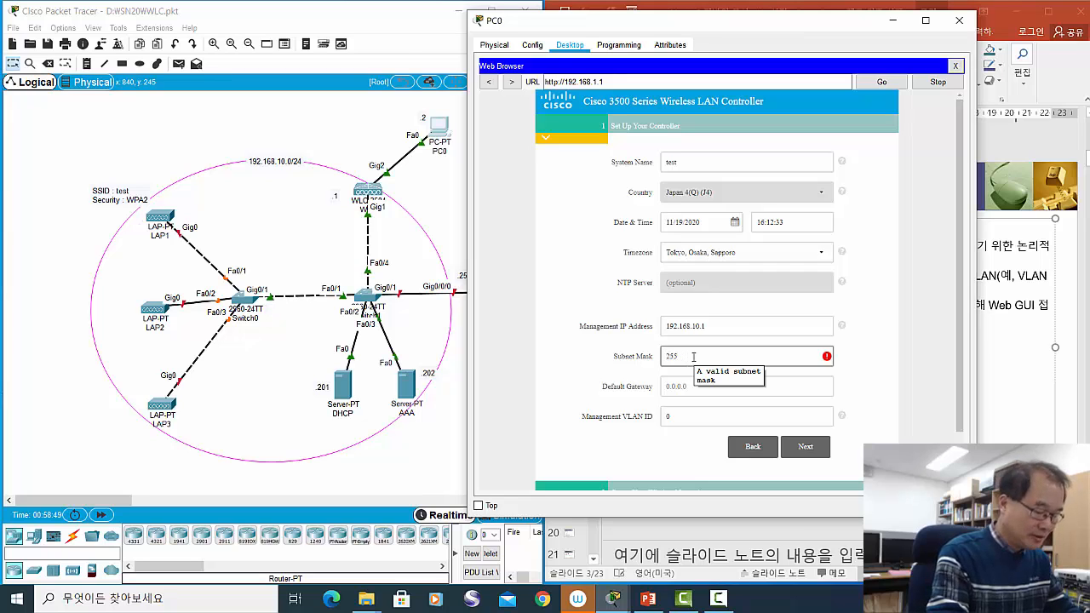
pyautogui.write('.255.255.2')
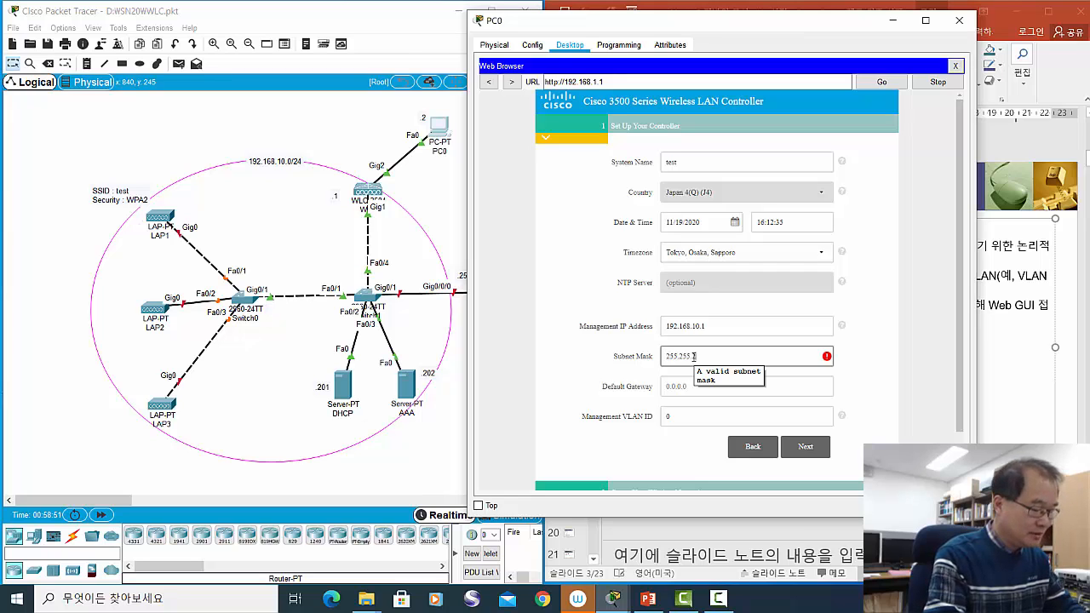
pyautogui.write('.0')
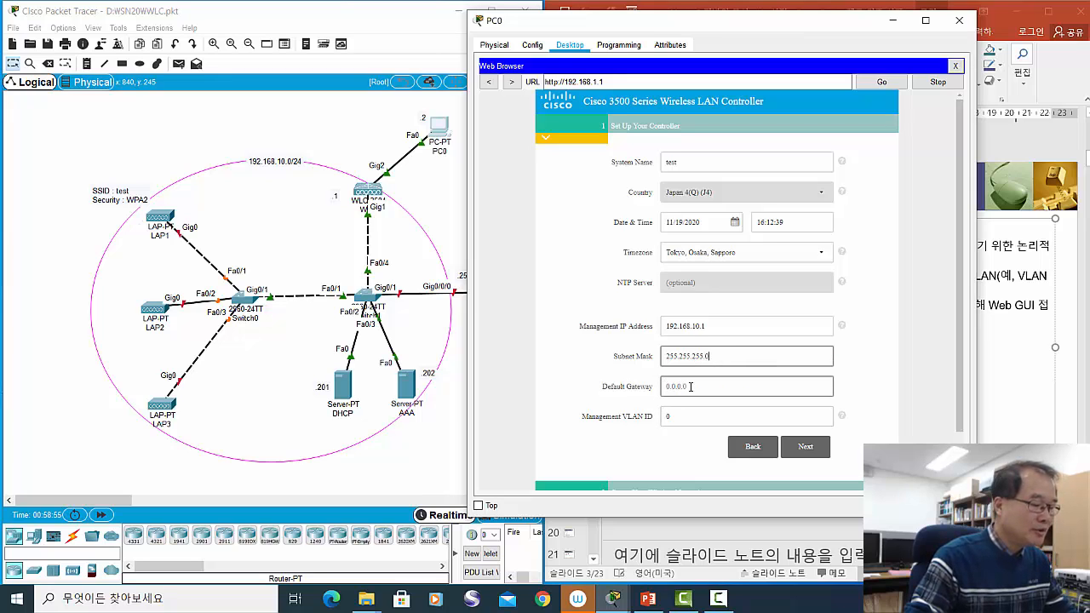
pyautogui.click(694, 386)
pyautogui.write('19')
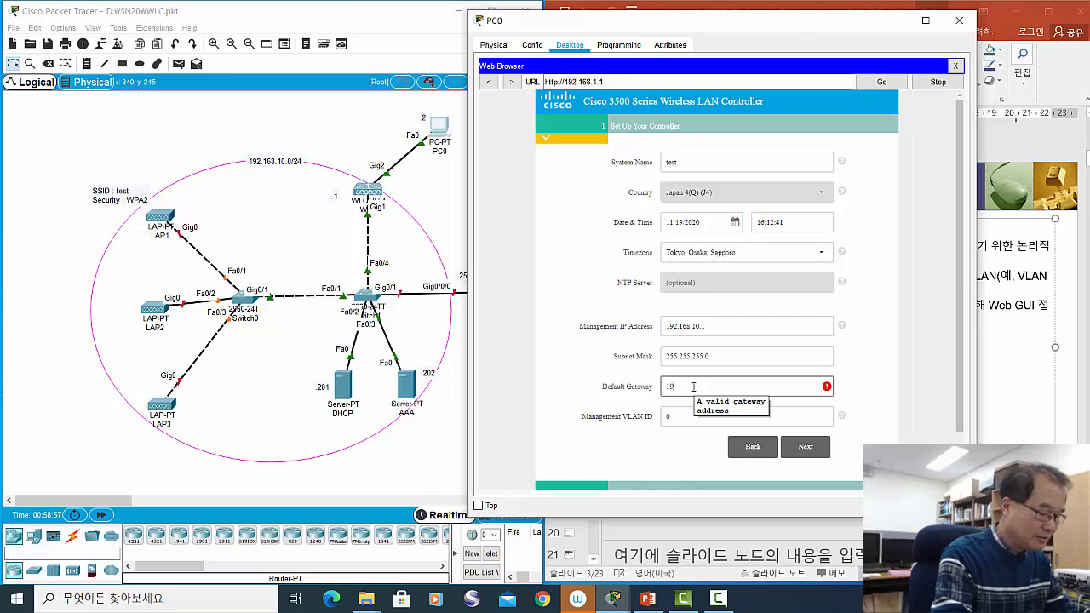
pyautogui.write('2.168.')
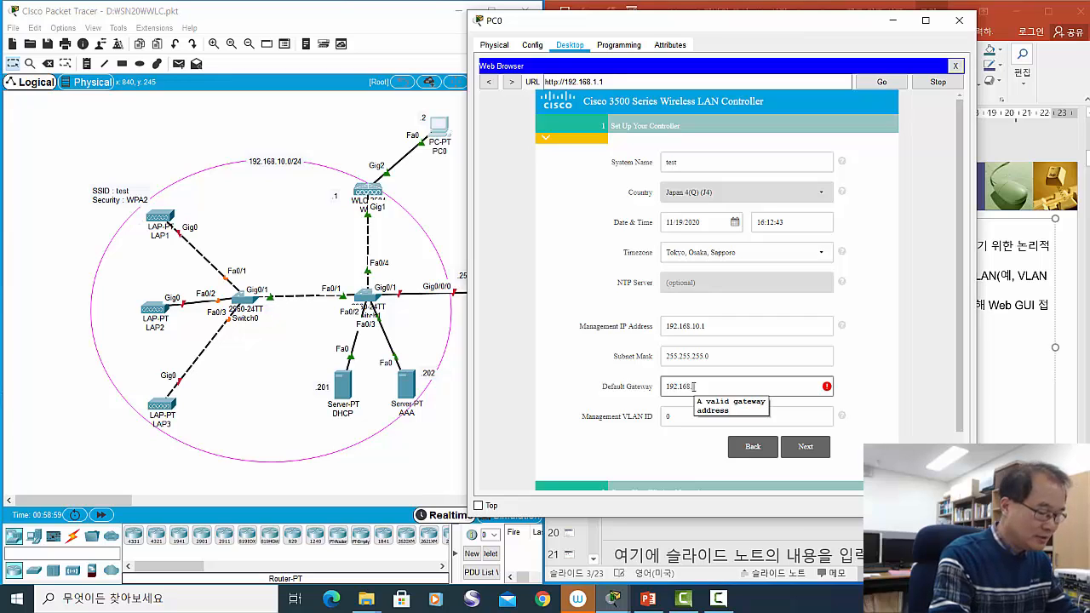
pyautogui.write('10.254')
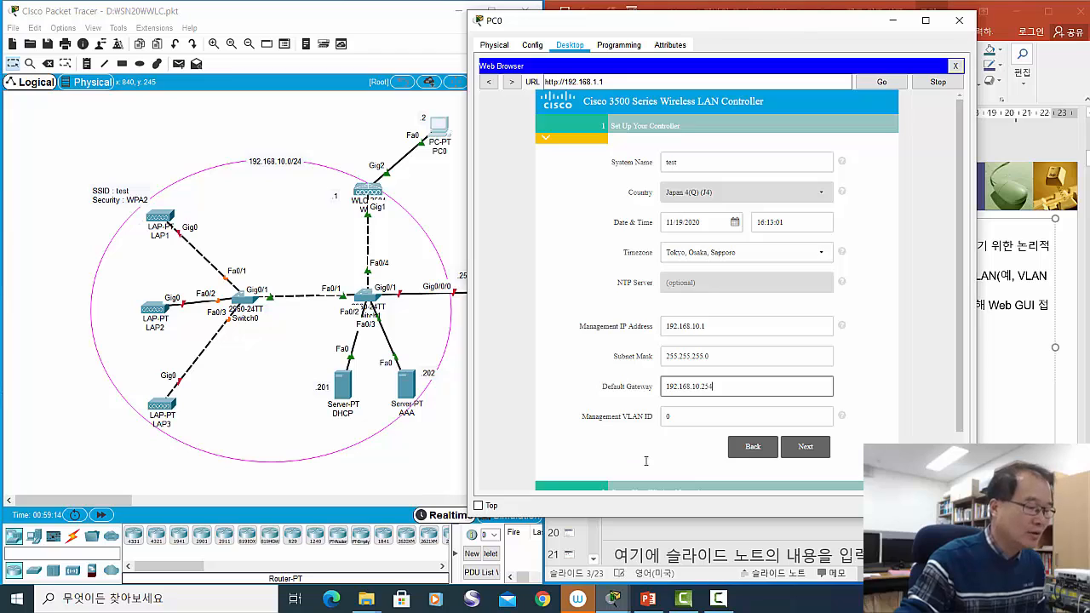
pyautogui.click(805, 446)
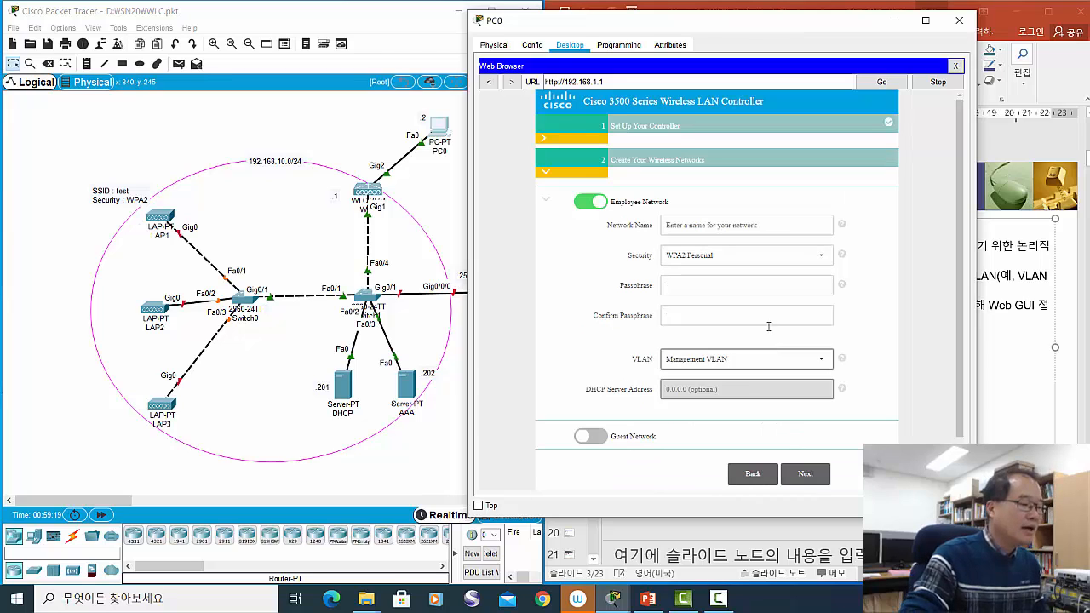
# - Name the Employee Network test and choose WPA2 Enterprise from the Security list
pyautogui.click(680, 227)
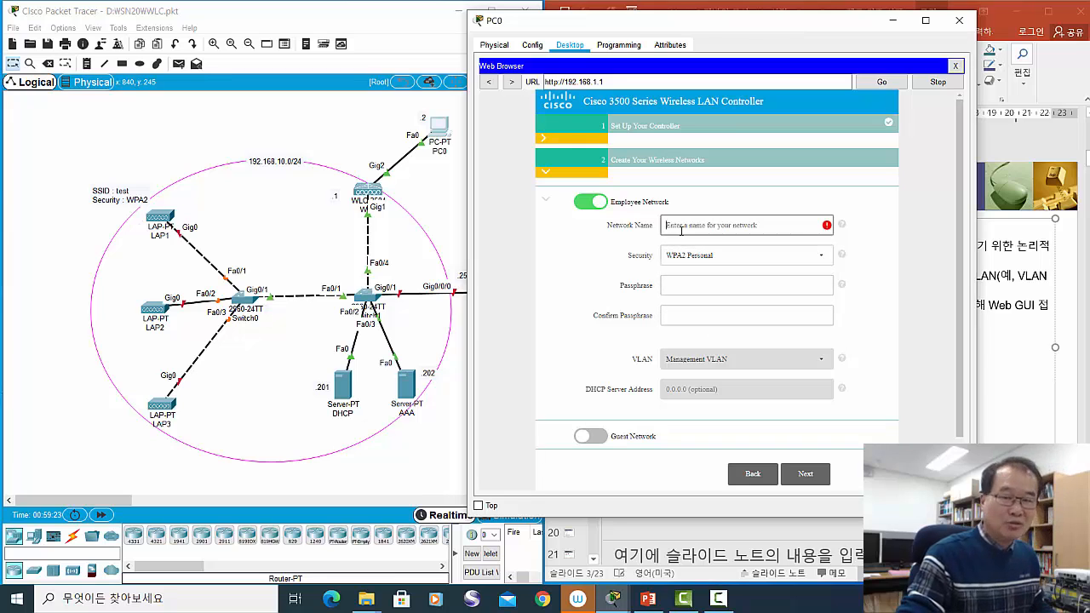
pyautogui.write('test')
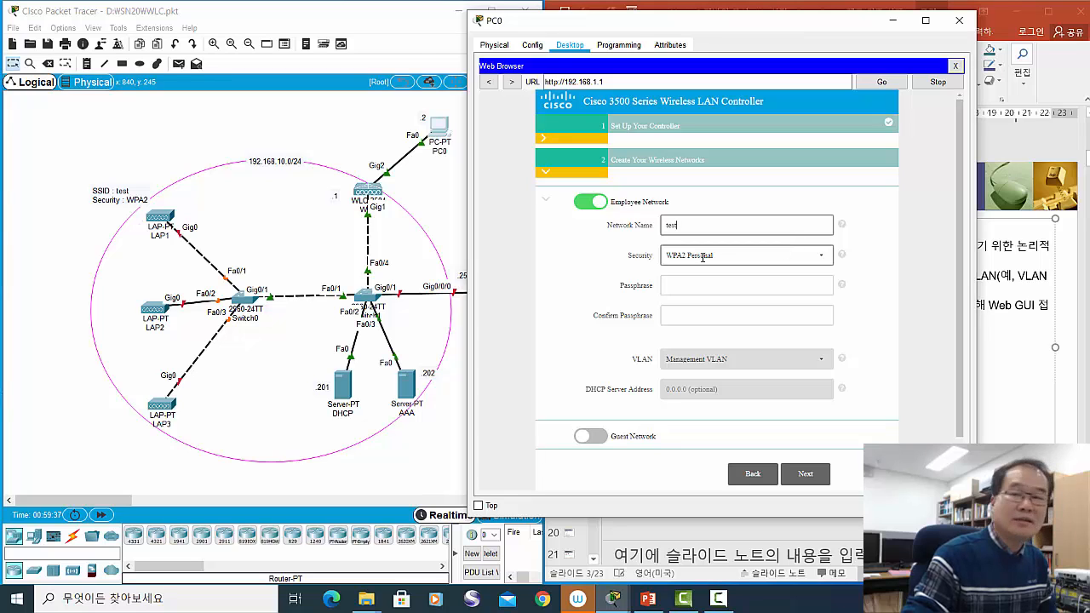
pyautogui.click(824, 254)
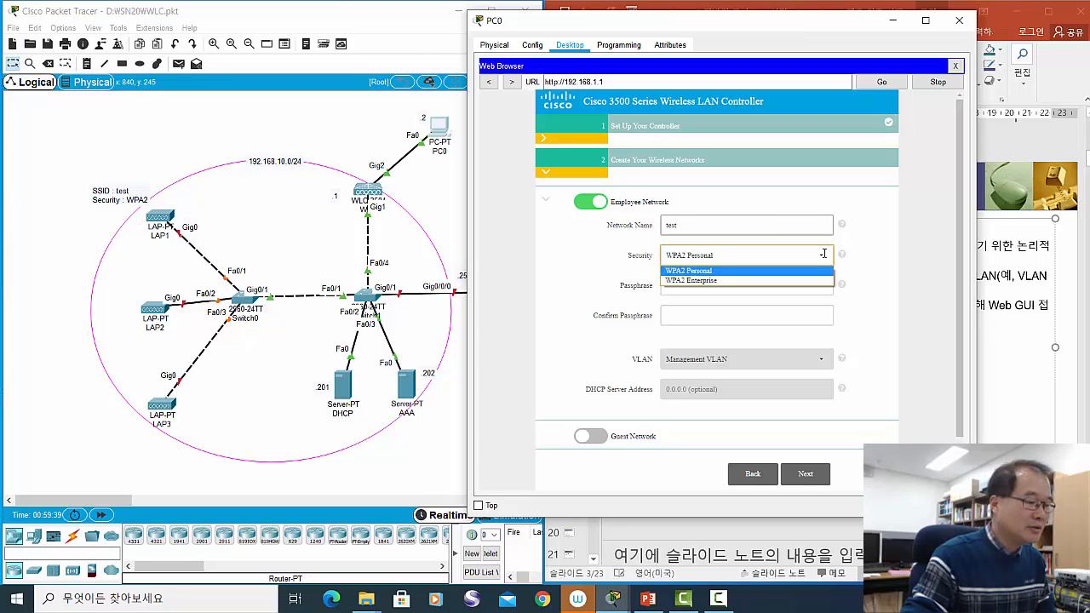
pyautogui.click(777, 287)
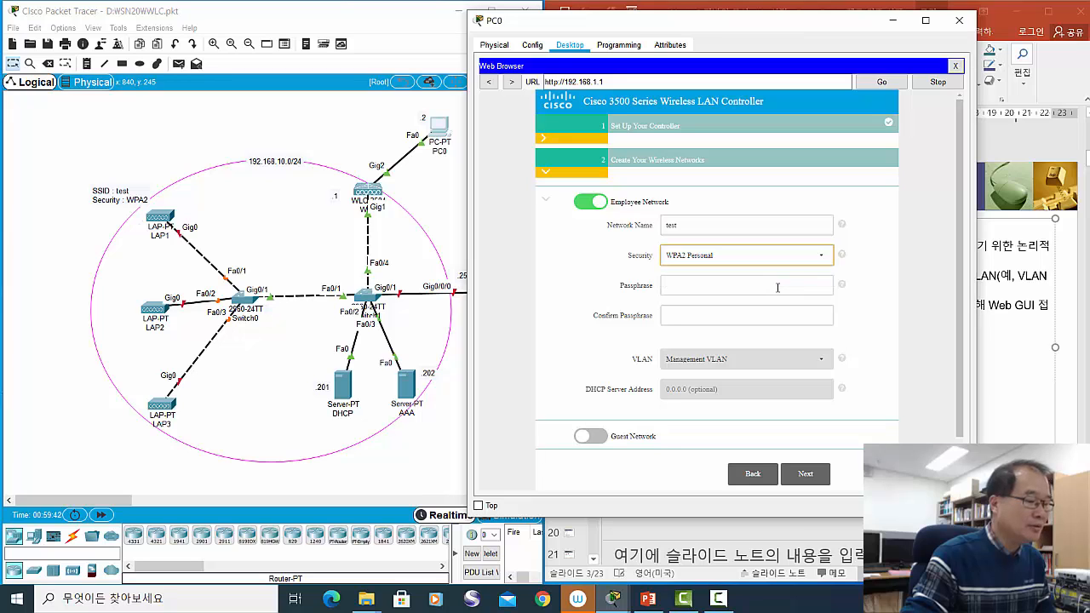
pyautogui.click(823, 257)
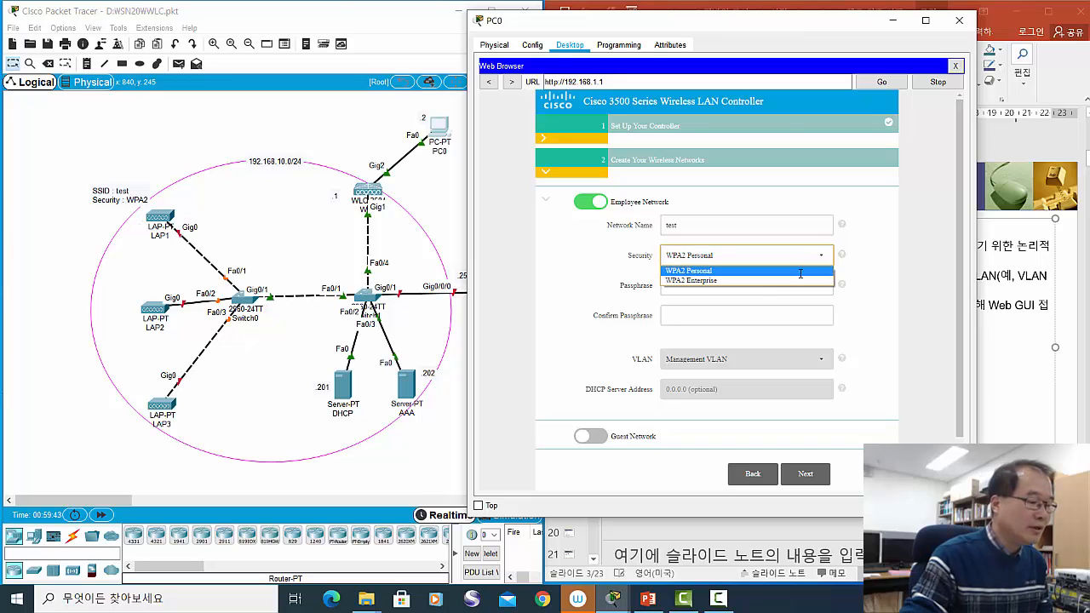
pyautogui.click(728, 282)
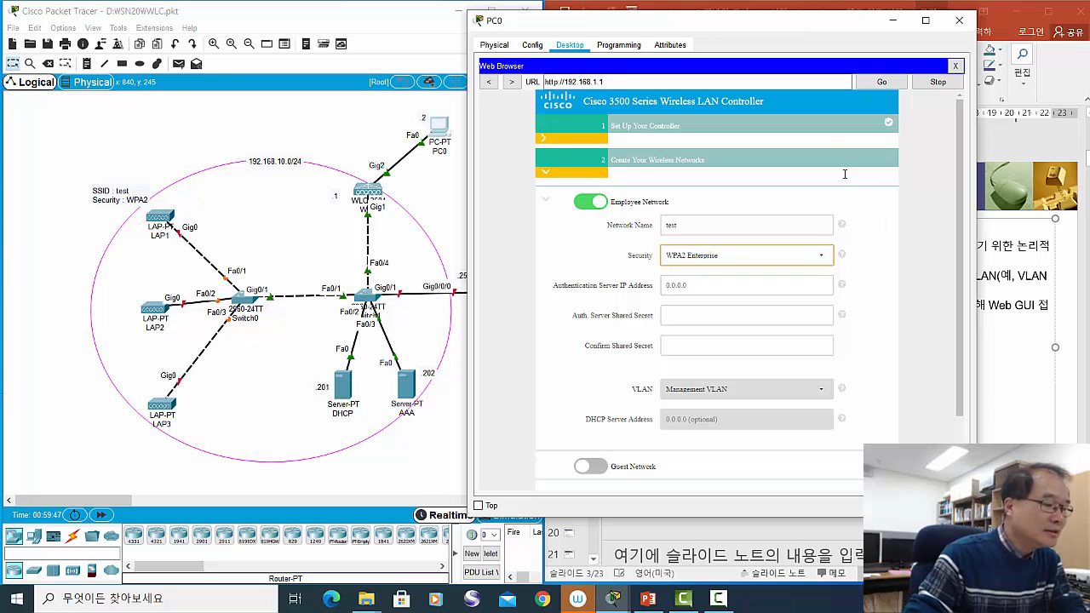
# - Enter 192.168.10.202 as the authentication server IP and select the shared secret field
pyautogui.moveTo(759, 30); pyautogui.dragTo(787, 28)
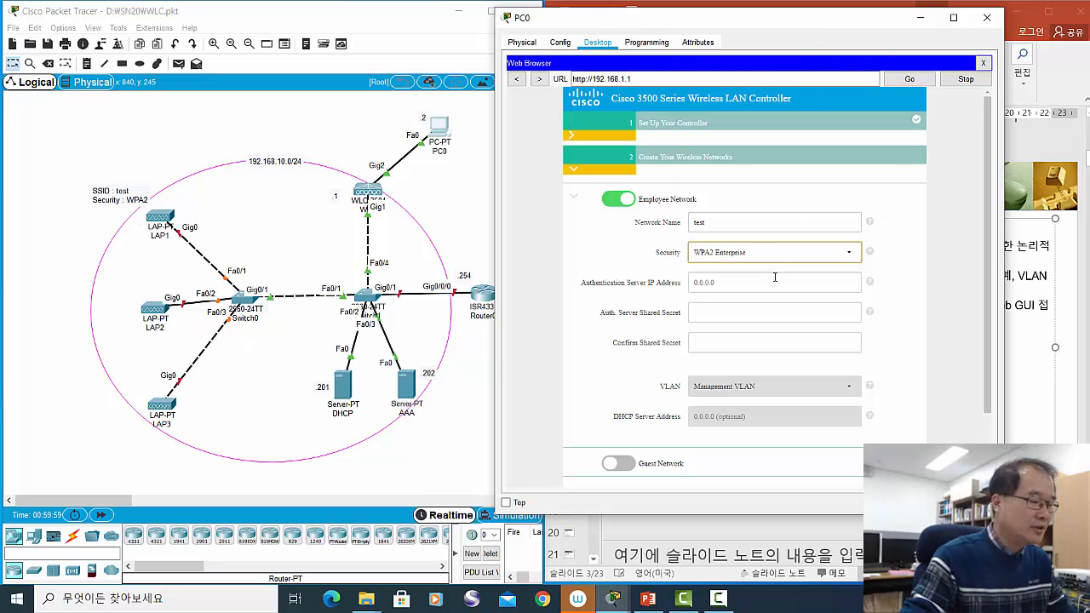
pyautogui.click(727, 284)
pyautogui.write('192')
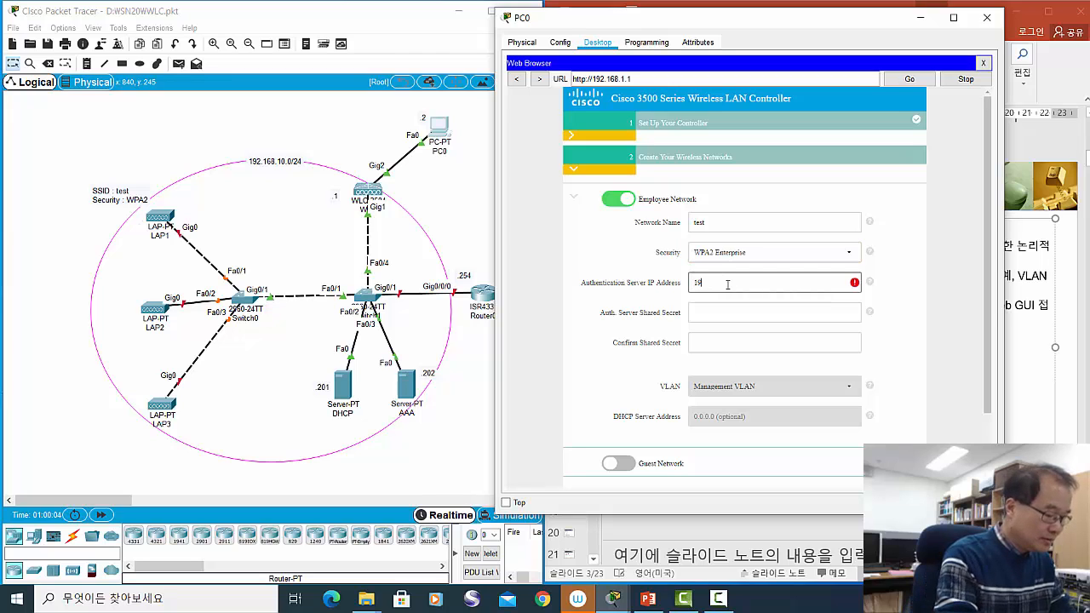
pyautogui.write('8')
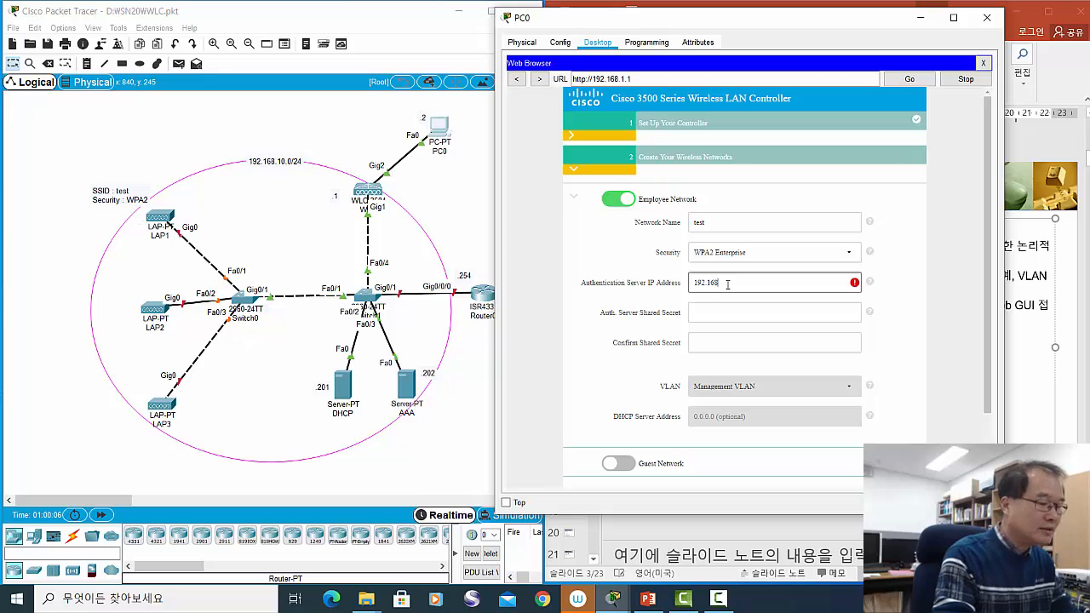
pyautogui.write('.10.202')
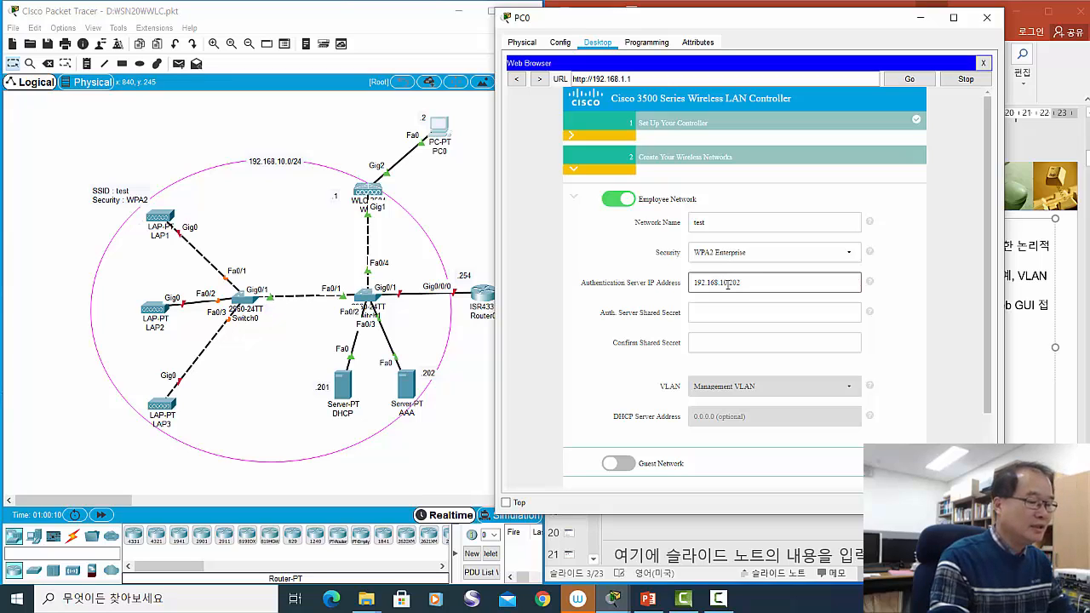
pyautogui.click(406, 400)
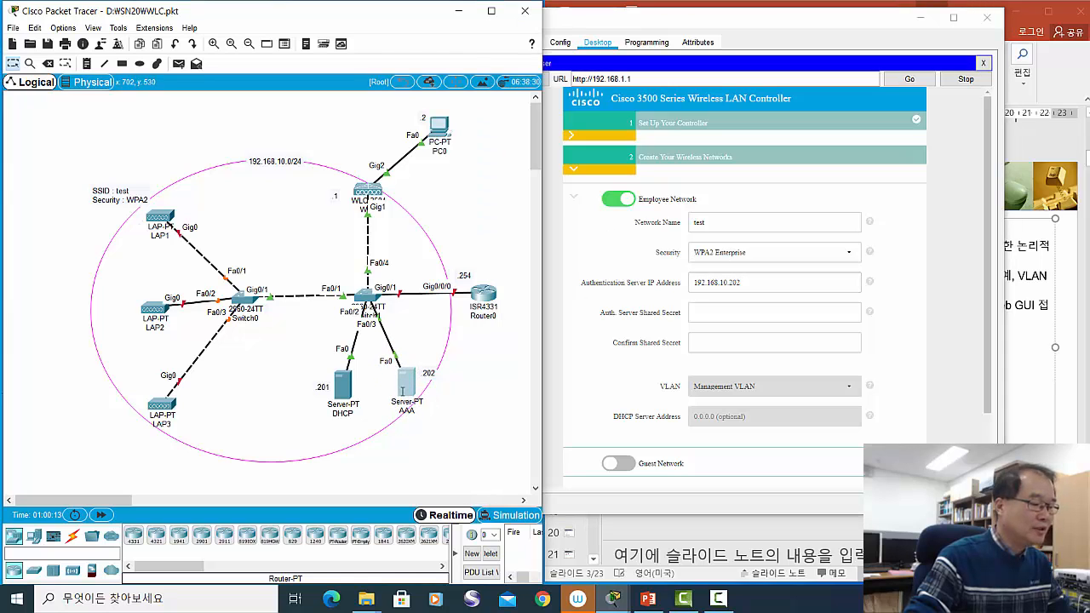
pyautogui.click(747, 314)
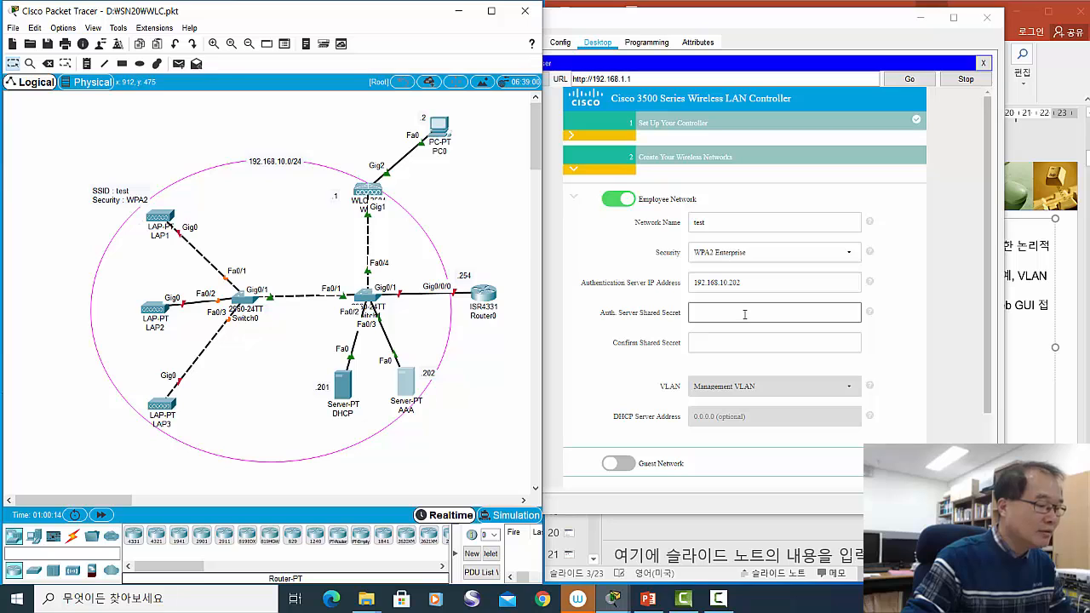
pyautogui.click(743, 313)
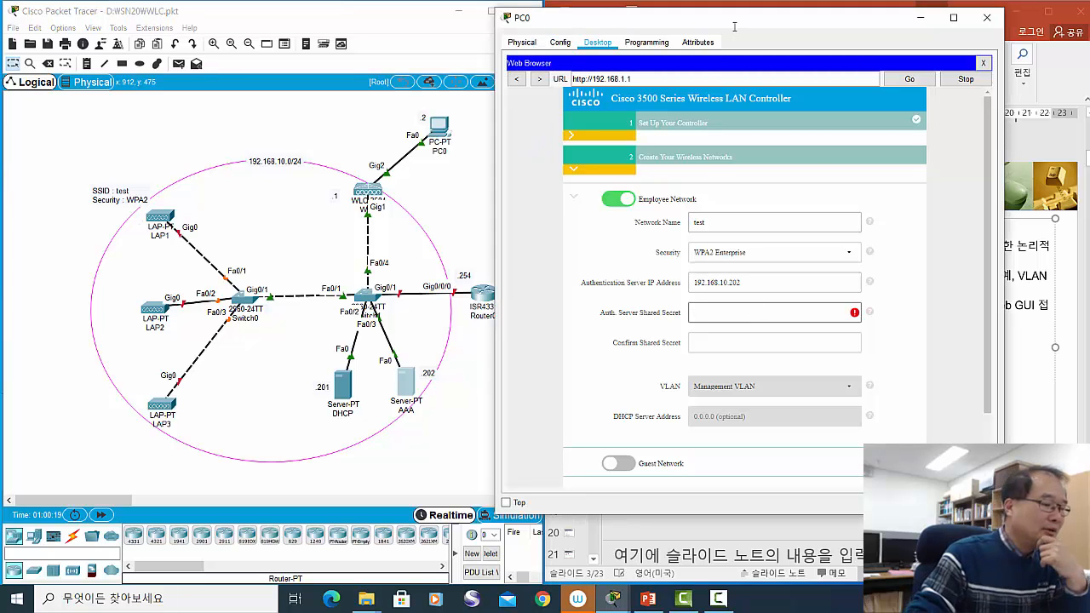
pyautogui.moveTo(737, 22); pyautogui.dragTo(784, 19)
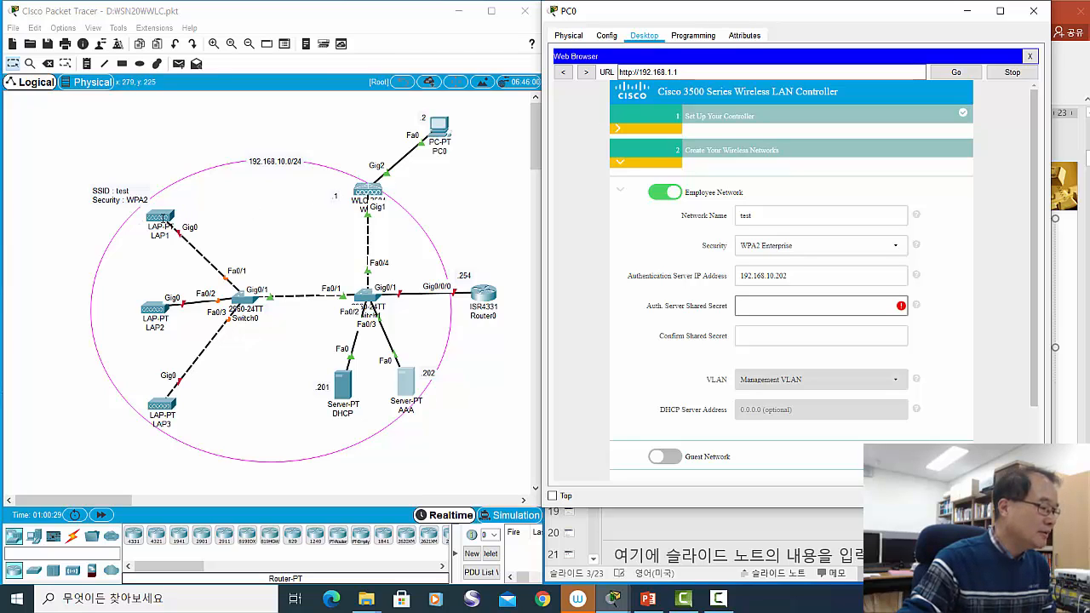
# - Move the WLC3504 icon up so its label is clear and nudge the AAA server into place
pyautogui.click(408, 390)
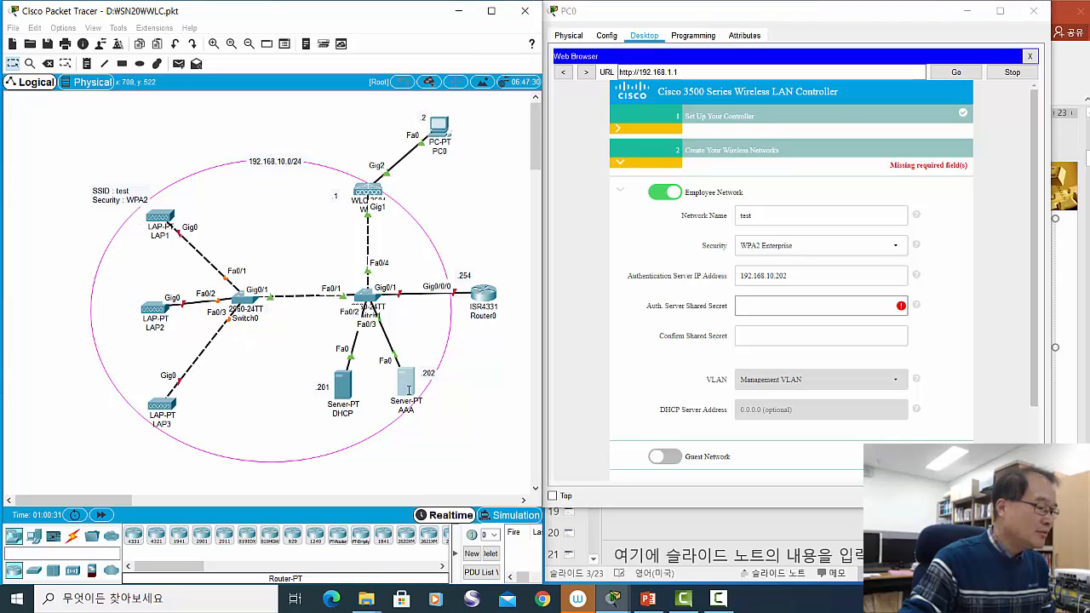
pyautogui.moveTo(408, 390); pyautogui.dragTo(409, 391)
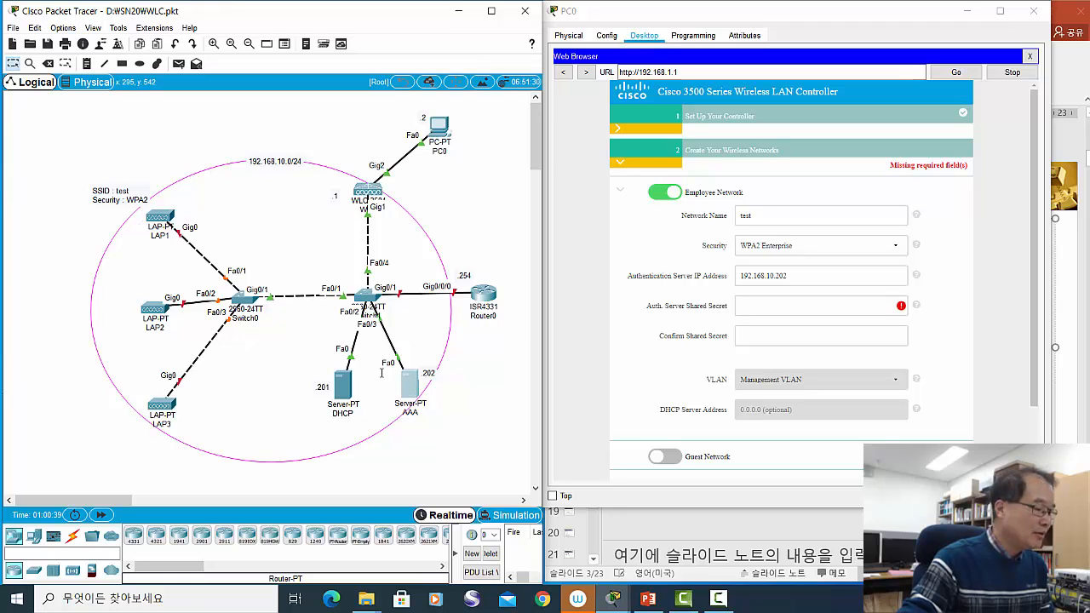
pyautogui.moveTo(406, 392); pyautogui.dragTo(397, 392)
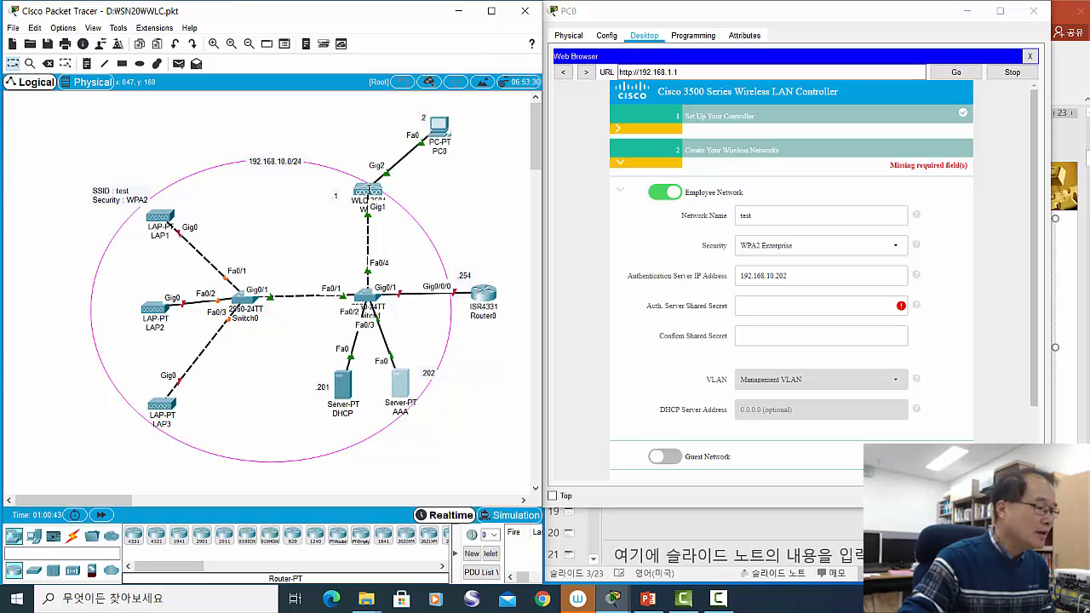
pyautogui.moveTo(370, 189)
pyautogui.moveTo(370, 189); pyautogui.dragTo(364, 182)
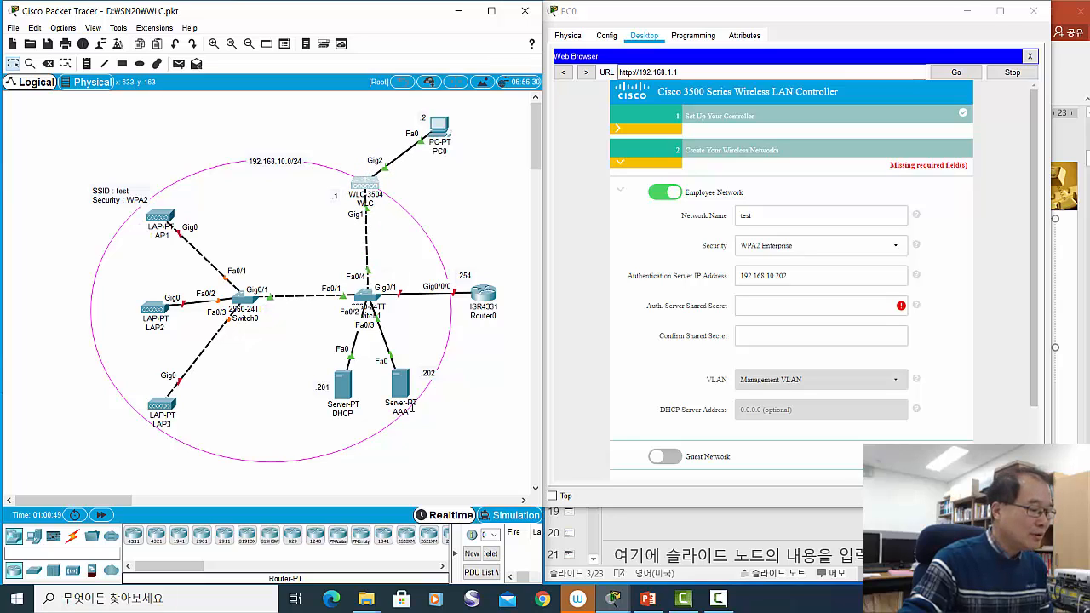
pyautogui.moveTo(397, 384); pyautogui.dragTo(406, 386)
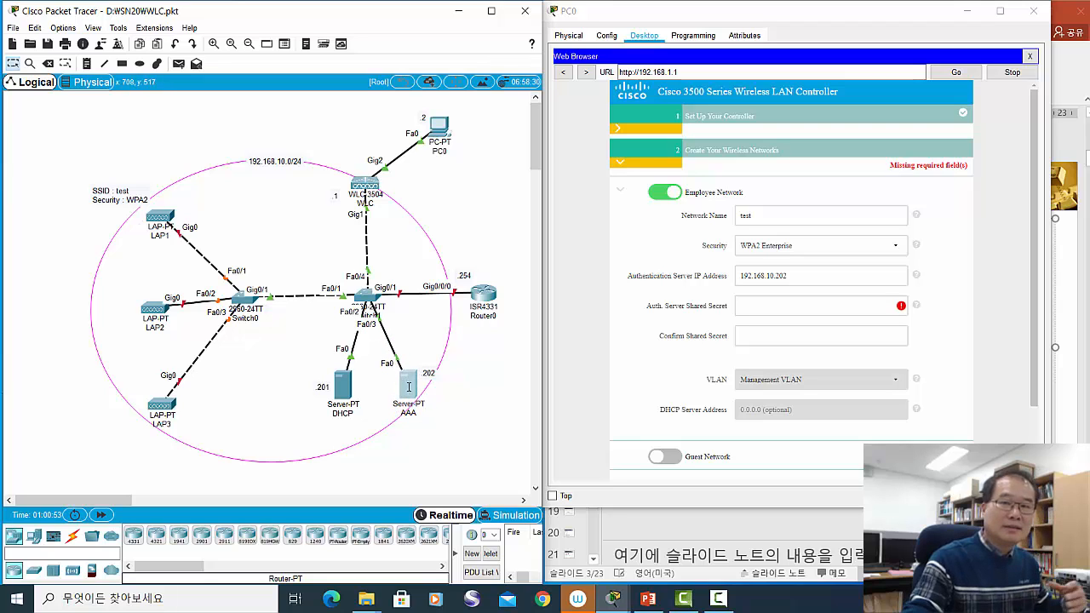
pyautogui.moveTo(409, 387)
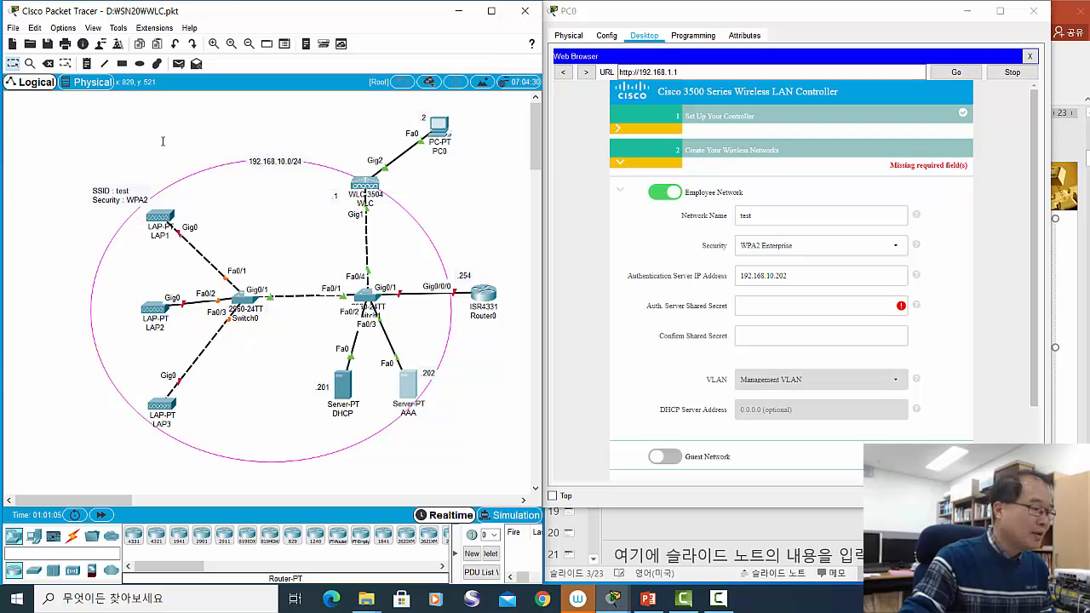
pyautogui.moveTo(366, 189); pyautogui.dragTo(365, 186)
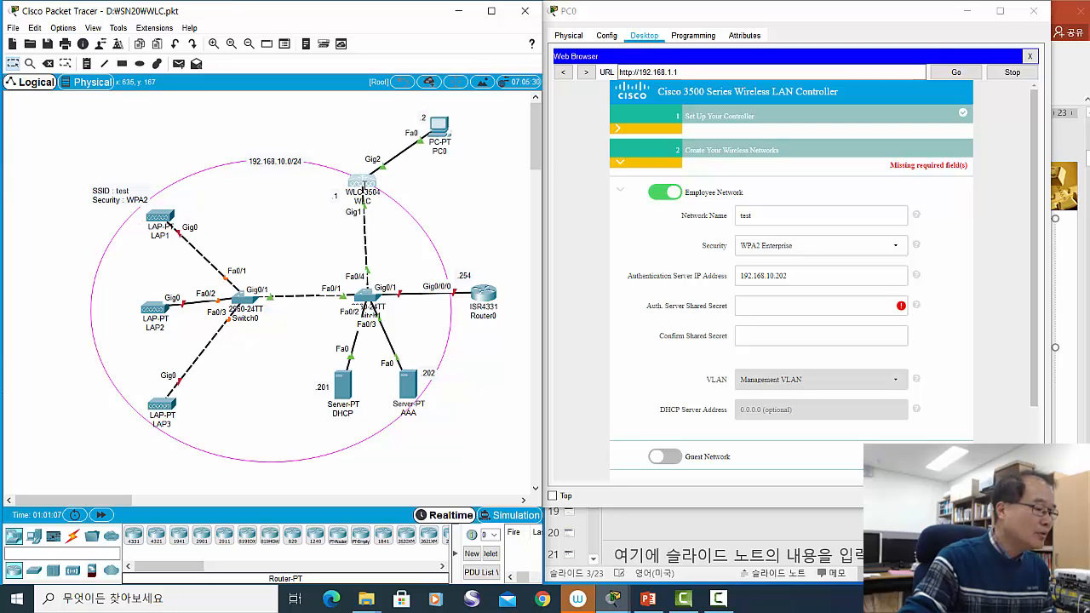
pyautogui.moveTo(407, 394); pyautogui.dragTo(410, 401)
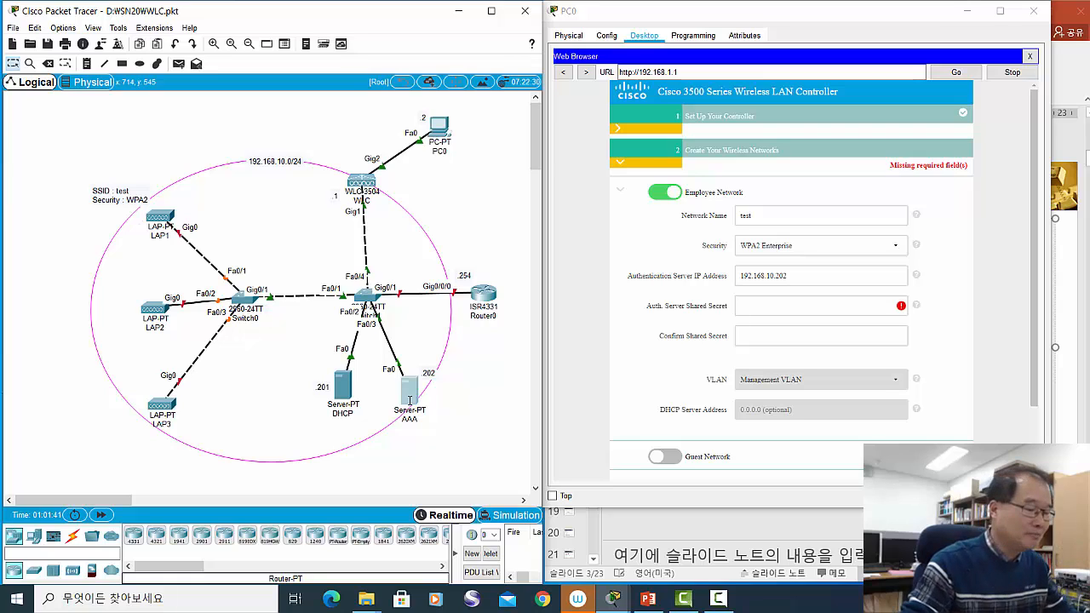
# - Re-enter the Auth. Server Shared Secret, then type it again in Confirm Shared Secret
pyautogui.click(747, 309)
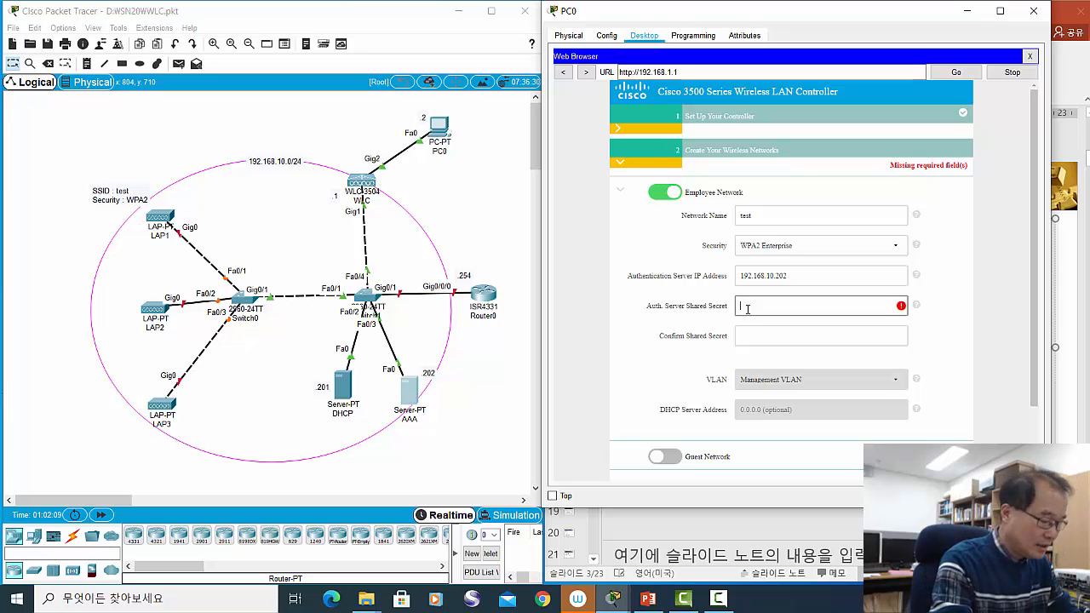
pyautogui.write('c')
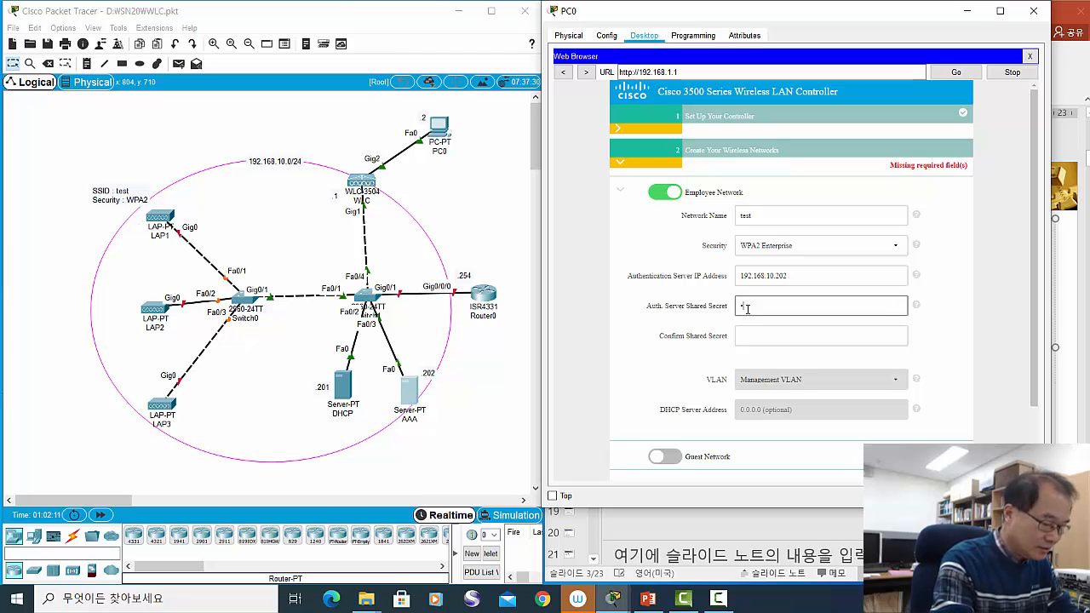
pyautogui.write('isc')
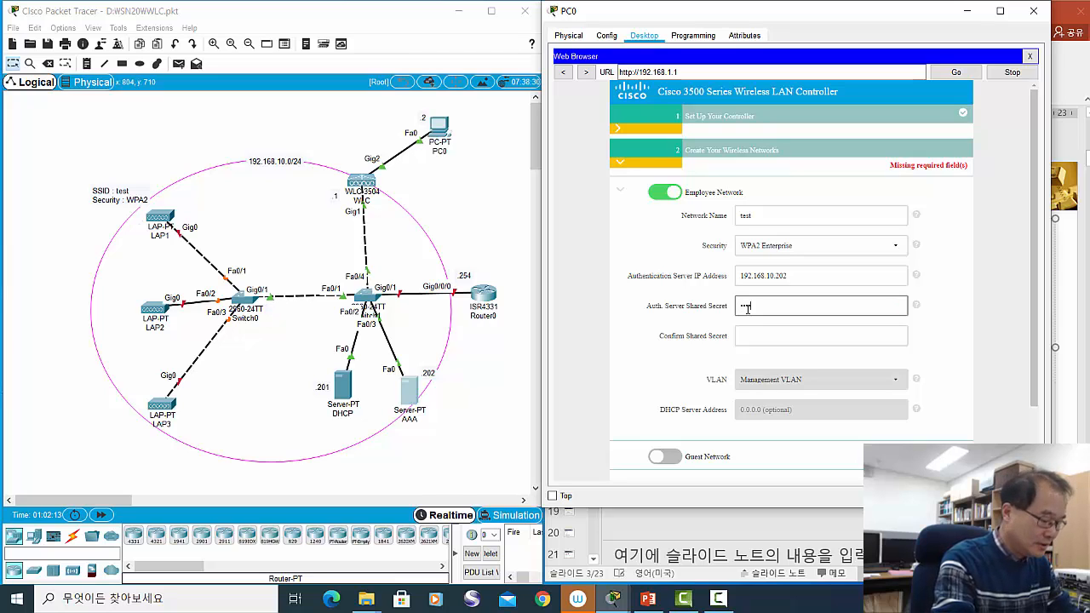
pyautogui.write('o123')
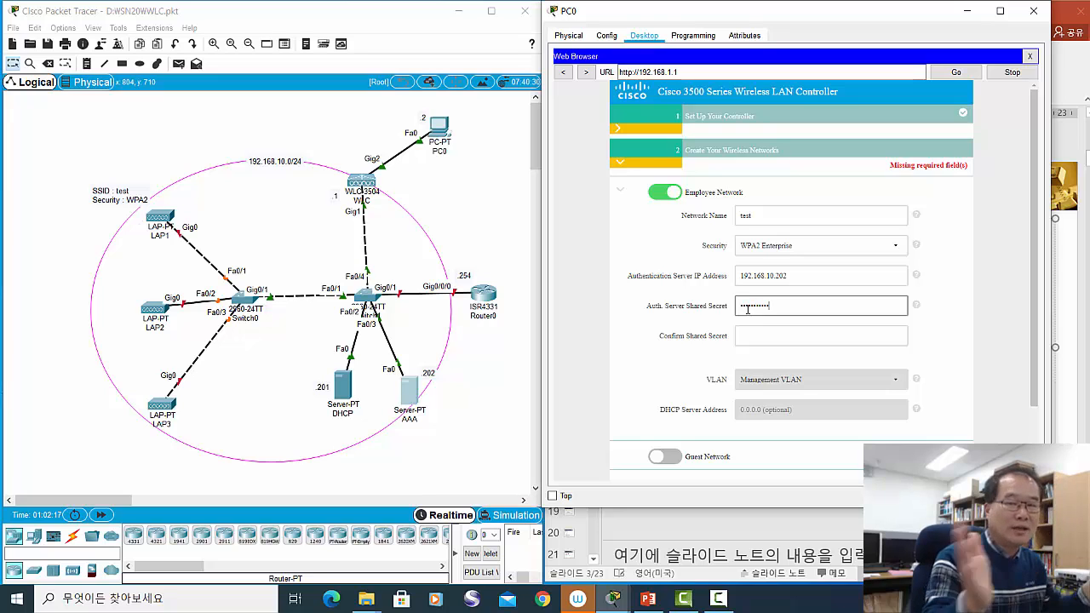
pyautogui.press('BackSpace')
pyautogui.press('BackSpace')
pyautogui.press('BackSpace')
pyautogui.press('BackSpace')
pyautogui.press('BackSpace')
pyautogui.press('BackSpace')
pyautogui.press('BackSpace')
pyautogui.press('BackSpace')
pyautogui.press('BackSpace')
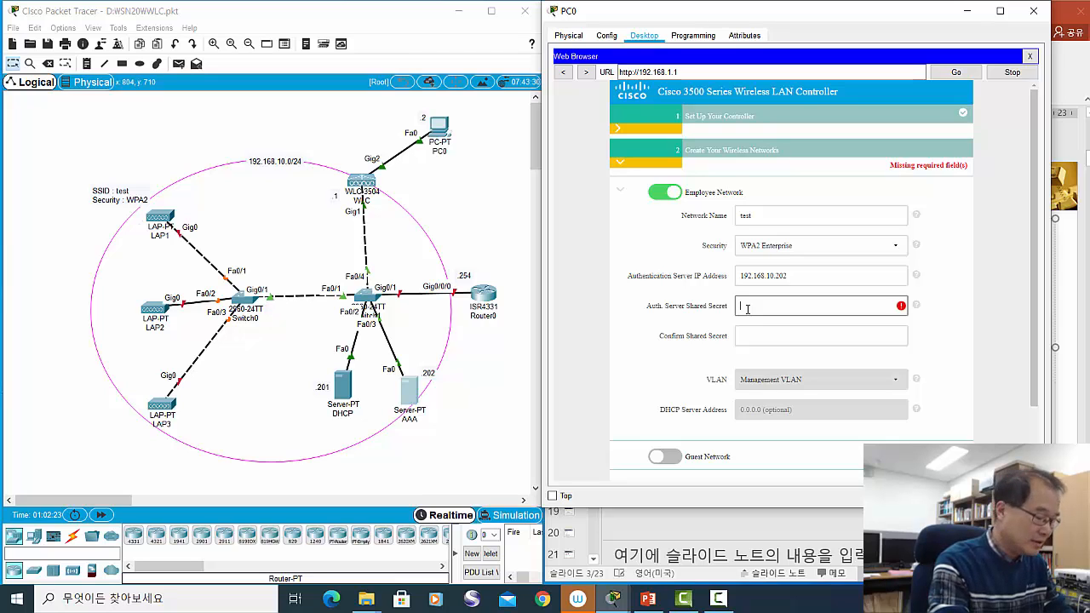
pyautogui.write('c')
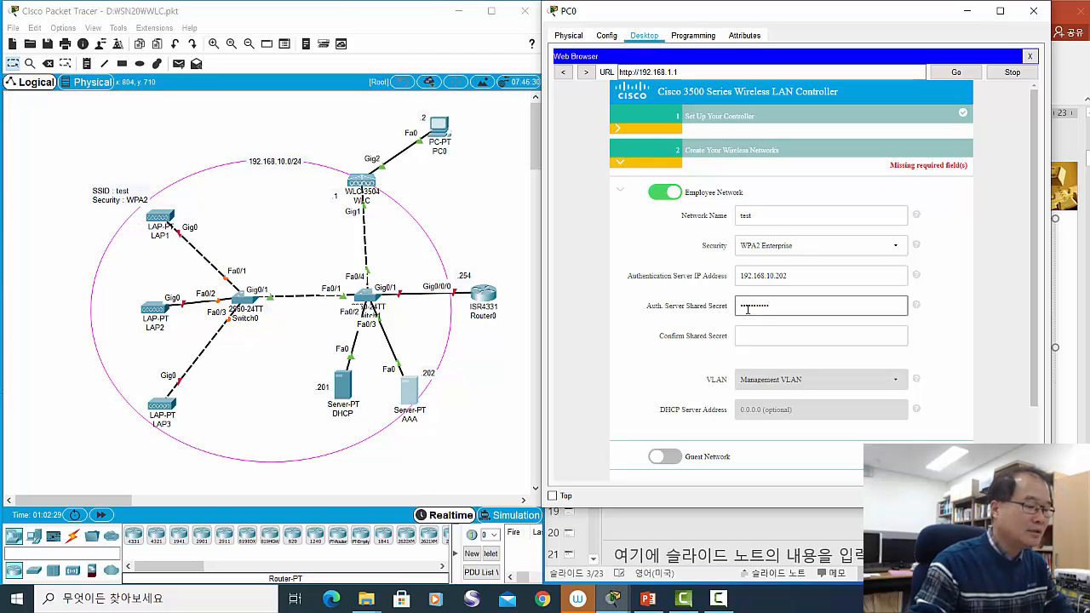
pyautogui.click(780, 335)
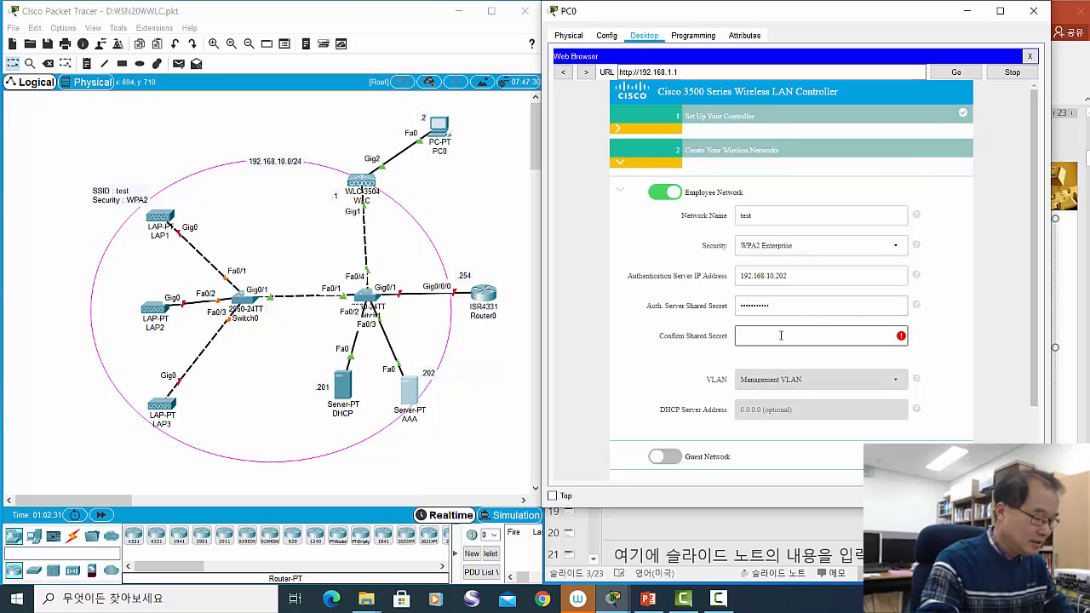
pyautogui.write('cisc')
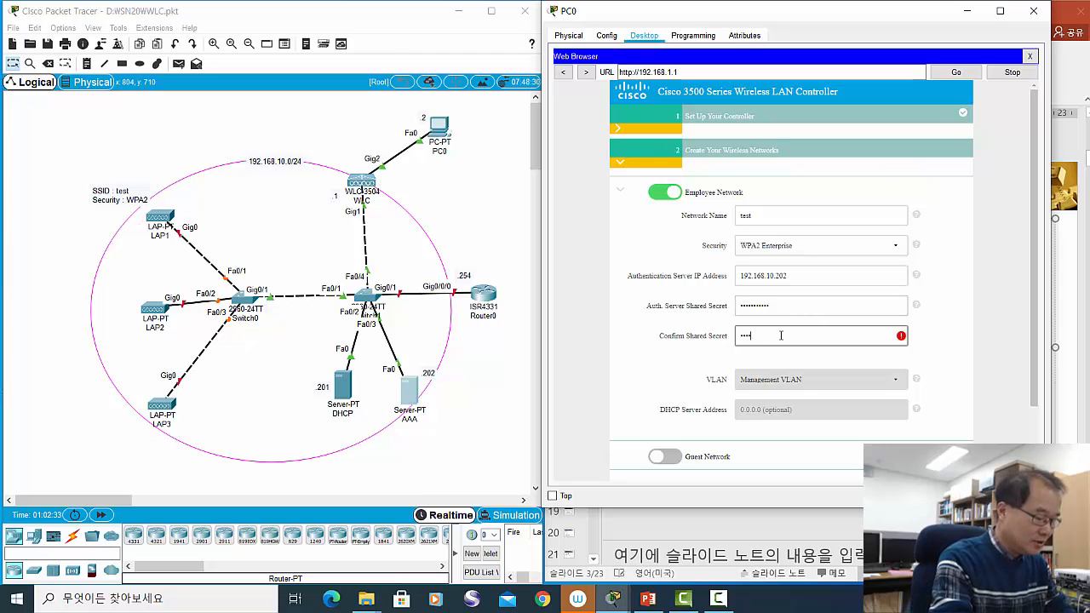
pyautogui.write('o123456')
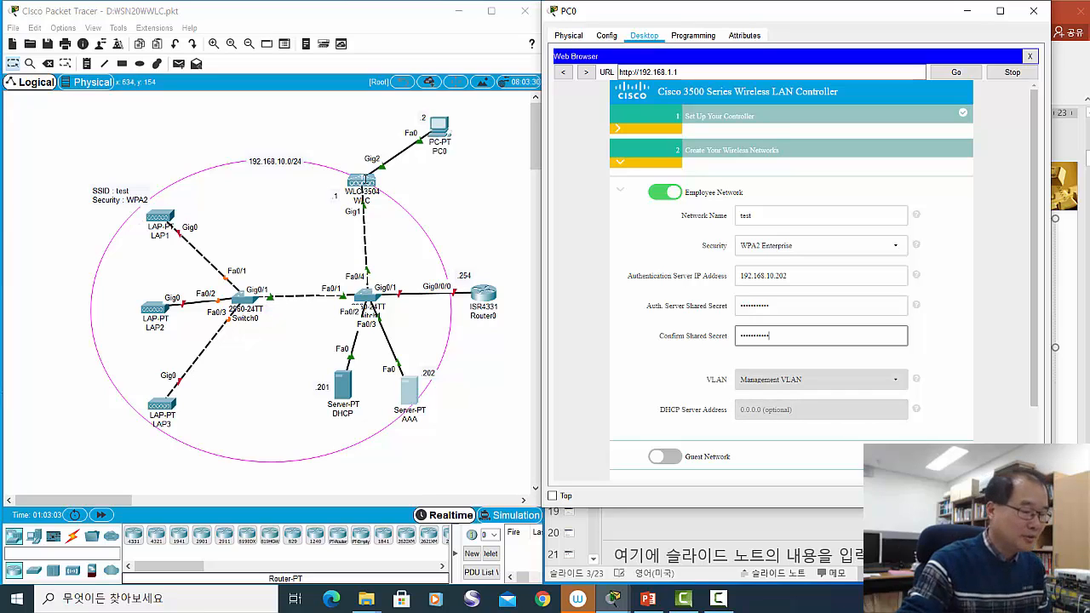
# - Finish the wireless networks form and advance to Advanced Setting, showing virtual IP 192.0.2.1
pyautogui.scroll(-1, 829, 383)
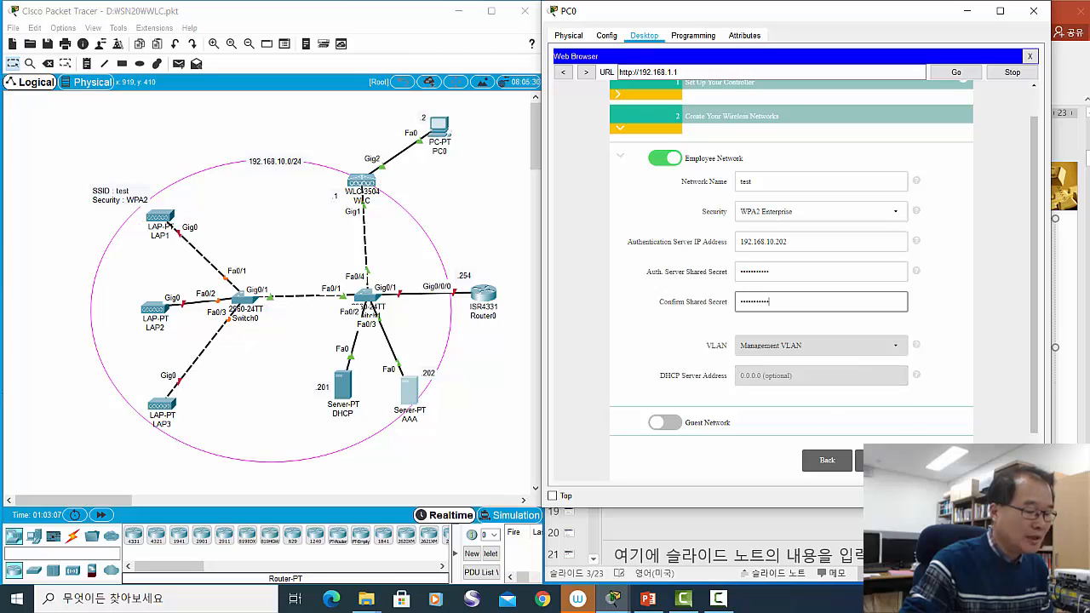
pyautogui.click(860, 460)
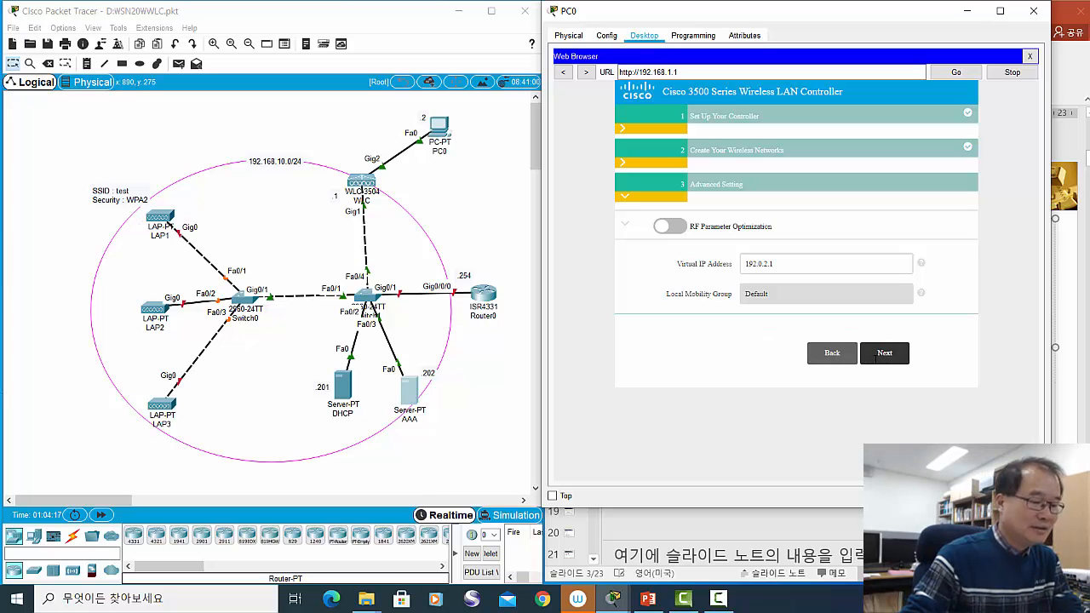
# - Open the confirm-and-apply summary and review it: Employee Network test, WPA2 Enterprise, RF optimization off
pyautogui.click(880, 356)
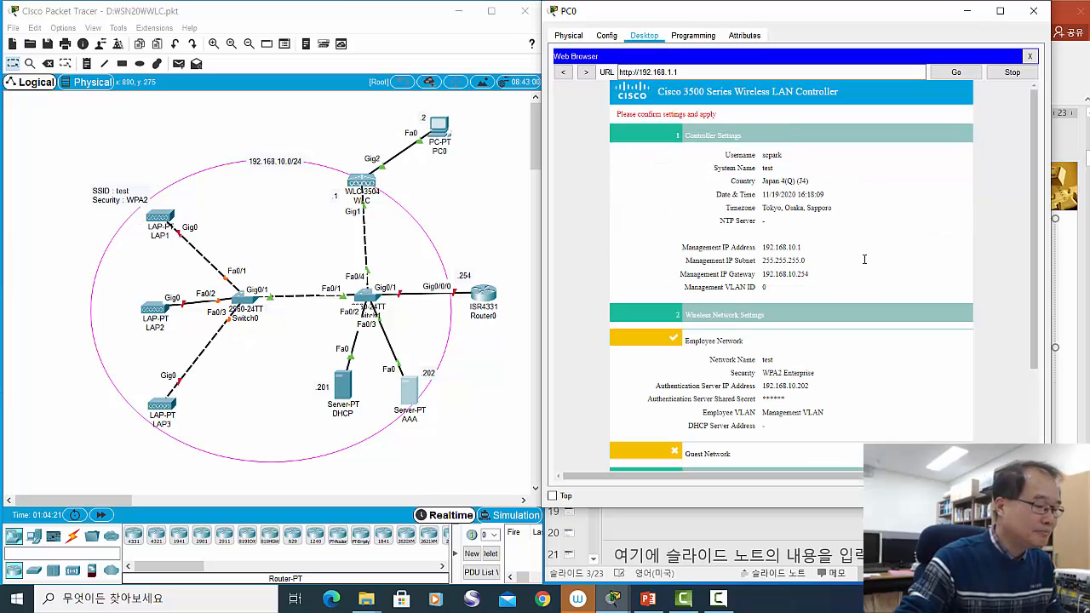
pyautogui.scroll(-3, 866, 264)
pyautogui.scroll(3, 867, 264)
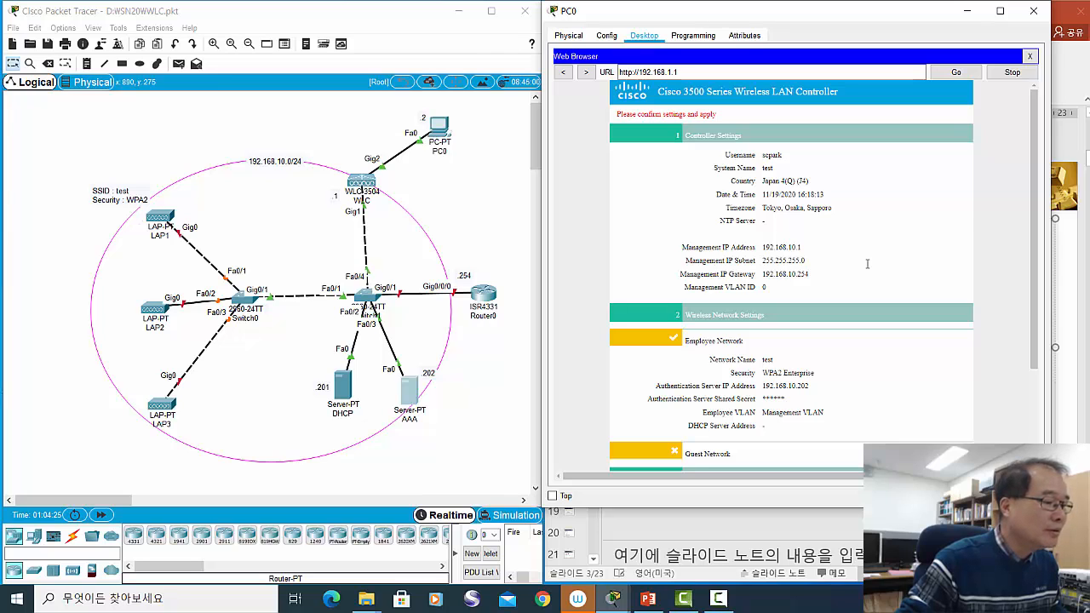
pyautogui.scroll(-3, 866, 266)
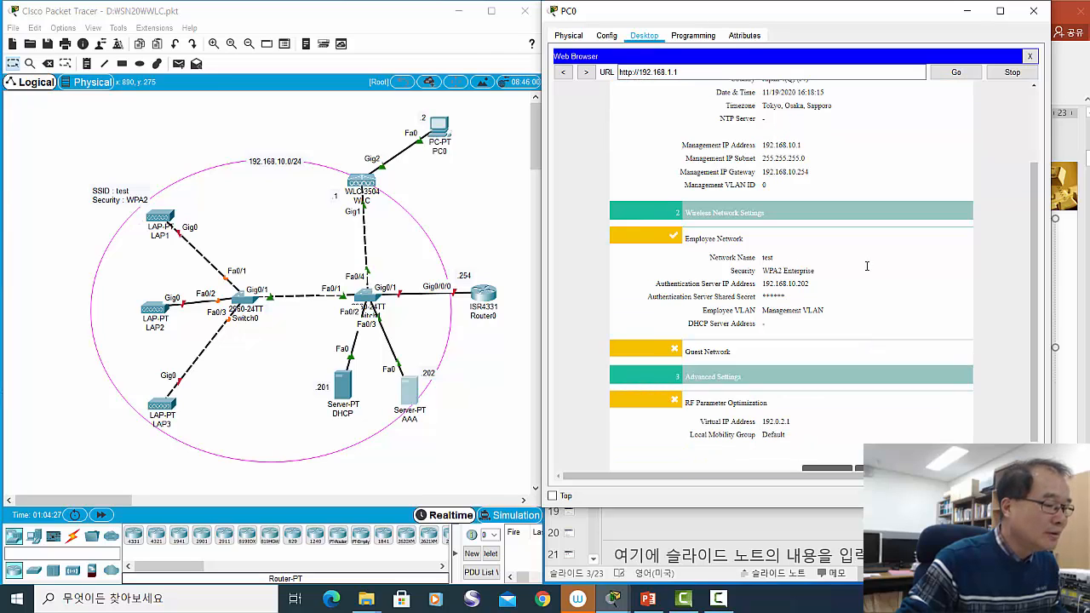
pyautogui.scroll(-1, 867, 267)
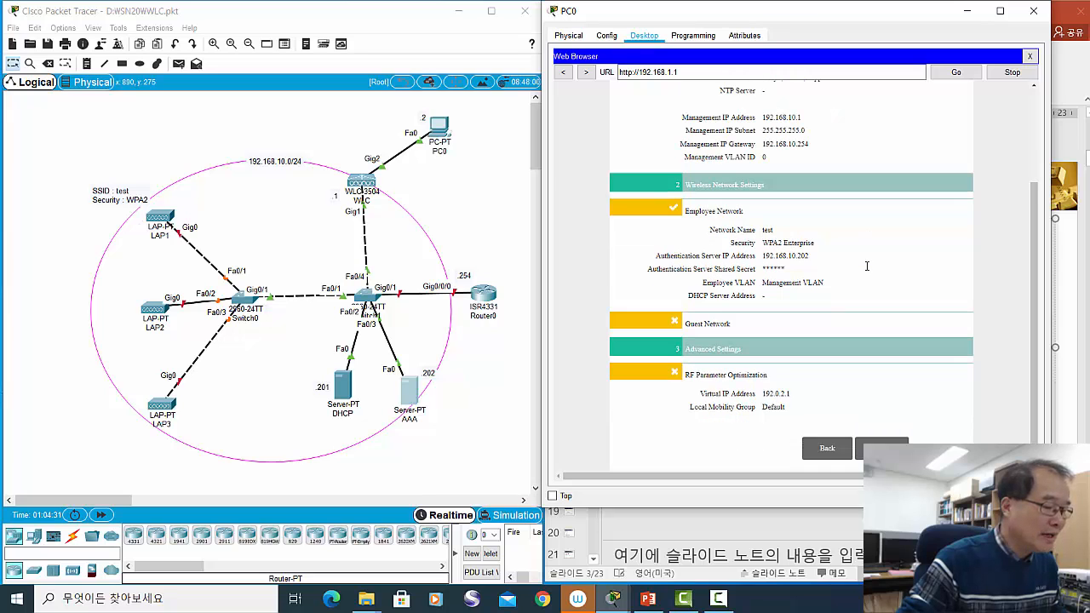
pyautogui.scroll(5, 866, 266)
pyautogui.scroll(-5, 865, 267)
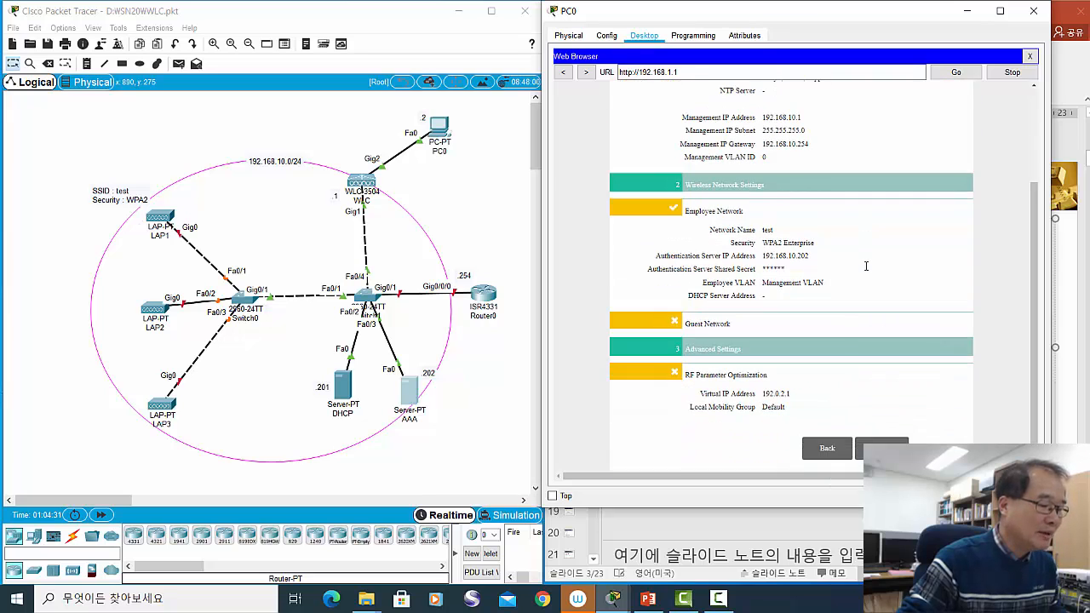
pyautogui.scroll(5, 865, 268)
pyautogui.scroll(-5, 864, 266)
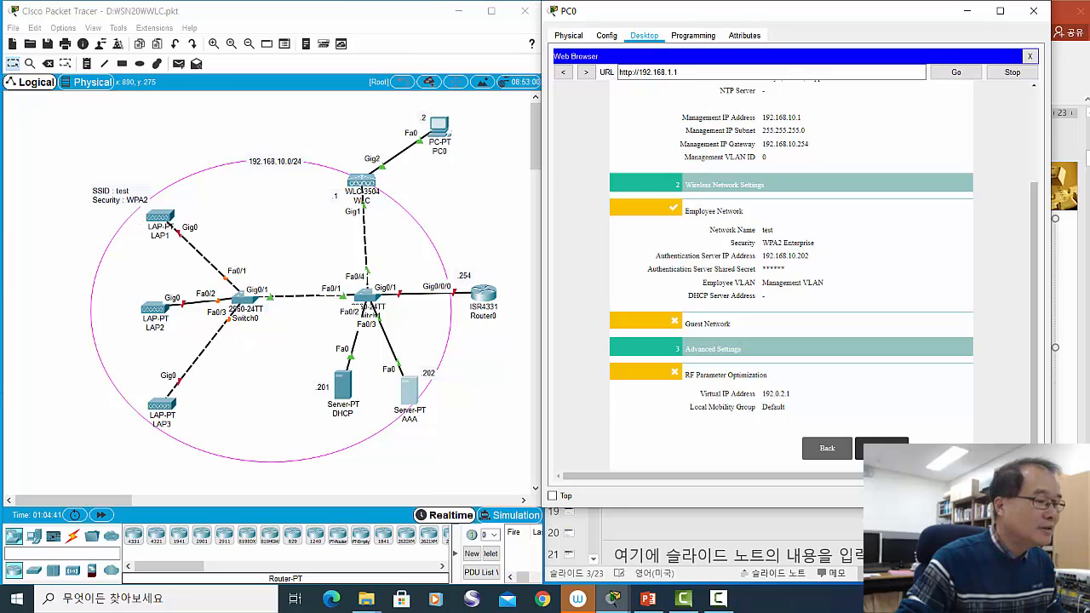
# - Apply the wizard settings and accept the reboot so the controller saves its configuration
pyautogui.click(883, 451)
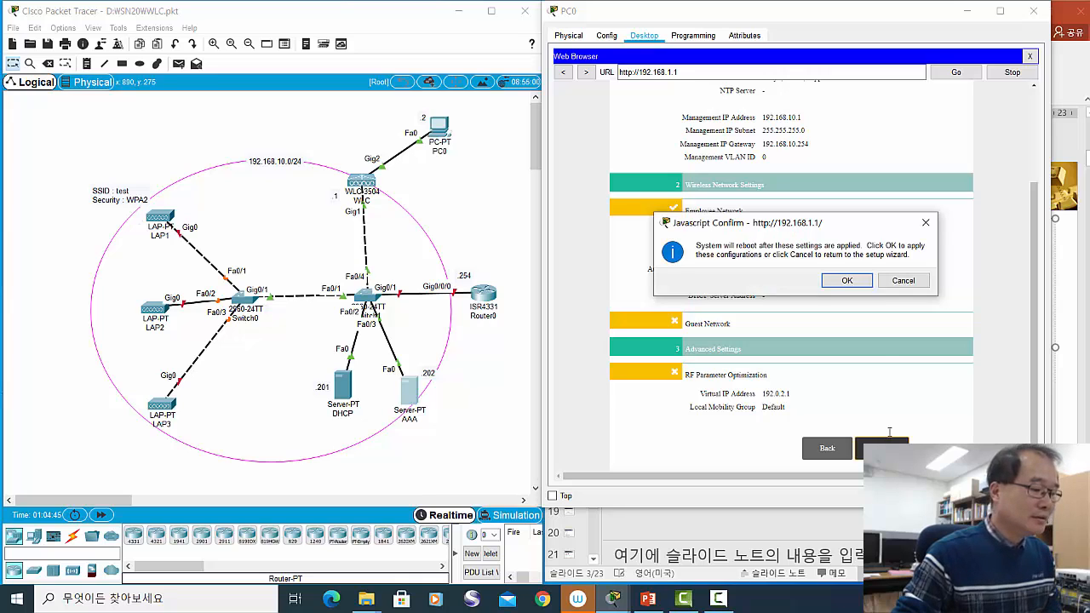
pyautogui.click(847, 281)
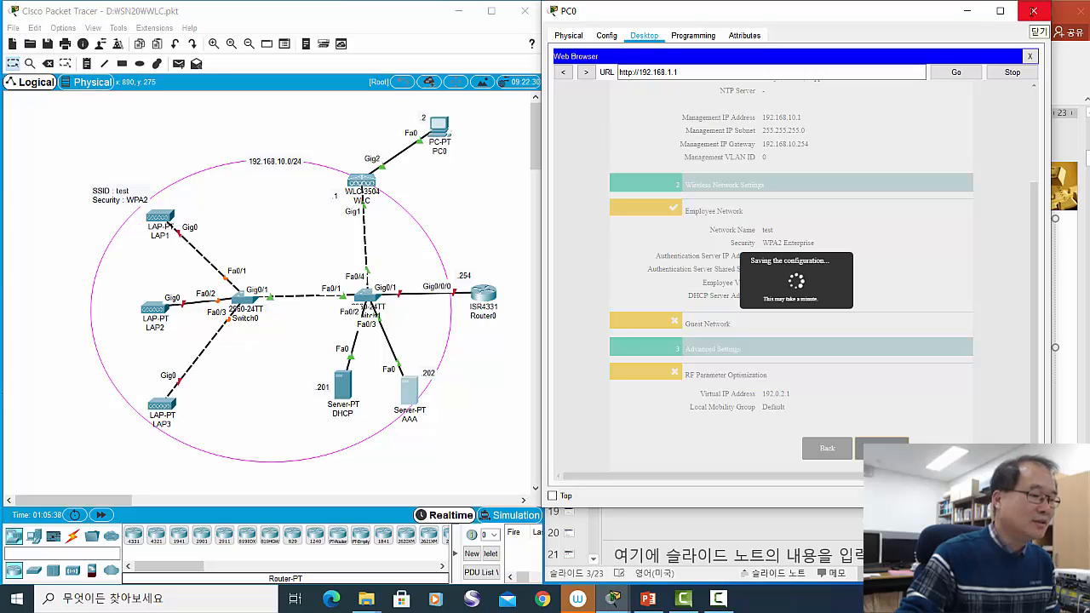
# - Close PC0's window and nudge the PC0 and WLC-3504 icons on the canvas
pyautogui.click(1032, 10)
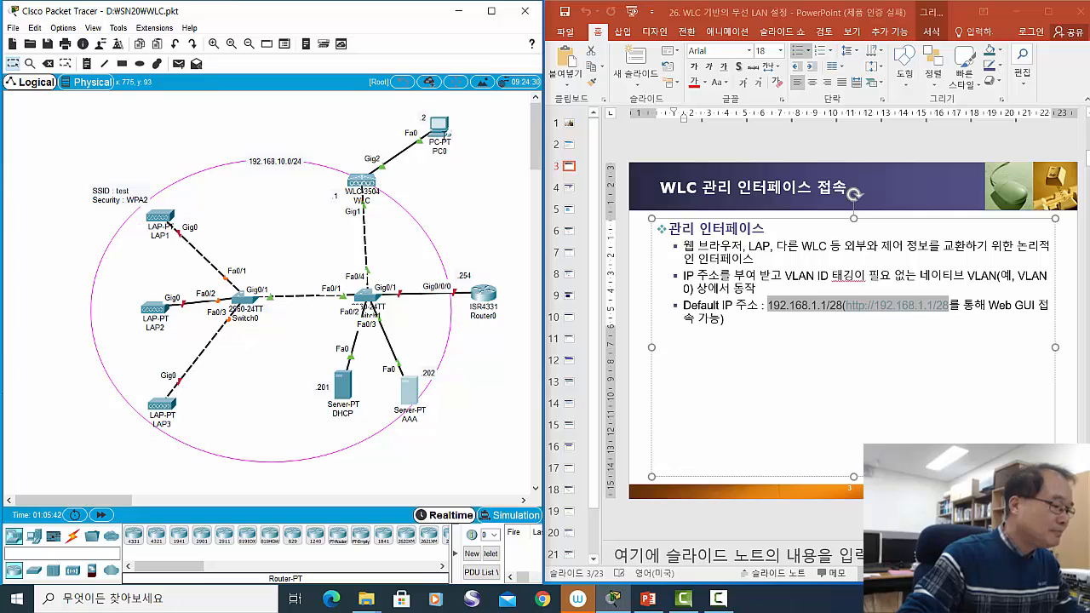
pyautogui.moveTo(444, 134); pyautogui.dragTo(446, 137)
pyautogui.moveTo(361, 187)
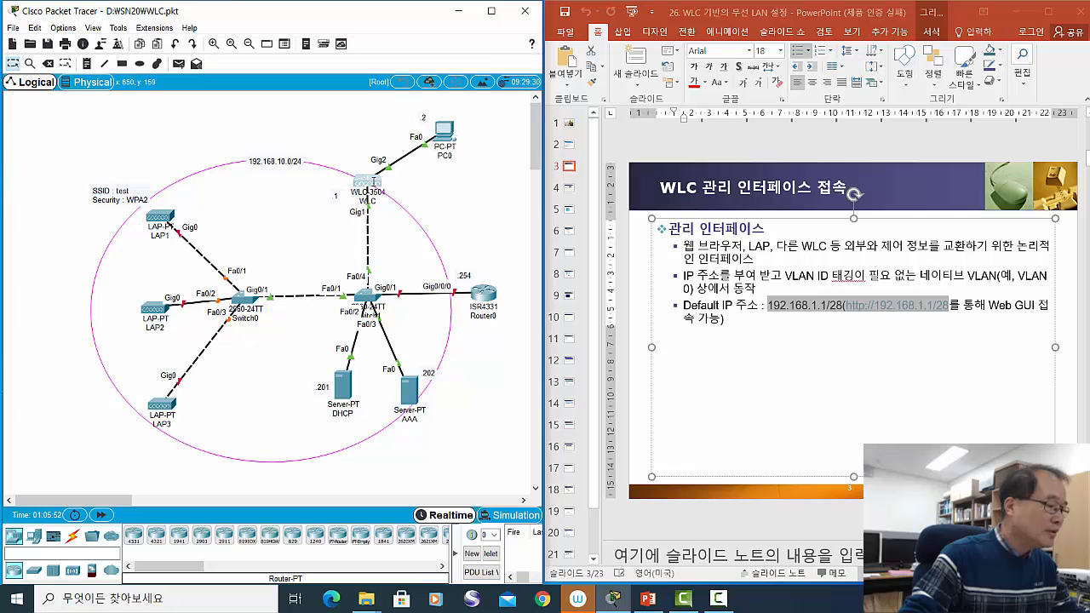
pyautogui.moveTo(363, 180); pyautogui.dragTo(369, 180)
pyautogui.moveTo(366, 179)
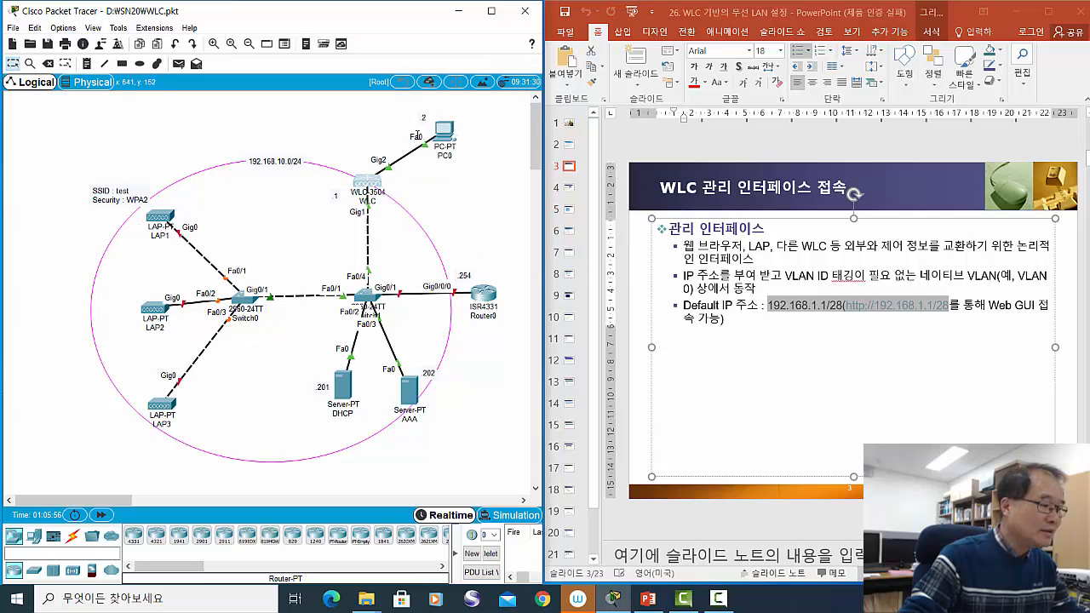
# - Set PC0's static IPv4 address to 192.168.10.2 with subnet mask 255.255.255.0
pyautogui.click(443, 132)
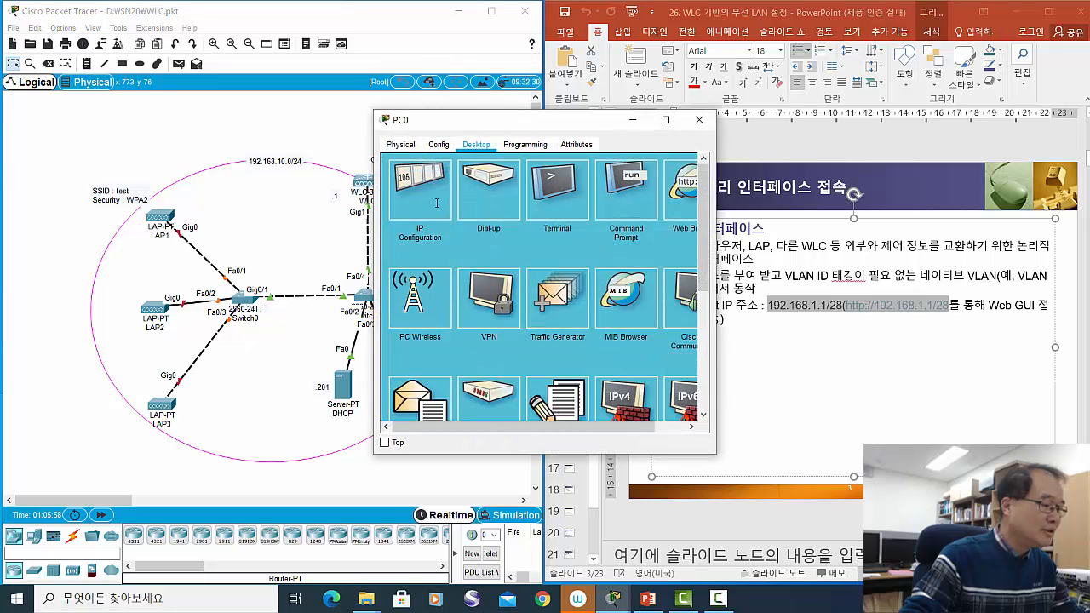
pyautogui.click(420, 191)
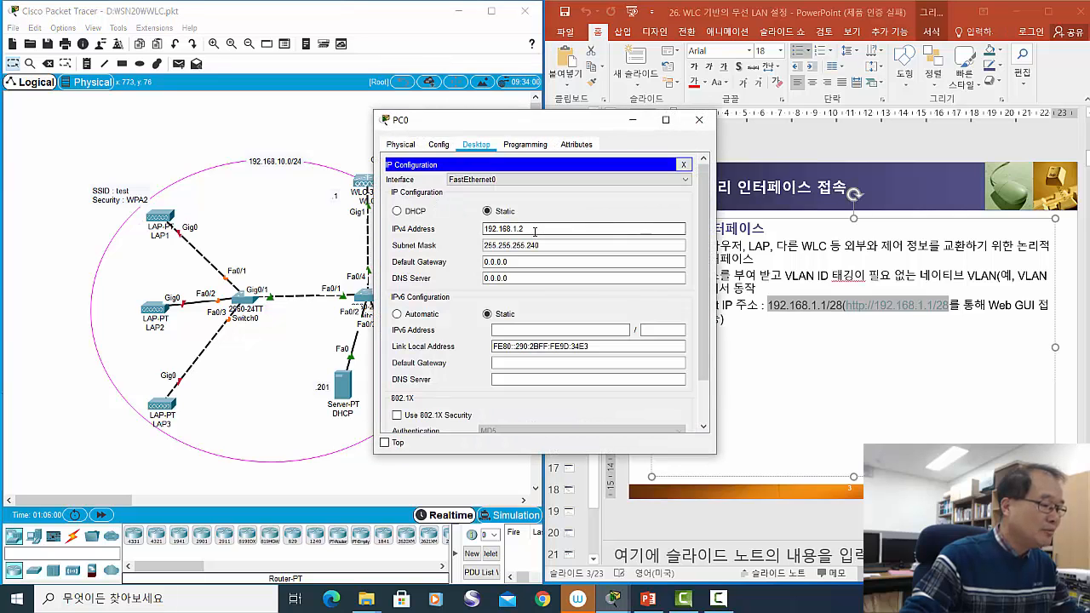
pyautogui.click(534, 229)
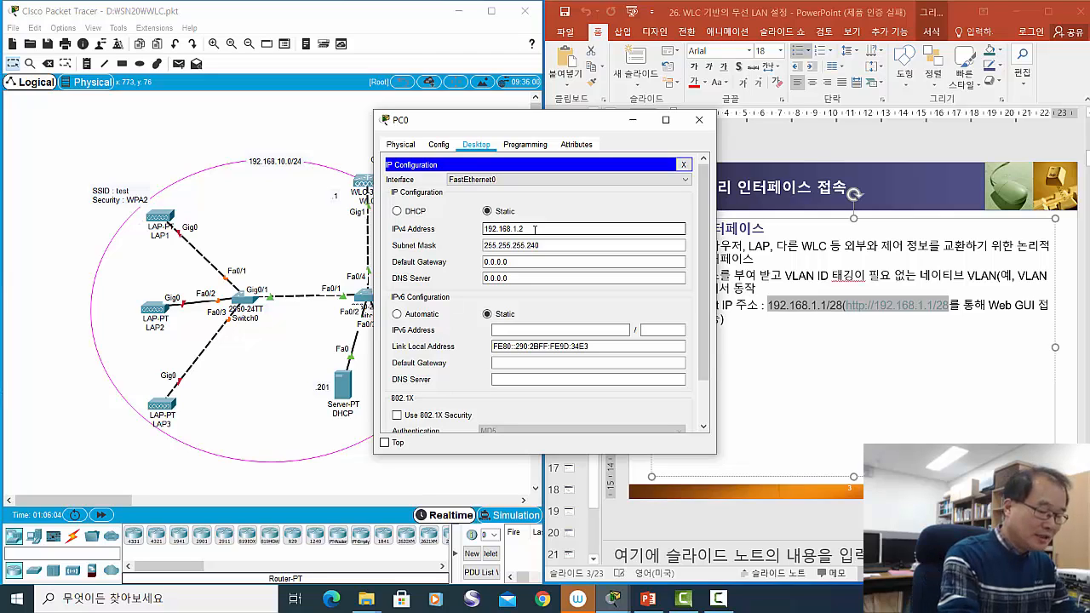
pyautogui.press('BackSpace')
pyautogui.press('BackSpace')
pyautogui.press('BackSpace')
pyautogui.write('1')
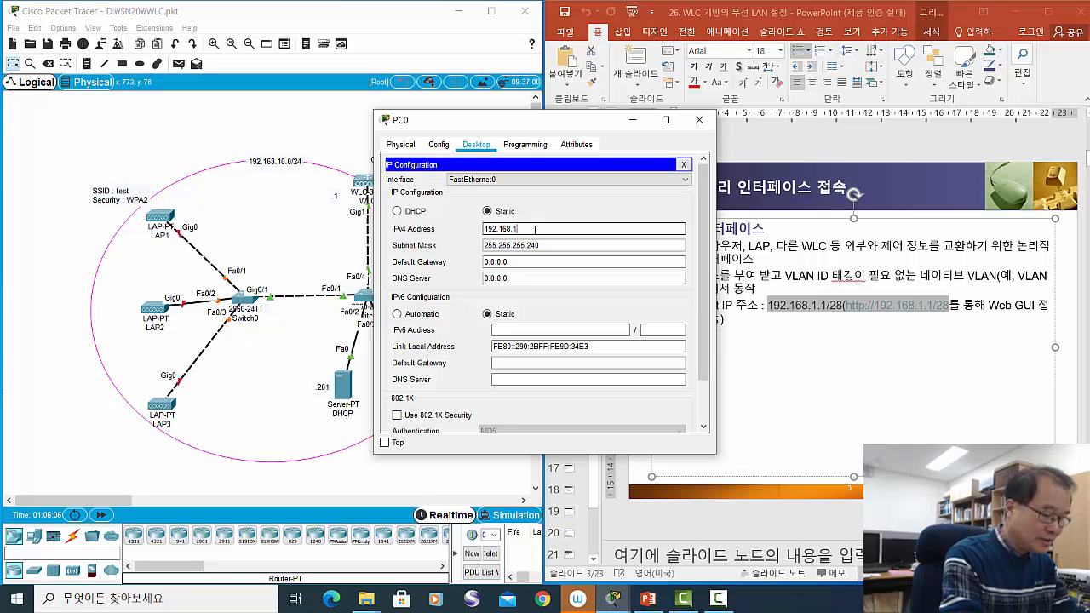
pyautogui.write('0.')
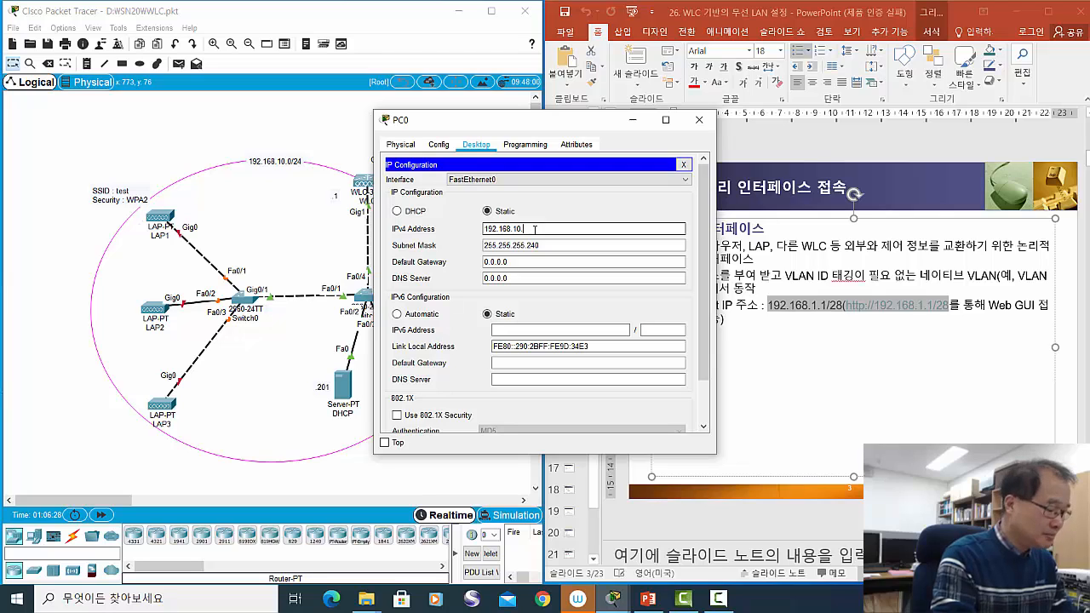
pyautogui.write('2')
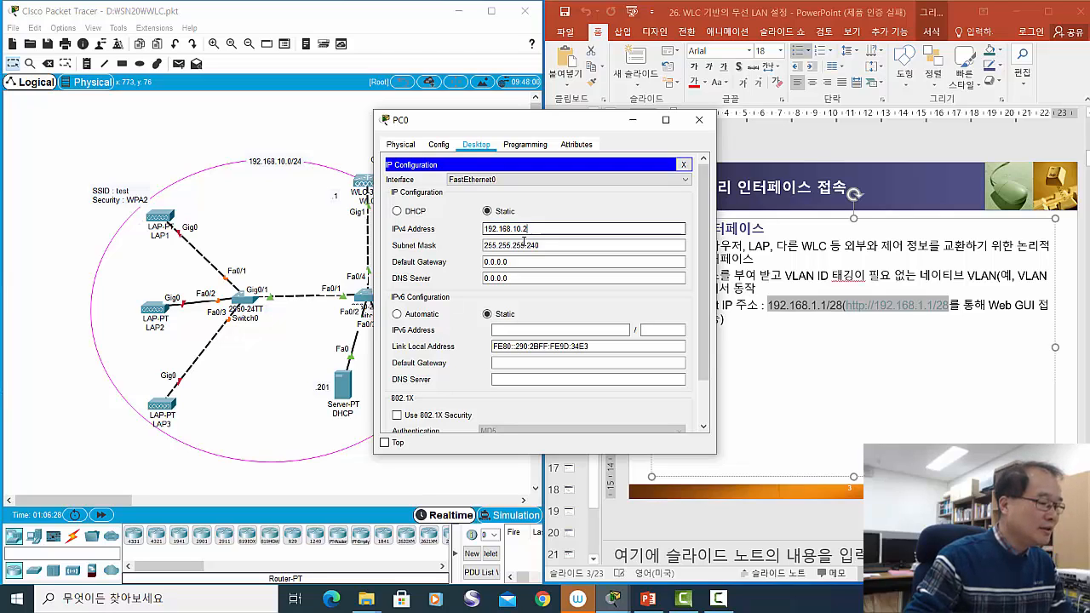
pyautogui.click(547, 245)
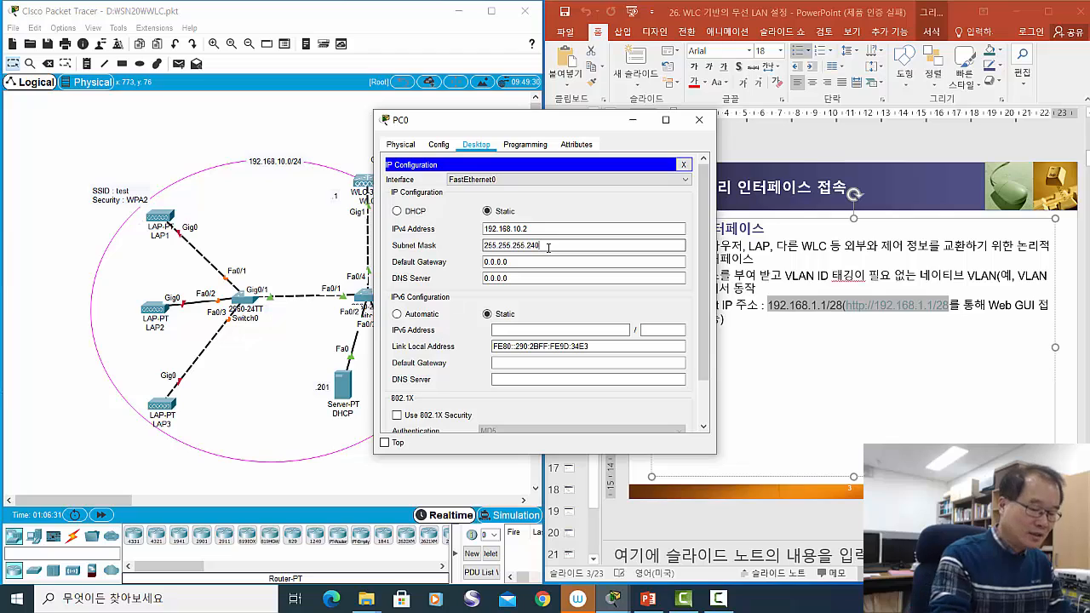
pyautogui.press('BackSpace')
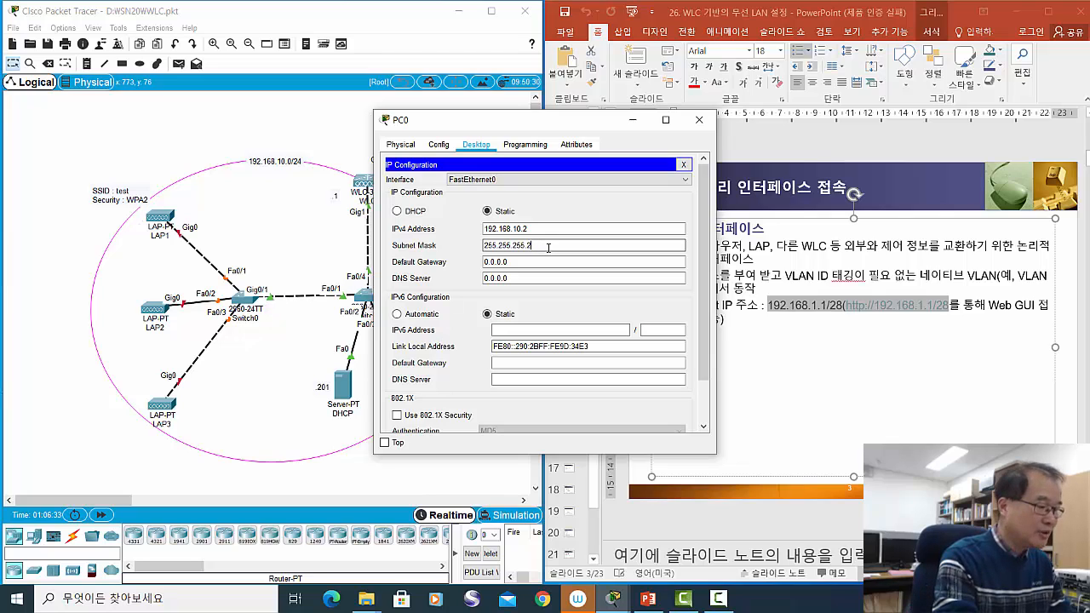
pyautogui.press('BackSpace')
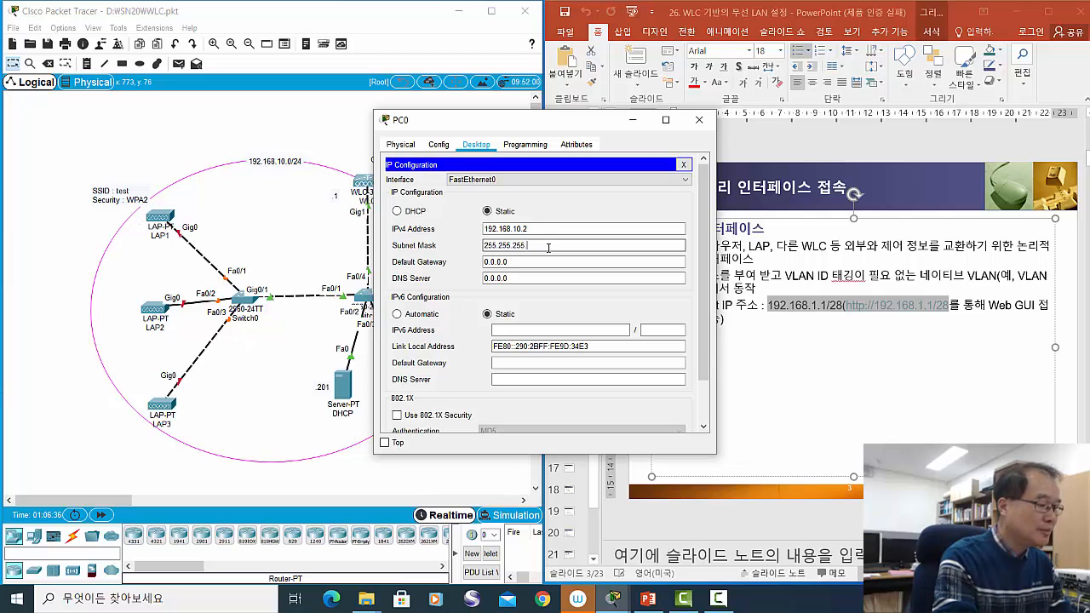
pyautogui.write('0')
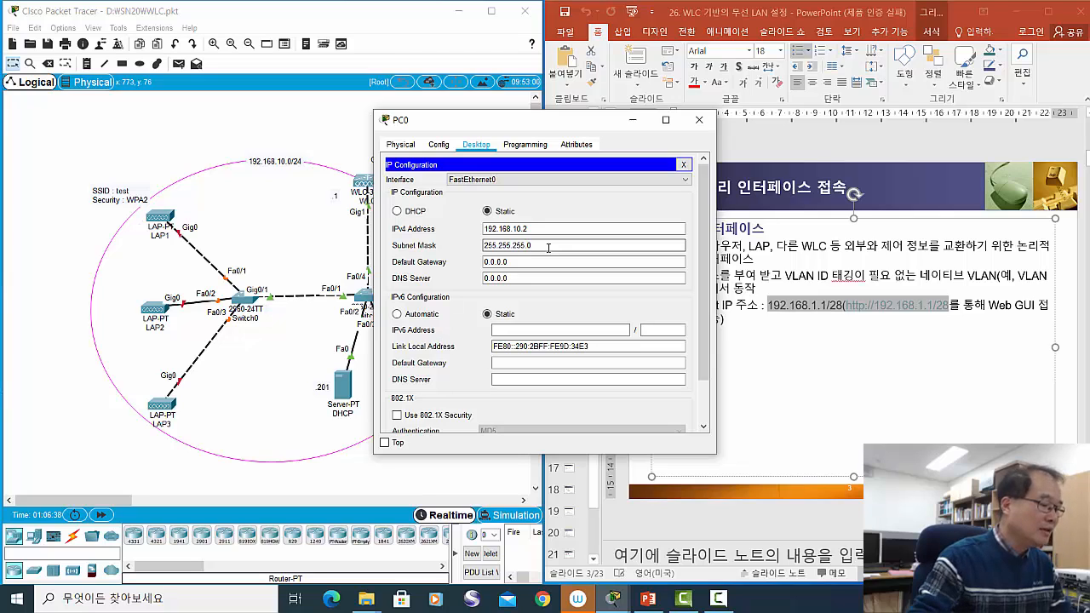
# - Give PC0 the default gateway 192.168.10.254
pyautogui.click(530, 261)
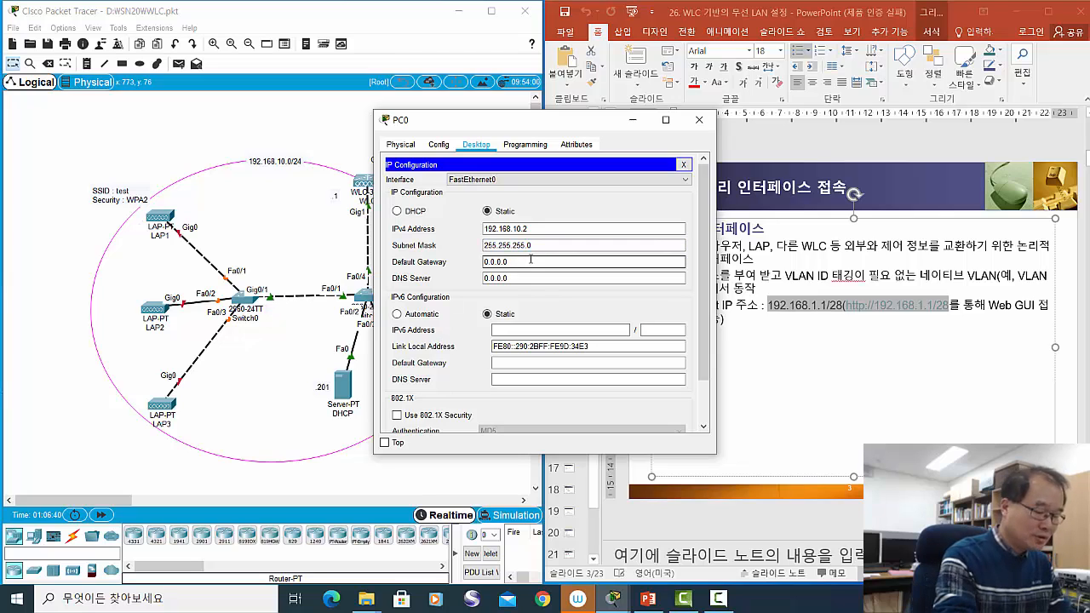
pyautogui.press('BackSpace')
pyautogui.press('BackSpace')
pyautogui.press('BackSpace')
pyautogui.press('BackSpace')
pyautogui.press('BackSpace')
pyautogui.press('BackSpace')
pyautogui.write('1')
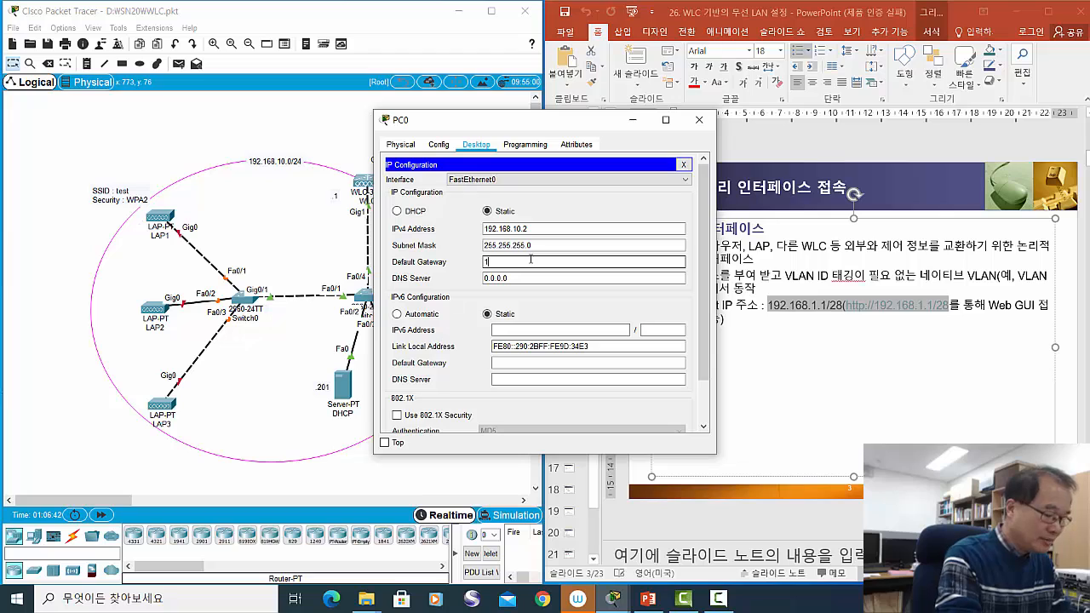
pyautogui.write('92.168')
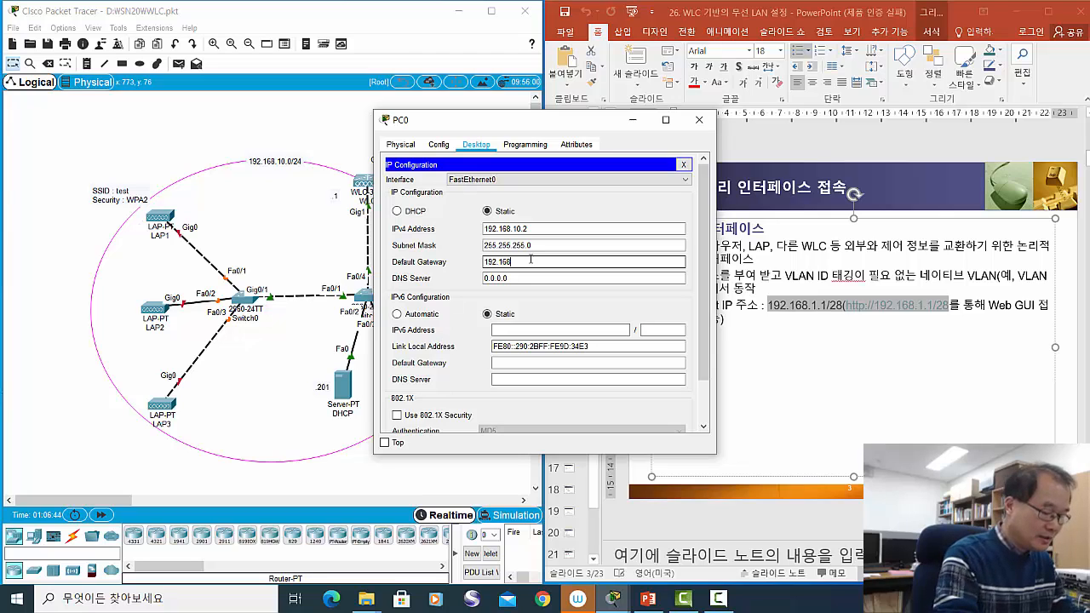
pyautogui.write('.10.254')
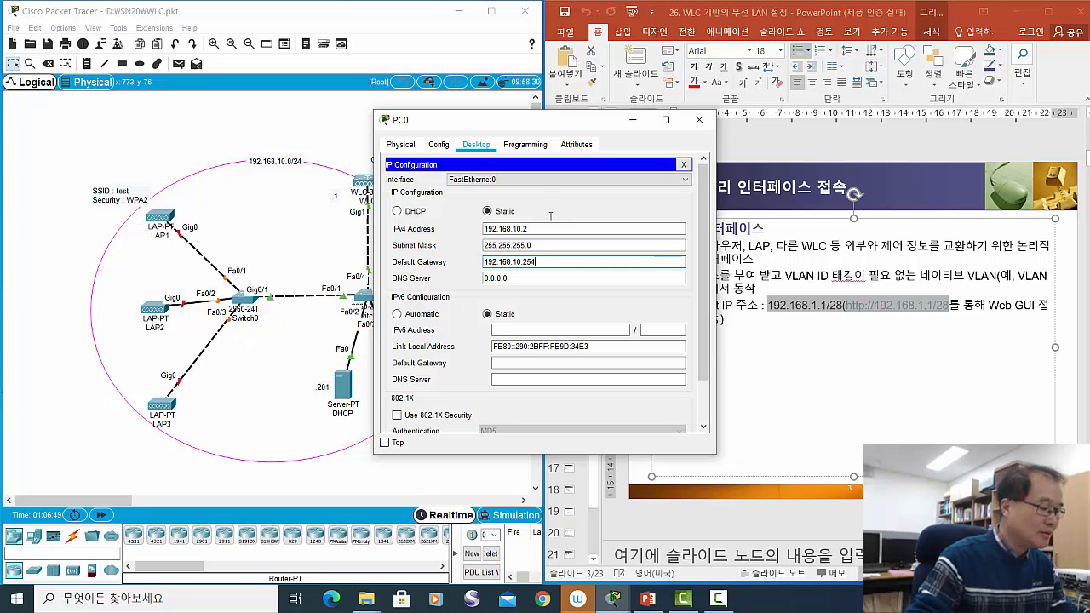
# - Close PC0's configuration window, then reopen PC0 and launch its Web Browser
pyautogui.moveTo(554, 122); pyautogui.dragTo(632, 114)
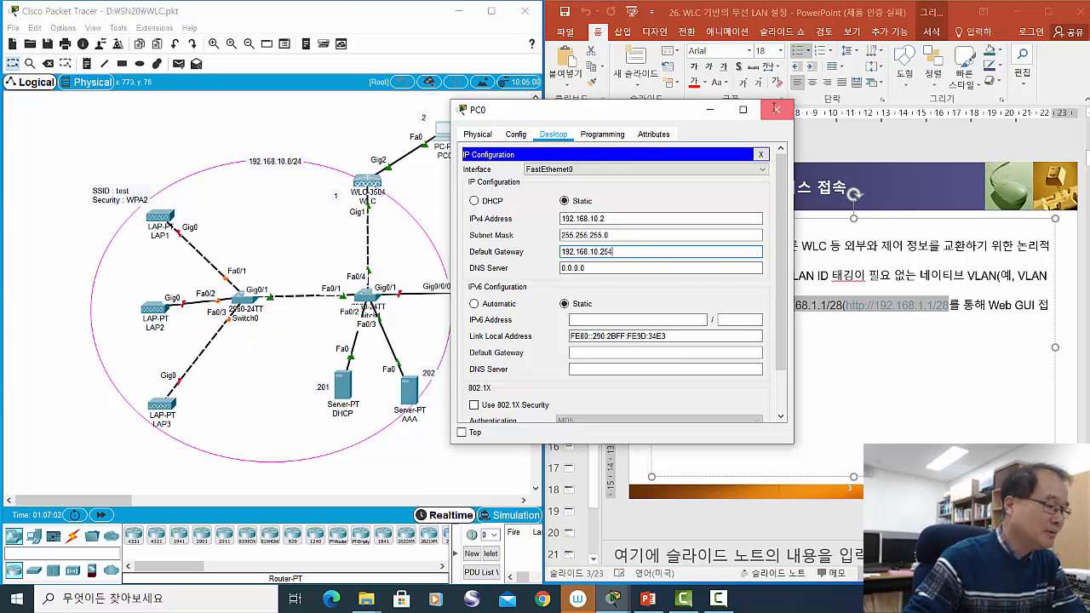
pyautogui.click(770, 112)
pyautogui.click(451, 127)
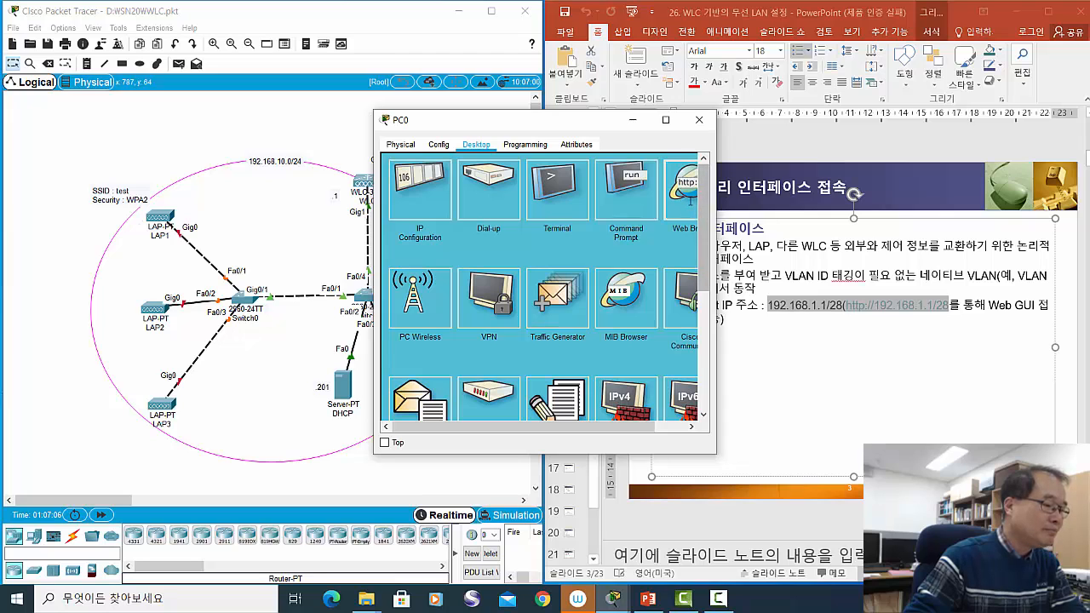
pyautogui.click(686, 193)
# - Browse from PC0 to 192.168.10.1, which returns only 'Server Reset Connection'
pyautogui.moveTo(600, 119); pyautogui.dragTo(754, 115)
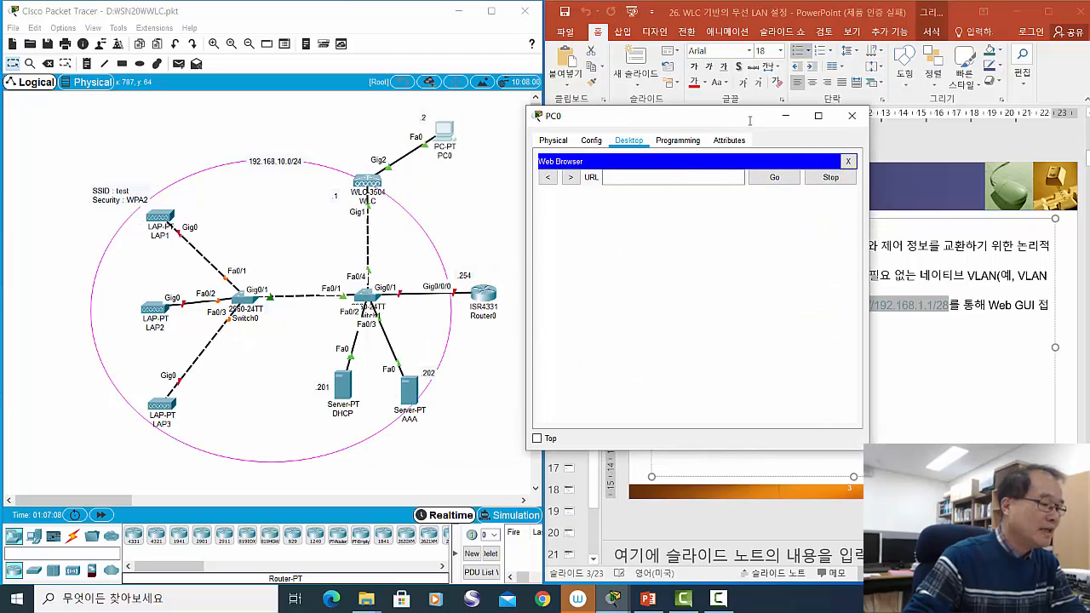
pyautogui.click(612, 178)
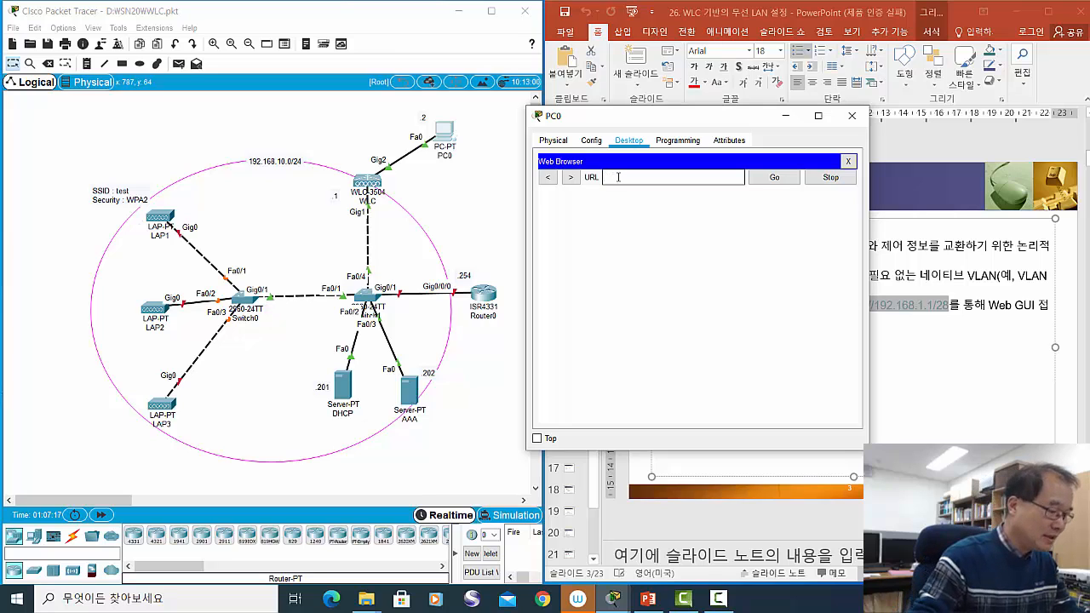
pyautogui.write('192')
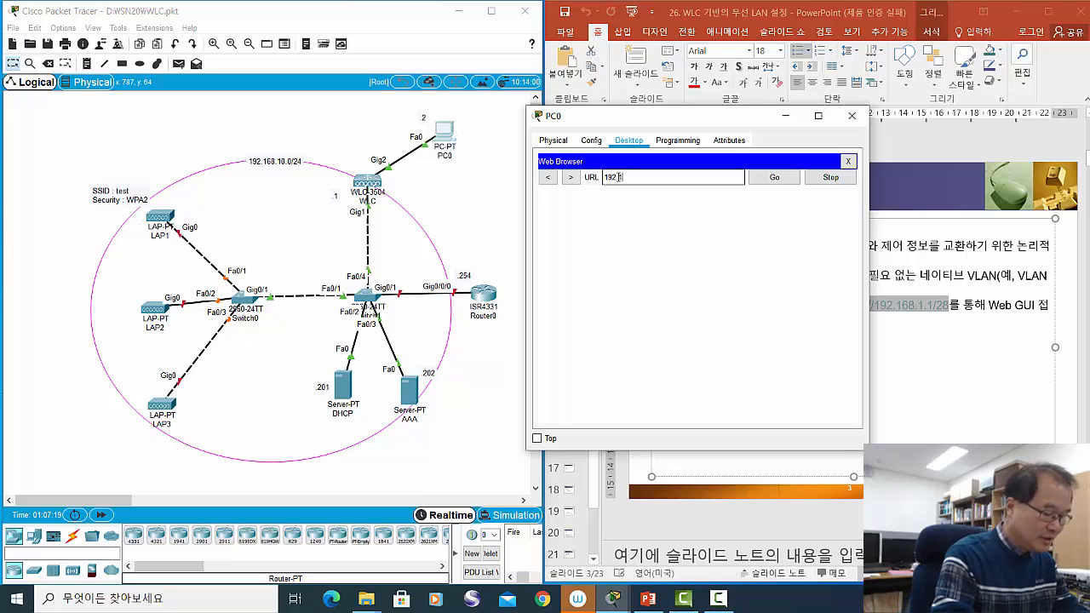
pyautogui.write('.168.')
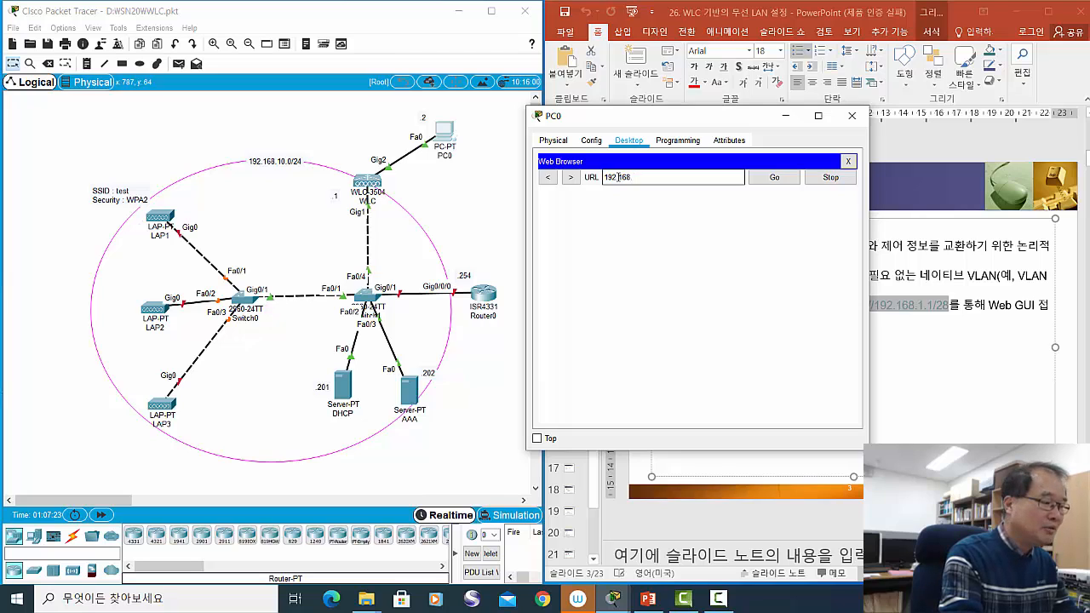
pyautogui.write('10.1')
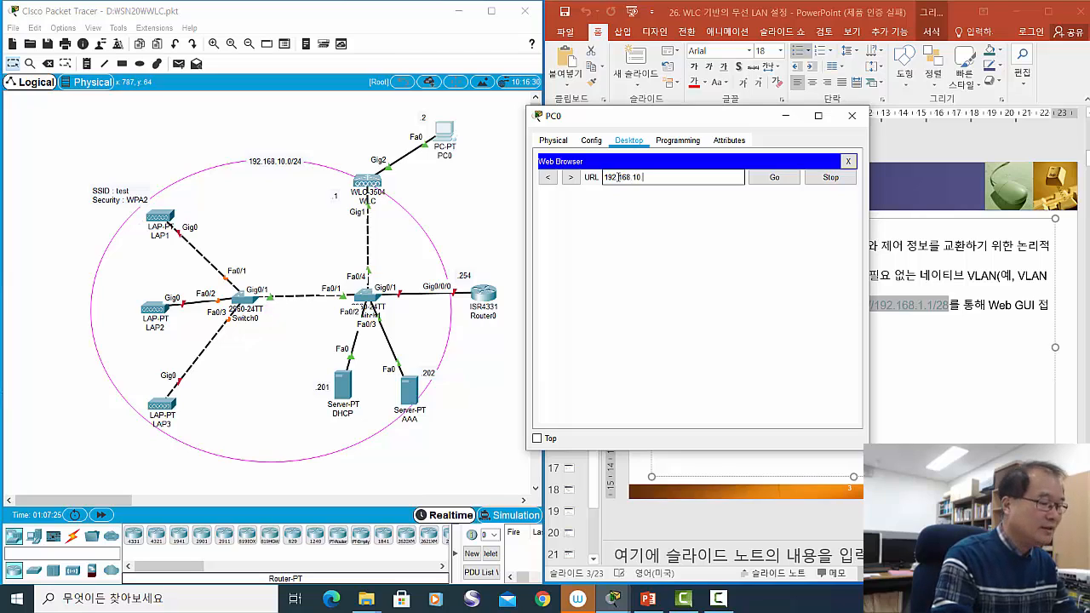
pyautogui.click(761, 177)
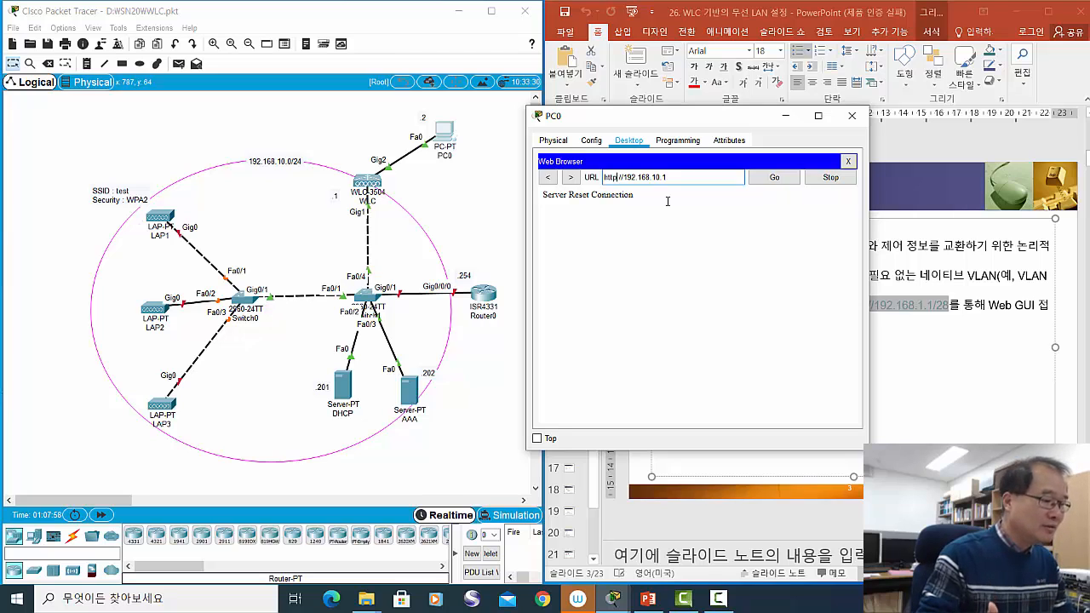
pyautogui.write('s')
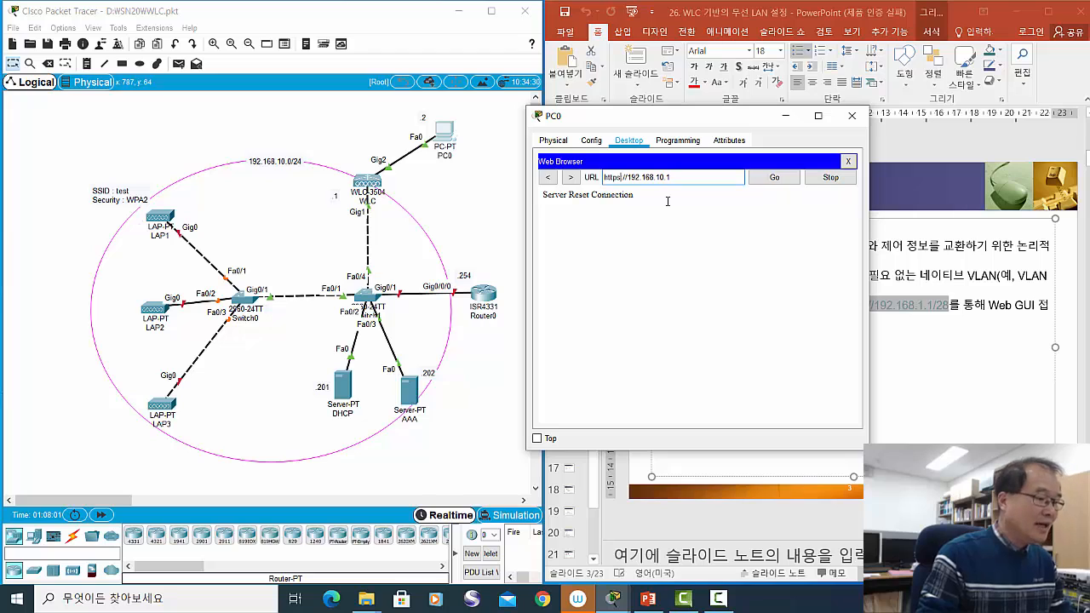
pyautogui.click(781, 179)
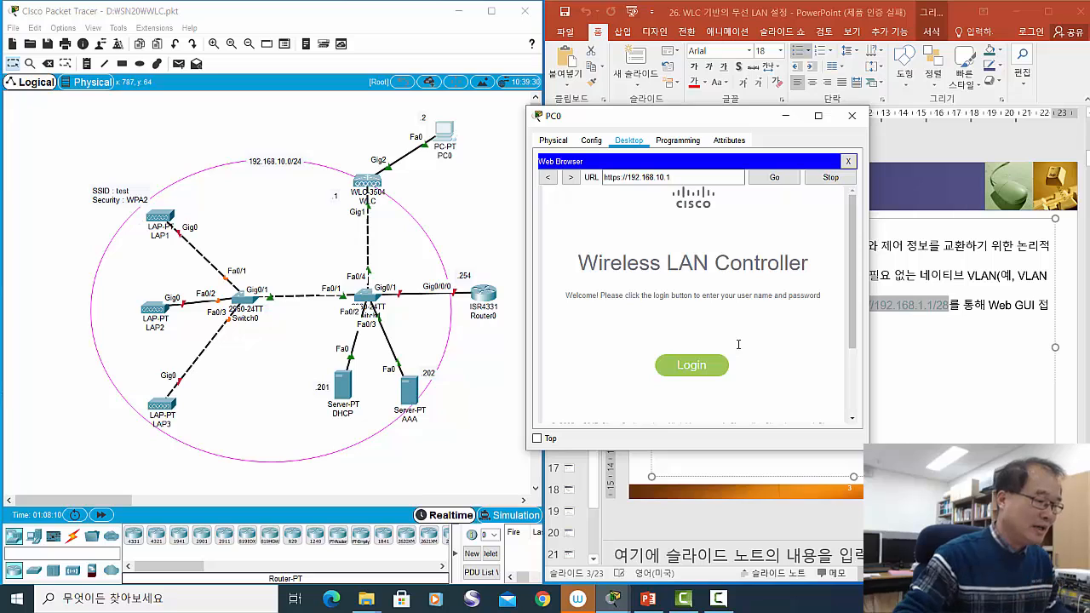
pyautogui.moveTo(698, 121); pyautogui.dragTo(687, 94)
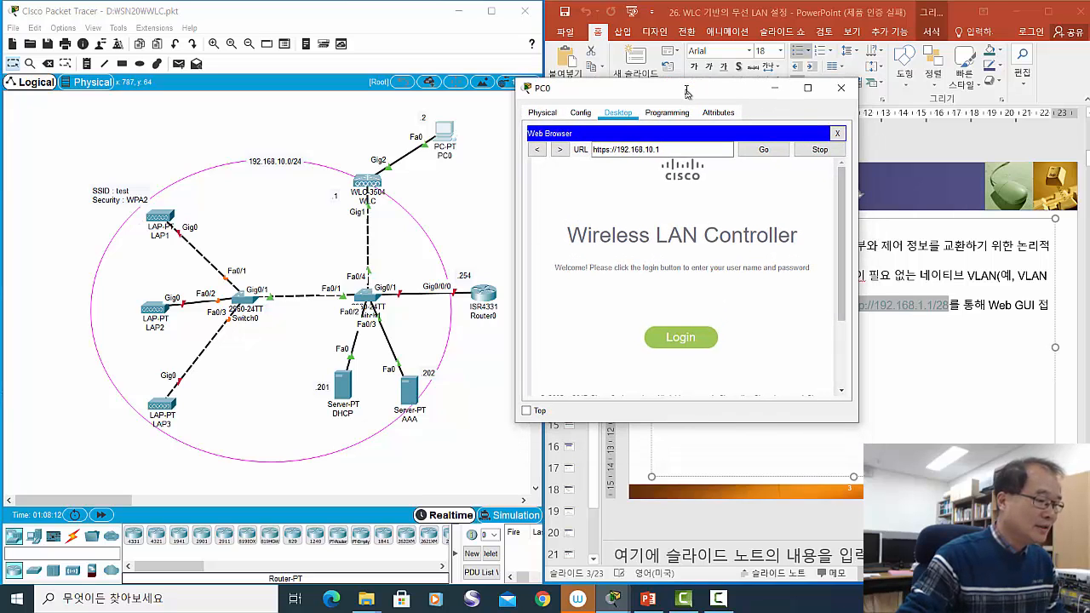
# - Sign in to the WLC with the admin account's user name and password
pyautogui.click(680, 338)
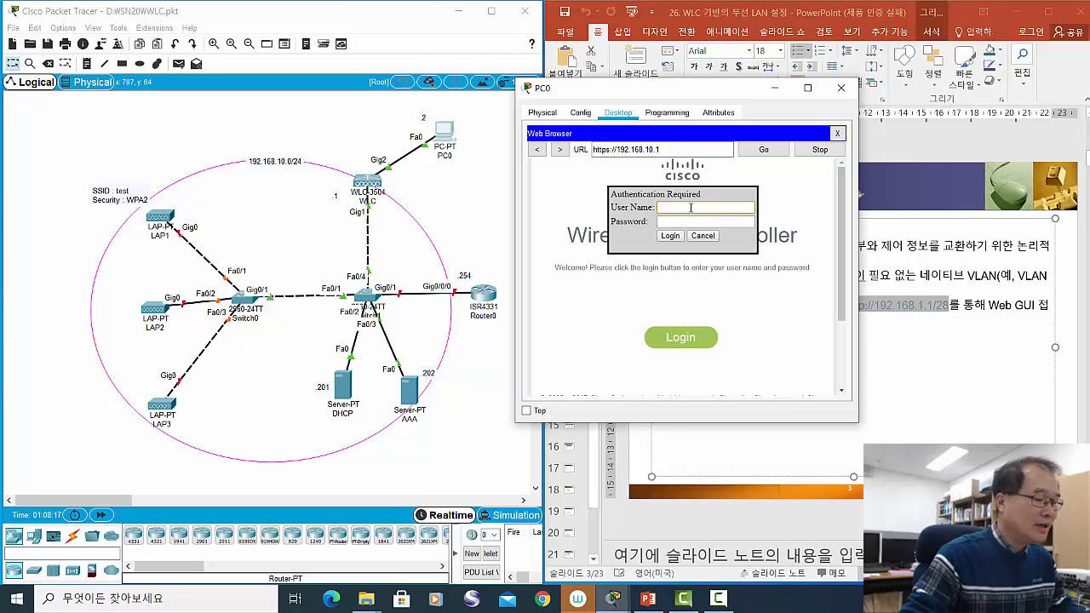
pyautogui.write('scpark')
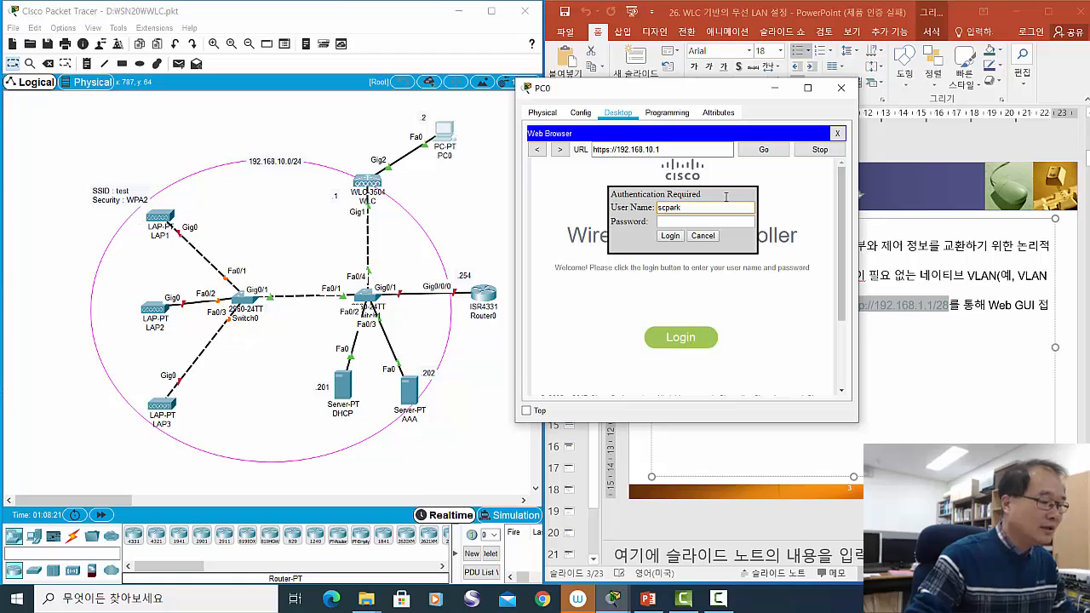
pyautogui.click(710, 221)
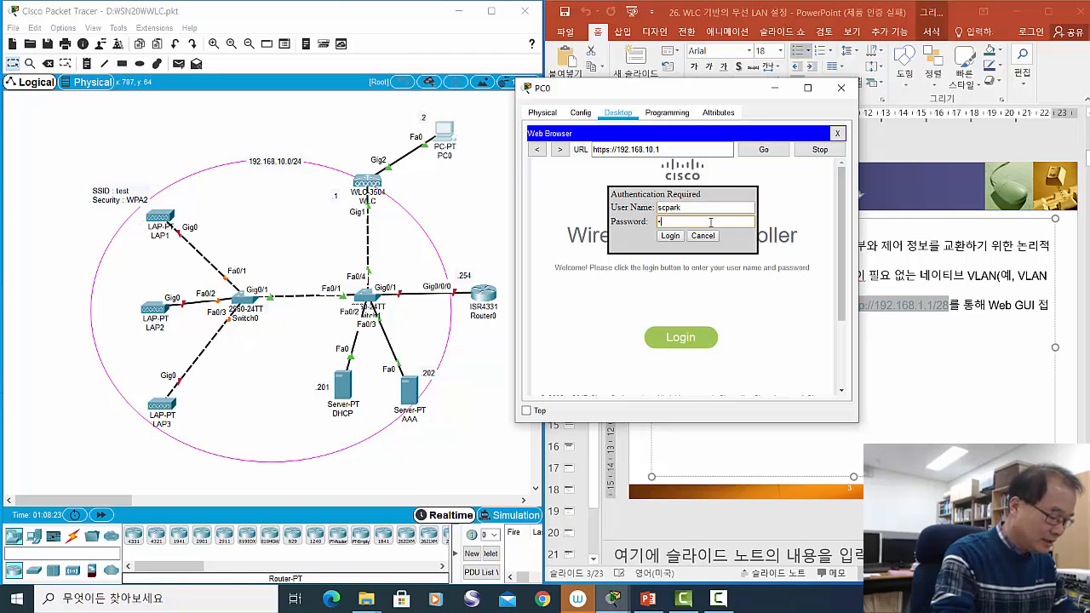
pyautogui.write('••••••')
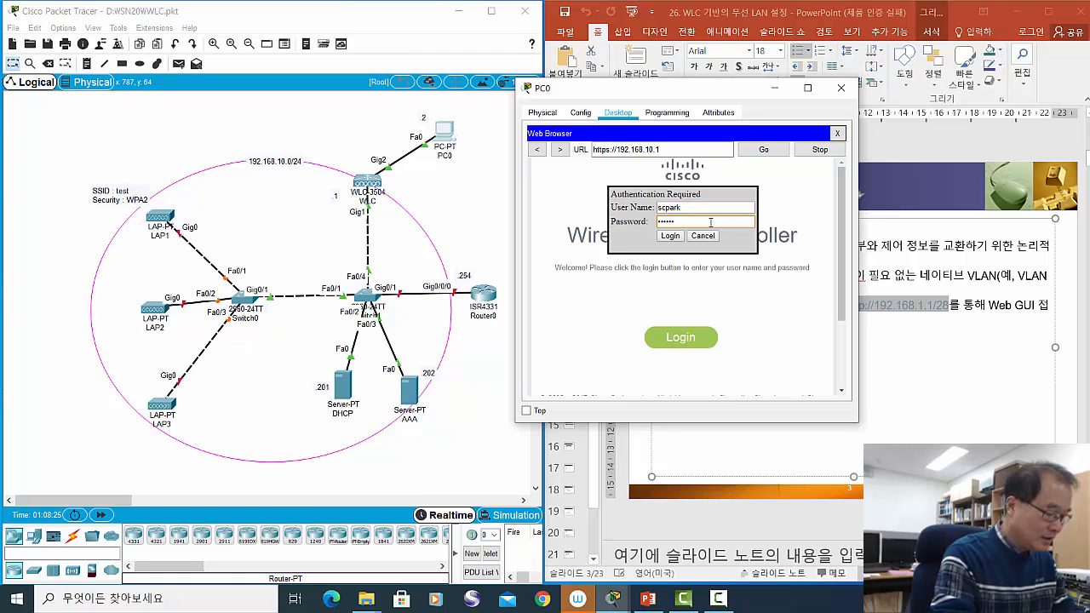
pyautogui.write('•••••')
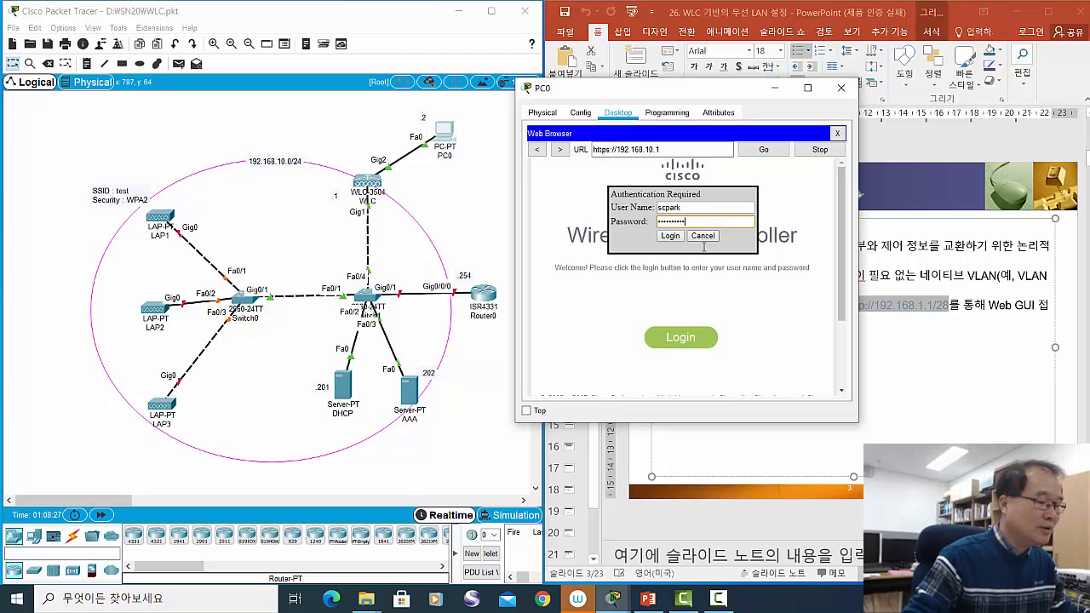
pyautogui.click(670, 236)
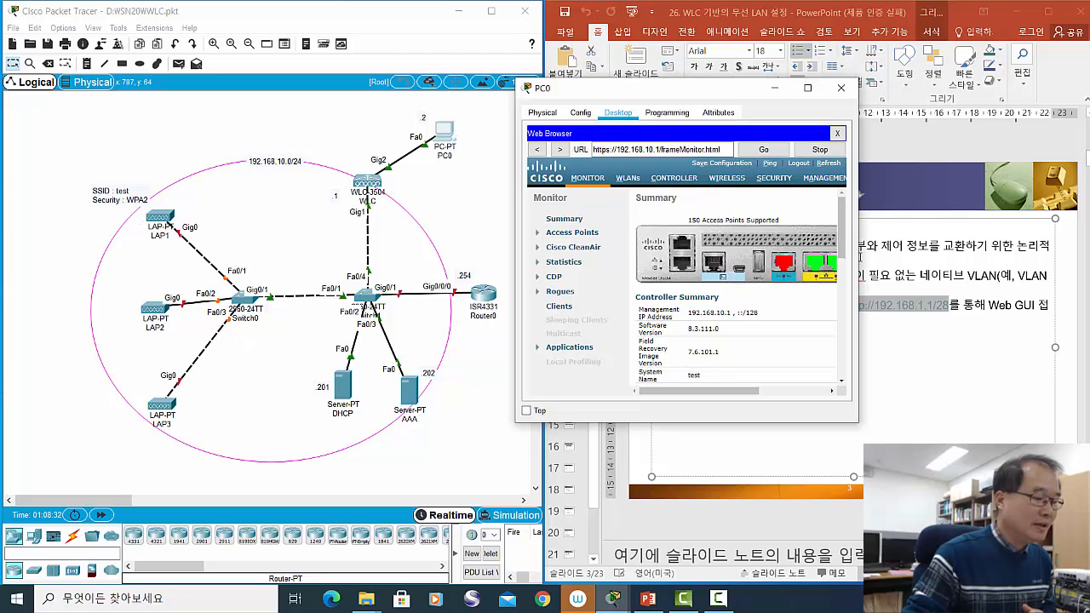
# - Resize and reposition PC0's window to show the full Monitor Summary, including Rogue Summary and Top WLANs
pyautogui.moveTo(858, 255); pyautogui.dragTo(1030, 278)
pyautogui.moveTo(660, 94); pyautogui.dragTo(562, 92)
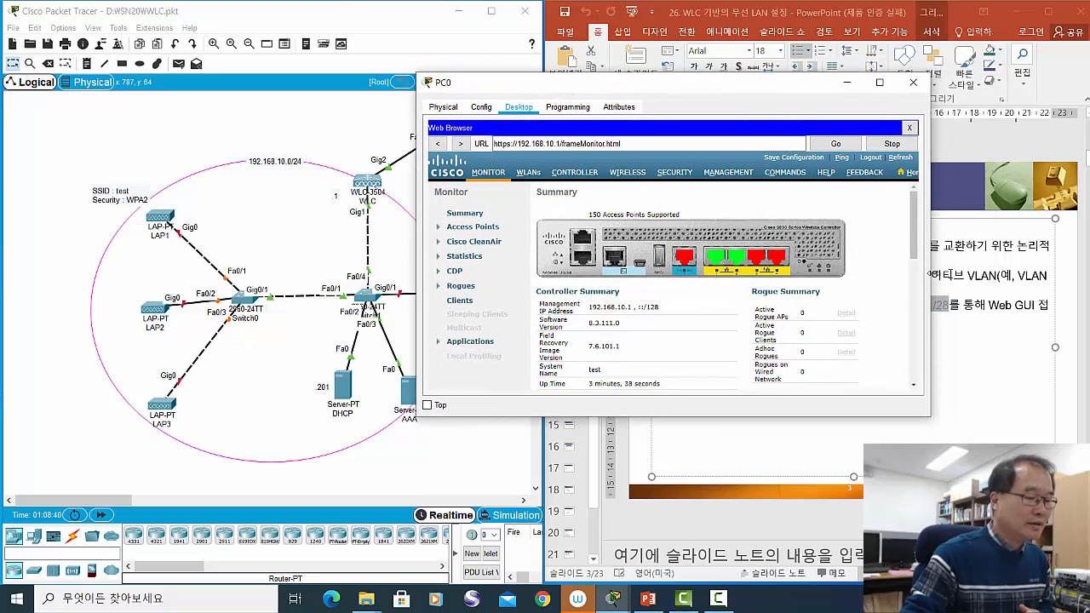
pyautogui.moveTo(931, 272); pyautogui.dragTo(1010, 272)
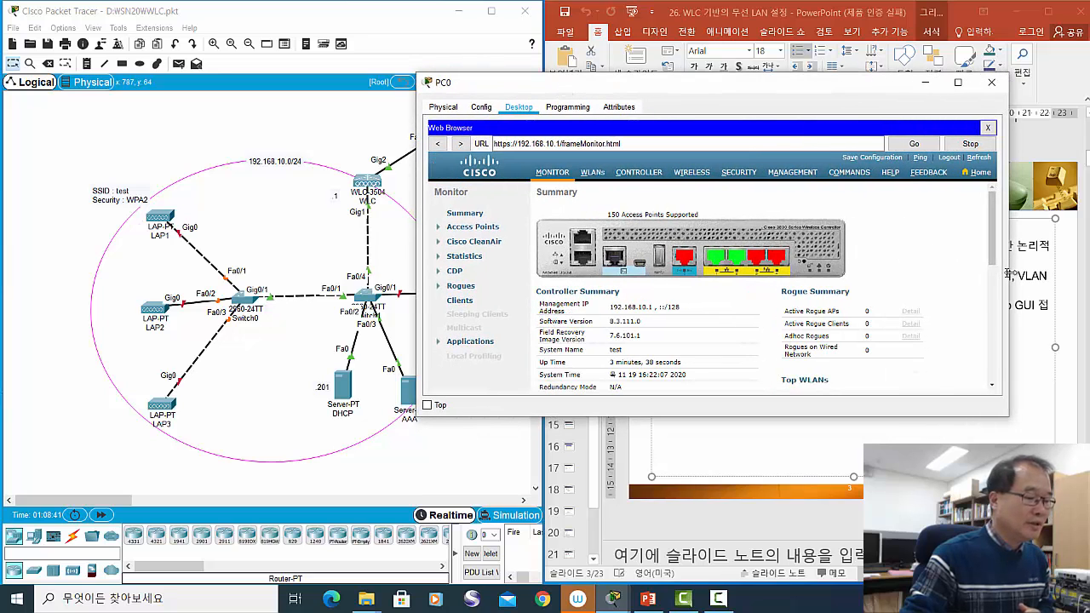
pyautogui.moveTo(741, 419); pyautogui.dragTo(752, 545)
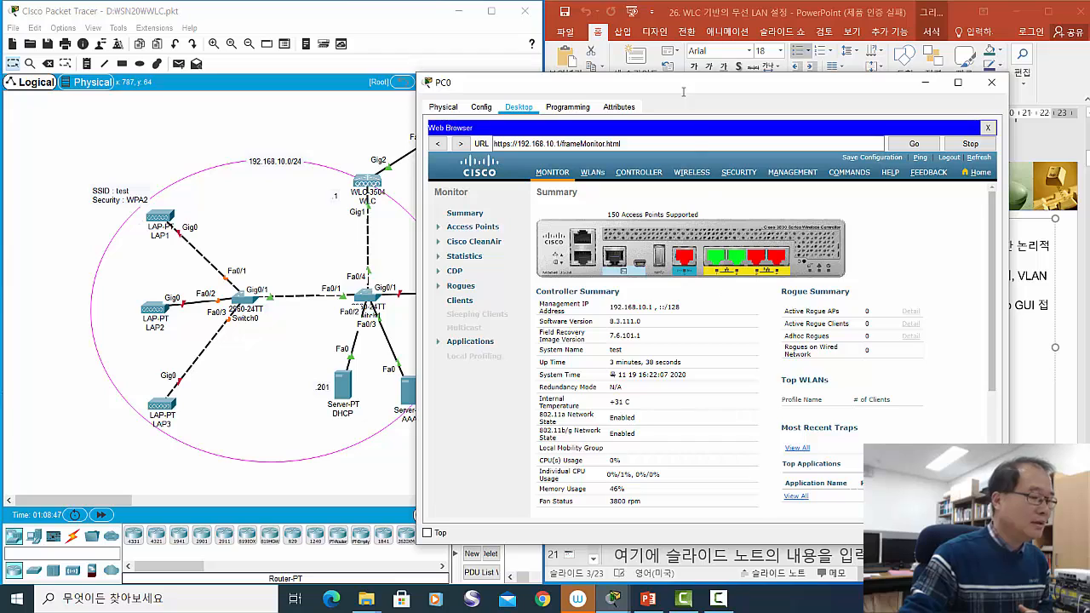
pyautogui.moveTo(682, 88); pyautogui.dragTo(622, 48)
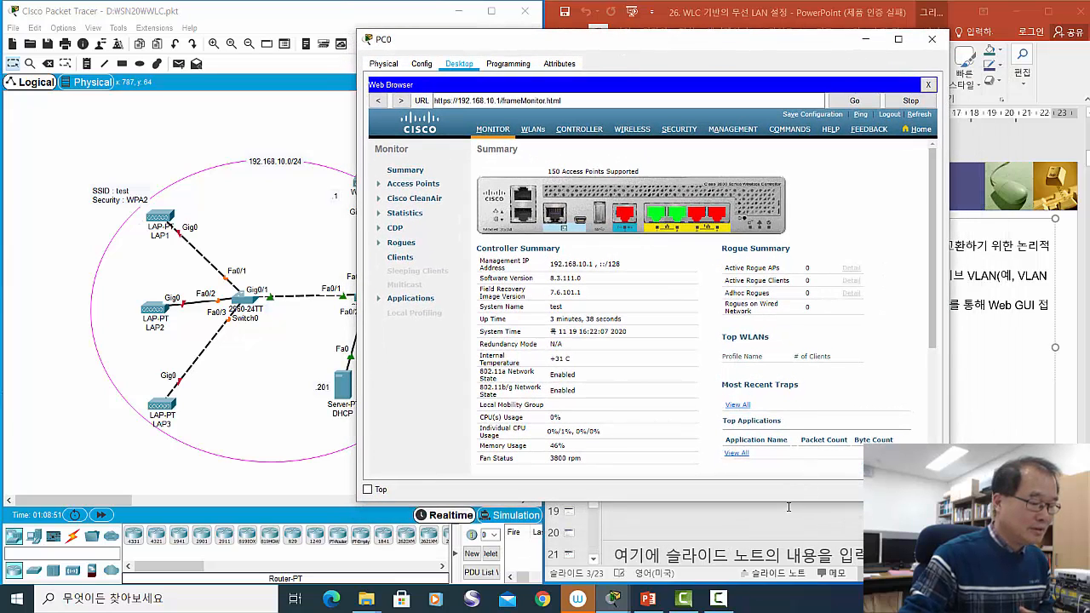
pyautogui.moveTo(788, 504); pyautogui.dragTo(788, 529)
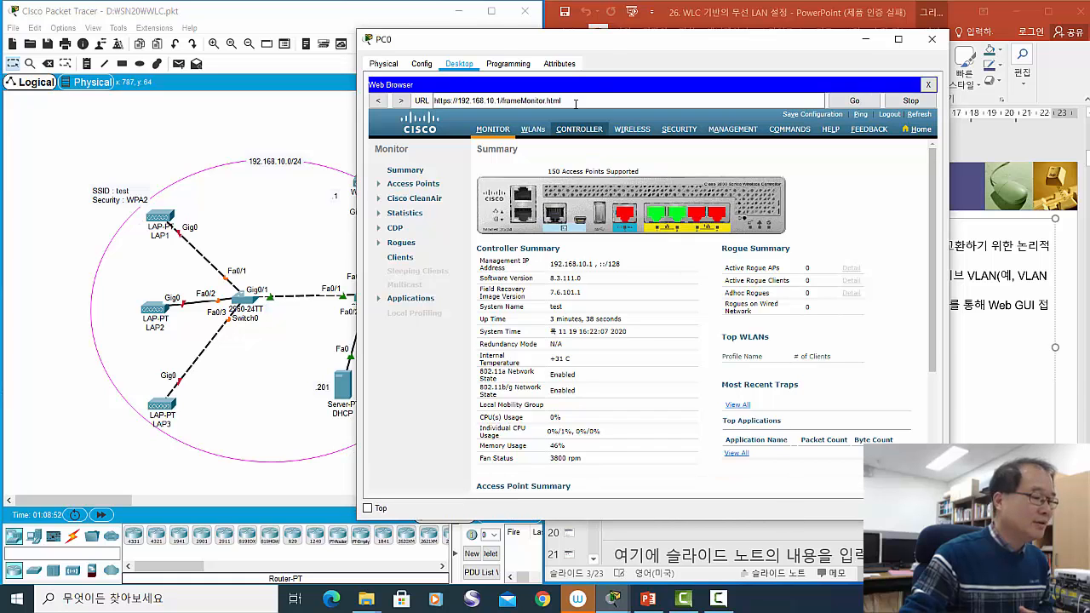
pyautogui.moveTo(606, 45); pyautogui.dragTo(540, 40)
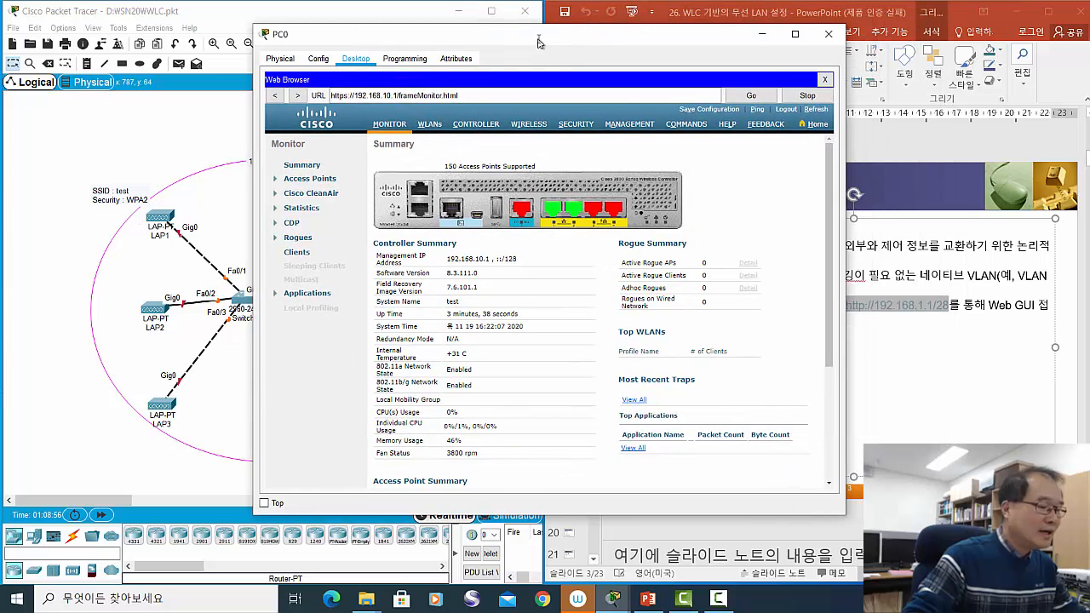
# - Page the slides forward to slide 6, 'WLC 기본 설정', then bring PC0's controller page forward
pyautogui.click(985, 432)
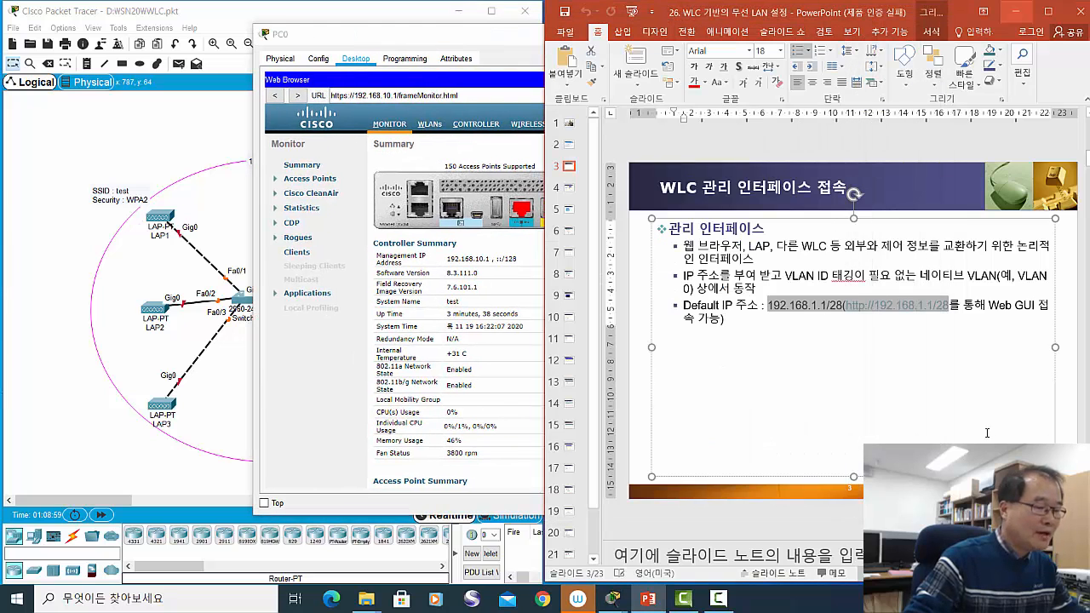
pyautogui.scroll(-2, 985, 431)
pyautogui.scroll(1, 985, 429)
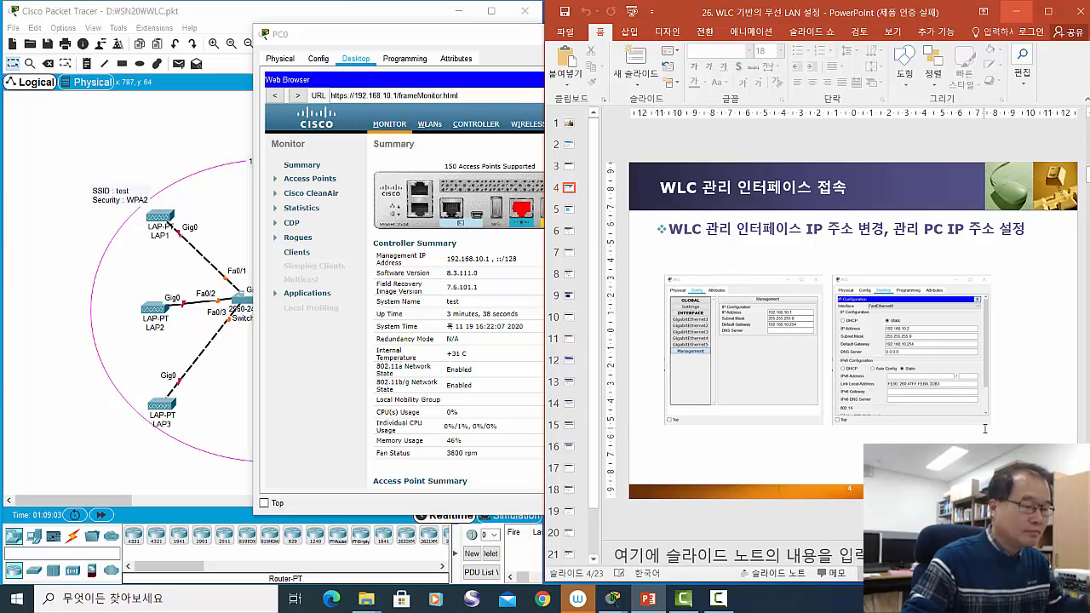
pyautogui.scroll(-1, 986, 429)
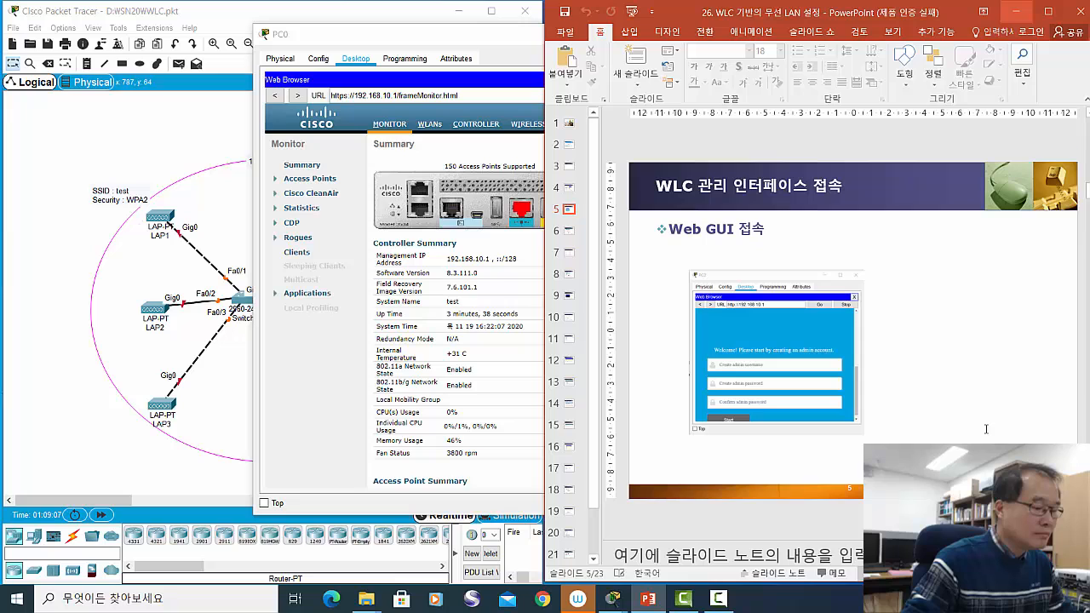
pyautogui.scroll(-1, 986, 430)
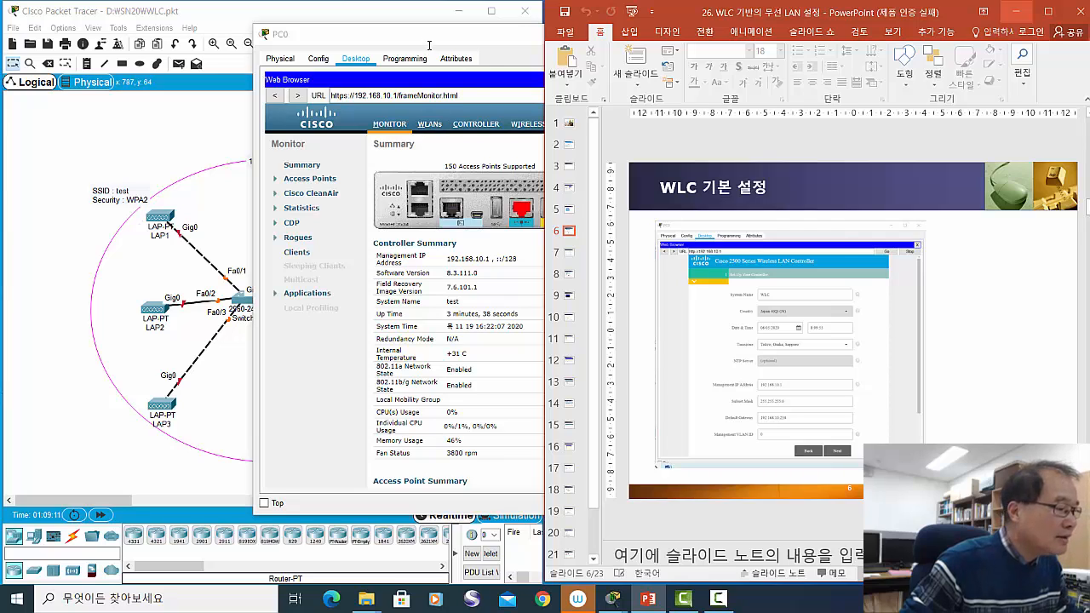
pyautogui.moveTo(424, 40); pyautogui.dragTo(237, 47)
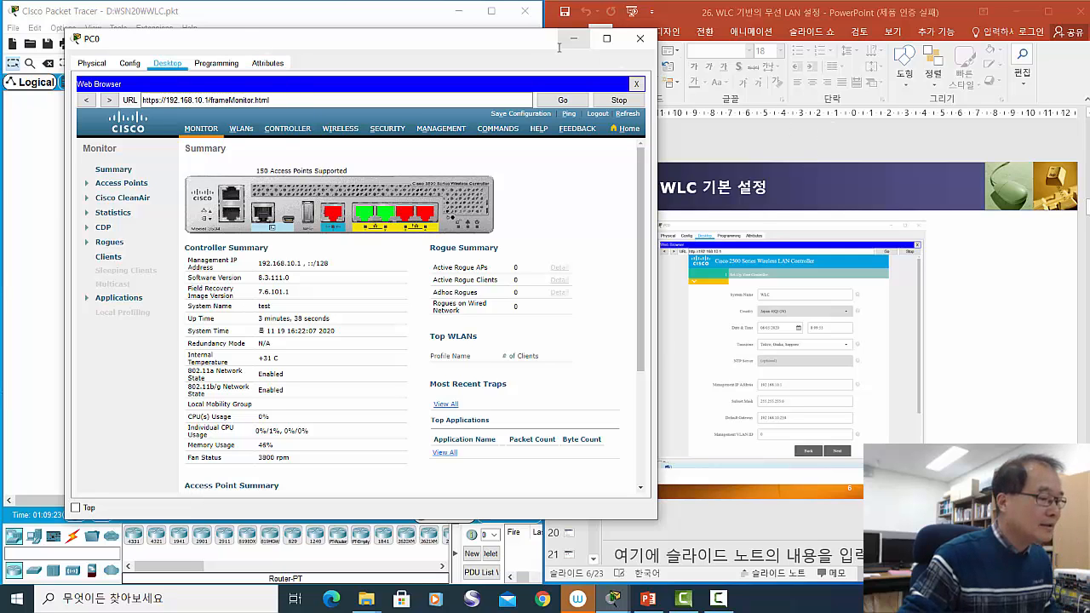
# - Check the controller's WLAN list and Monitor summary, then bring the LAP1–LAP3 topology to the front
pyautogui.moveTo(532, 46); pyautogui.dragTo(508, 65)
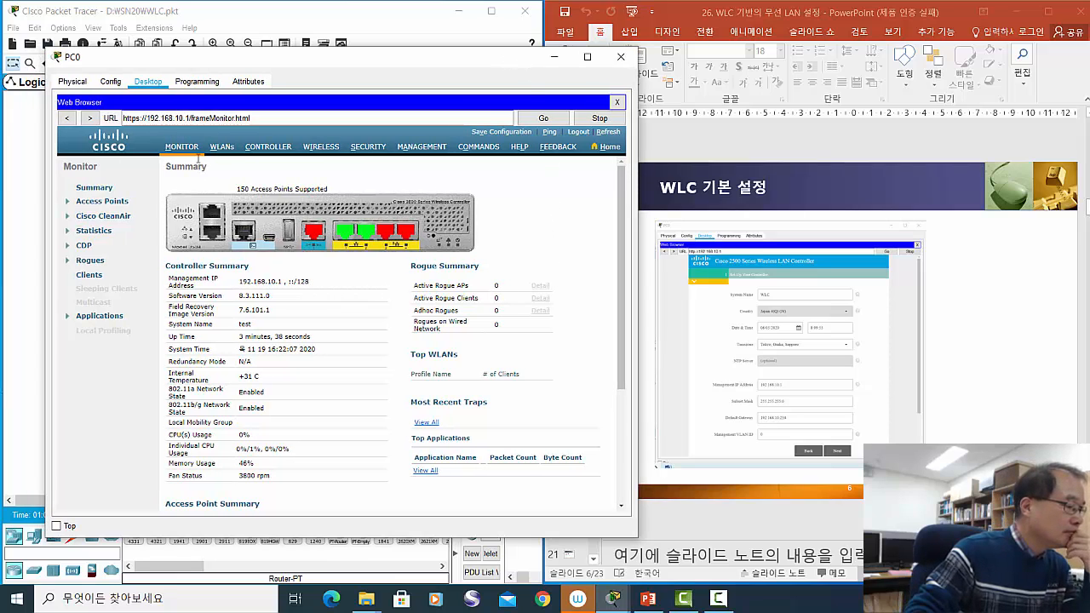
pyautogui.click(223, 147)
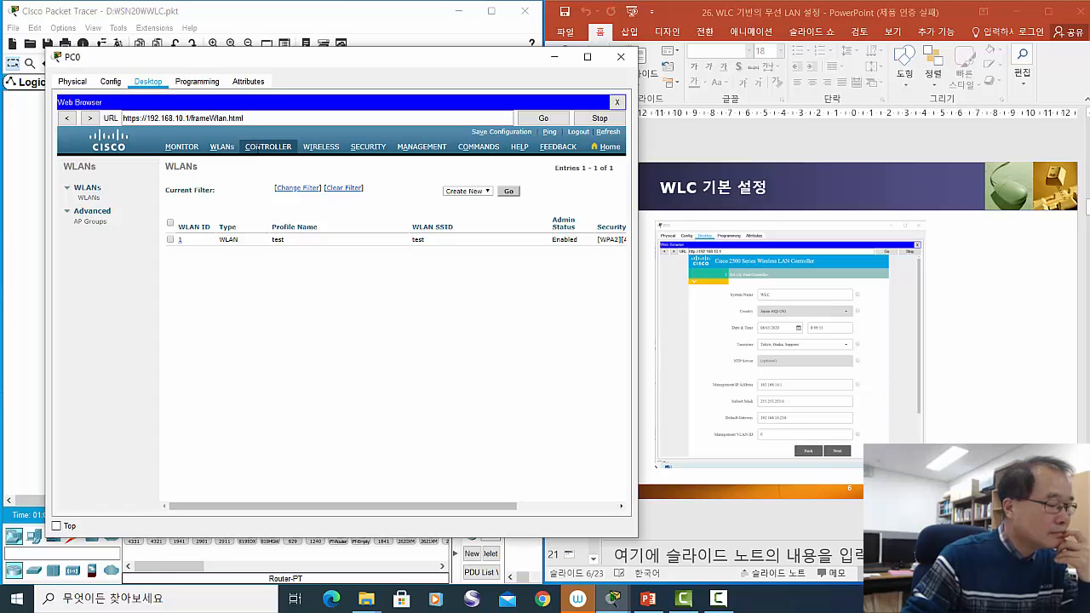
pyautogui.click(189, 146)
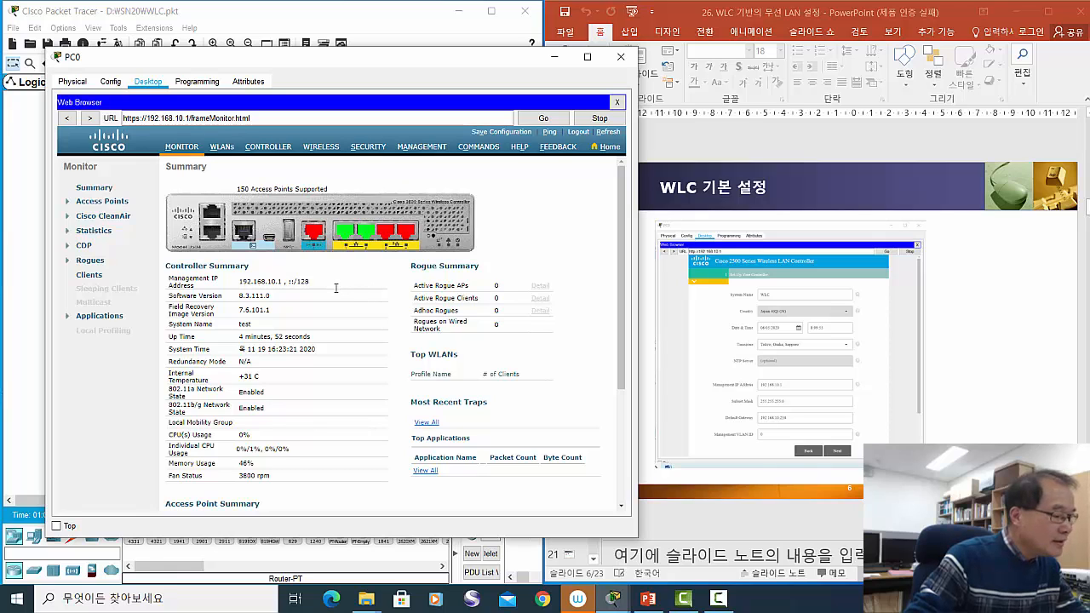
pyautogui.scroll(-3, 336, 287)
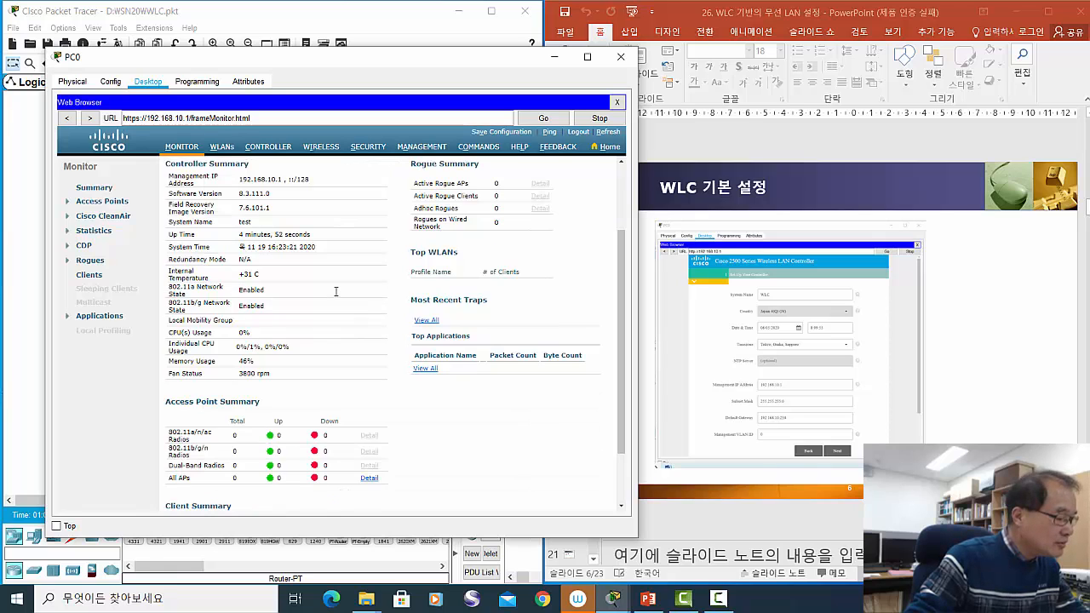
pyautogui.scroll(-2, 337, 292)
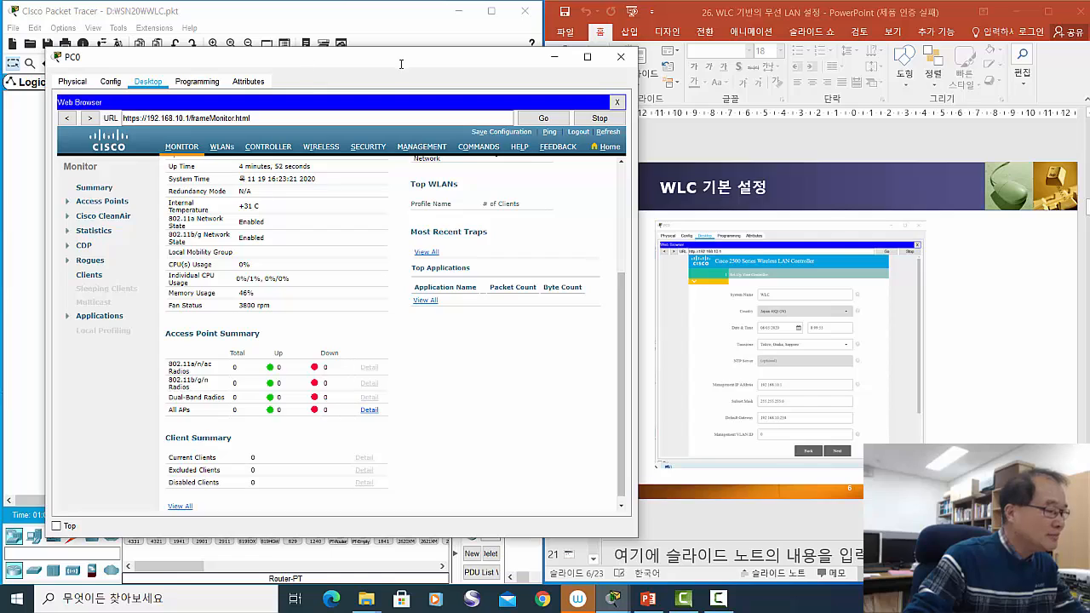
pyautogui.moveTo(307, 59); pyautogui.dragTo(585, 61)
pyautogui.moveTo(158, 220)
pyautogui.mouseDown()
pyautogui.moveTo(150, 231)
pyautogui.moveTo(152, 220)
pyautogui.mouseUp()
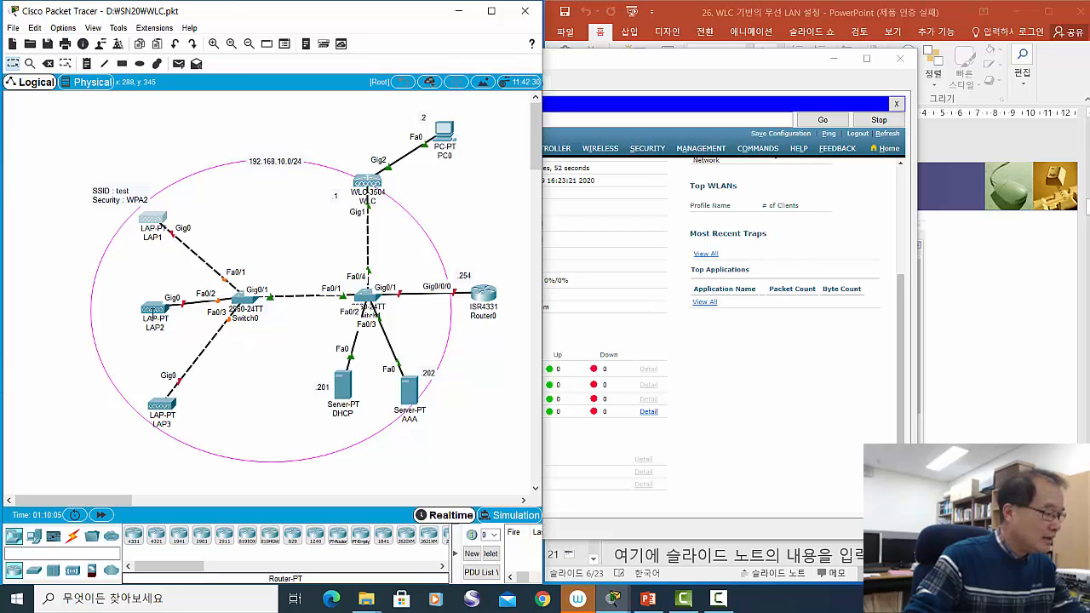
# - Select and nudge the 192.168.10.0/24 network ellipse, then return to PC0's WLC Monitor page
pyautogui.moveTo(153, 315); pyautogui.dragTo(149, 315)
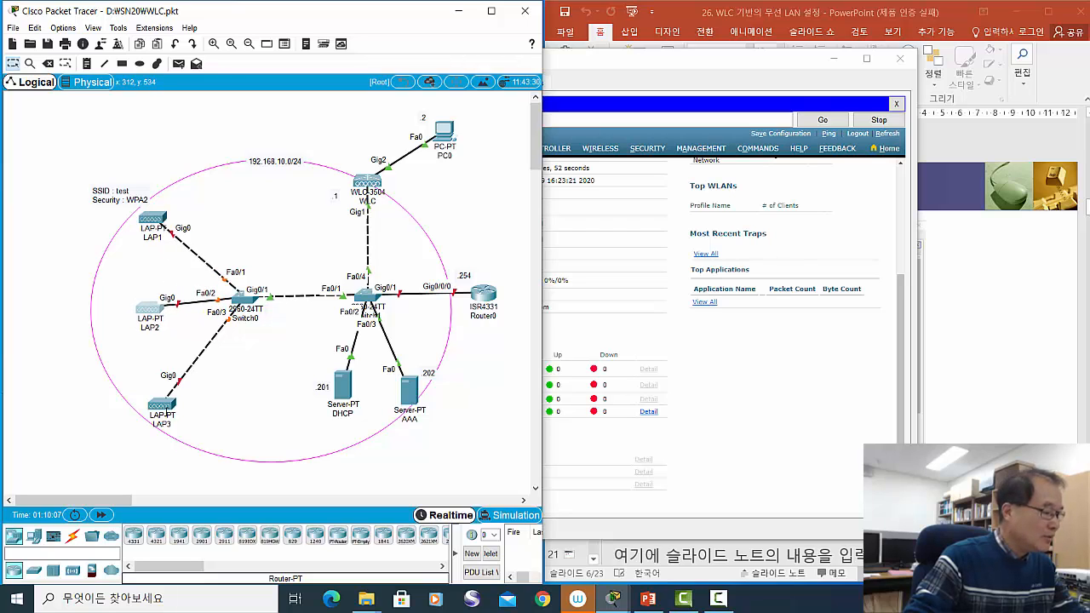
pyautogui.moveTo(164, 407); pyautogui.dragTo(161, 400)
pyautogui.click(192, 439)
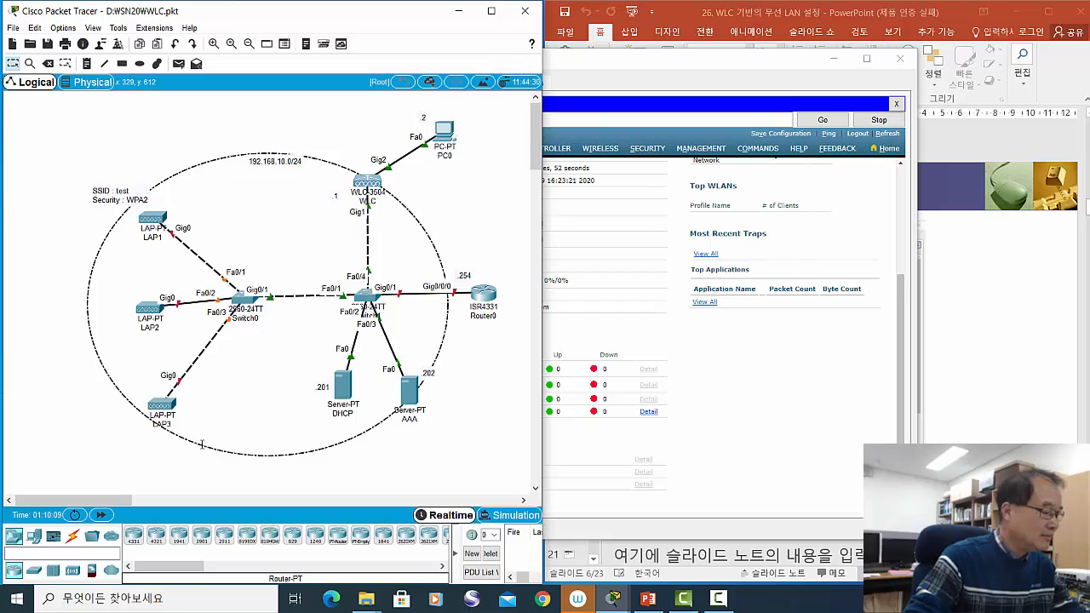
pyautogui.moveTo(206, 452); pyautogui.dragTo(209, 453)
pyautogui.moveTo(180, 390); pyautogui.dragTo(180, 390)
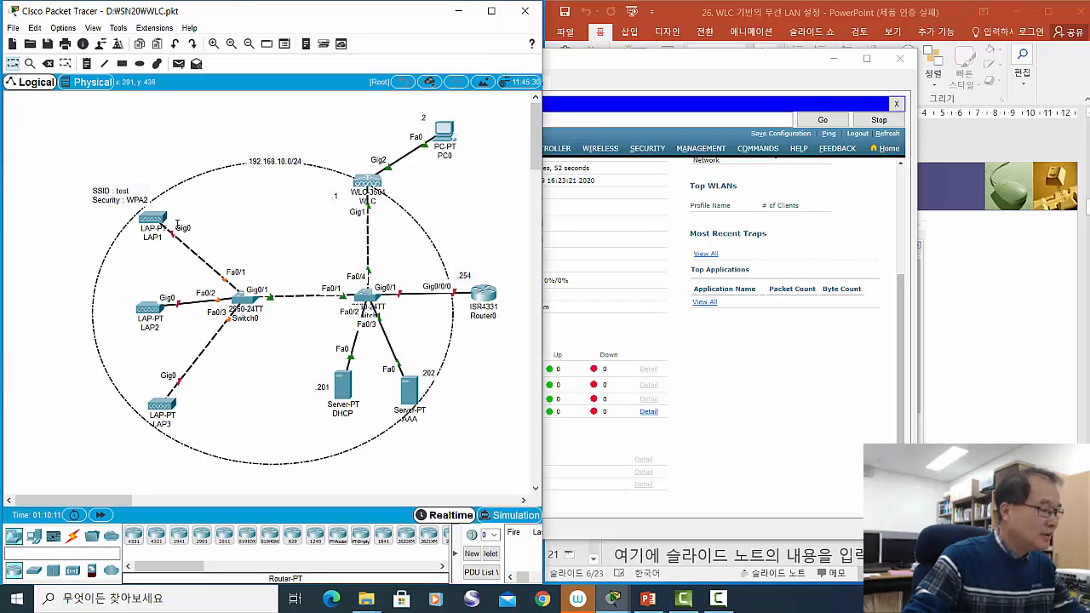
pyautogui.click(643, 77)
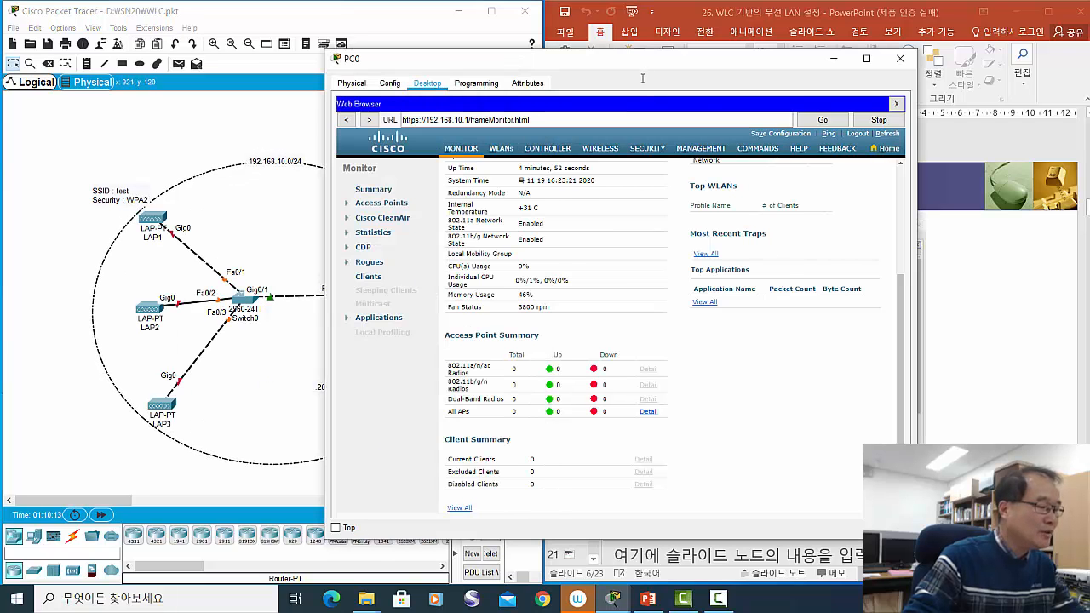
# - Go to the WLANs list and open WLAN ID 1, 'test', for editing
pyautogui.click(500, 148)
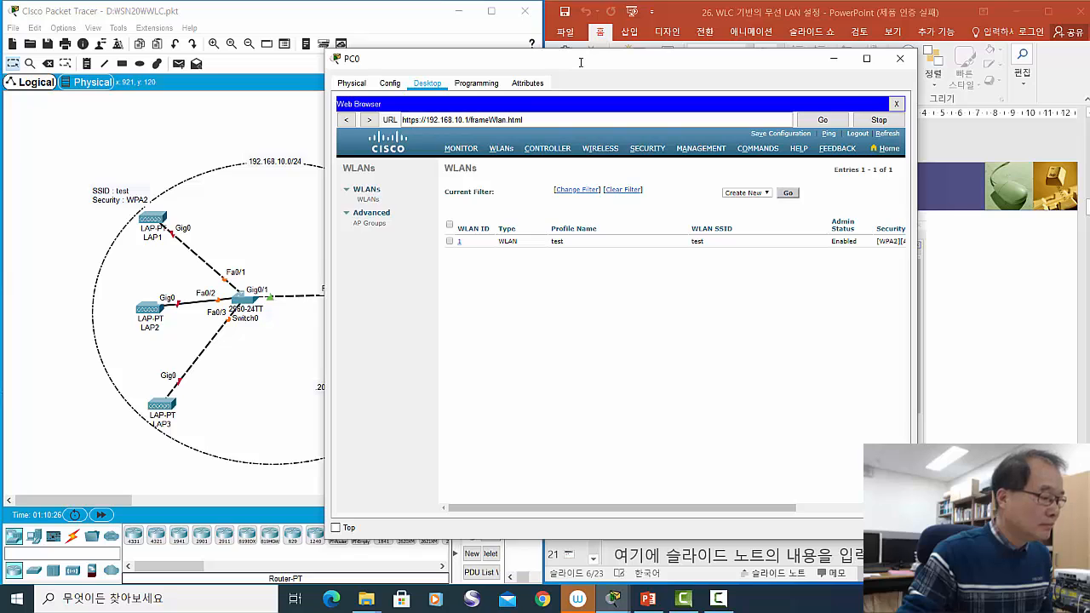
pyautogui.moveTo(579, 64); pyautogui.dragTo(298, 62)
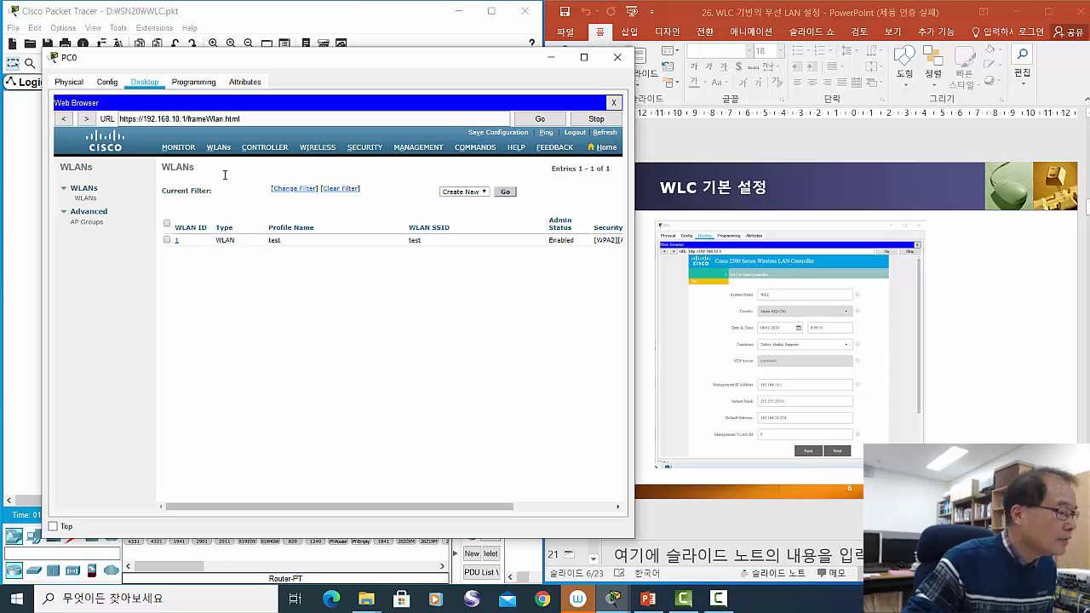
pyautogui.click(176, 240)
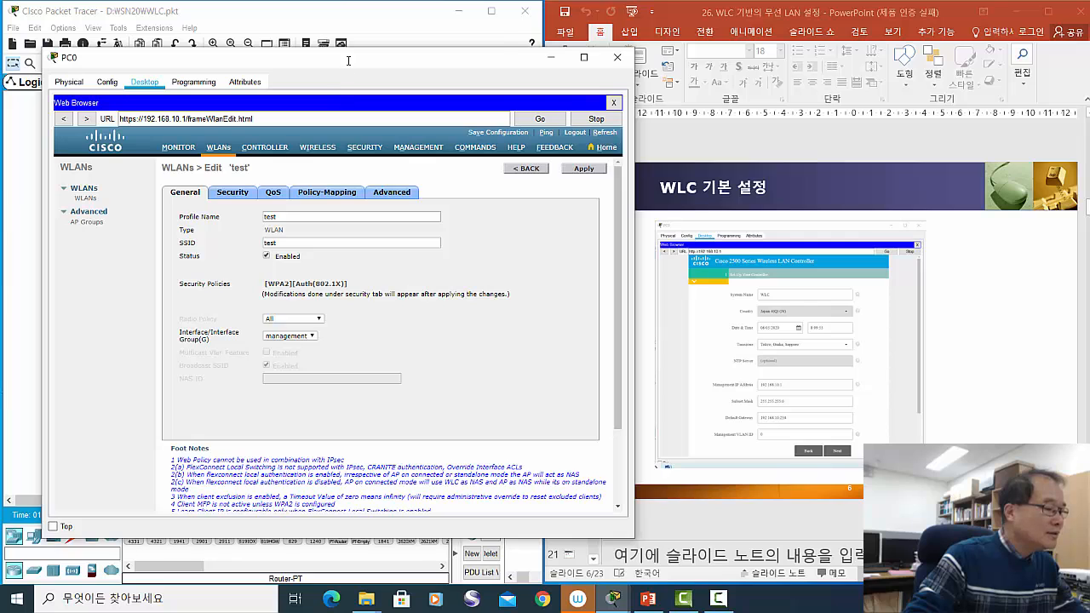
# - Review the test WLAN's General tab (SSID test, enabled, WPA2 802.1X), then show PowerPoint slide 7
pyautogui.moveTo(348, 61); pyautogui.dragTo(409, 52)
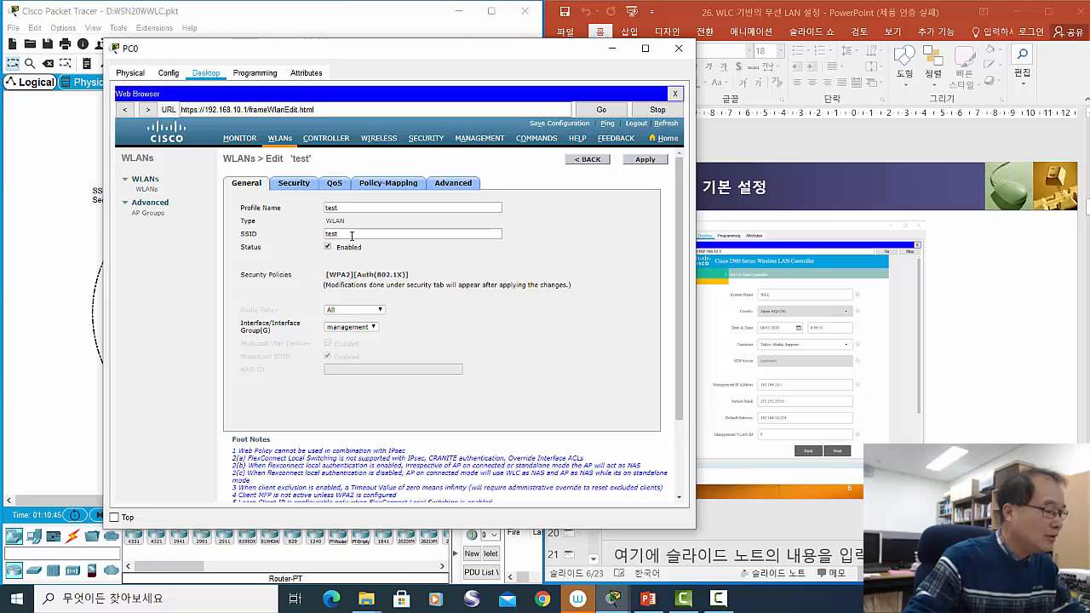
pyautogui.click(353, 235)
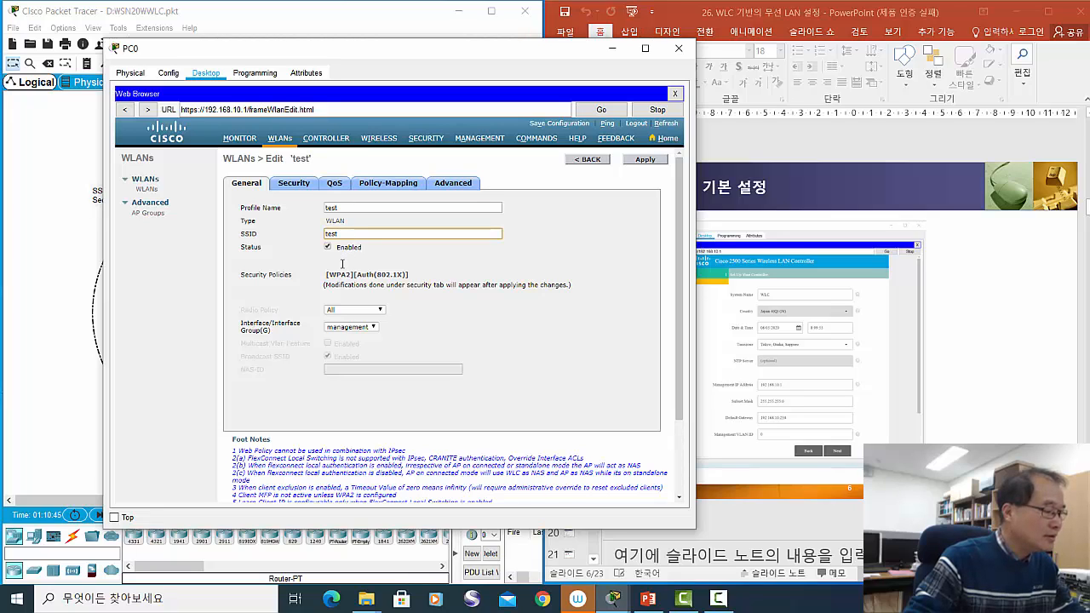
pyautogui.click(364, 108)
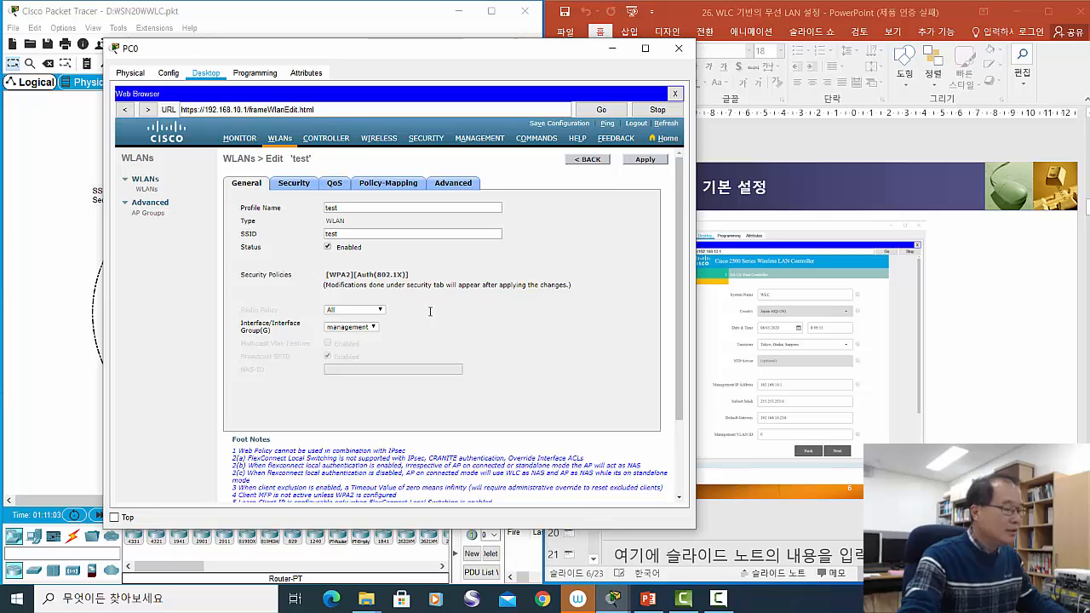
pyautogui.scroll(-2, 429, 310)
pyautogui.scroll(-1, 431, 312)
pyautogui.scroll(3, 431, 311)
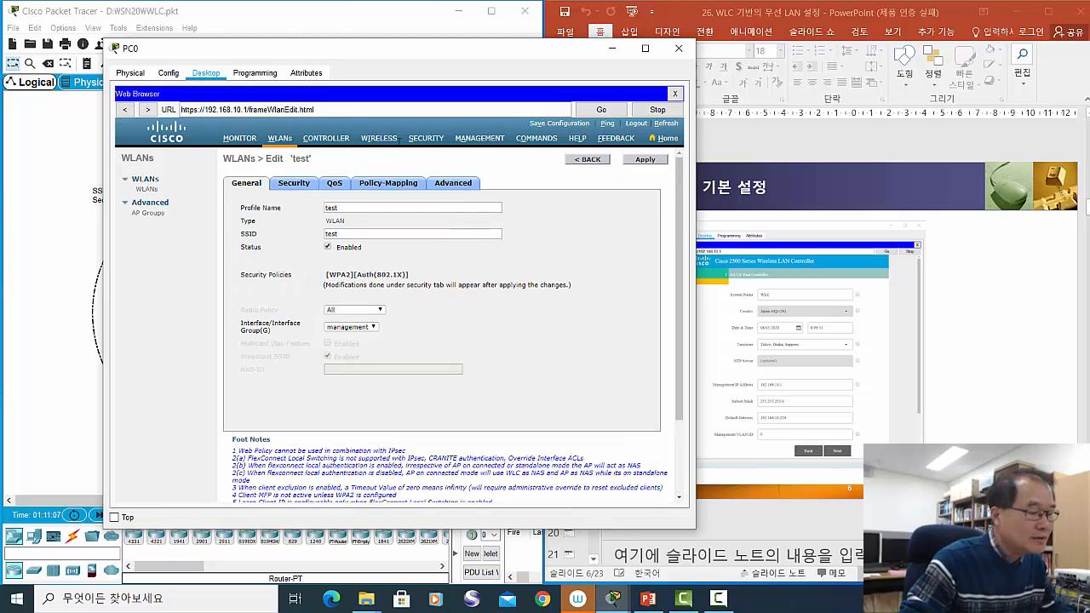
pyautogui.scroll(-3, 436, 225)
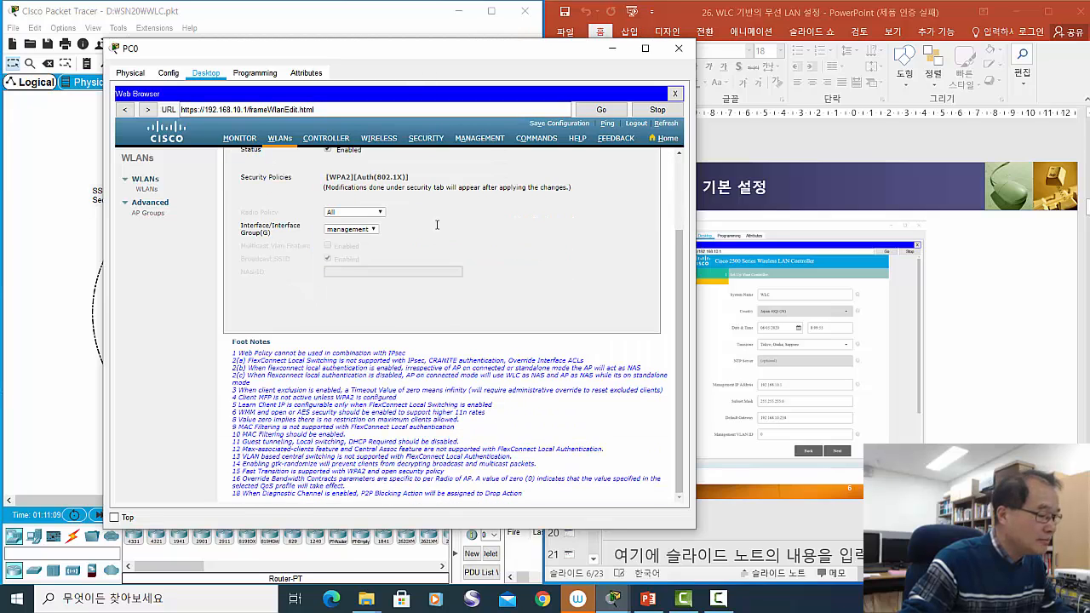
pyautogui.scroll(3, 430, 178)
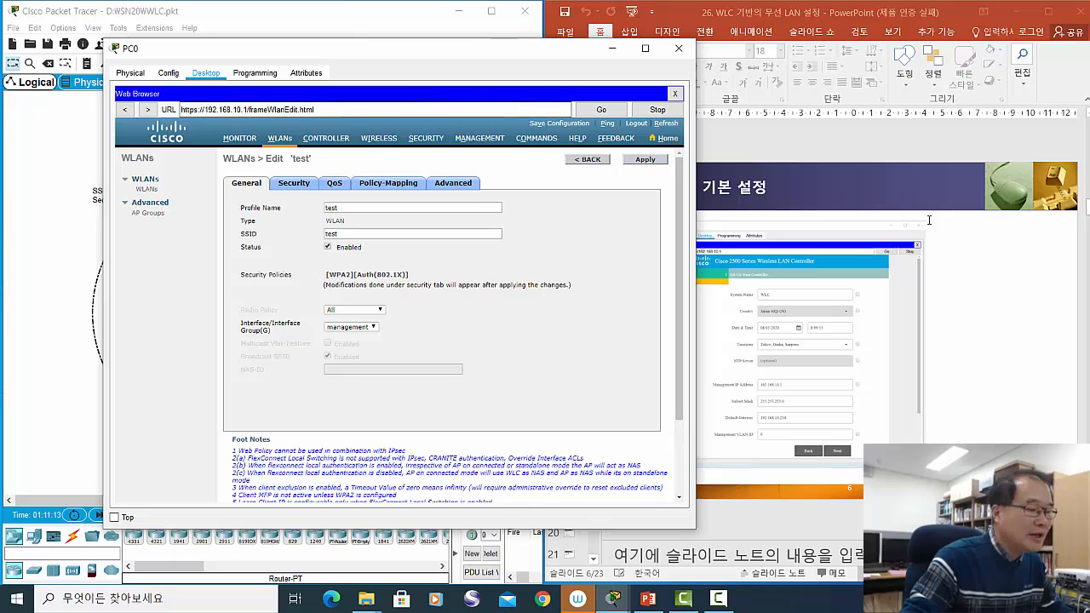
pyautogui.click(992, 323)
pyautogui.scroll(-1, 992, 324)
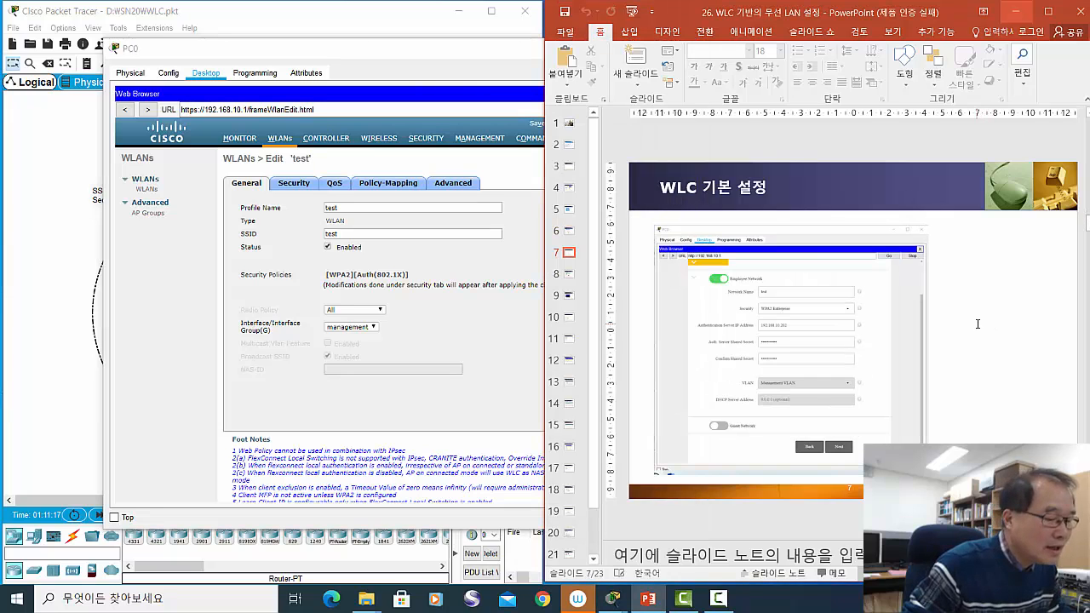
# - Page the slides forward to slide 13 on L2 security and open the test WLAN's Security tab
pyautogui.scroll(-1, 976, 324)
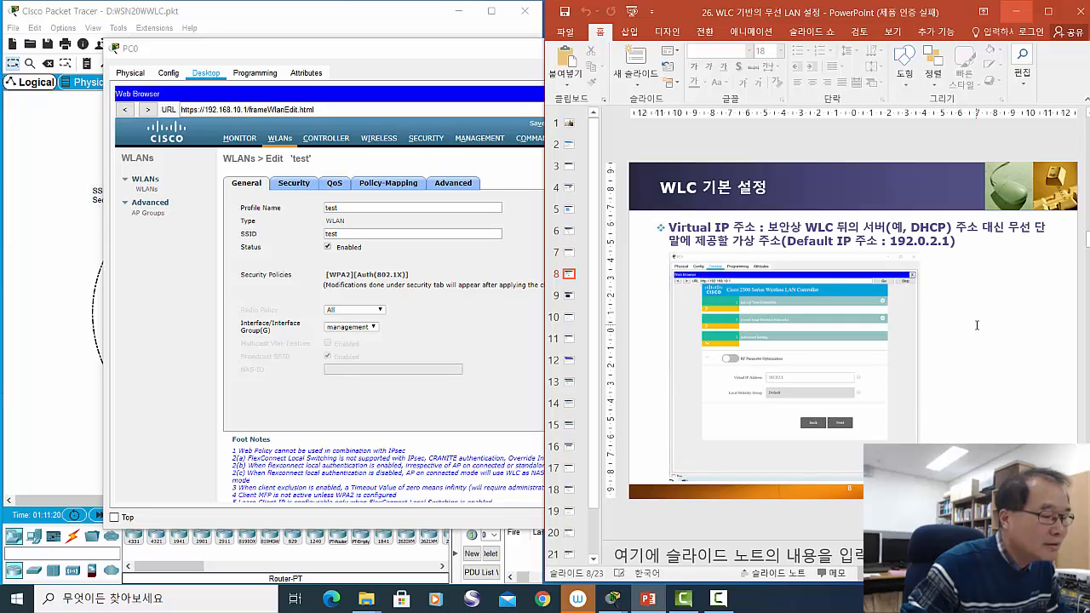
pyautogui.scroll(-1, 977, 324)
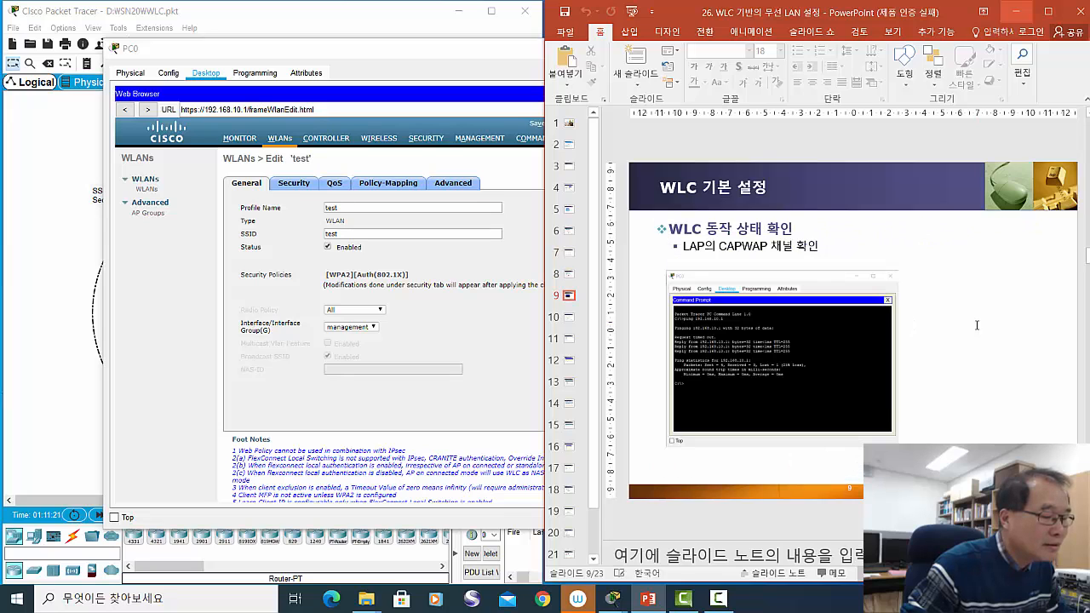
pyautogui.scroll(-1, 976, 324)
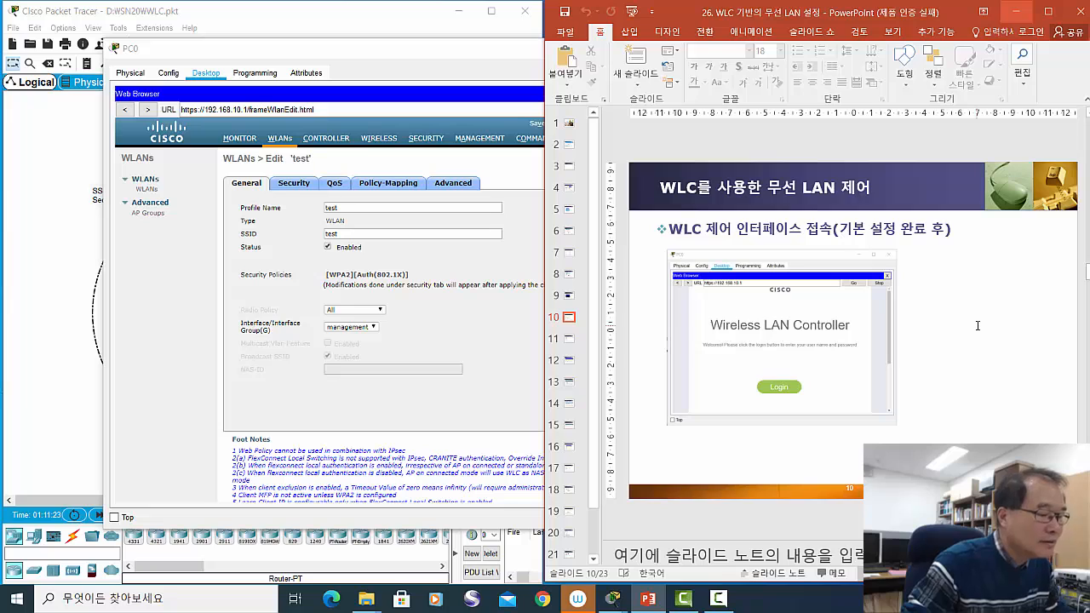
pyautogui.scroll(-1, 977, 325)
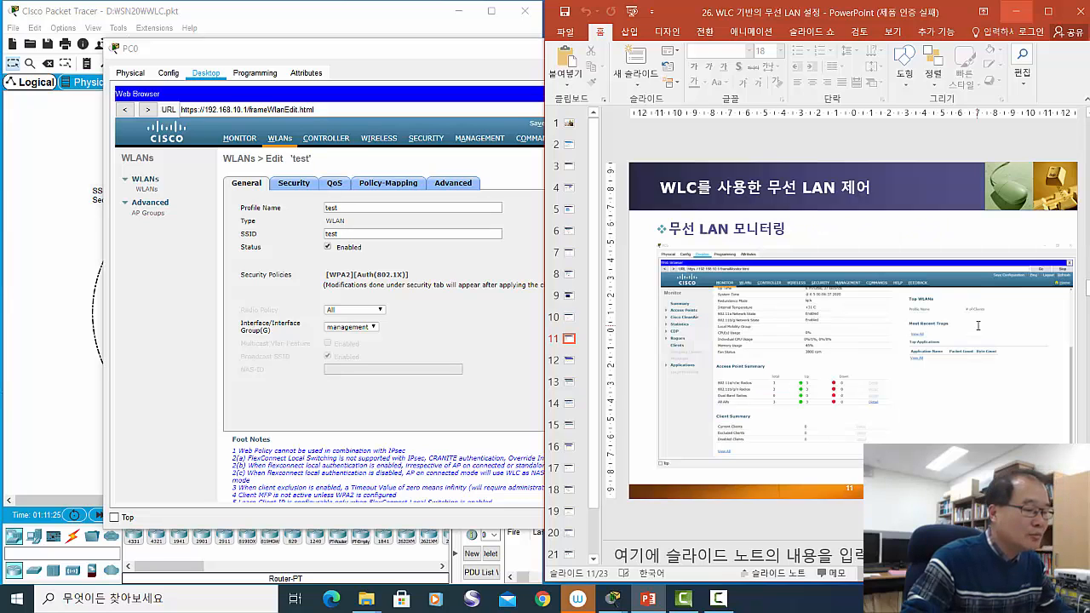
pyautogui.scroll(-1, 973, 324)
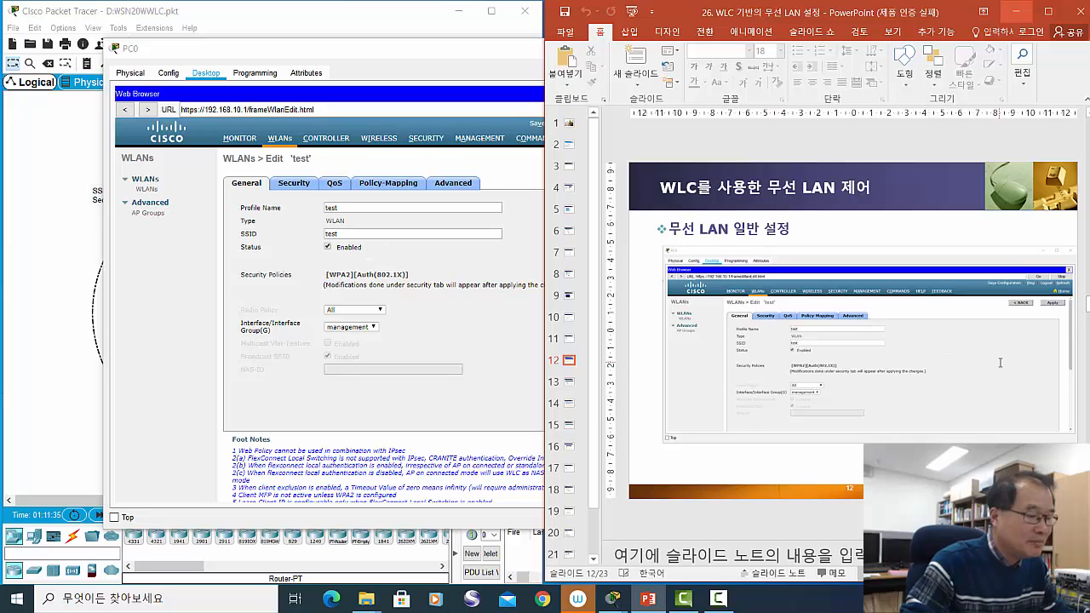
pyautogui.scroll(-1, 997, 362)
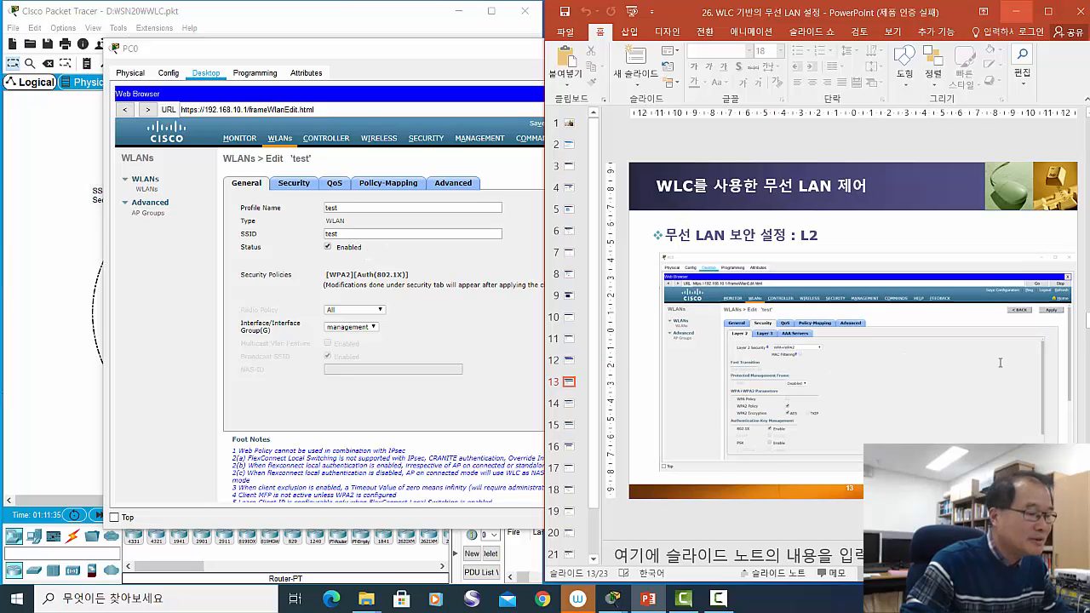
pyautogui.click(293, 184)
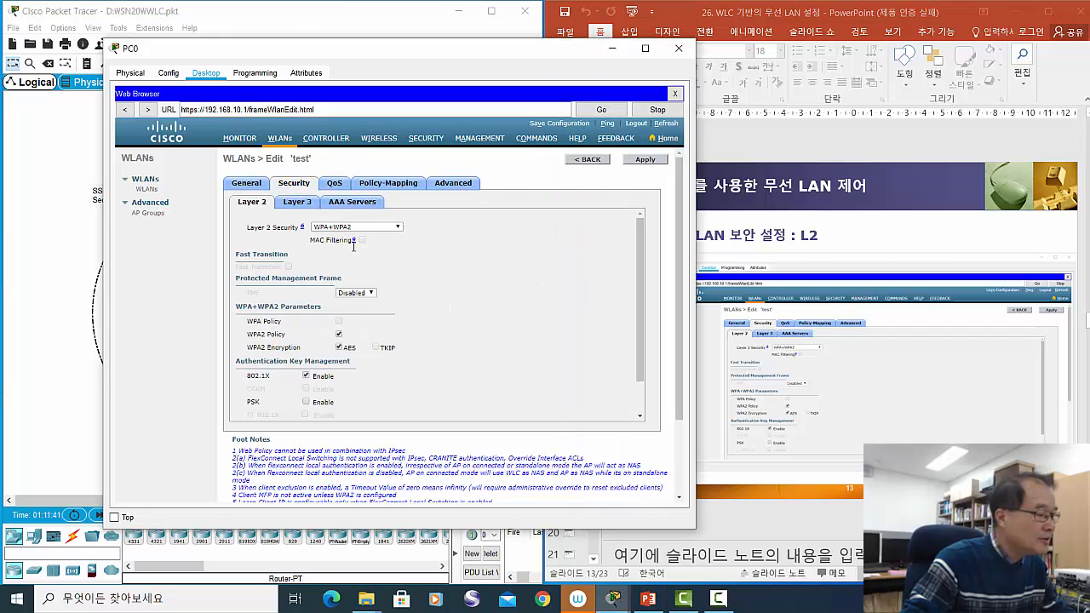
# - Confirm Layer 2 security stays WPA+WPA2 with AES and 802.1X, scrolling back to the page header
pyautogui.click(397, 227)
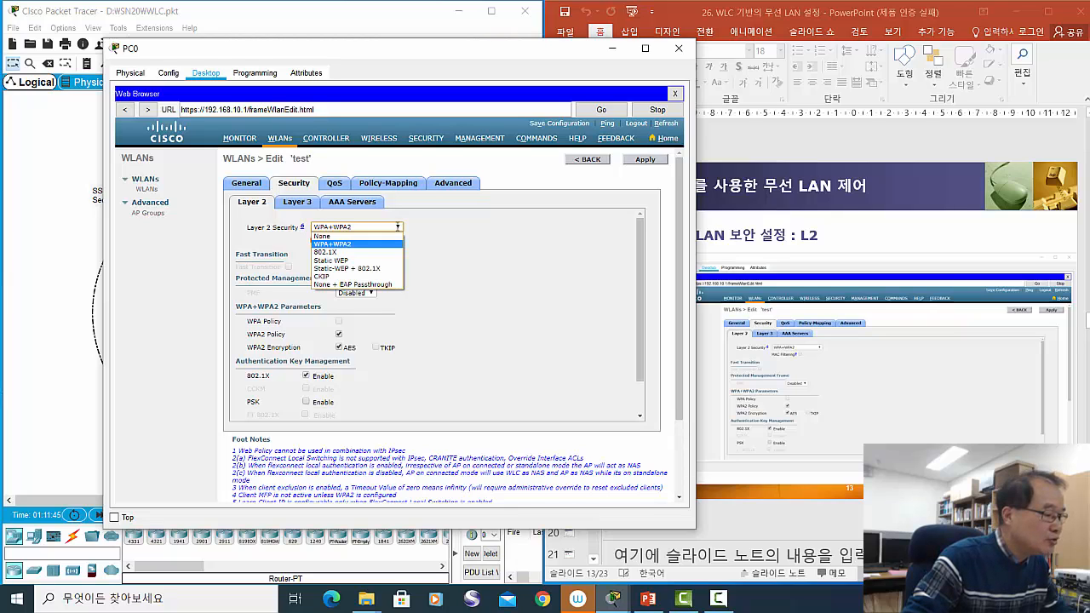
pyautogui.click(473, 238)
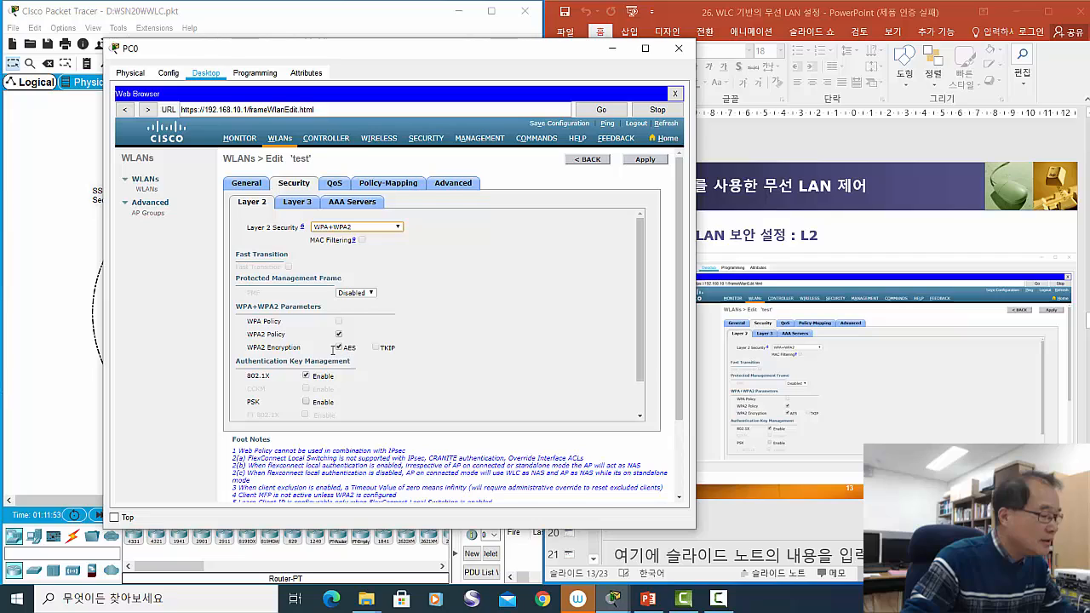
pyautogui.click(339, 348)
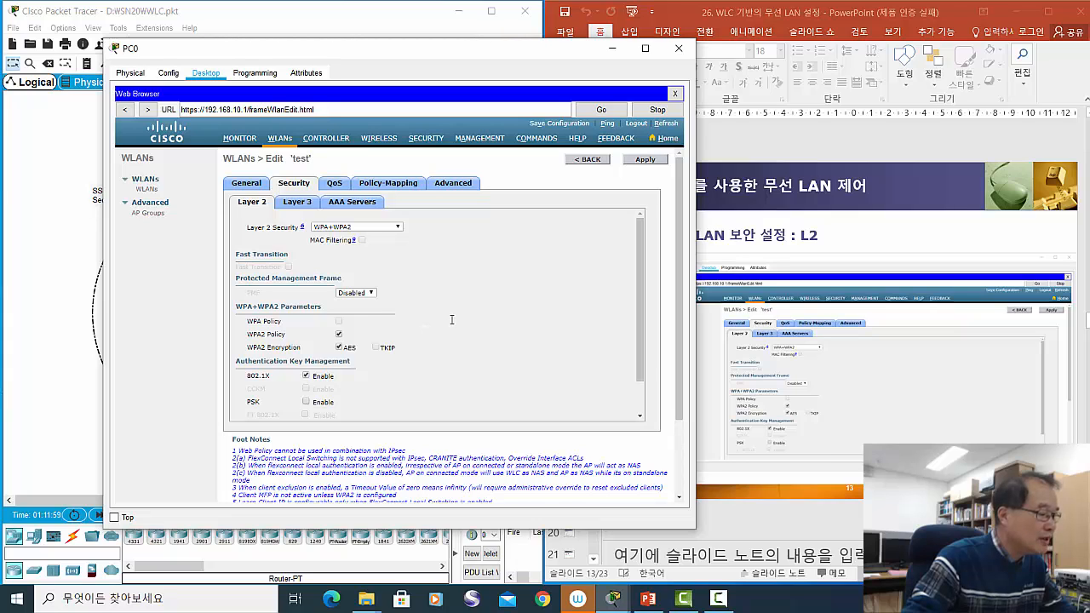
pyautogui.scroll(-1, 456, 314)
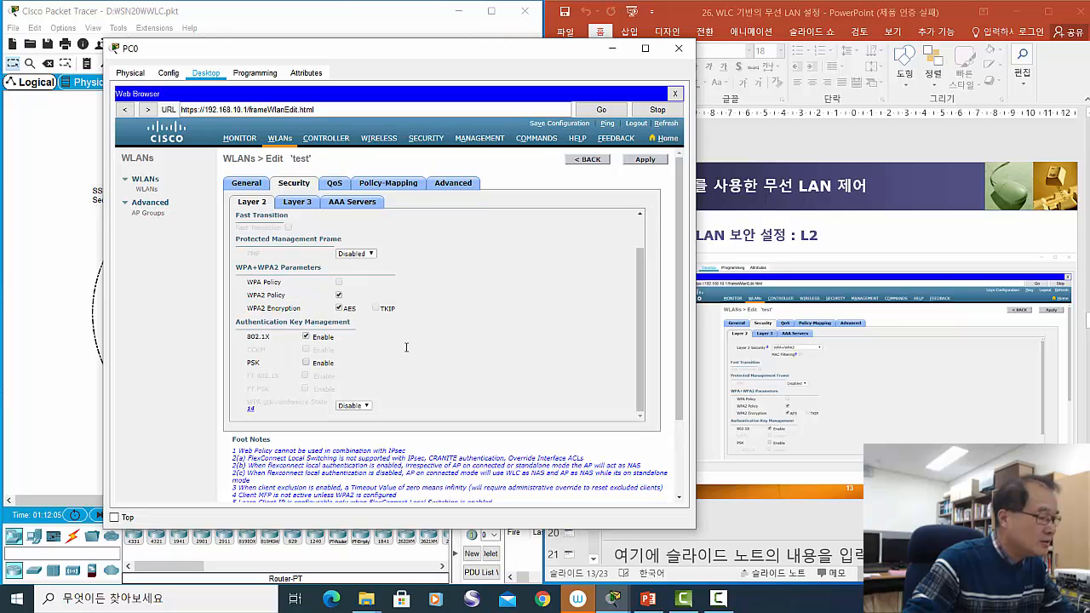
pyautogui.scroll(-2, 407, 343)
pyautogui.scroll(1, 409, 338)
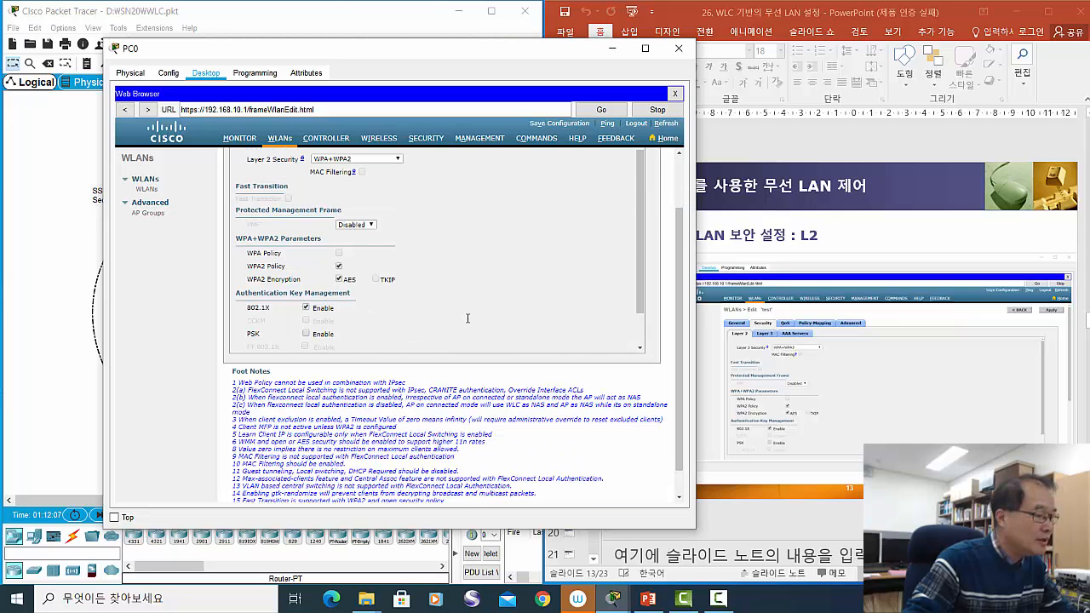
pyautogui.scroll(2, 468, 318)
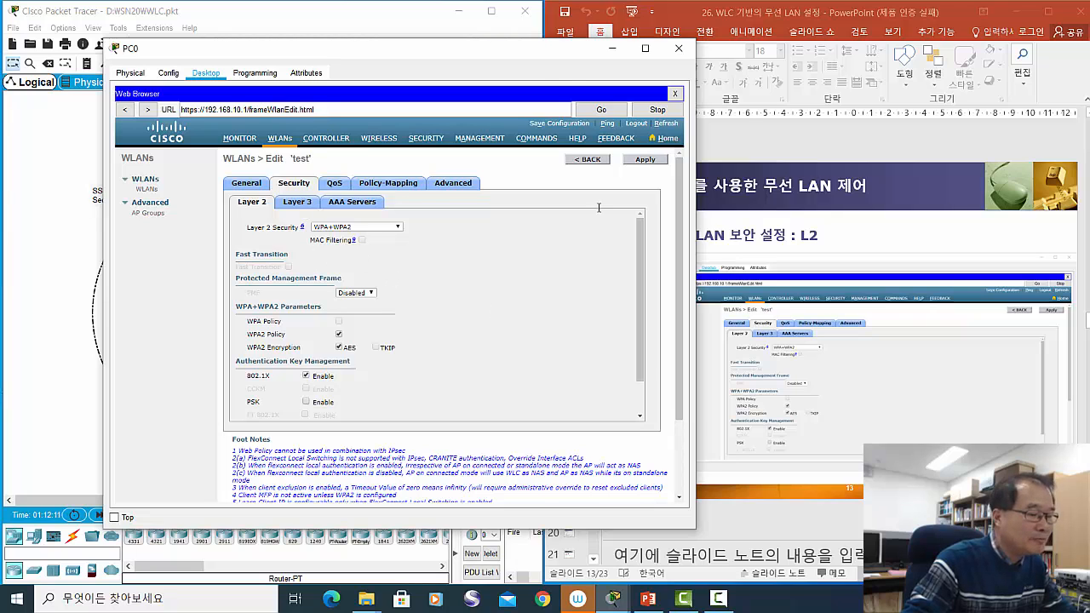
# - Advance the slides to 14 and open the test WLAN's Layer 3 security tab
pyautogui.click(874, 227)
pyautogui.scroll(-1, 872, 228)
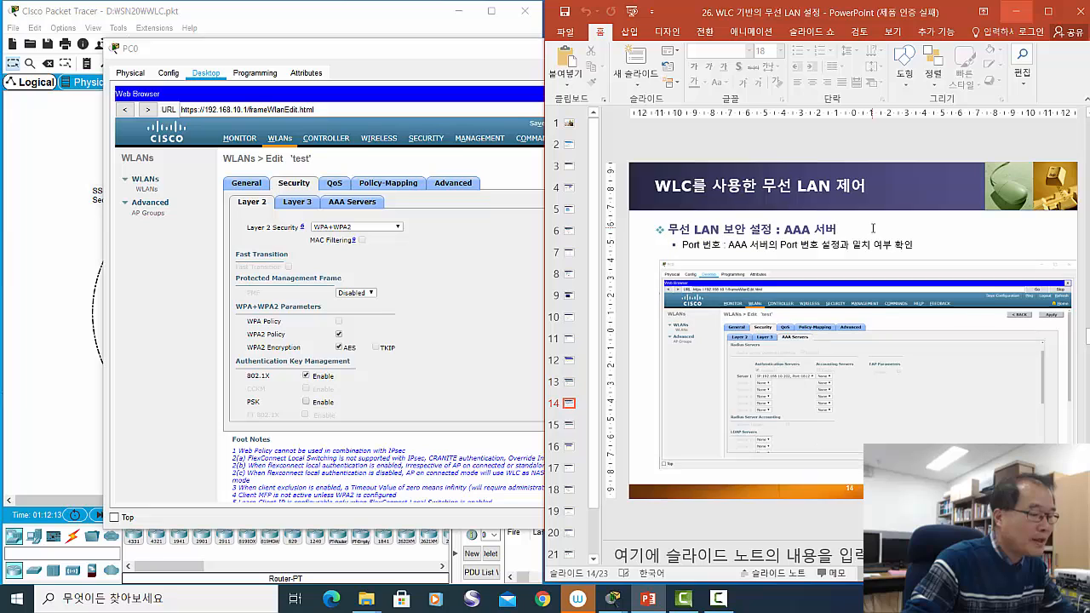
pyautogui.click(297, 202)
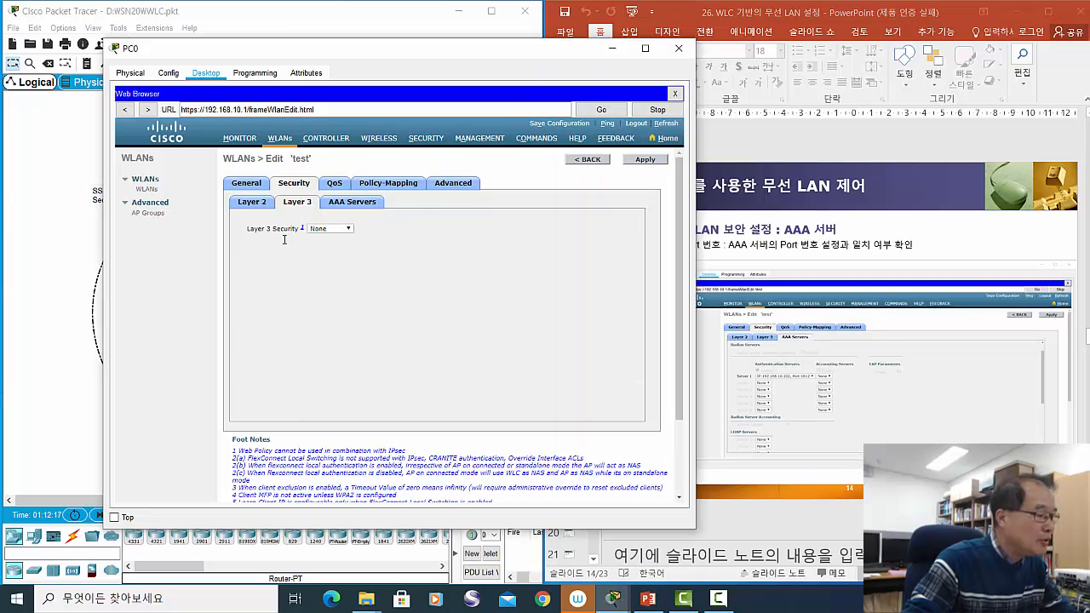
# - Confirm AAA authentication Server 1 is 192.168.10.202 on port 1812
pyautogui.click(344, 204)
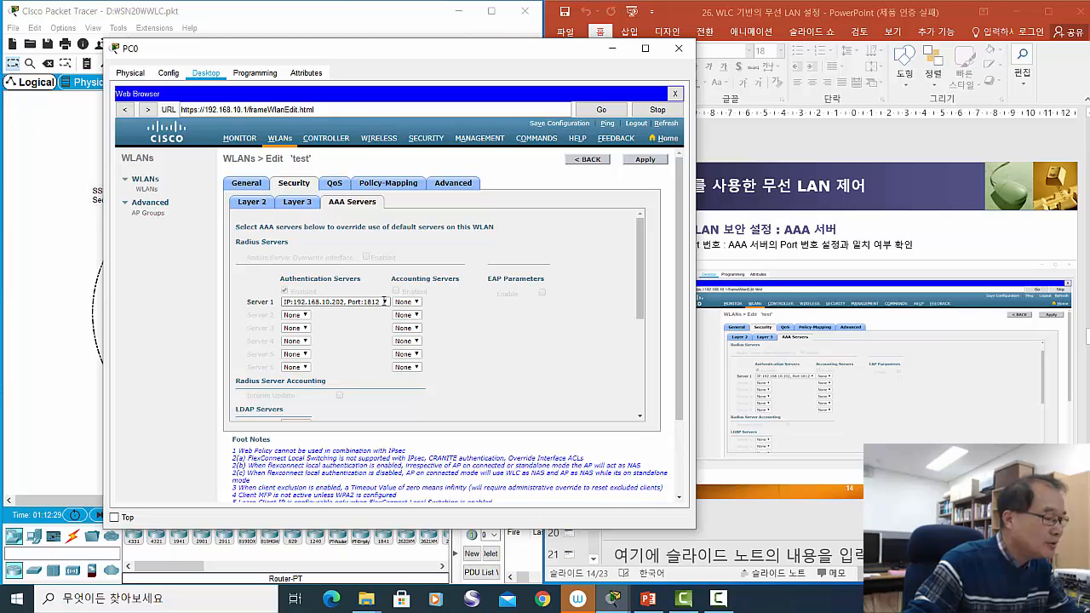
pyautogui.click(383, 302)
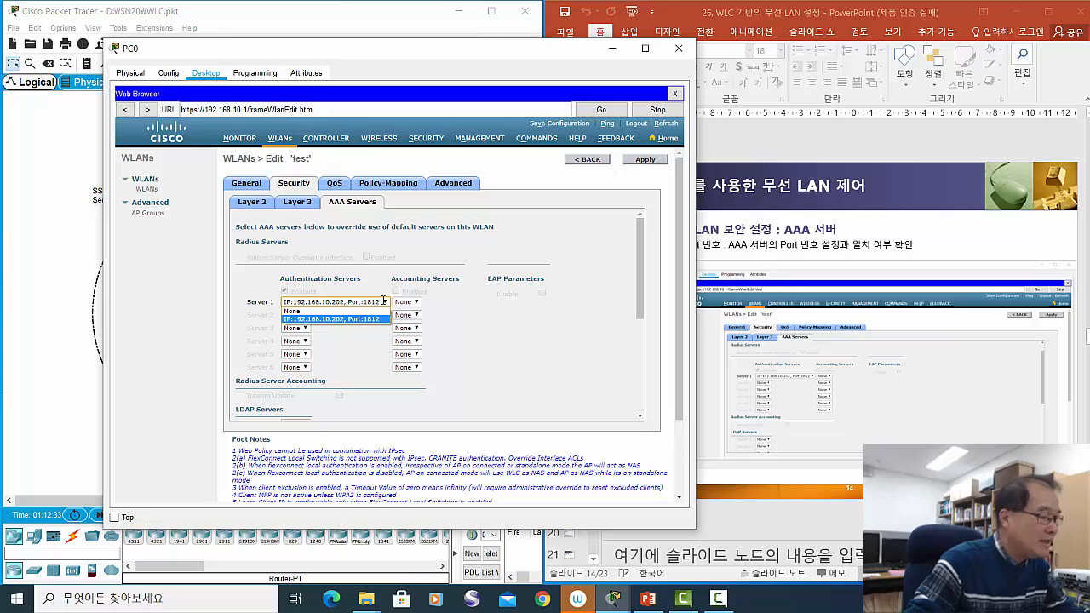
pyautogui.click(494, 334)
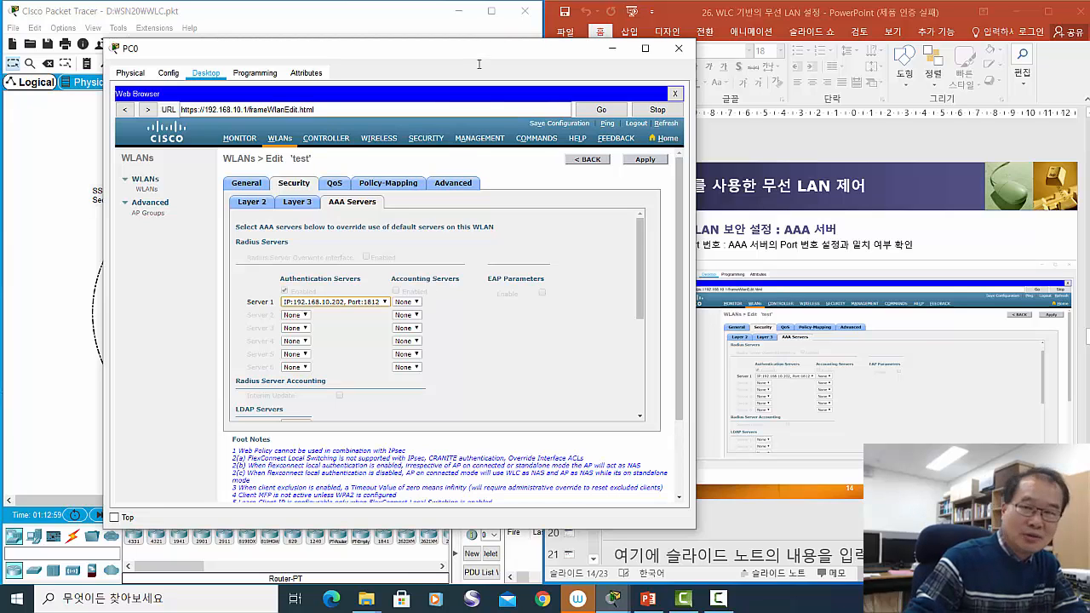
# - Advance the slides to 15 on control interfaces and open the controller's General page
pyautogui.moveTo(456, 53); pyautogui.dragTo(426, 63)
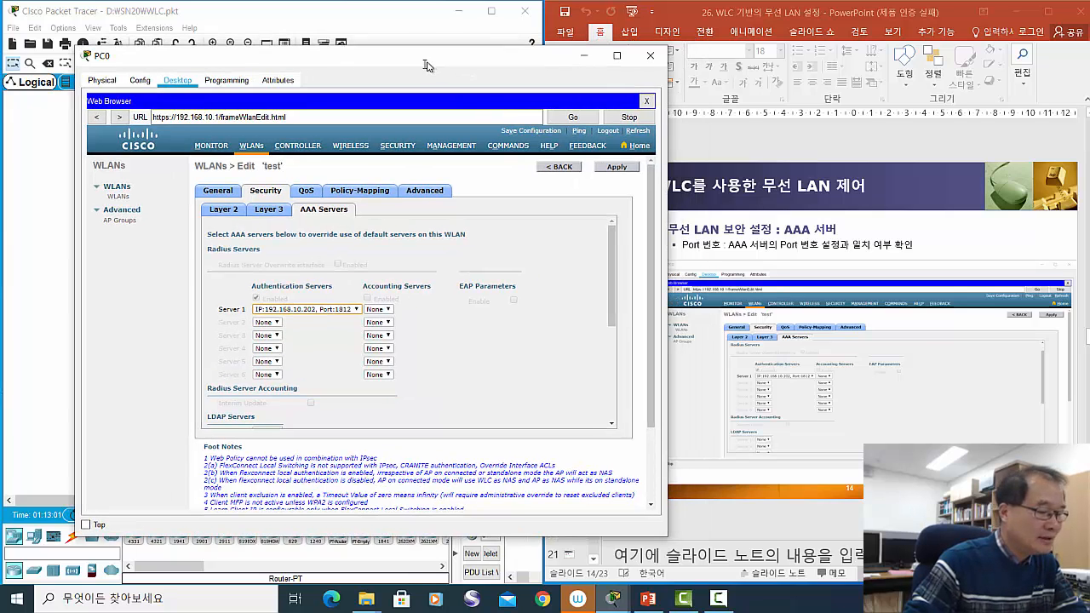
pyautogui.click(991, 239)
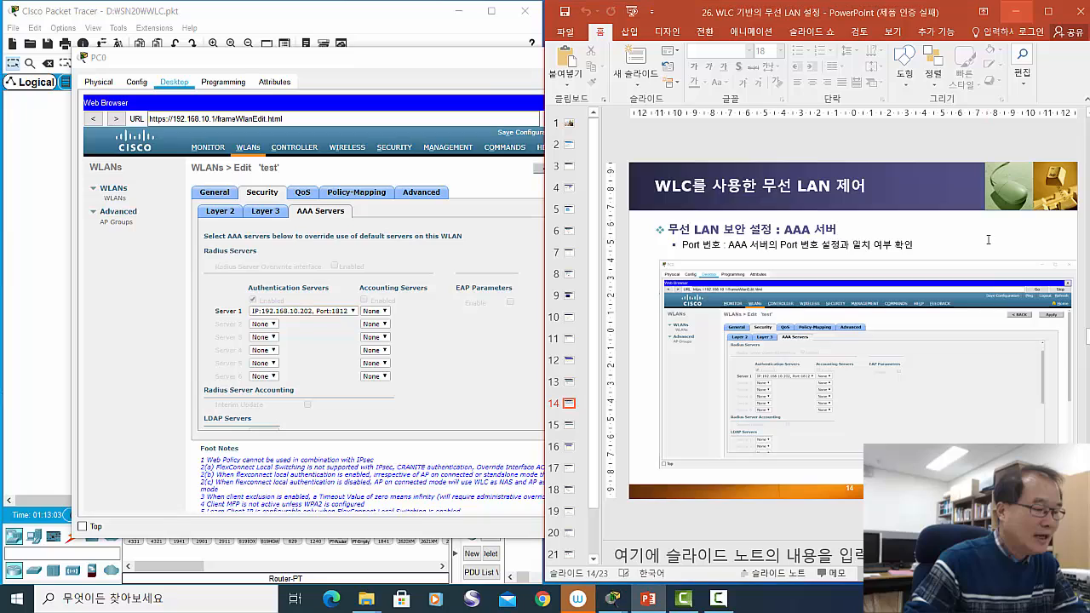
pyautogui.scroll(-1, 988, 240)
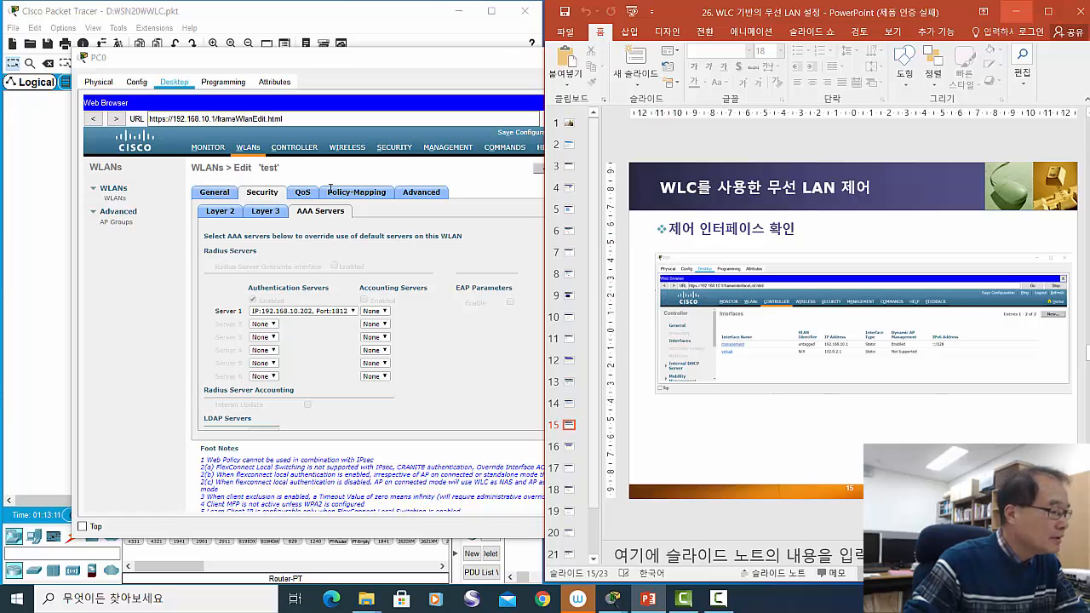
pyautogui.click(299, 148)
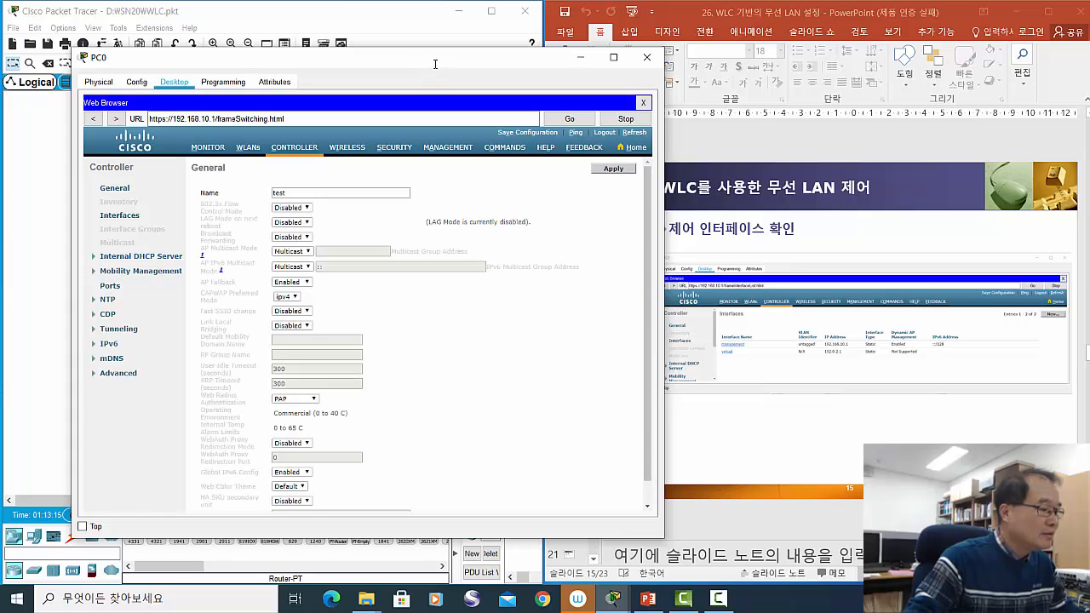
# - Expand Internal DHCP Server and list the day0-dhcp-mgmt scope, pool 192.168.1.3–192.168.1.14
pyautogui.moveTo(433, 68); pyautogui.dragTo(479, 47)
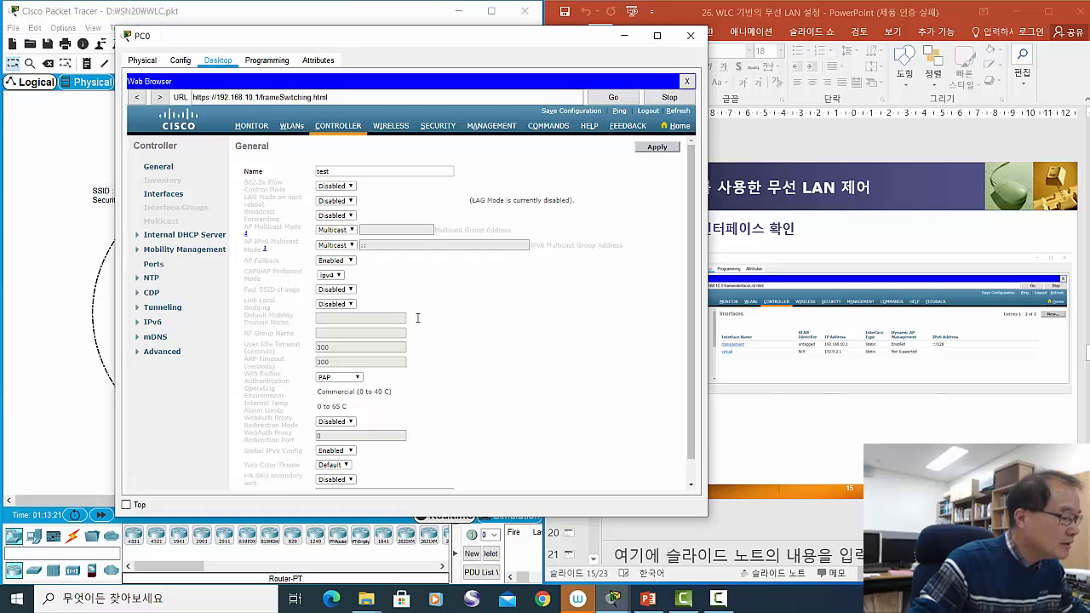
pyautogui.click(195, 235)
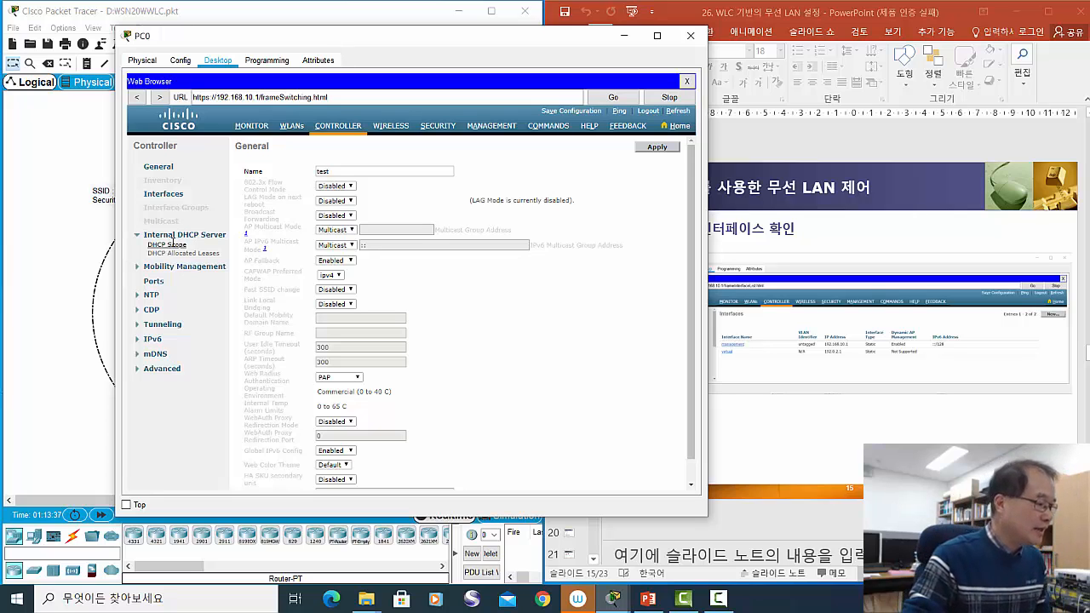
pyautogui.click(166, 245)
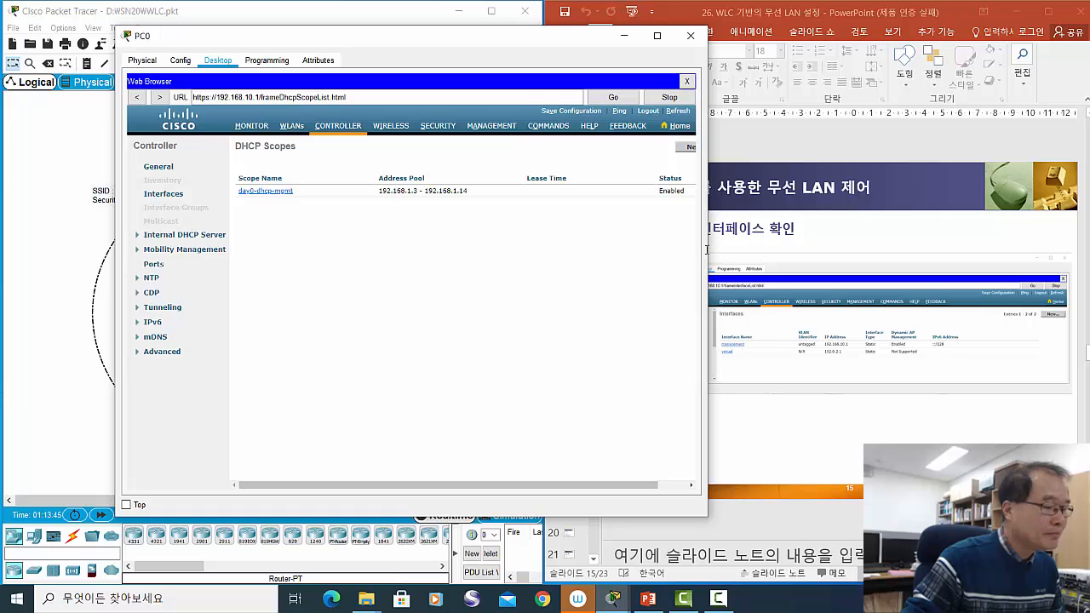
# - Widen the PC0 window and open the day0-dhcp-mgmt scope's edit page
pyautogui.moveTo(708, 257); pyautogui.dragTo(856, 256)
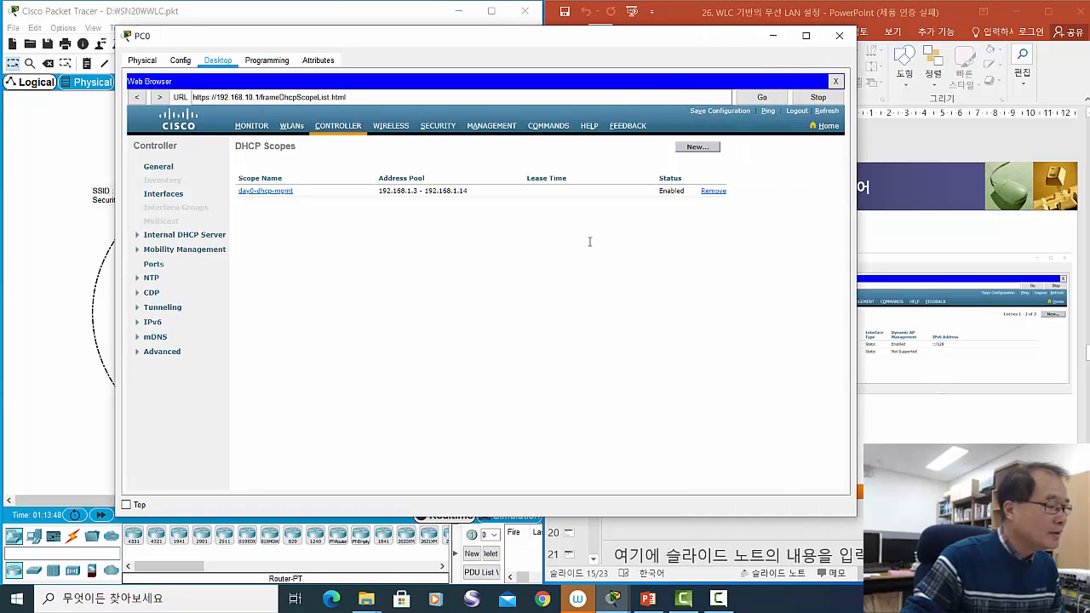
pyautogui.doubleClick(264, 190)
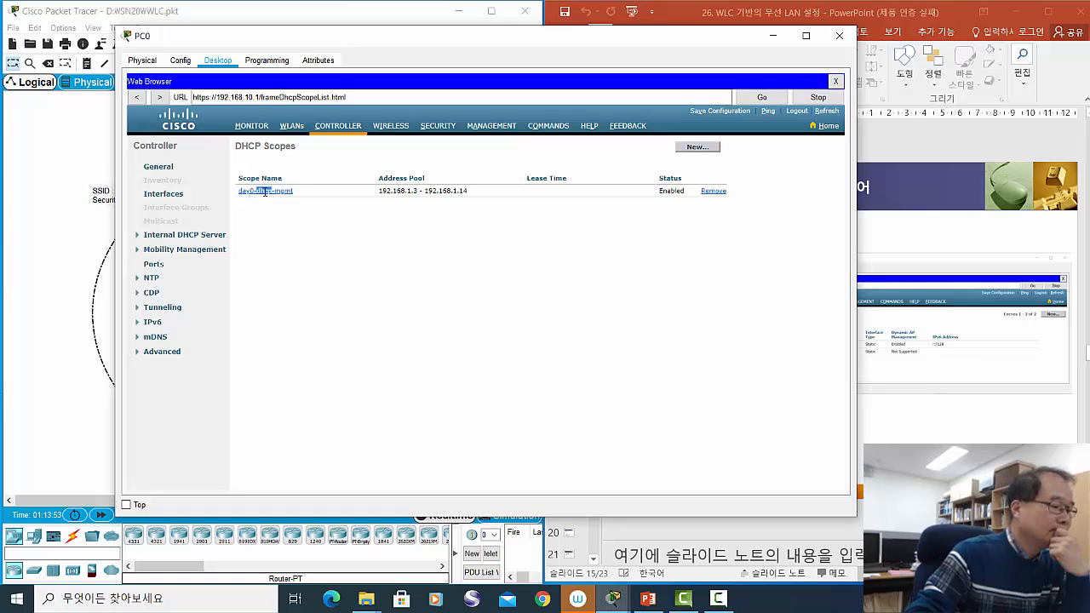
pyautogui.click(265, 190)
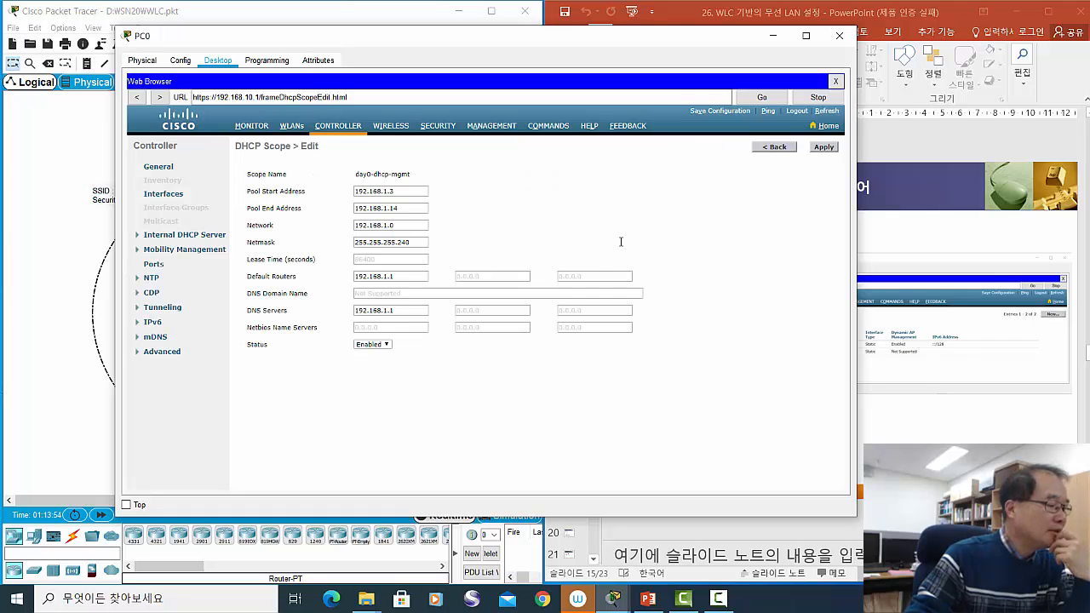
# - Review the scope's fields, keeping status Enabled and noting pool start 192.168.1.3
pyautogui.click(385, 345)
pyautogui.click(414, 373)
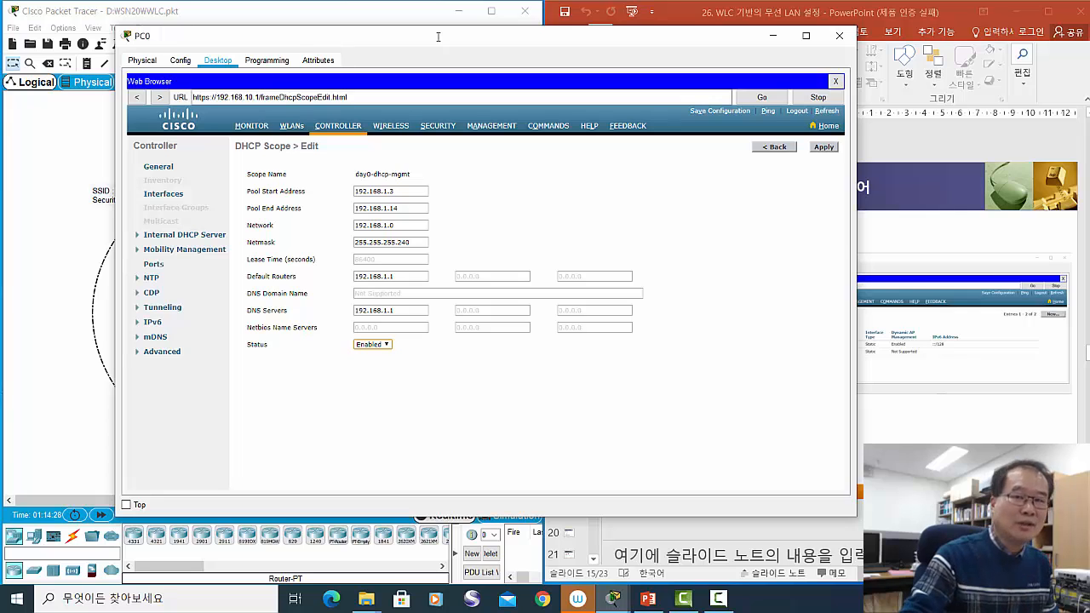
pyautogui.click(404, 192)
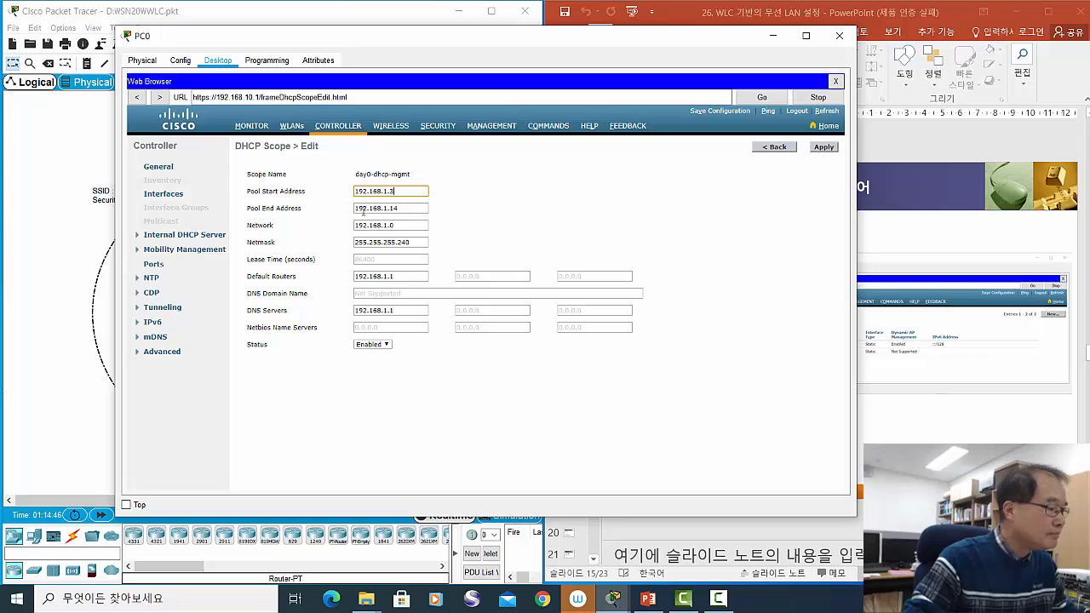
pyautogui.click(781, 146)
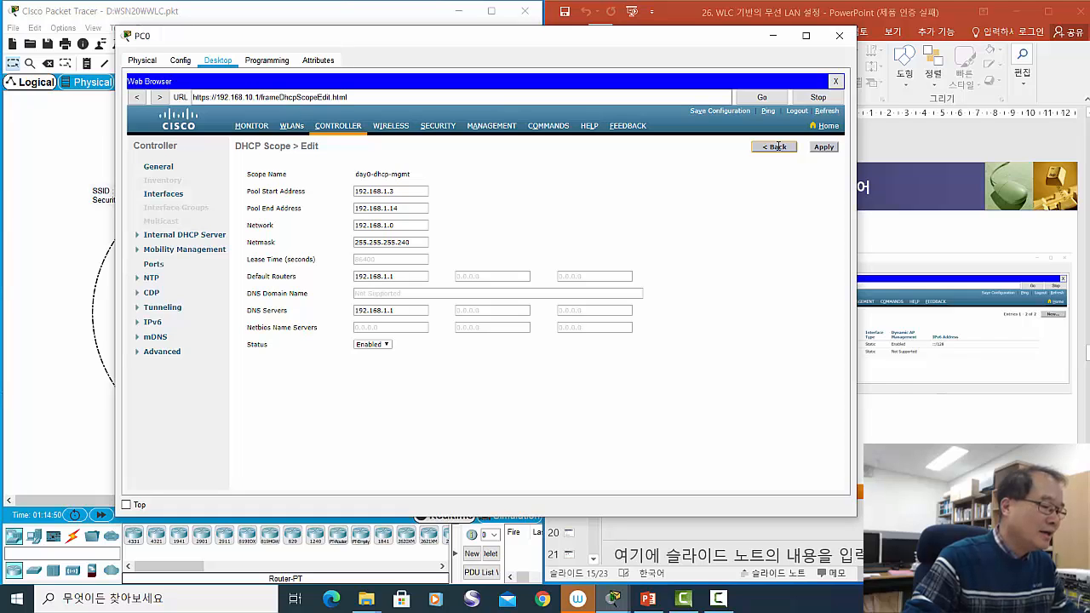
# - Remove the day0-dhcp-mgmt scope and confirm, leaving the DHCP Scopes list empty
pyautogui.click(777, 146)
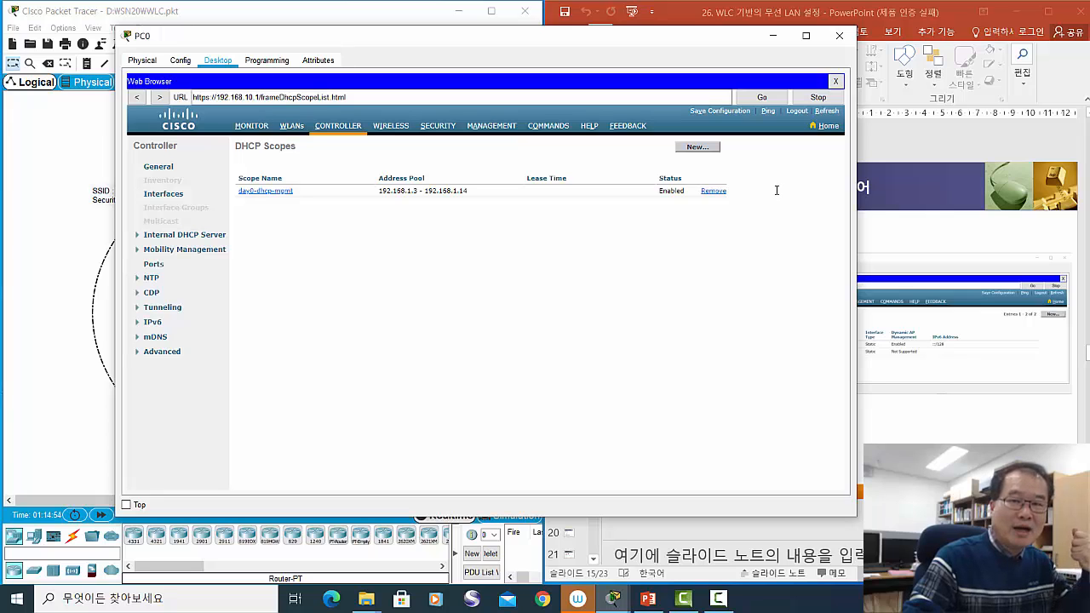
pyautogui.click(714, 191)
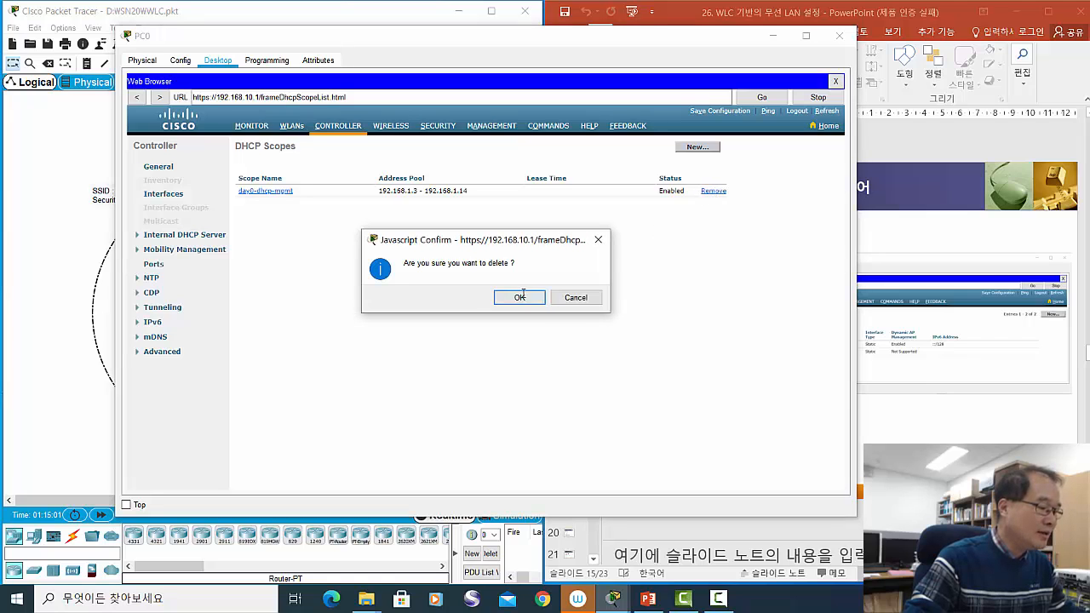
pyautogui.click(519, 297)
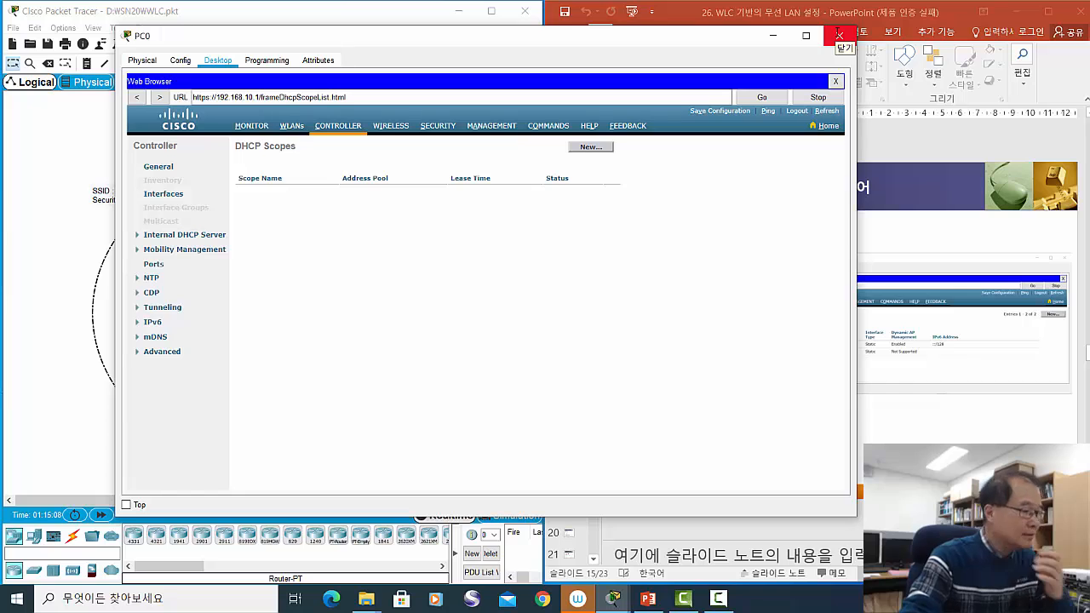
# - Close PC0's window to show the topology, nudge the WLC-3504, and advance the lecture to slide 16
pyautogui.click(838, 35)
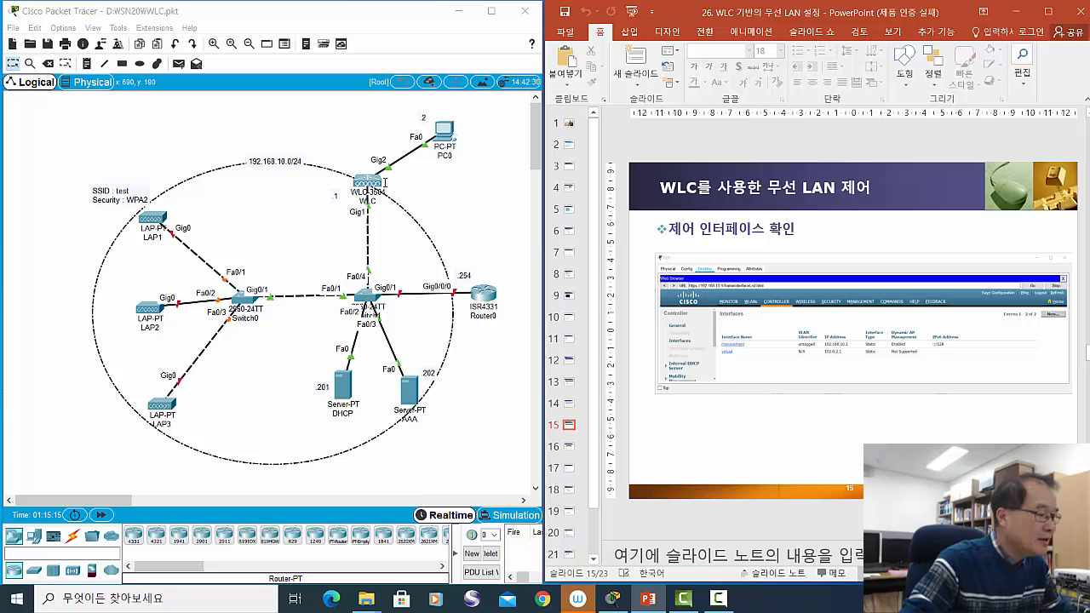
pyautogui.moveTo(376, 179); pyautogui.dragTo(372, 185)
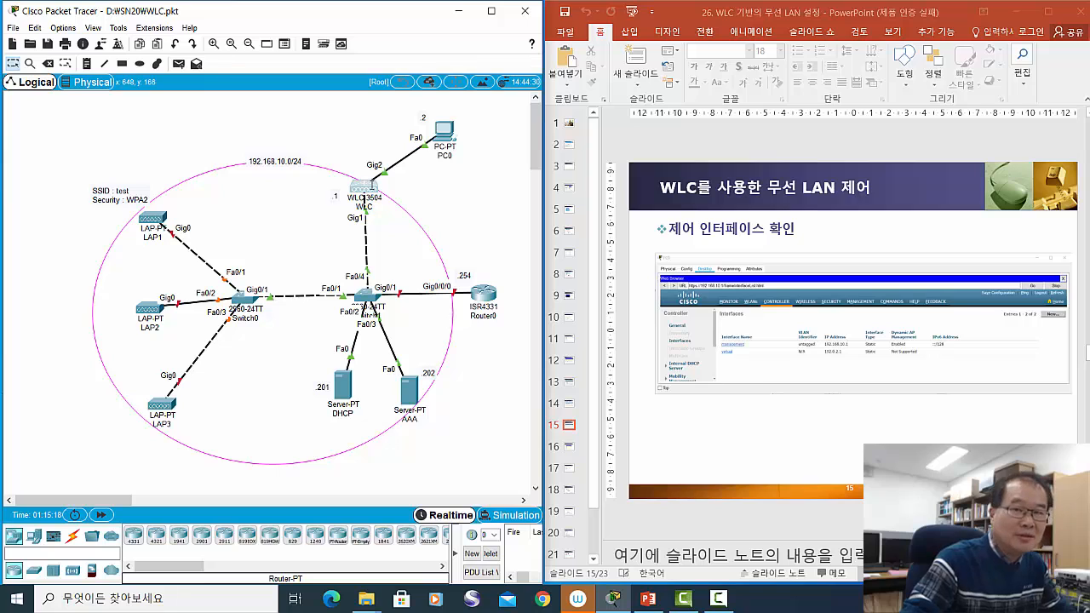
pyautogui.click(814, 451)
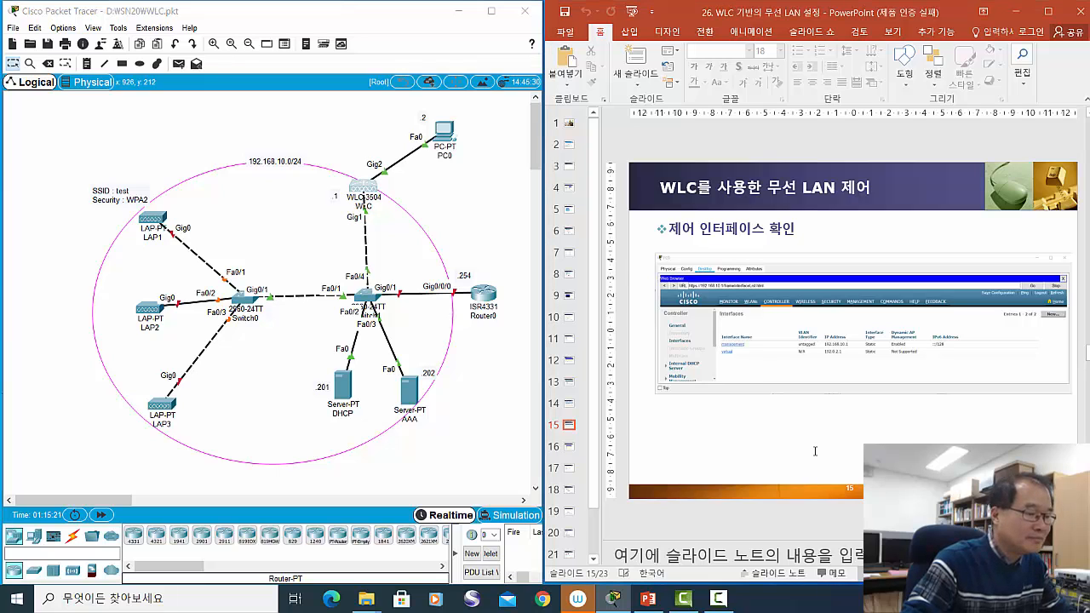
pyautogui.press('pagedown')
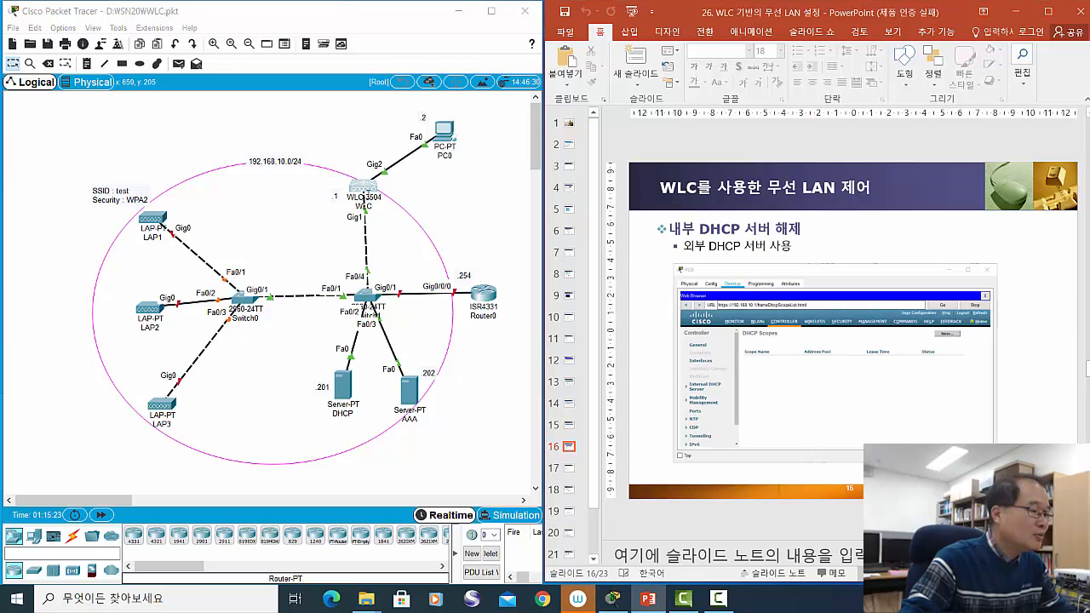
pyautogui.moveTo(364, 187); pyautogui.dragTo(370, 188)
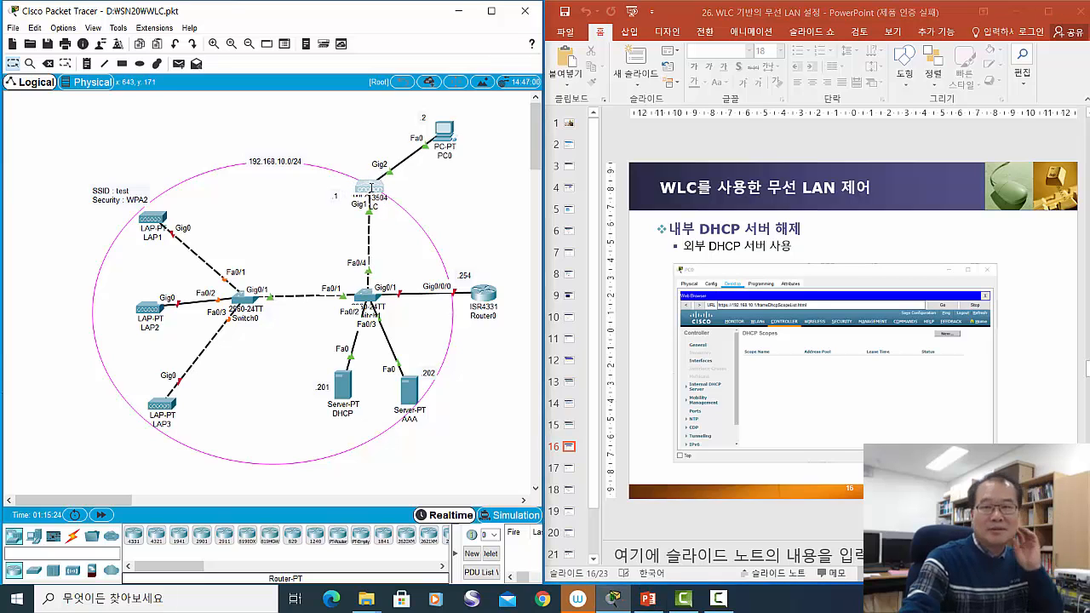
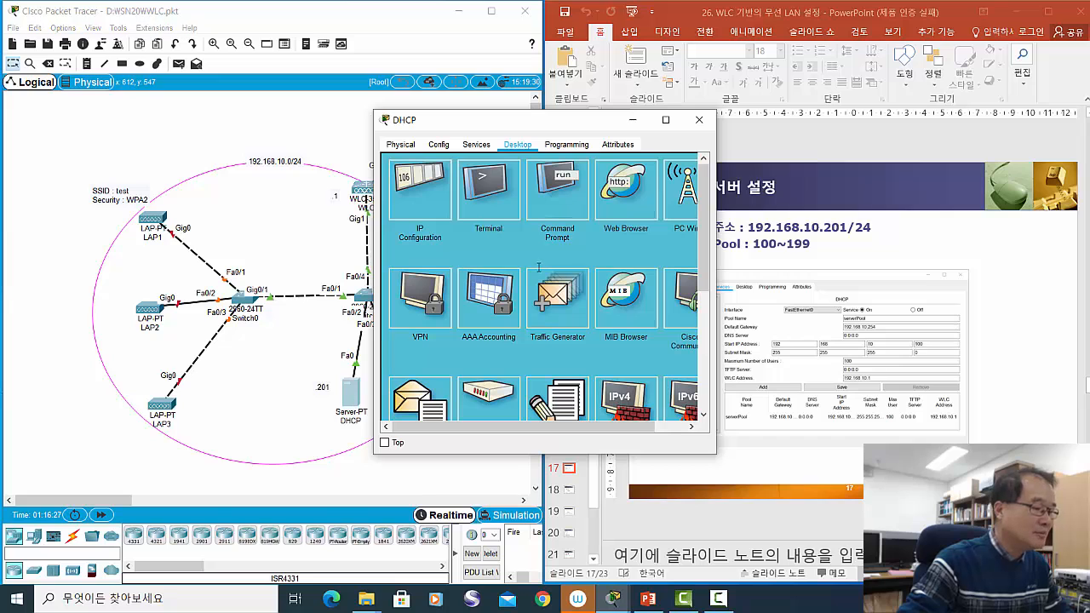
# - Give the DHCP server static IP 192.168.10.201, mask 255.255.255.0 and gateway 192.168.10.254
pyautogui.click(426, 205)
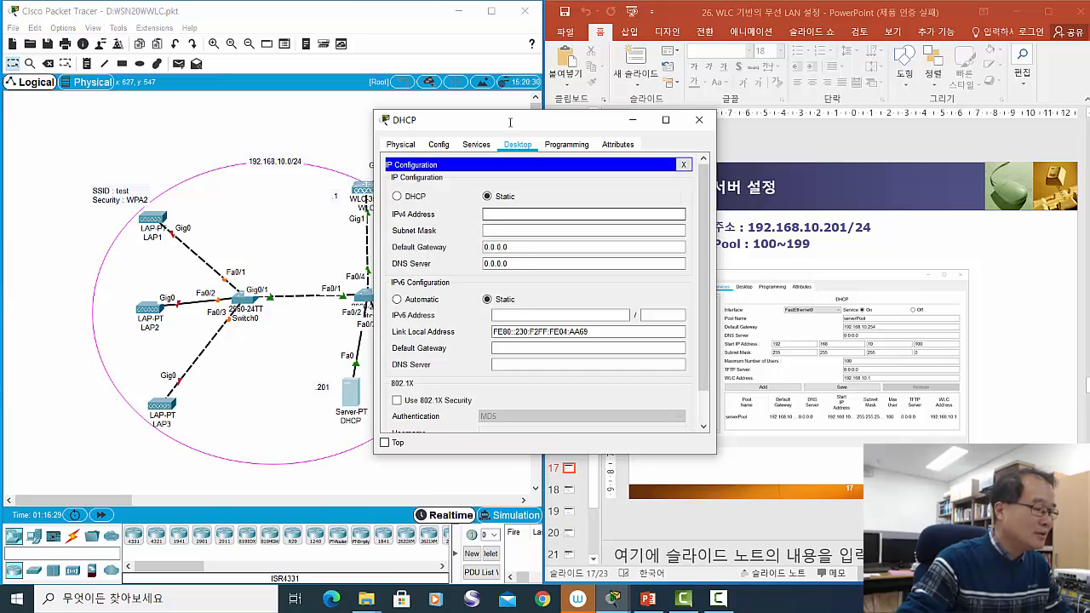
pyautogui.moveTo(514, 120); pyautogui.dragTo(738, 155)
pyautogui.click(756, 245)
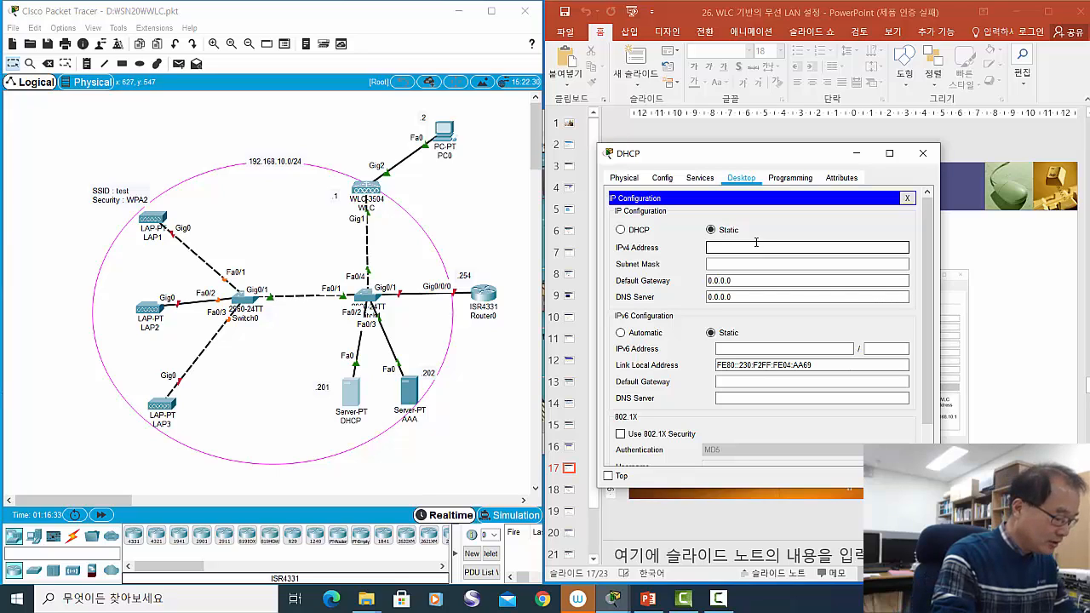
pyautogui.write('192')
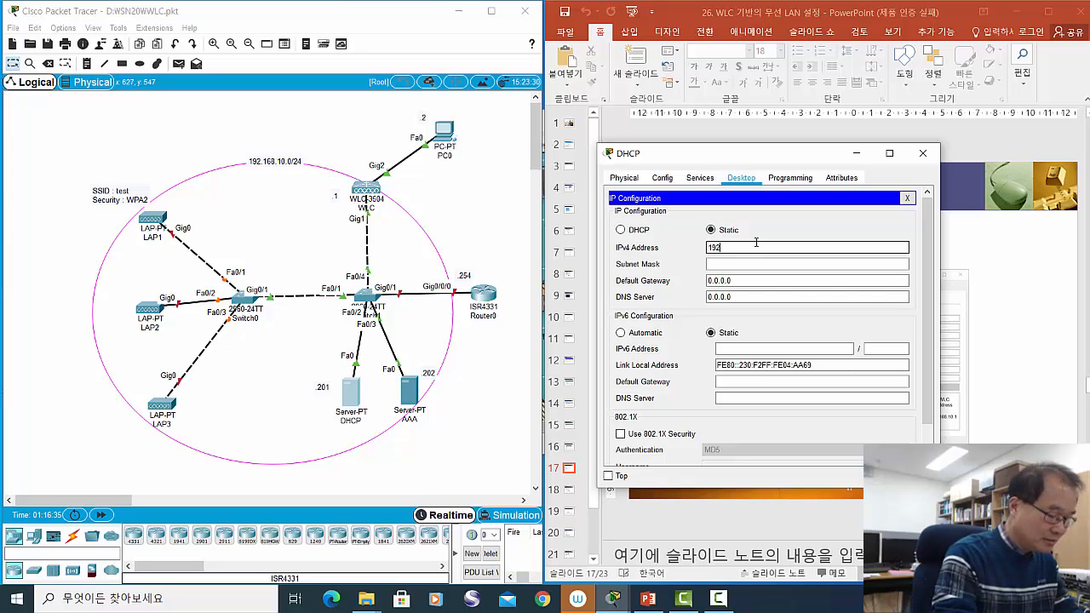
pyautogui.write('.168')
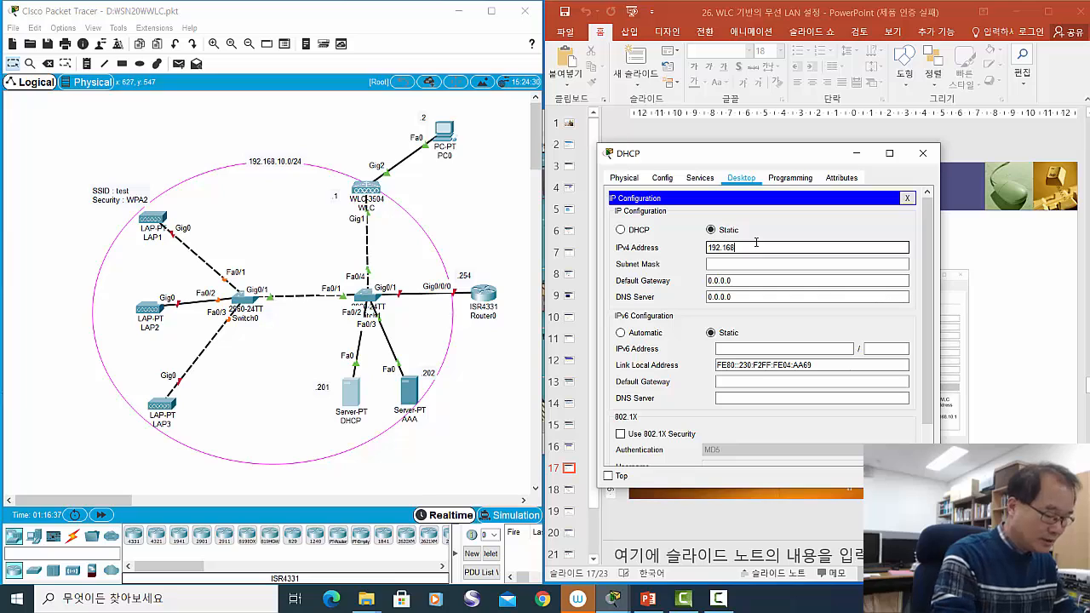
pyautogui.write('.10.201')
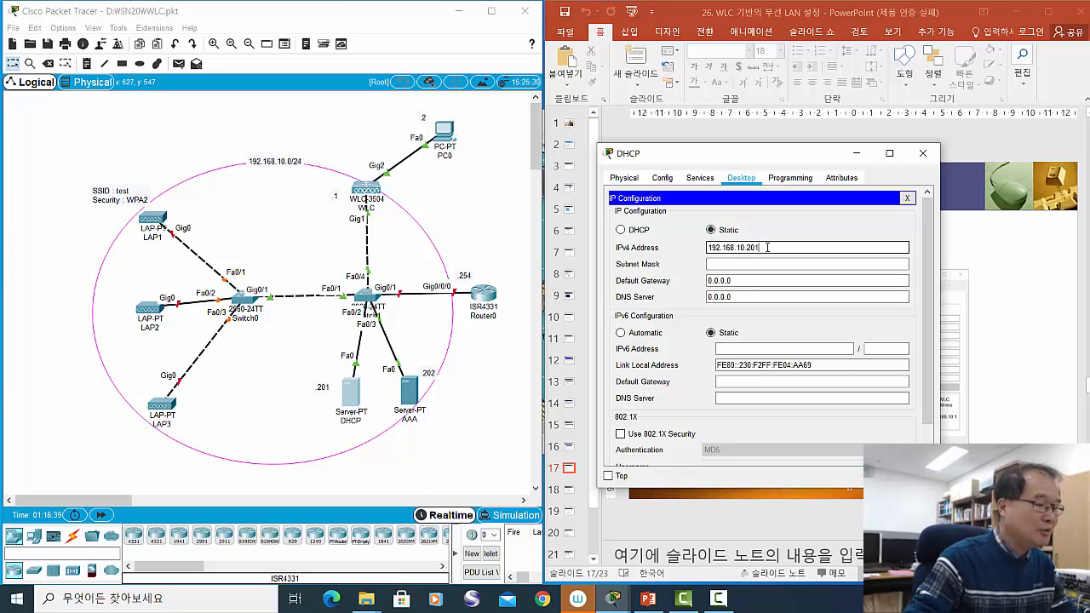
pyautogui.click(752, 263)
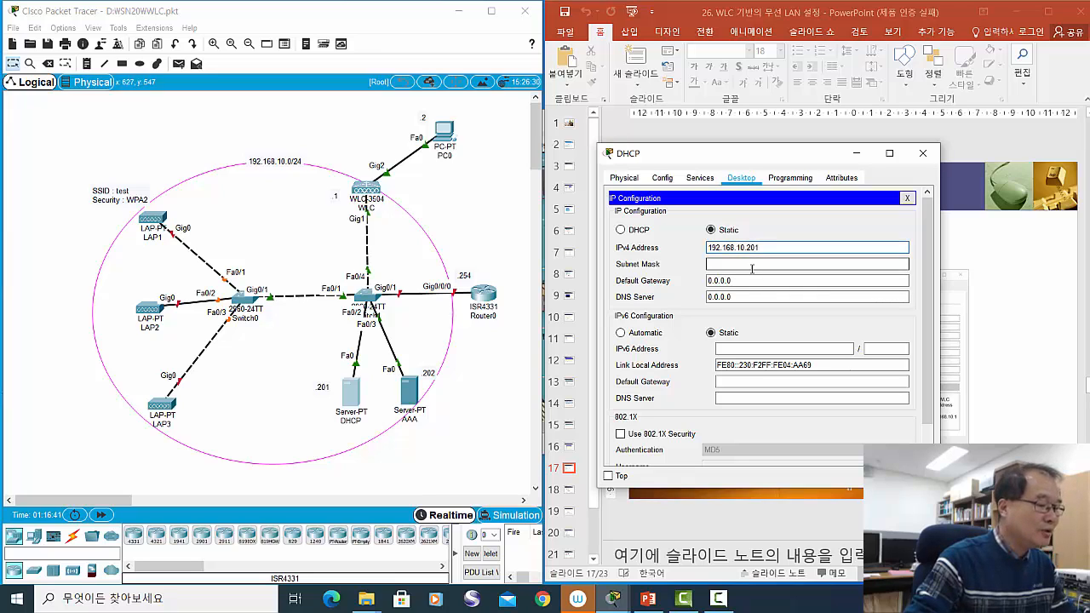
pyautogui.click(751, 263)
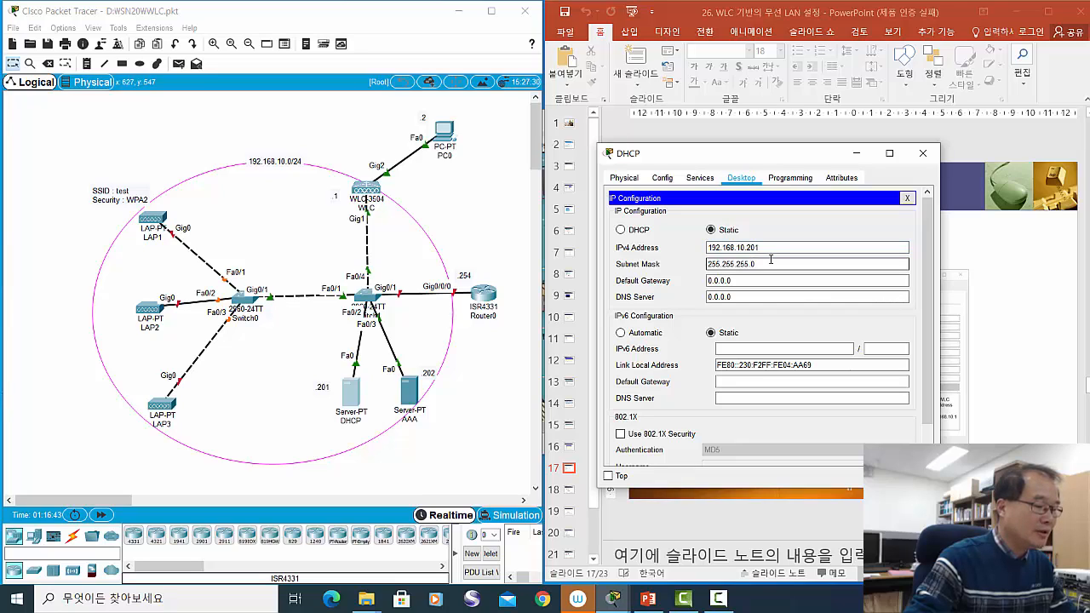
pyautogui.click(755, 280)
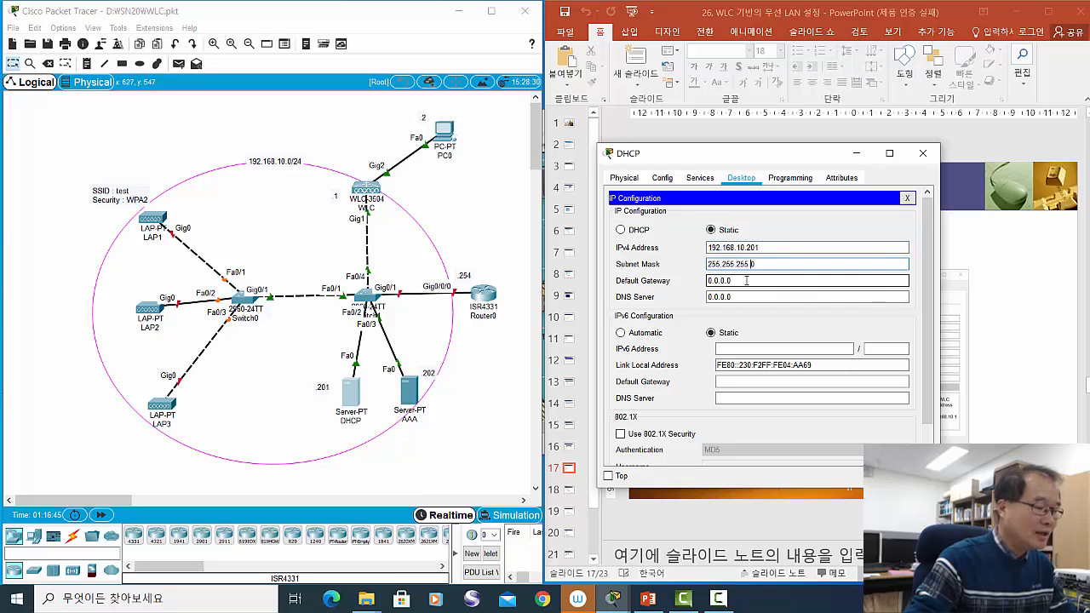
pyautogui.press('BackSpace')
pyautogui.press('BackSpace')
pyautogui.press('BackSpace')
pyautogui.press('BackSpace')
pyautogui.press('BackSpace')
pyautogui.press('BackSpace')
pyautogui.press('BackSpace')
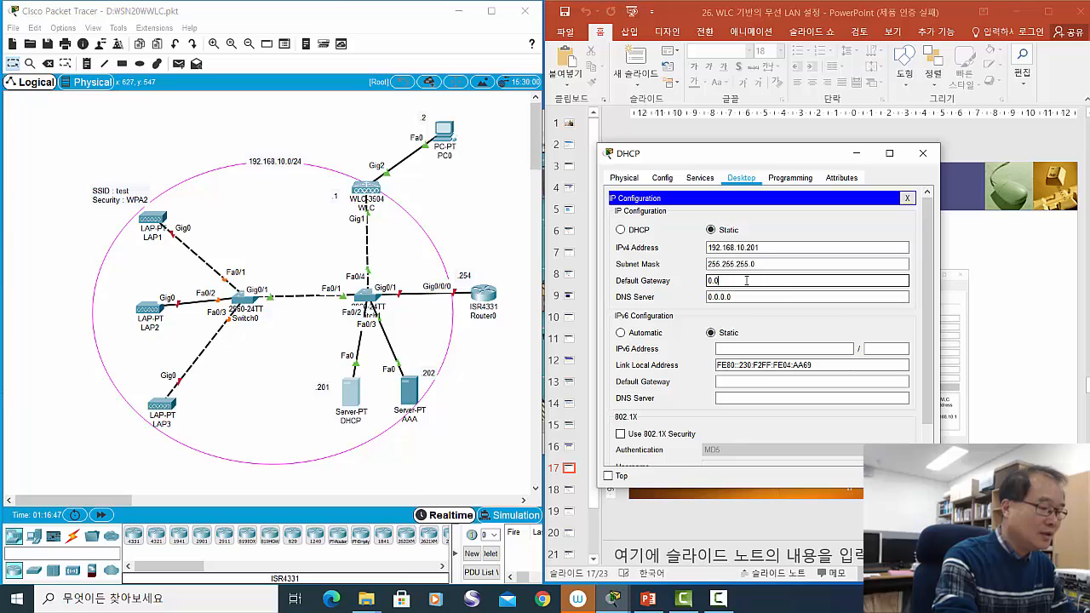
pyautogui.write('19')
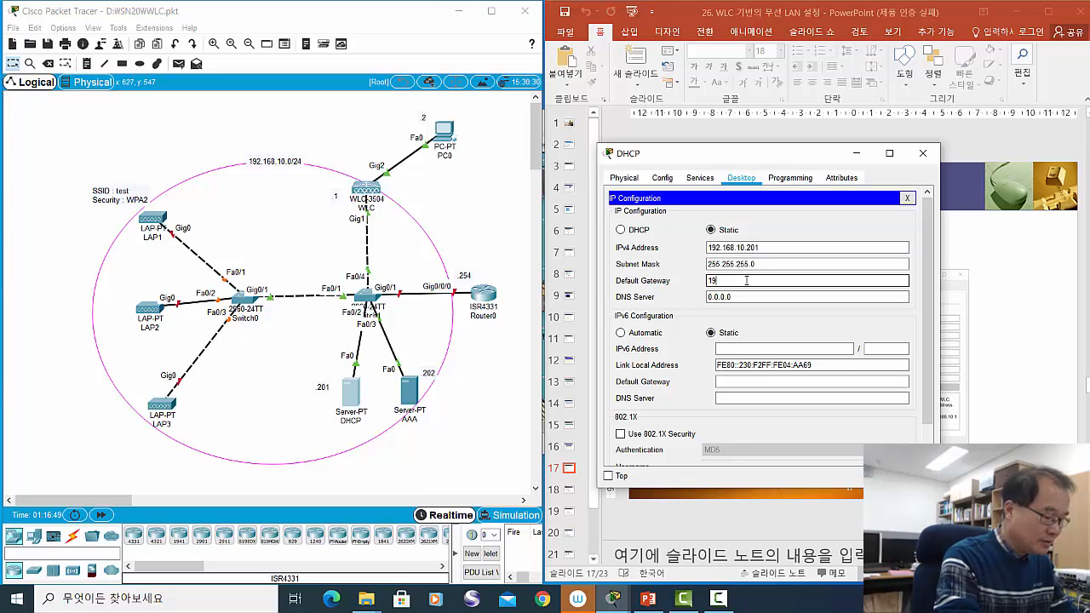
pyautogui.write('2.168')
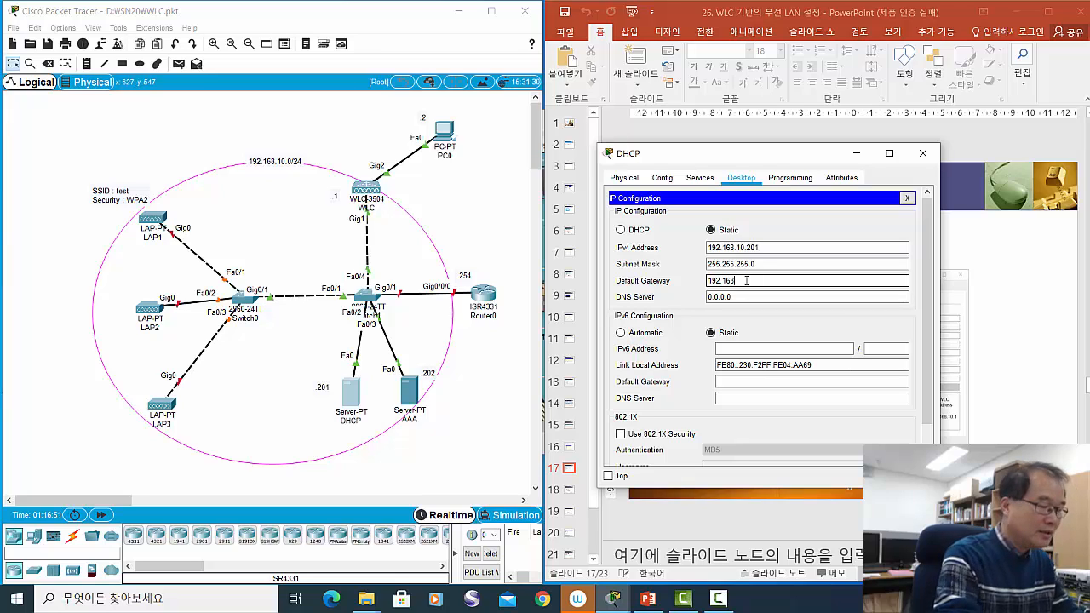
pyautogui.write('.1')
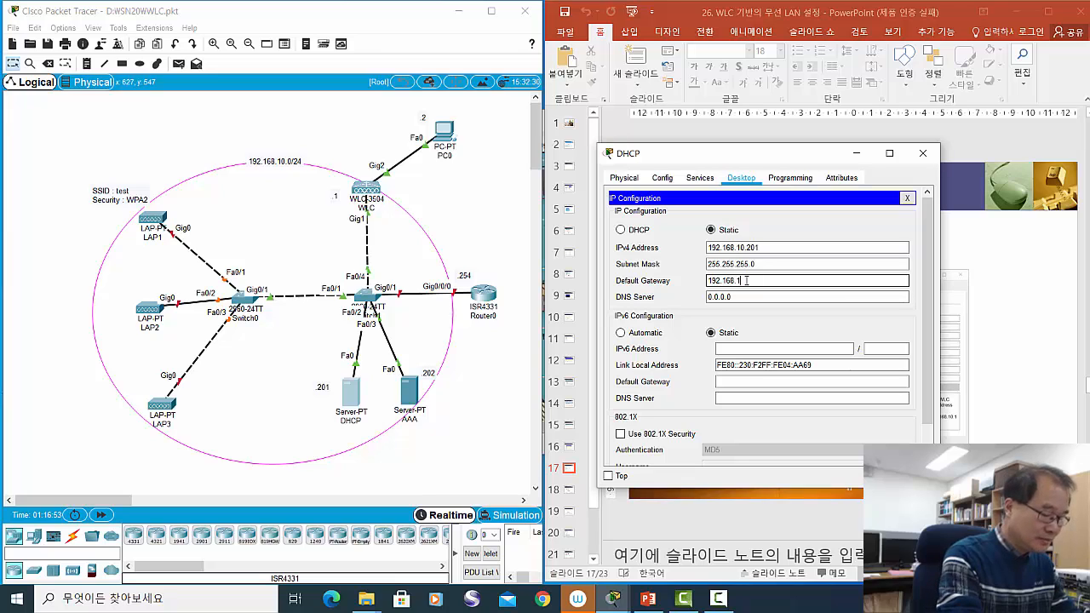
pyautogui.write('0.254')
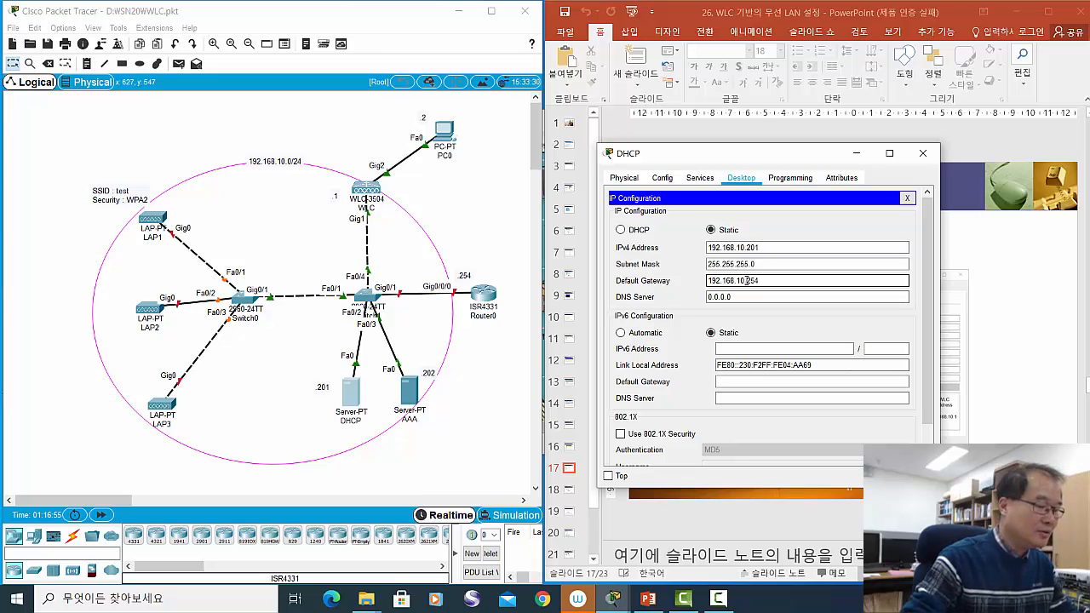
pyautogui.click(752, 296)
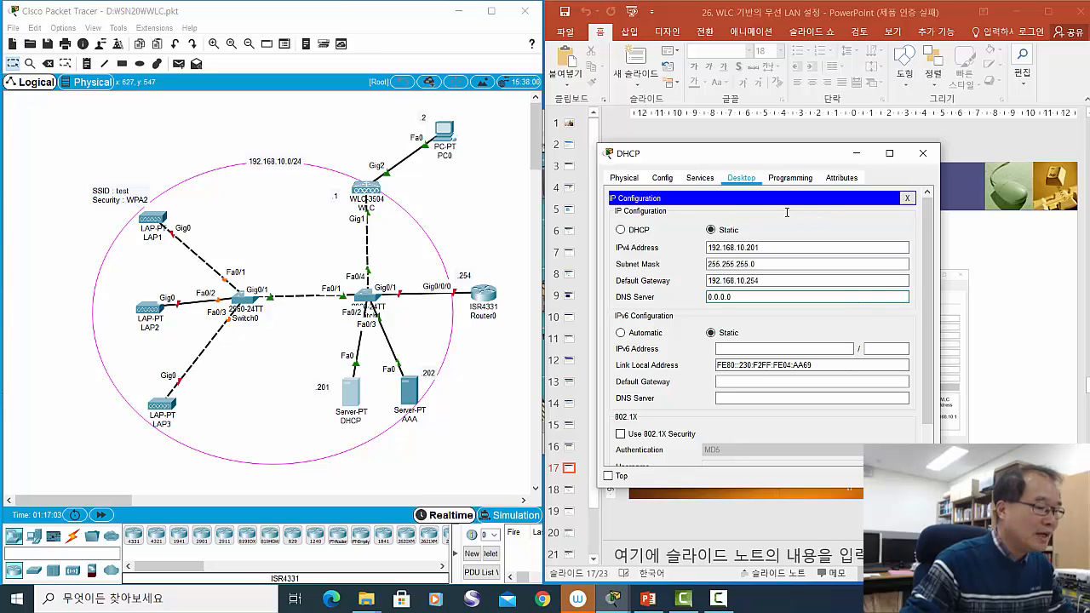
# - Reopen the DHCP server and show its DHCP service settings with the default serverPool
pyautogui.click(922, 154)
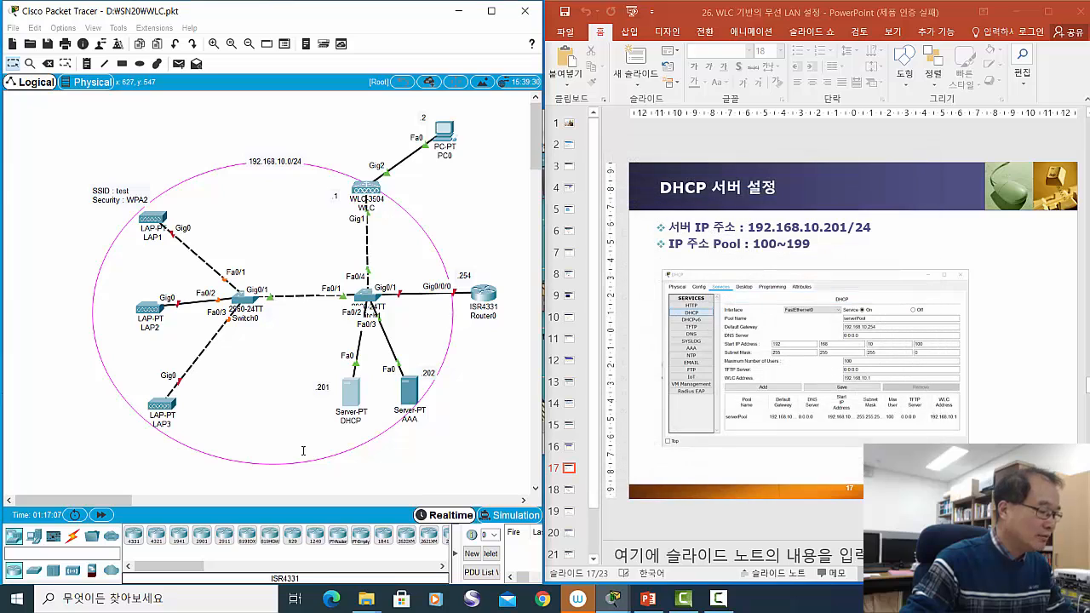
pyautogui.click(356, 397)
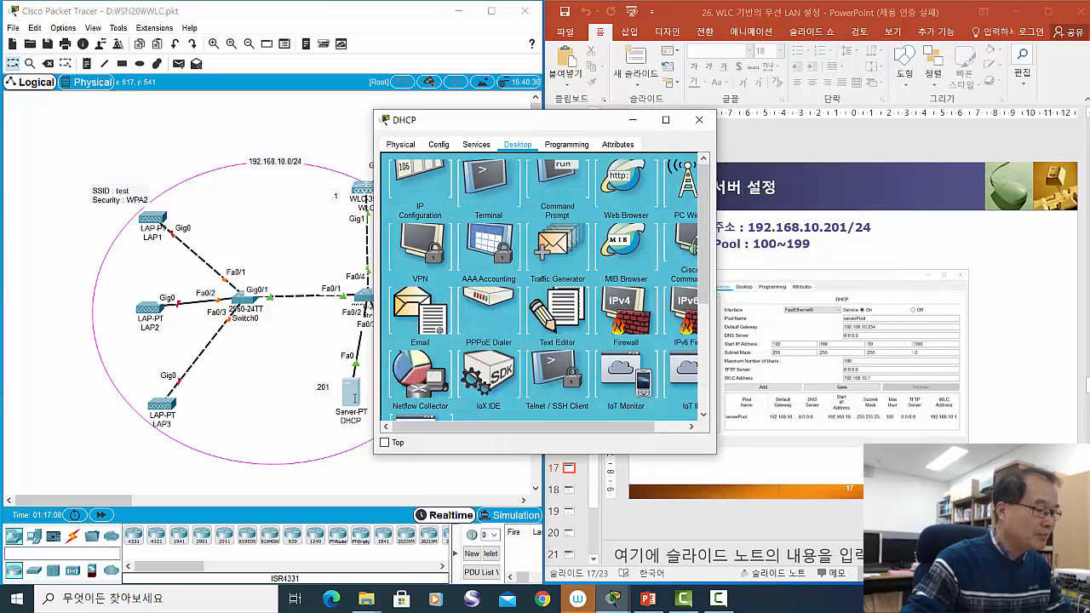
pyautogui.click(476, 144)
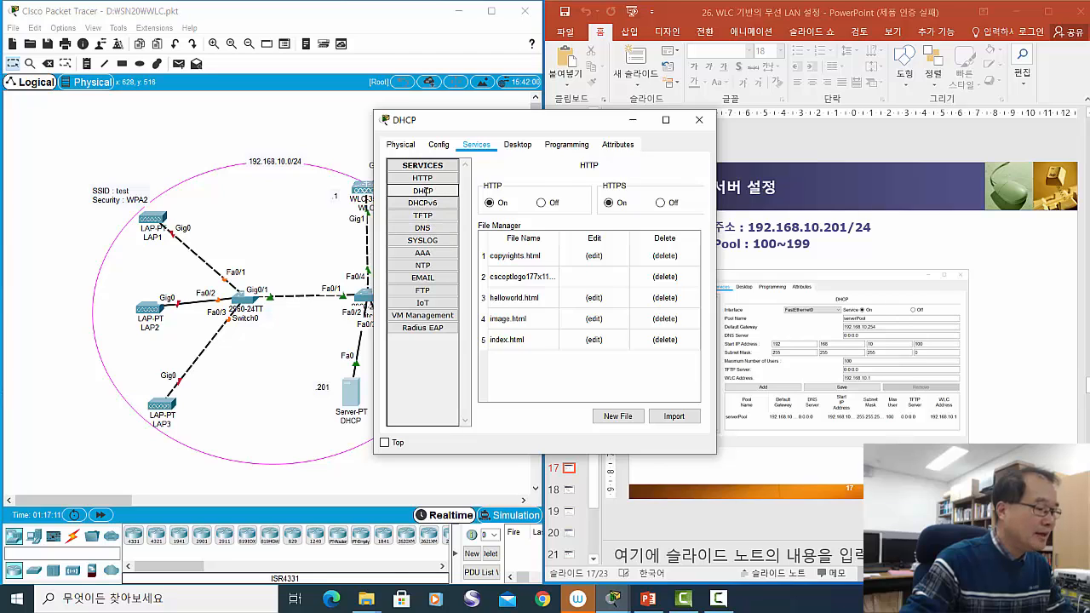
pyautogui.click(430, 190)
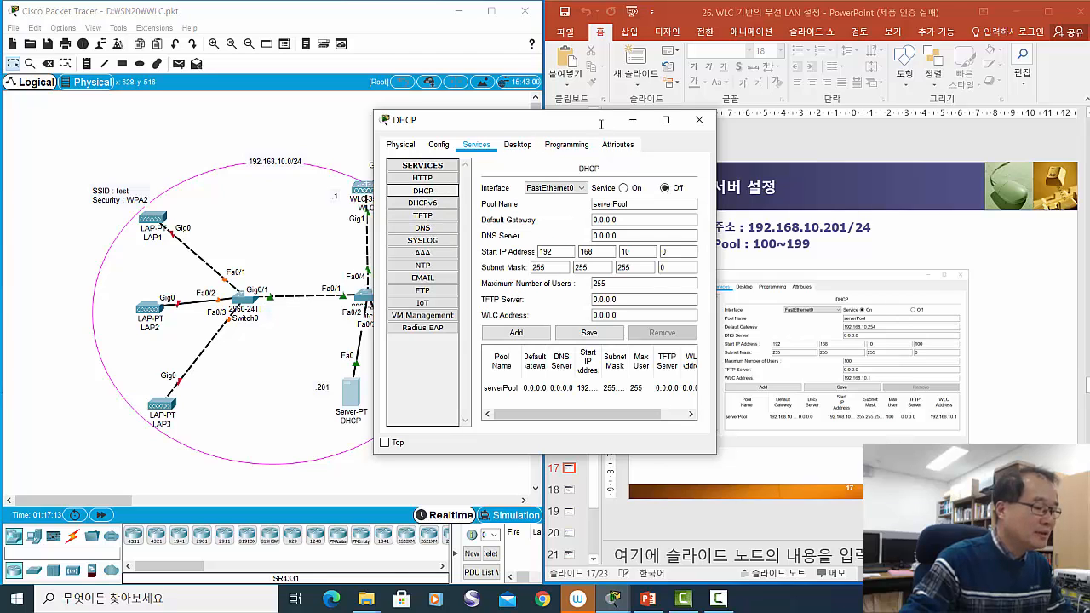
# - Turn the DHCP service on and widen the server window to show the pool table
pyautogui.moveTo(599, 123); pyautogui.dragTo(600, 133)
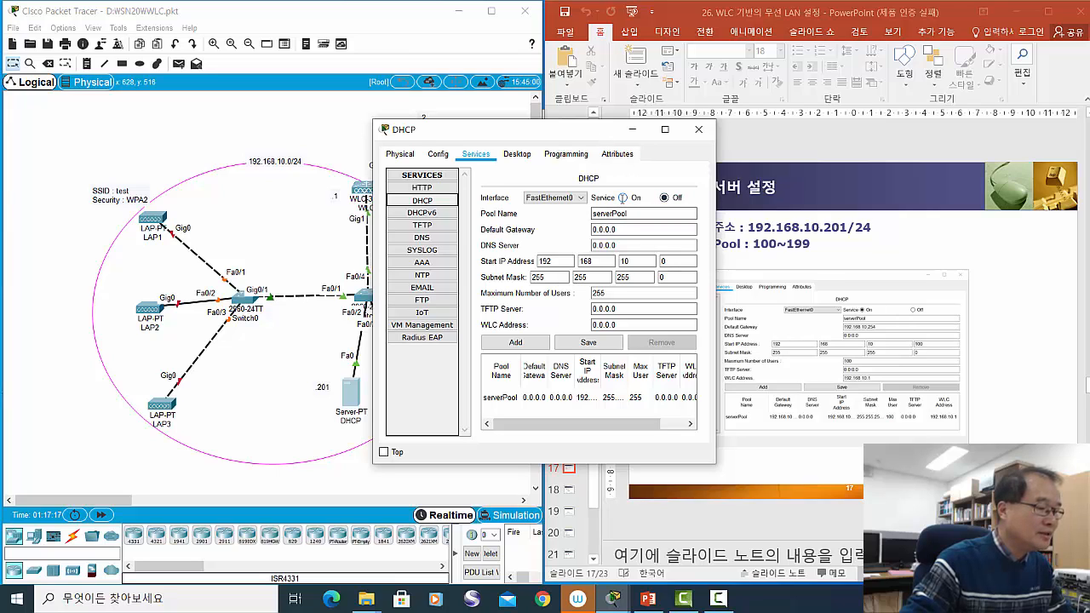
pyautogui.click(622, 198)
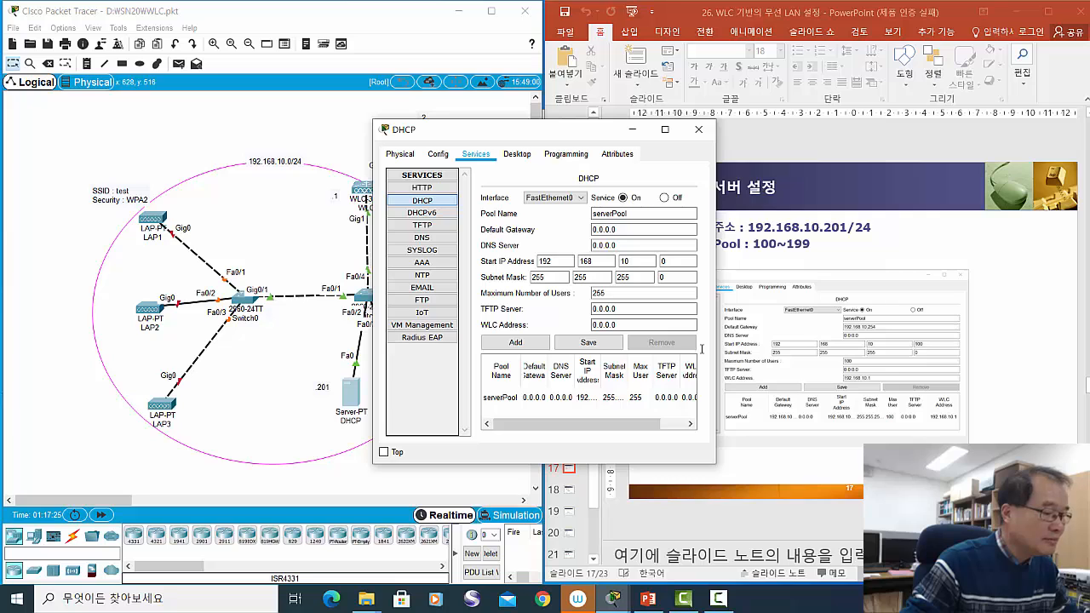
pyautogui.moveTo(720, 356); pyautogui.dragTo(826, 358)
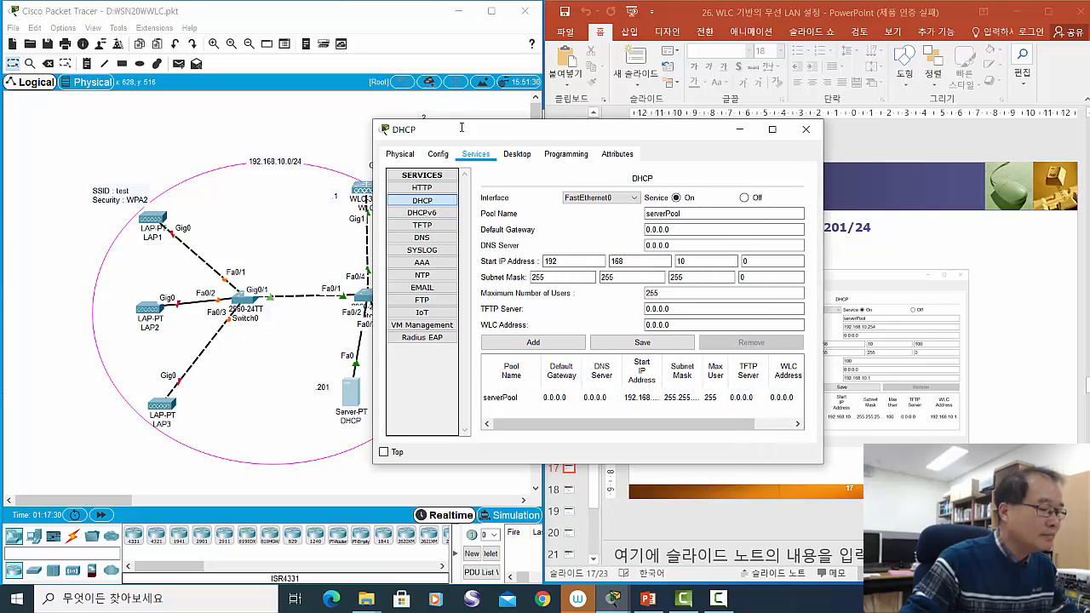
pyautogui.moveTo(460, 127); pyautogui.dragTo(392, 115)
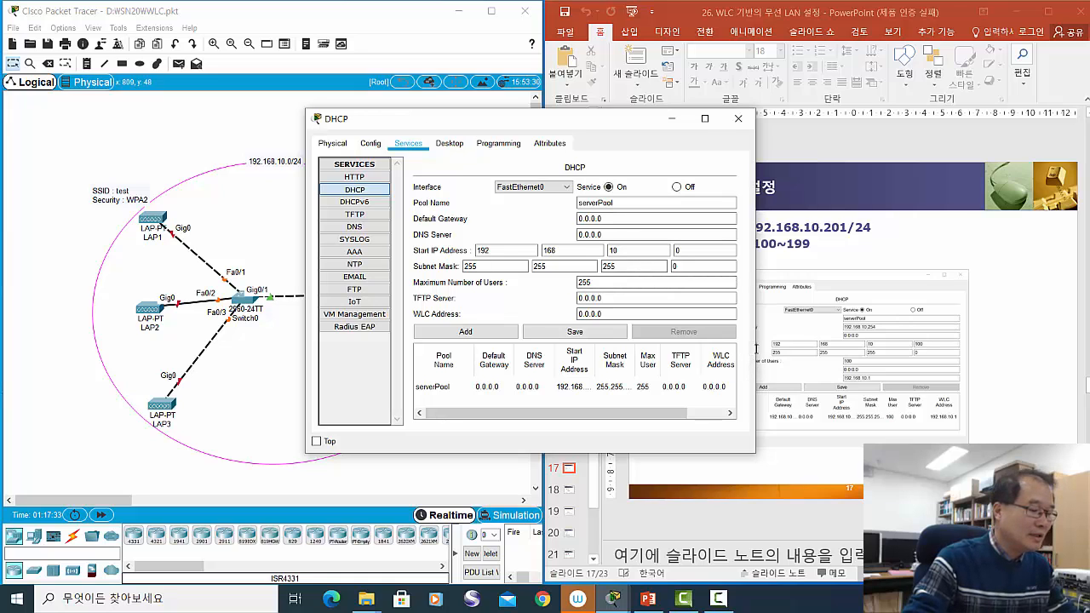
# - Maximize the DHCP settings and set serverPool's default gateway to 192.168.10.254
pyautogui.click(705, 119)
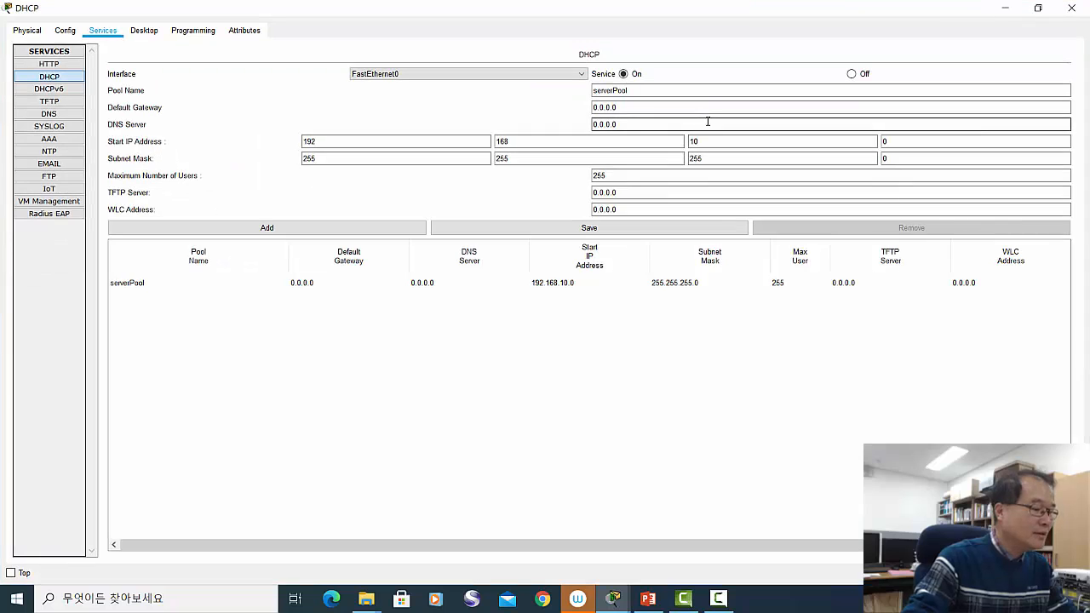
pyautogui.click(372, 163)
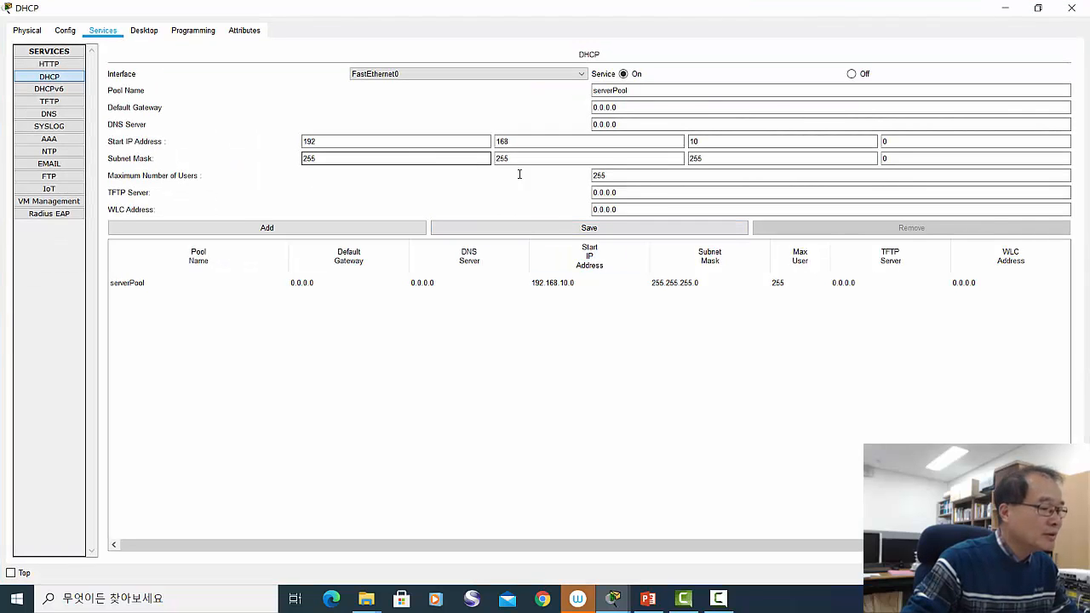
pyautogui.click(331, 142)
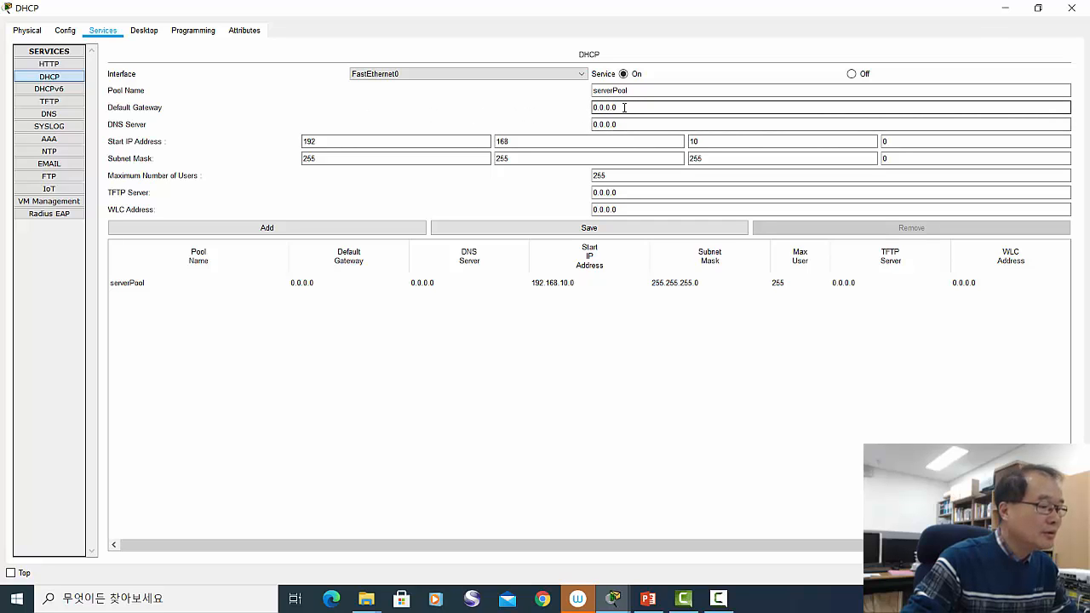
pyautogui.moveTo(620, 107); pyautogui.dragTo(598, 108)
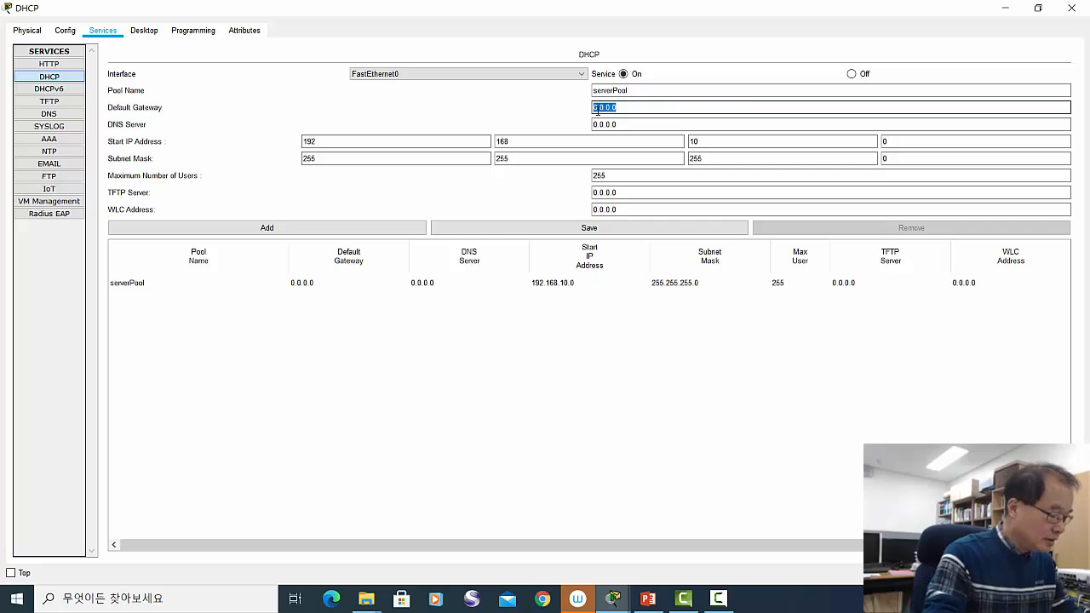
pyautogui.write('192.168')
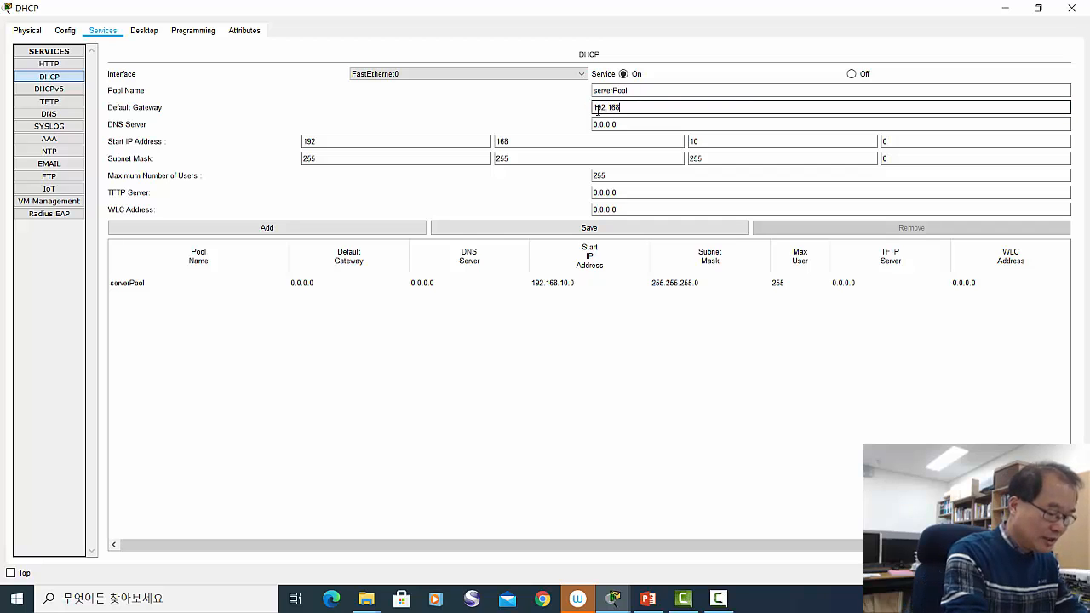
pyautogui.write('.10')
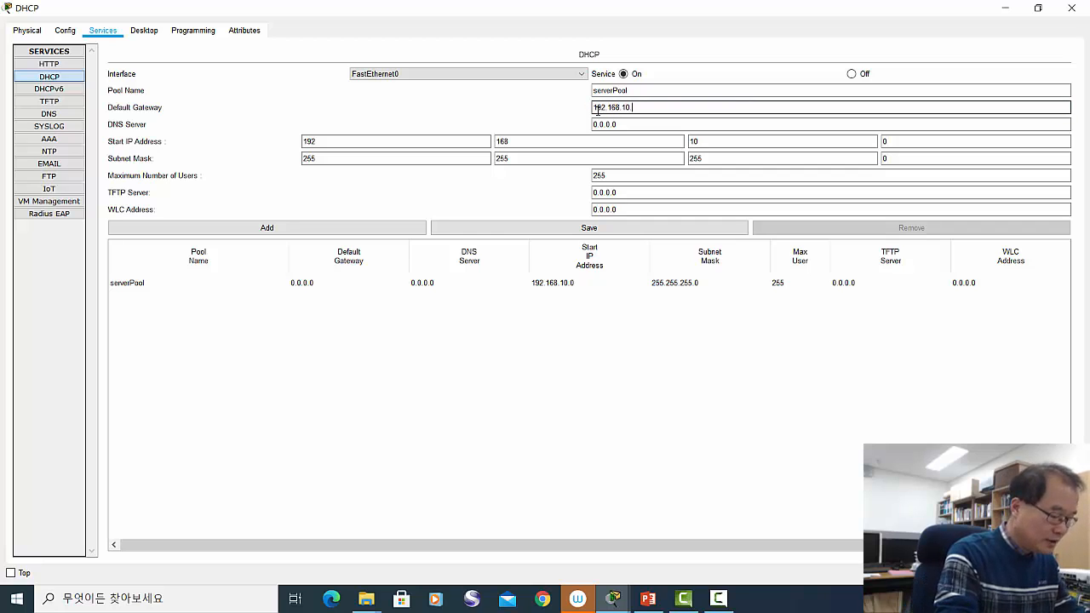
pyautogui.write('.254')
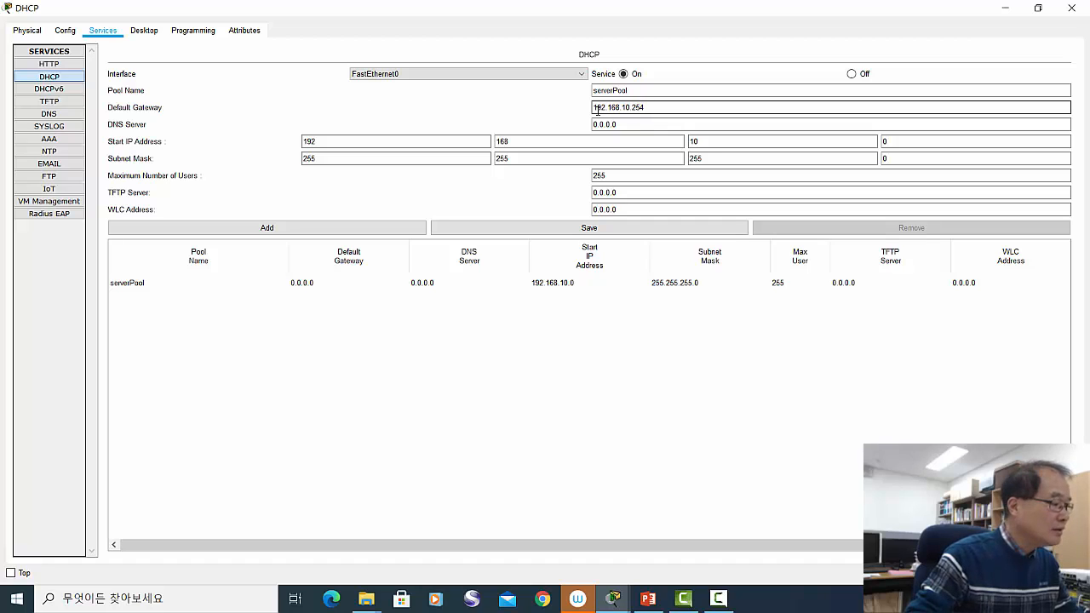
pyautogui.click(651, 126)
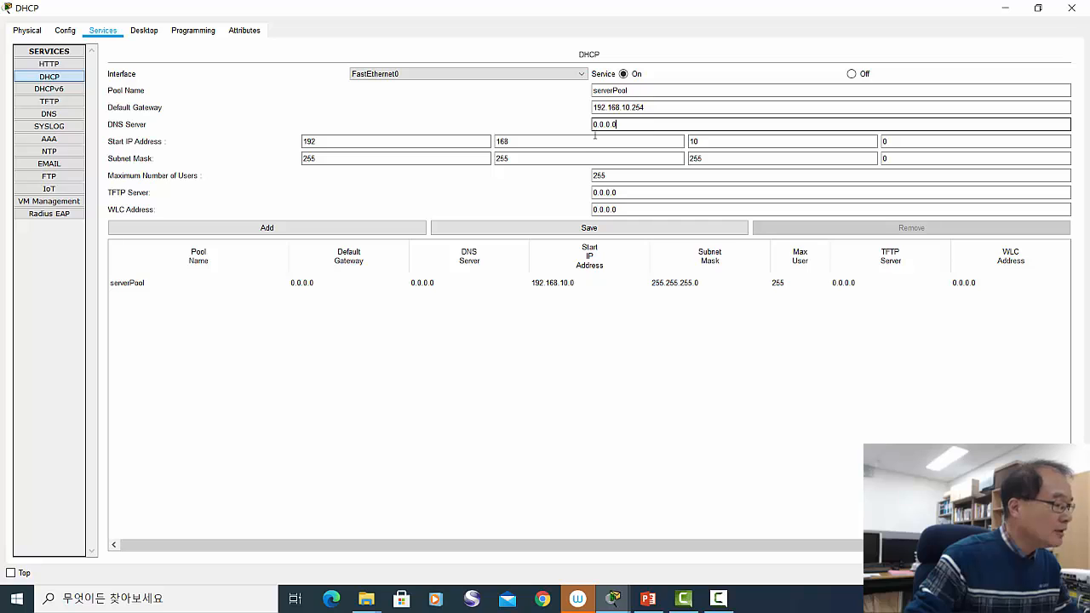
# - Set start address 192.168.10.100 and maximum users 100, then save serverPool
pyautogui.click(904, 146)
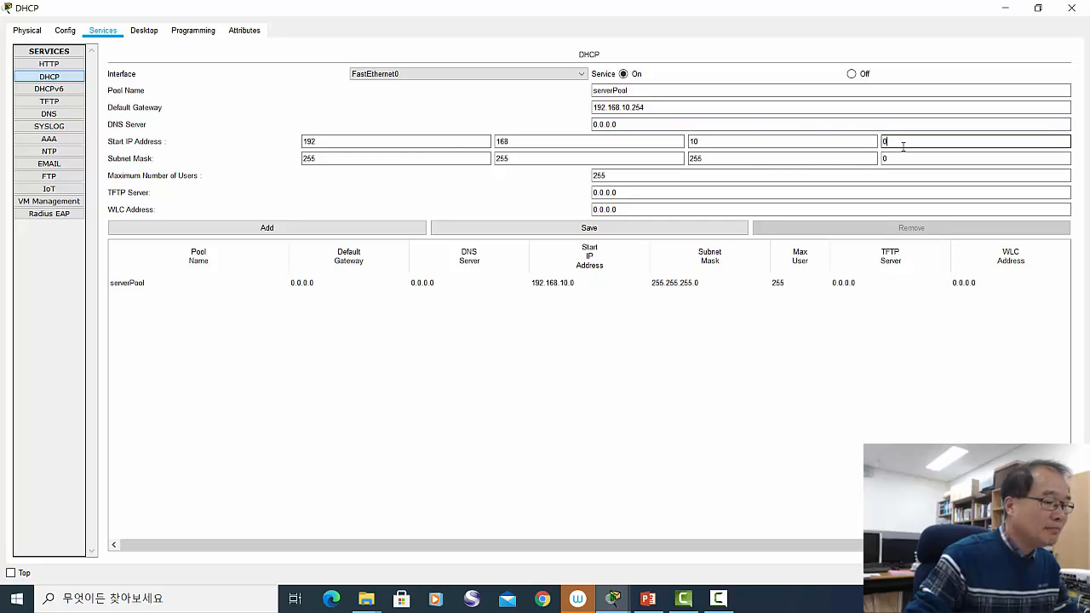
pyautogui.write('100')
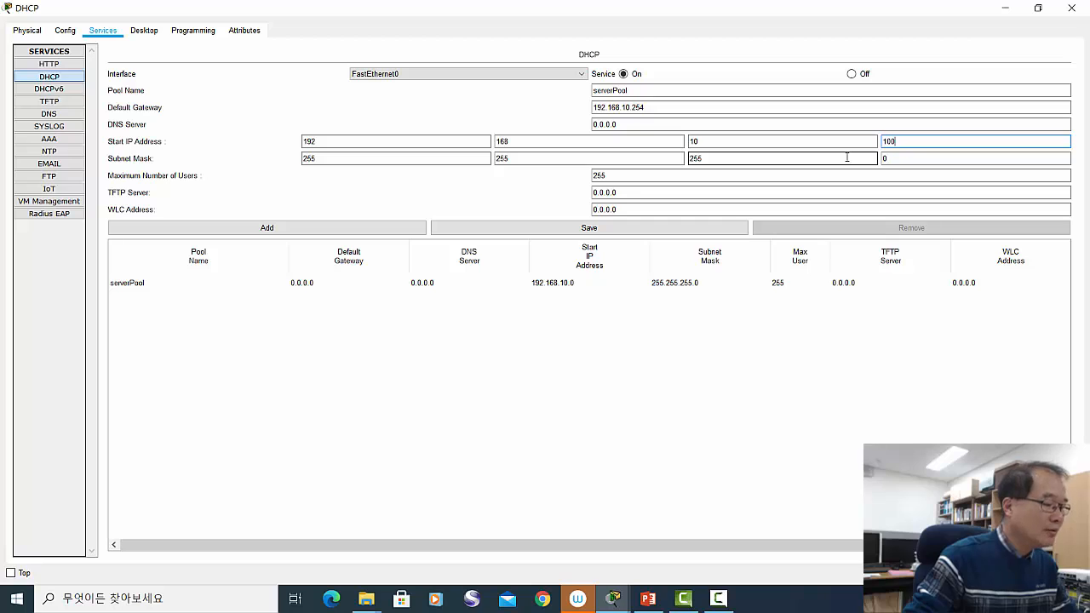
pyautogui.click(612, 176)
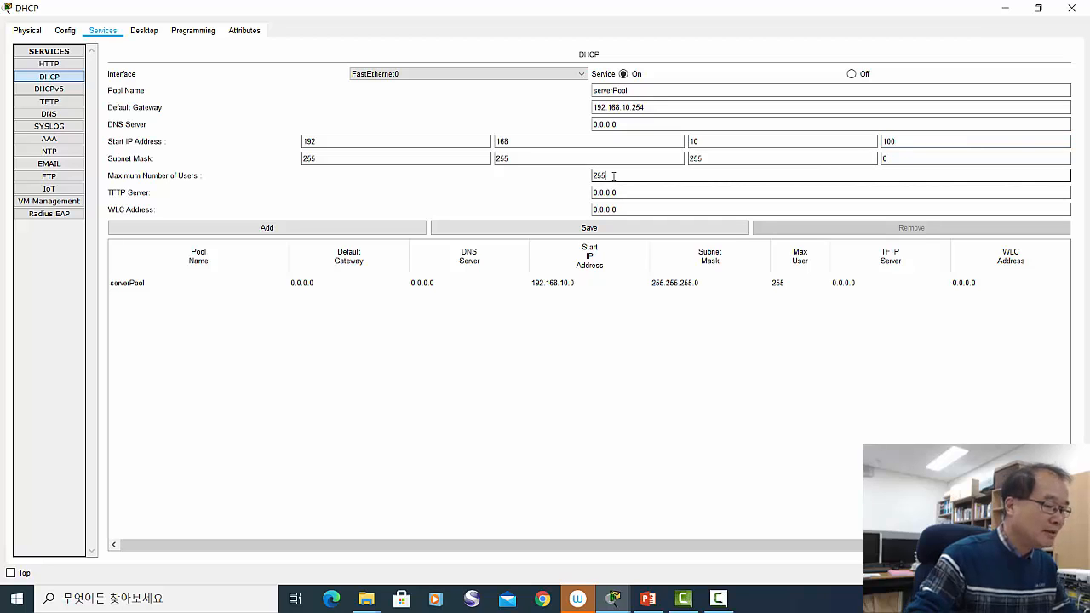
pyautogui.press('BackSpace')
pyautogui.press('BackSpace')
pyautogui.press('BackSpace')
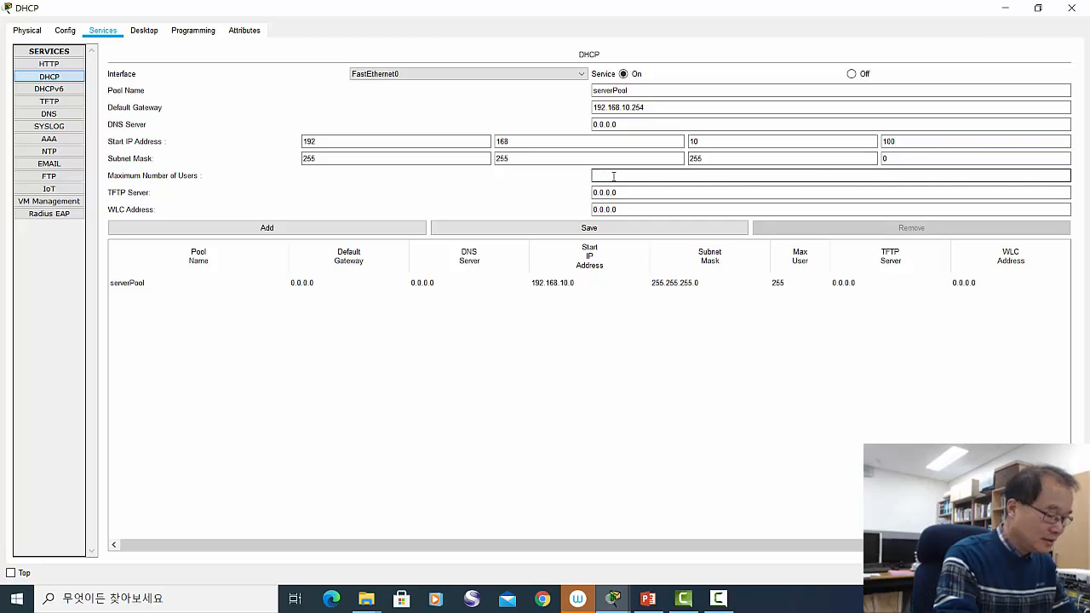
pyautogui.write('100')
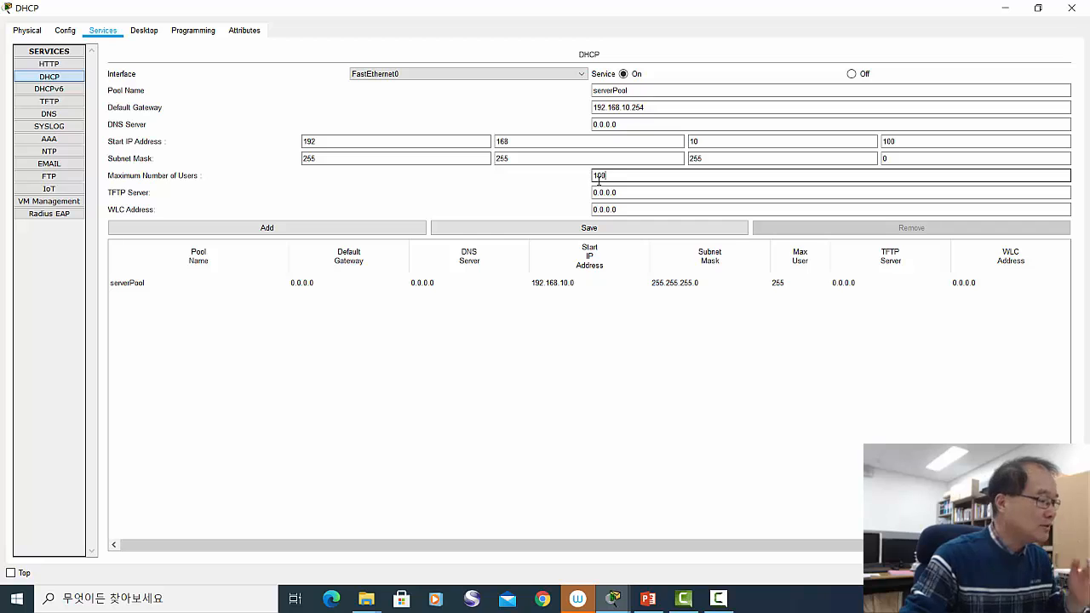
pyautogui.click(609, 183)
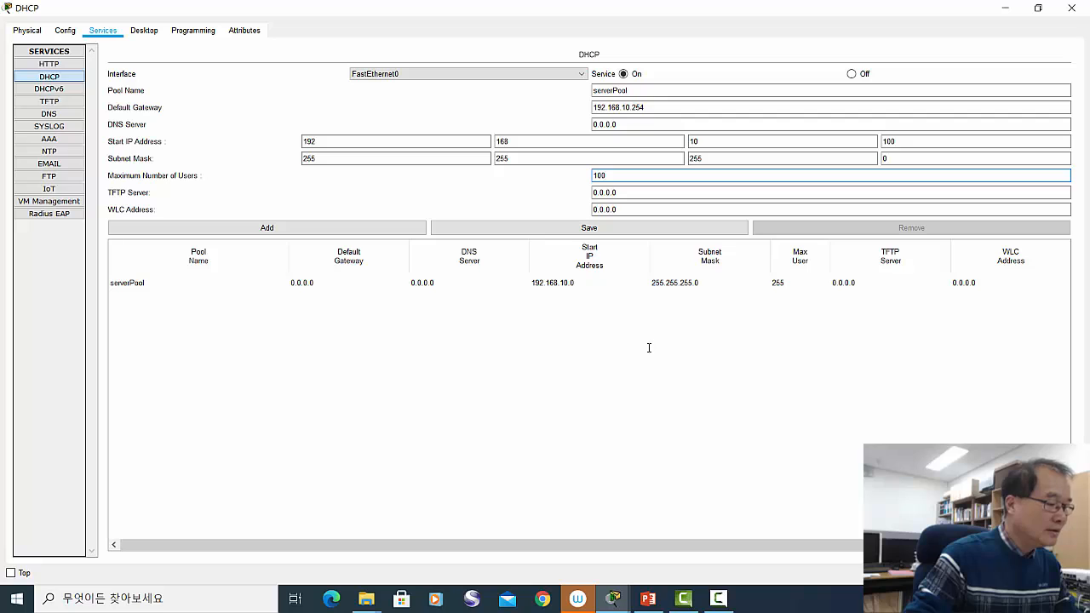
pyautogui.click(579, 228)
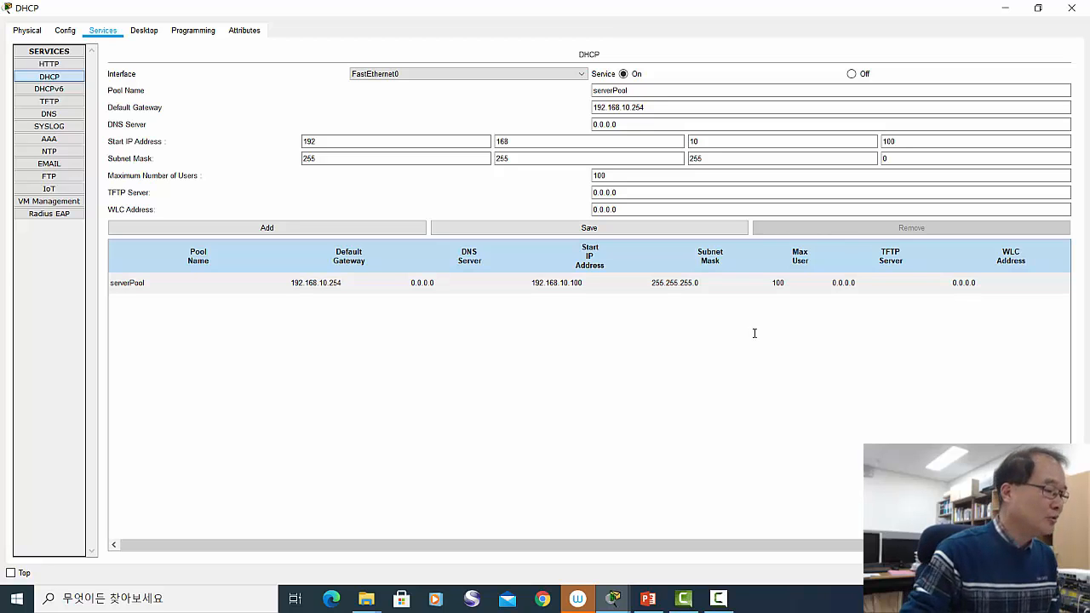
# - Restore the DHCP settings window and close it to reveal the topology
pyautogui.click(1037, 7)
pyautogui.moveTo(550, 112); pyautogui.dragTo(722, 137)
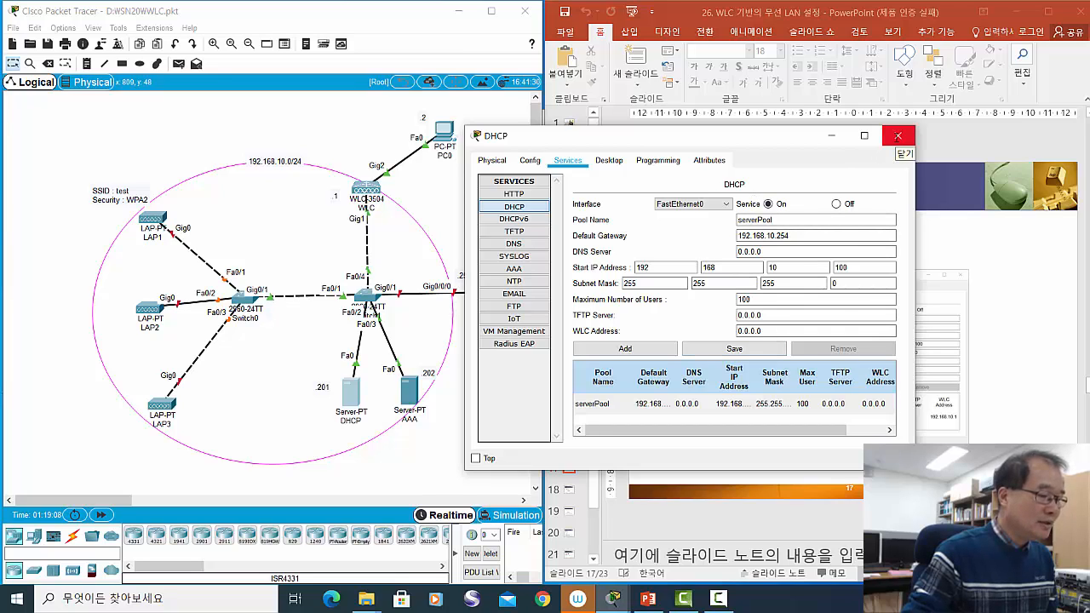
pyautogui.click(897, 136)
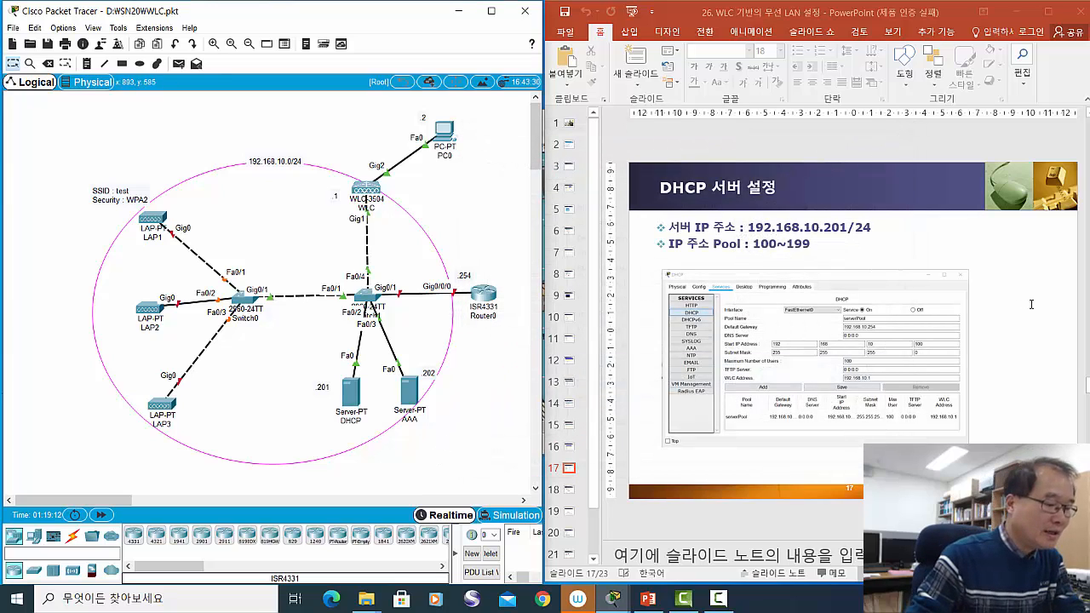
# - Advance the lecture slides to LAP Power-On and reposition the WLC on the topology
pyautogui.click(1030, 304)
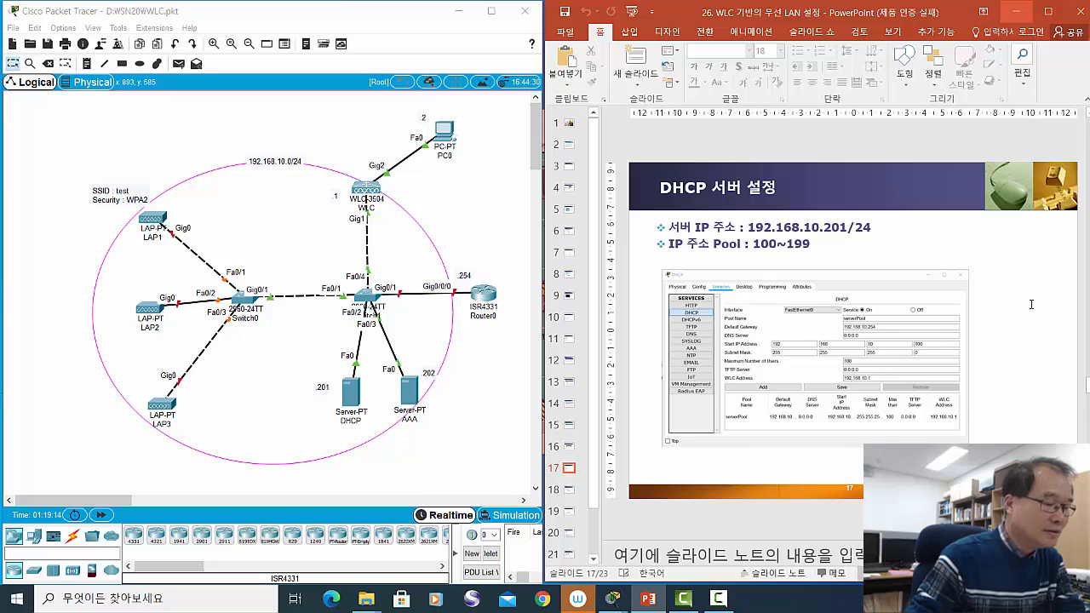
pyautogui.scroll(-1, 1030, 304)
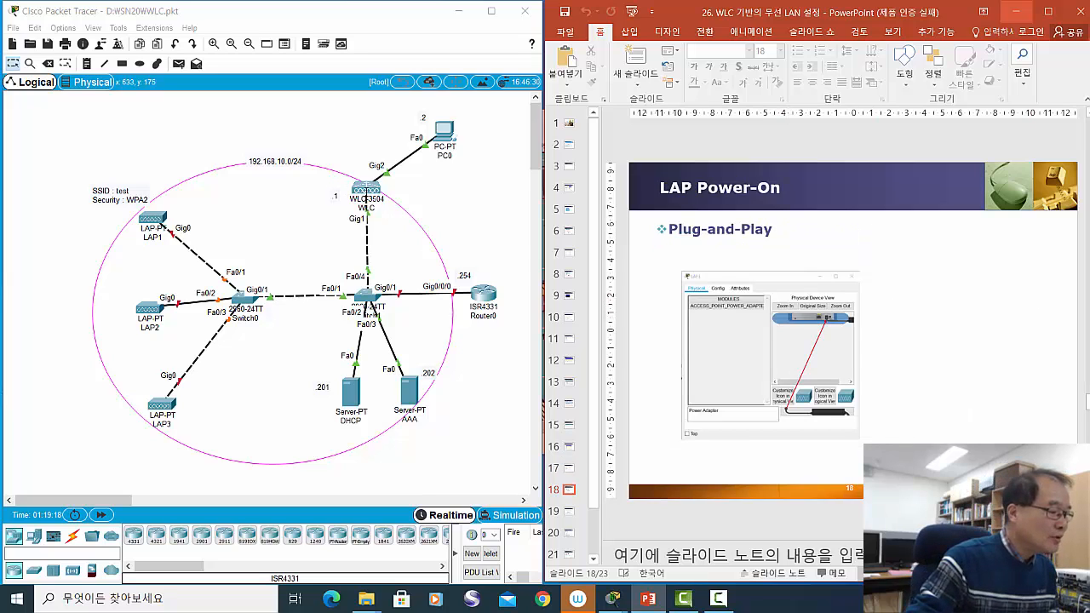
pyautogui.moveTo(365, 190); pyautogui.dragTo(368, 184)
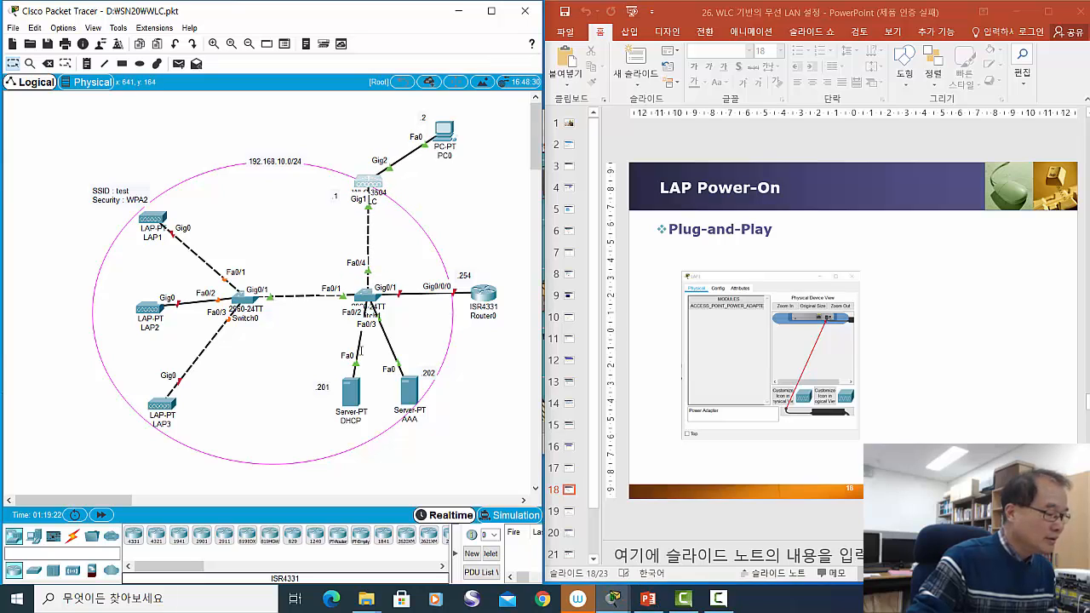
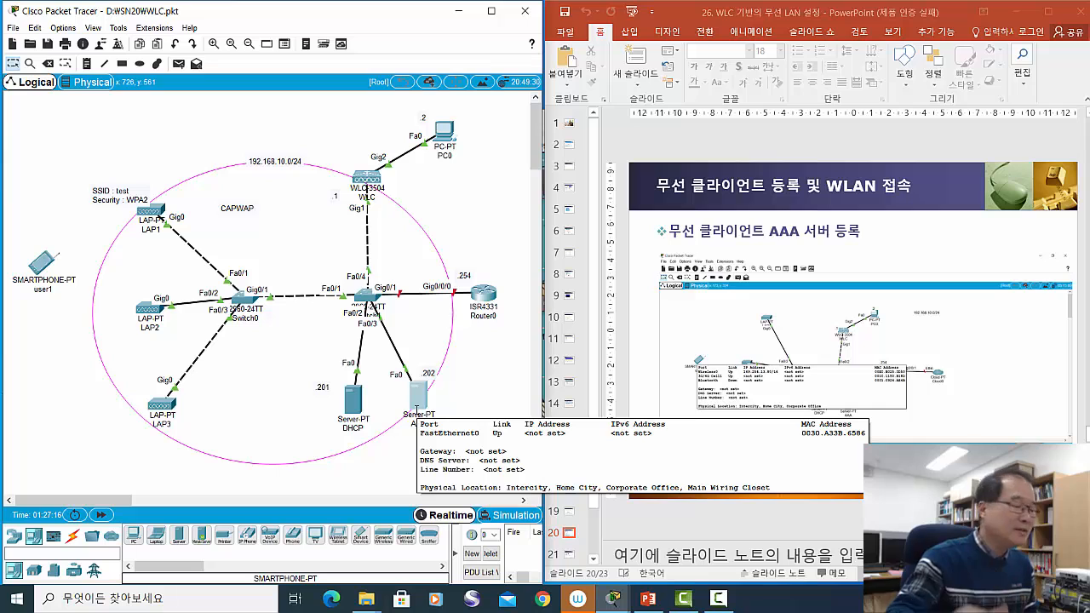
# - Tidy smartphone user1 and the AAA server on the map, then advance slides to AAA registration
pyautogui.moveTo(36, 263); pyautogui.dragTo(42, 276)
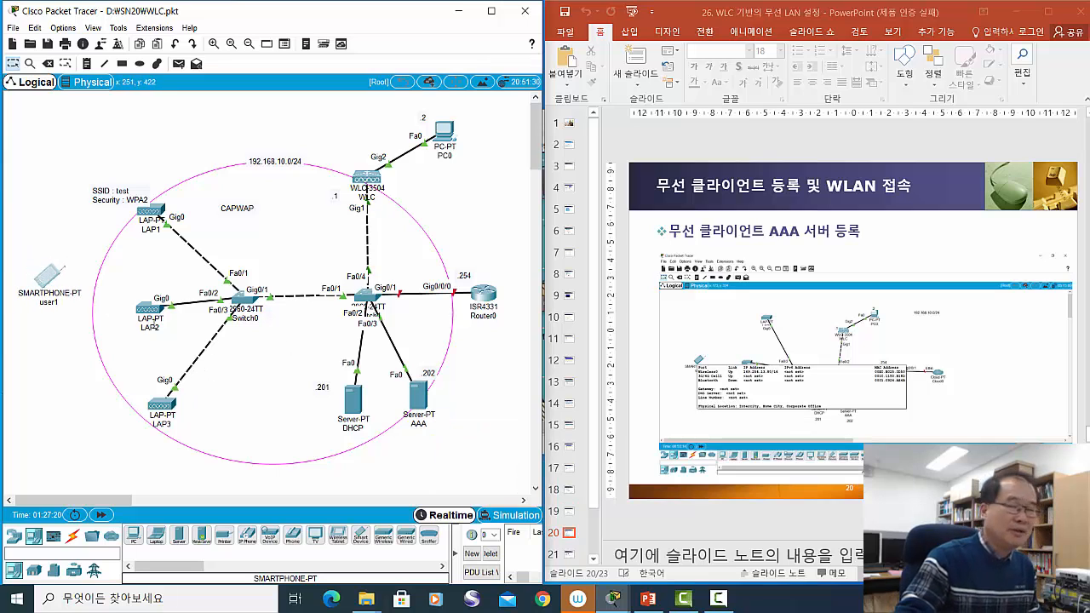
pyautogui.moveTo(146, 314)
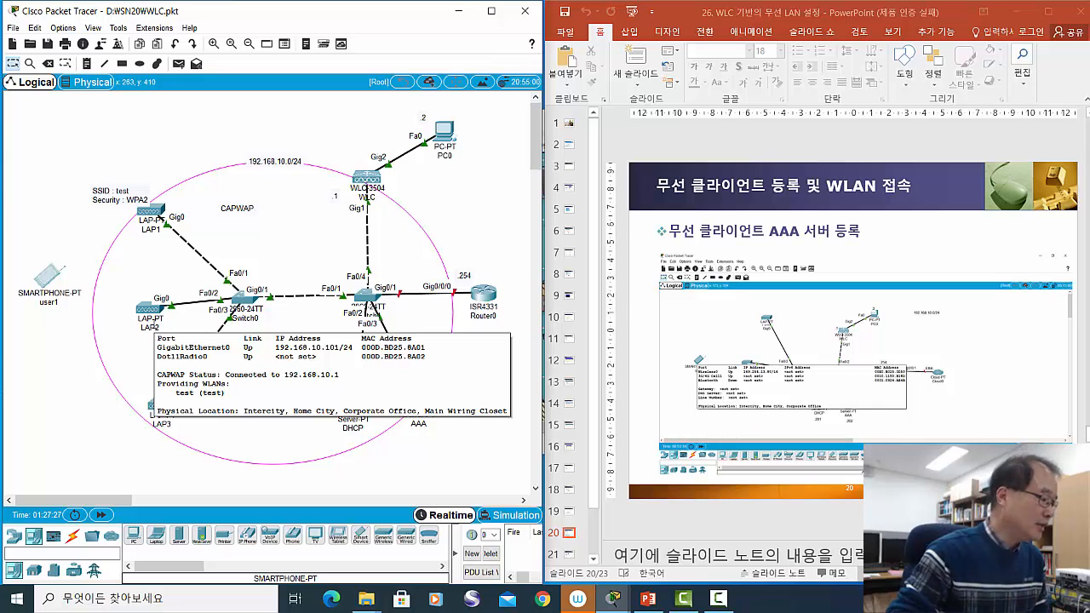
pyautogui.moveTo(41, 284); pyautogui.dragTo(21, 258)
pyautogui.moveTo(423, 401); pyautogui.dragTo(429, 405)
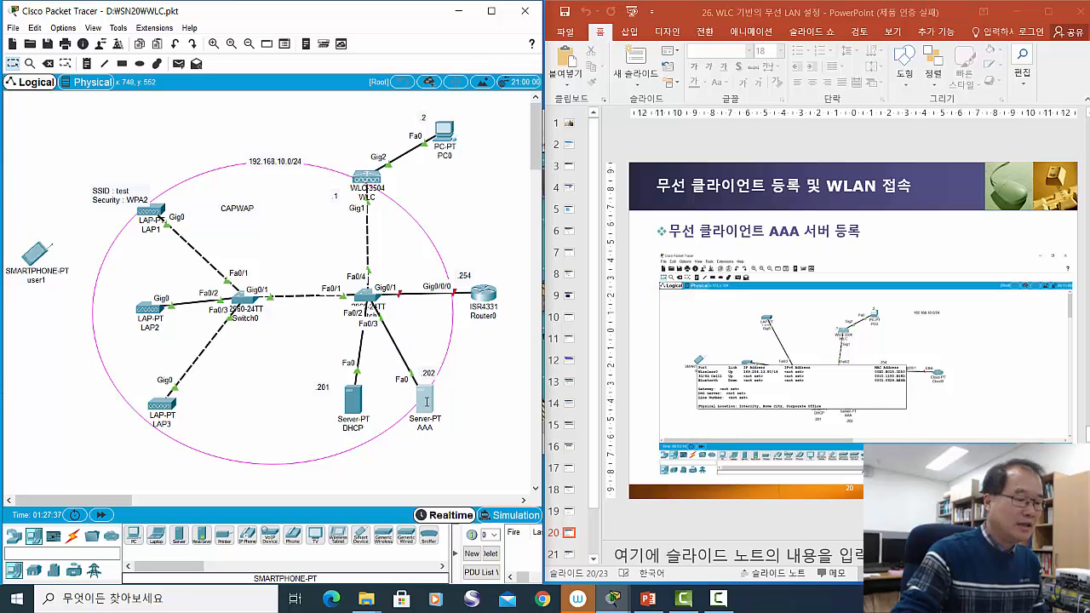
pyautogui.click(928, 247)
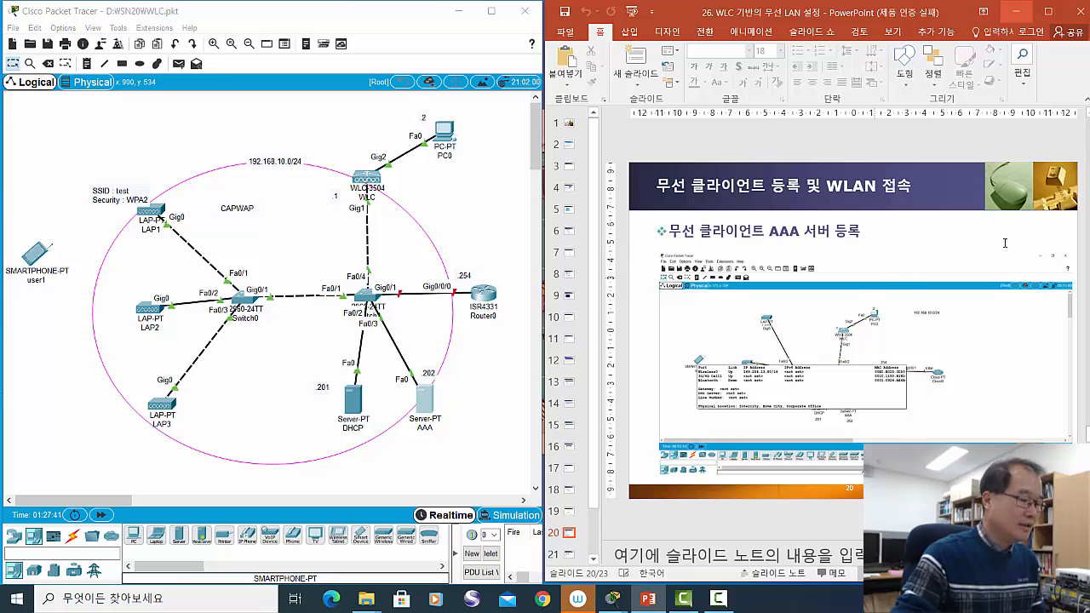
pyautogui.scroll(-1, 1013, 240)
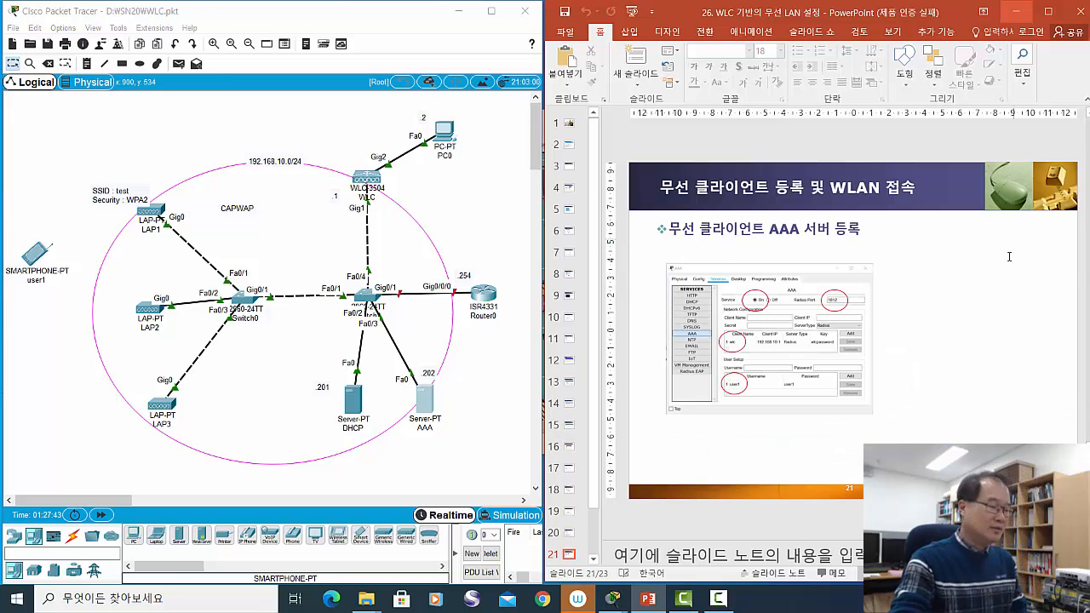
# - Give the AAA server static IP 192.168.10.202, mask 255.255.255.0 and gateway 192.168.10.254
pyautogui.click(425, 400)
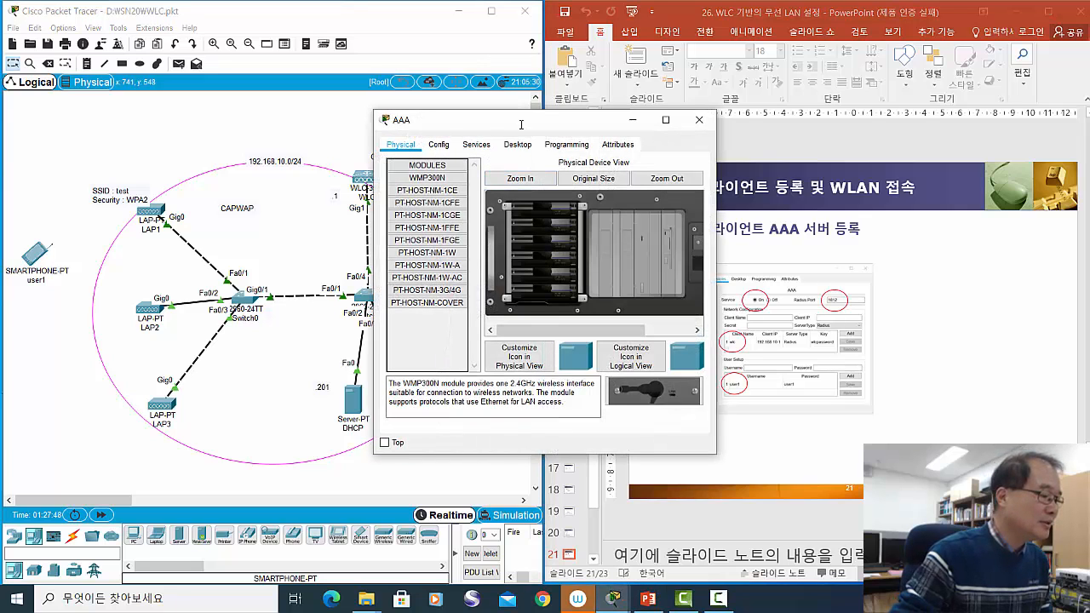
pyautogui.moveTo(513, 130); pyautogui.dragTo(481, 151)
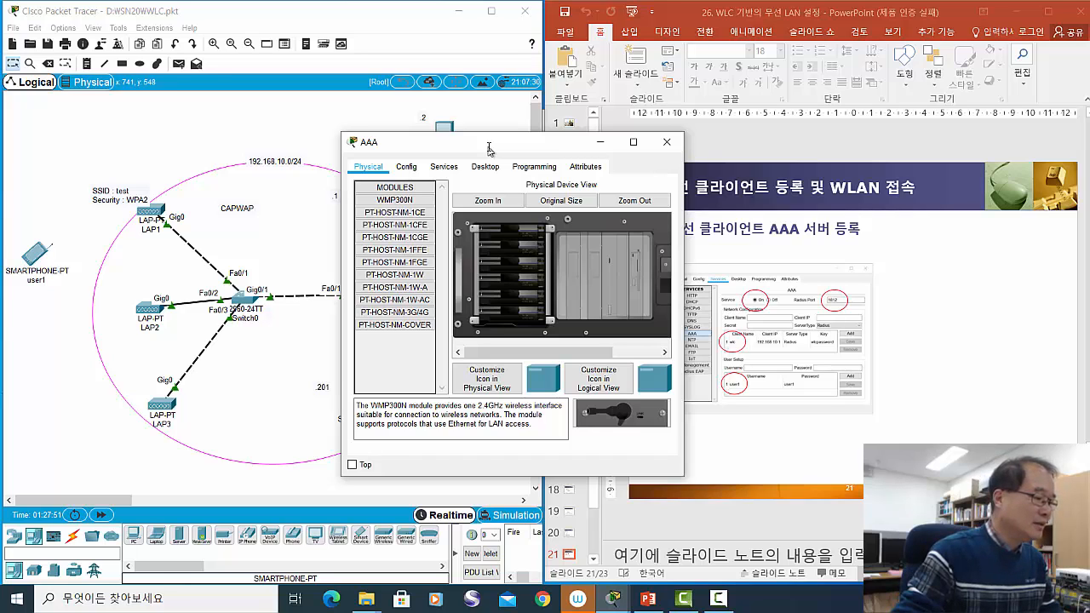
pyautogui.click(485, 167)
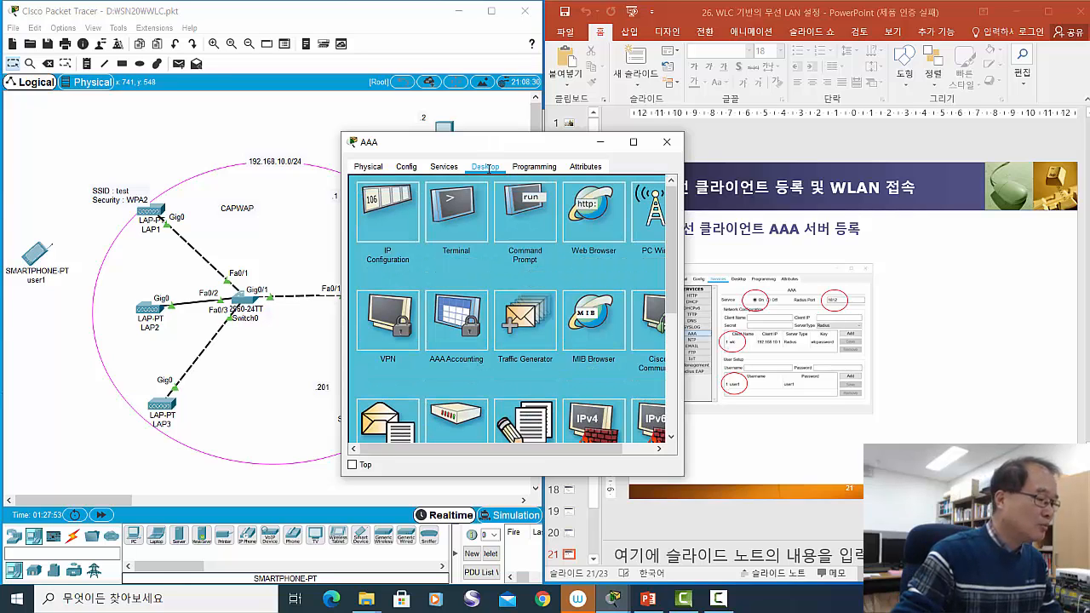
pyautogui.click(386, 219)
pyautogui.moveTo(479, 142); pyautogui.dragTo(616, 185)
pyautogui.click(620, 278)
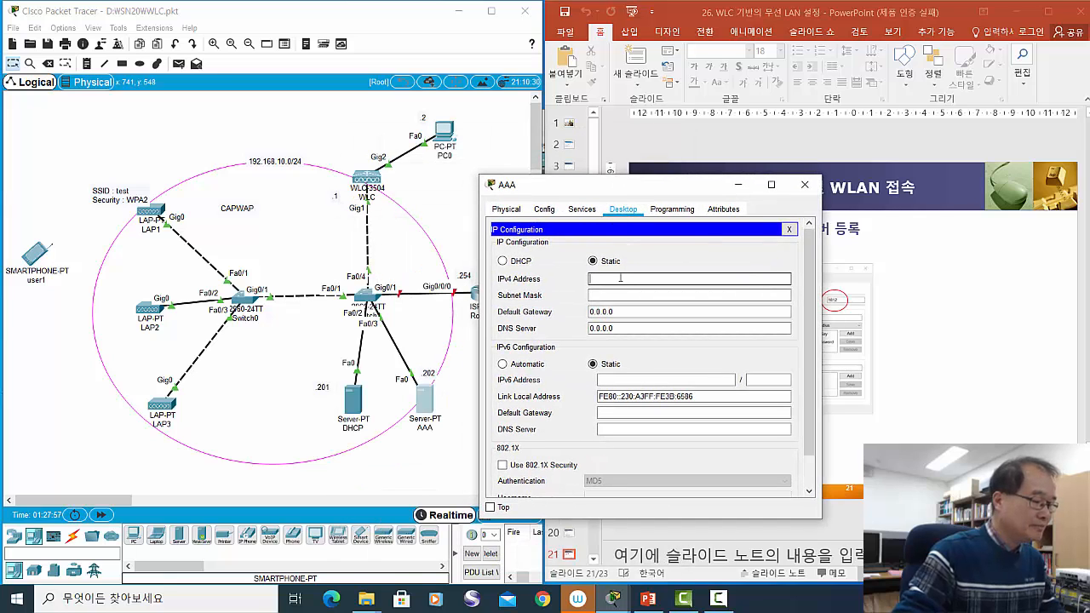
pyautogui.write('192.1')
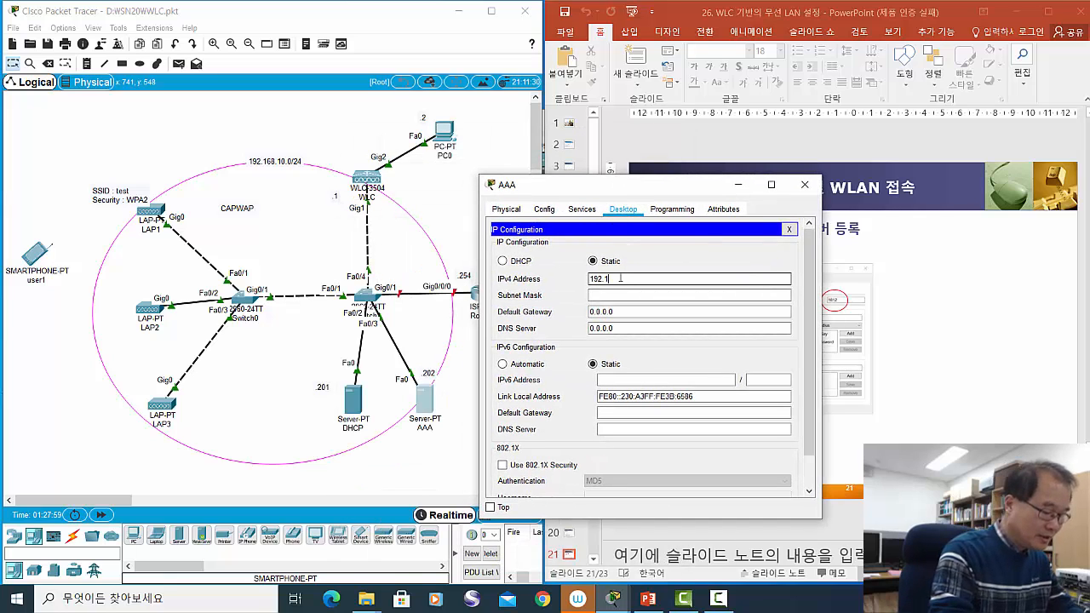
pyautogui.write('68.')
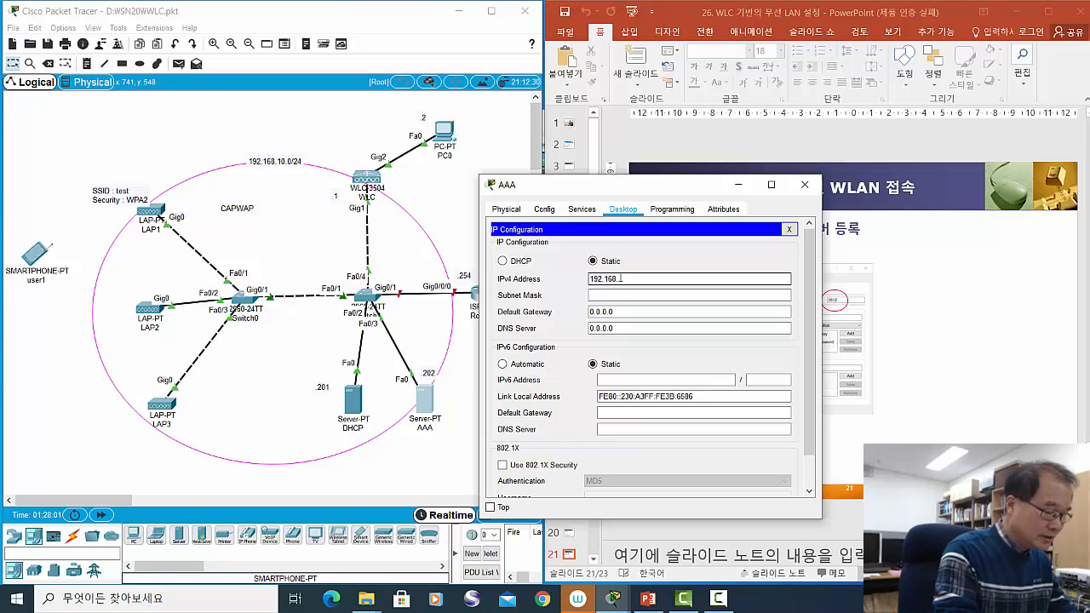
pyautogui.write('10.202')
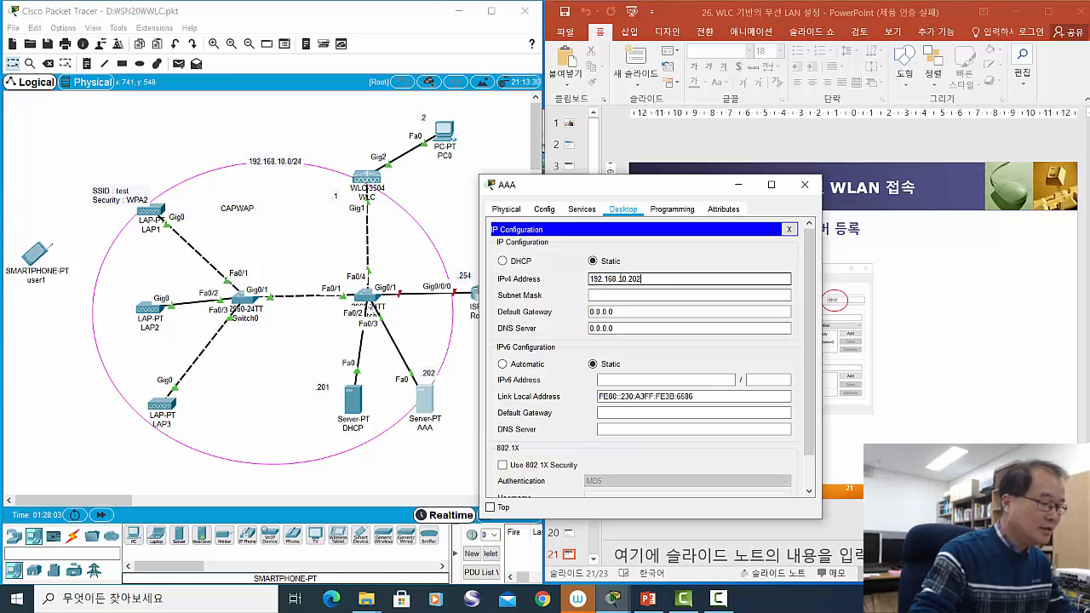
pyautogui.click(668, 296)
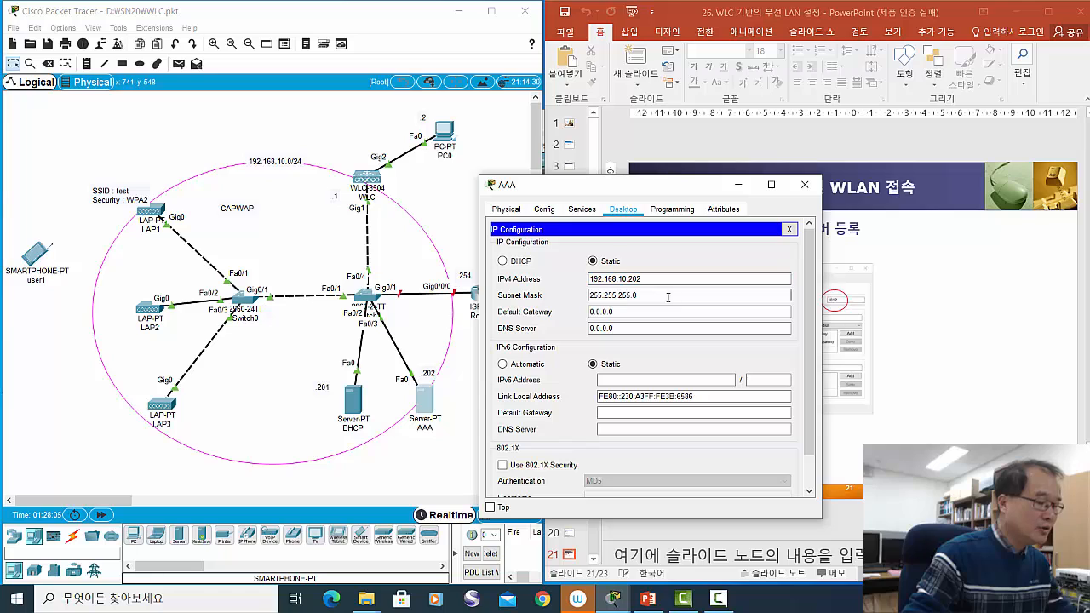
pyautogui.click(632, 312)
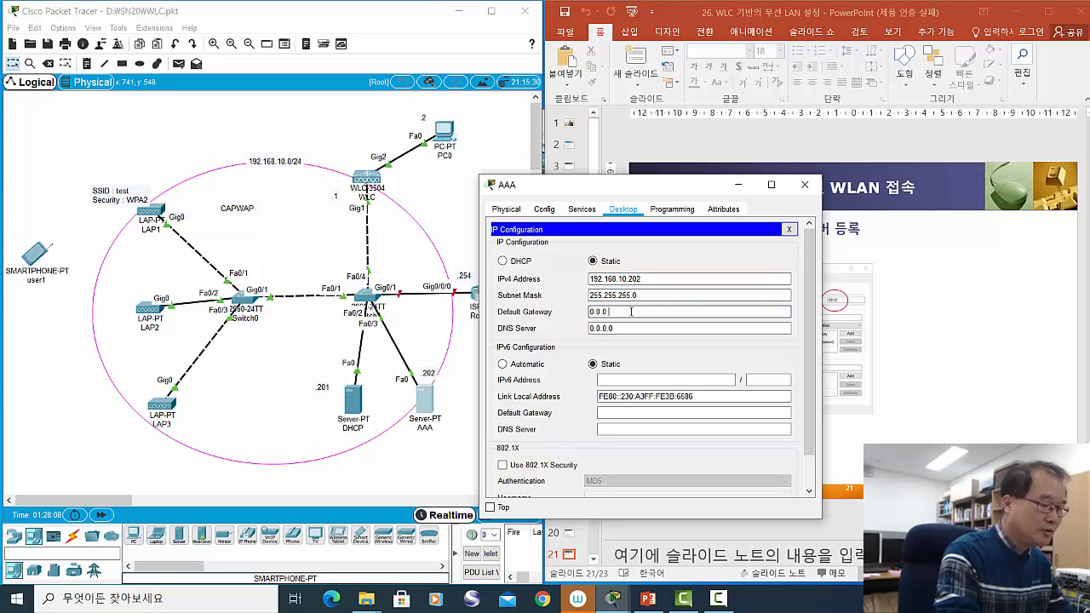
pyautogui.press('BackSpace')
pyautogui.press('BackSpace')
pyautogui.press('BackSpace')
pyautogui.press('BackSpace')
pyautogui.press('BackSpace')
pyautogui.write('192')
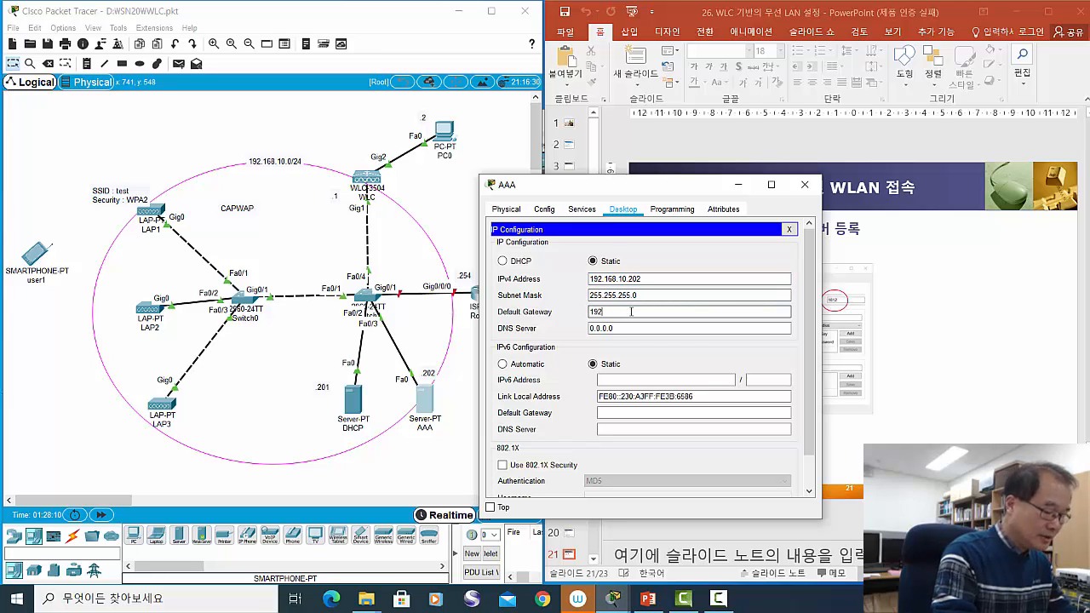
pyautogui.write('.168.')
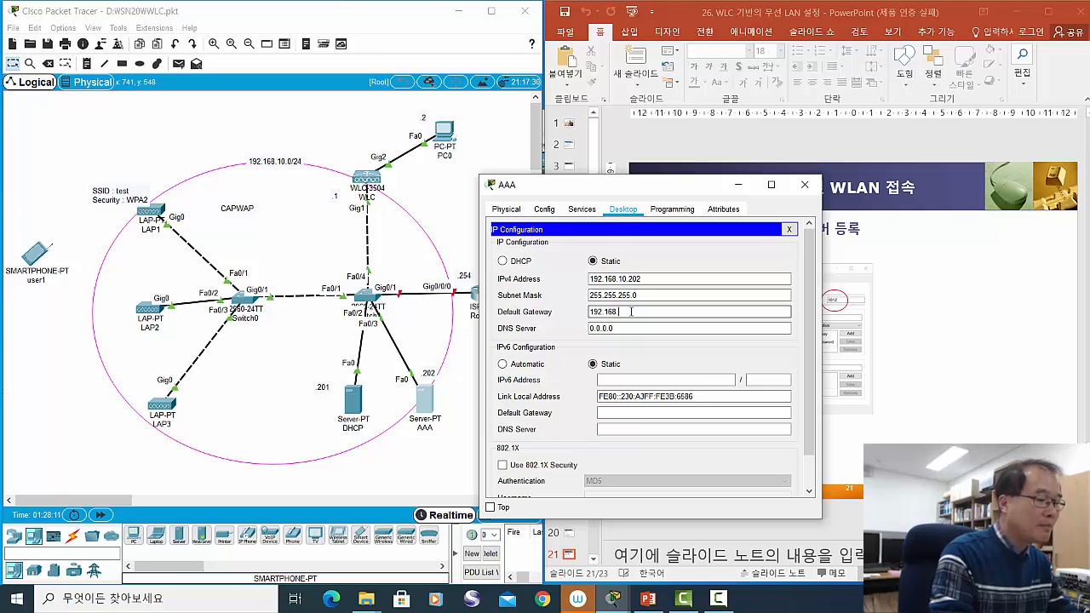
pyautogui.write('10.2')
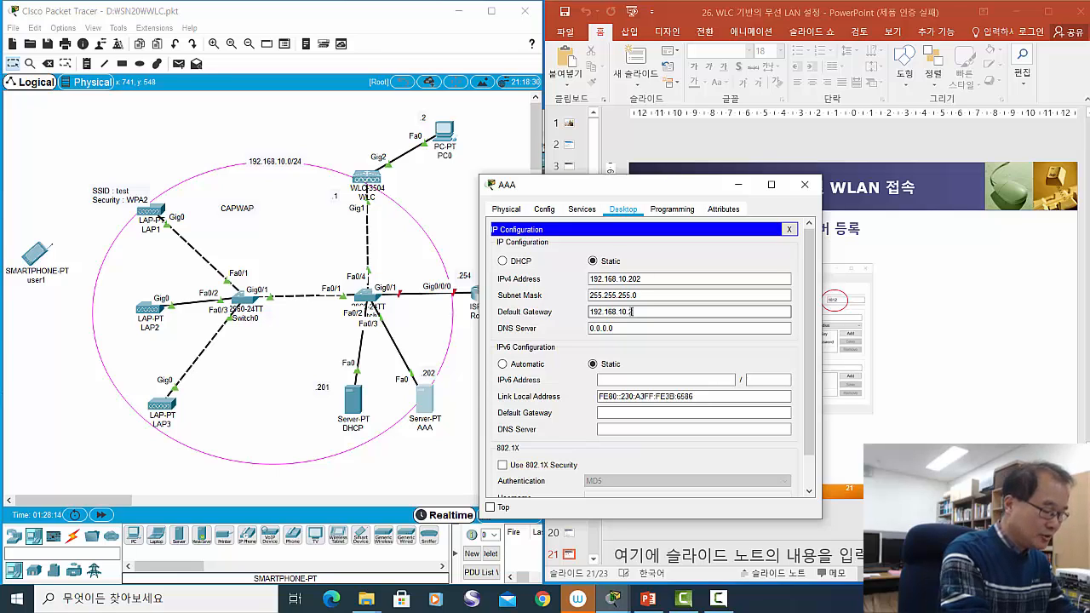
pyautogui.write('54')
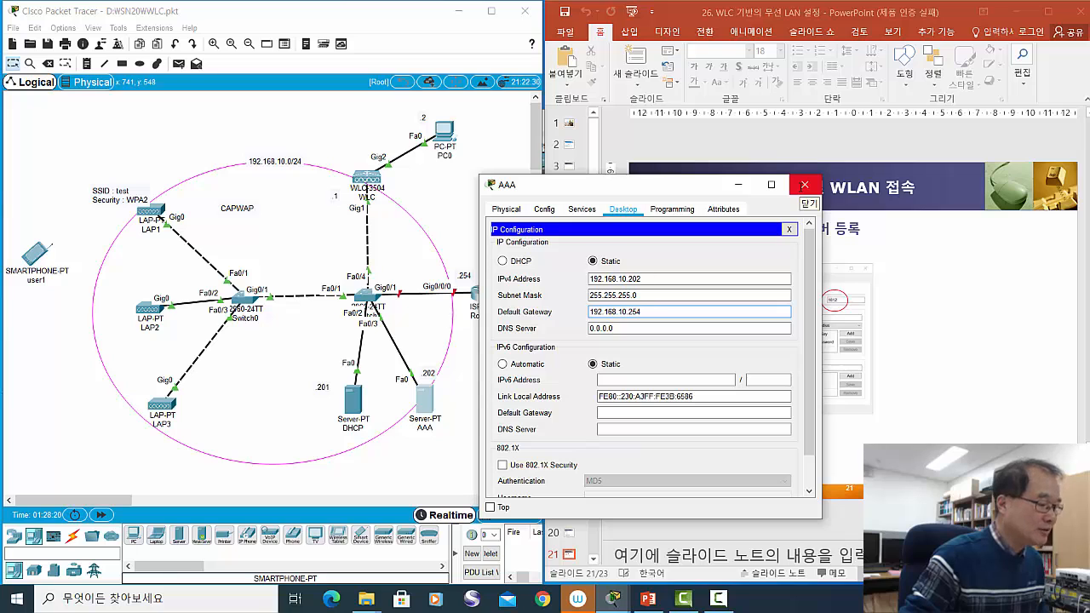
pyautogui.click(804, 185)
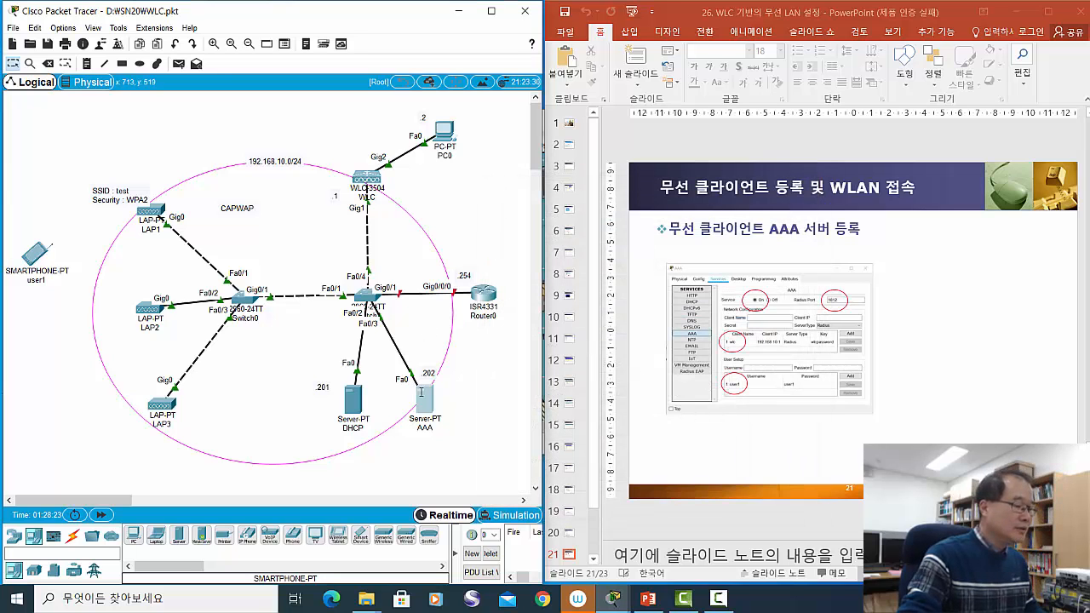
# - Open the AAA server's AAA service settings and switch the service on
pyautogui.click(422, 396)
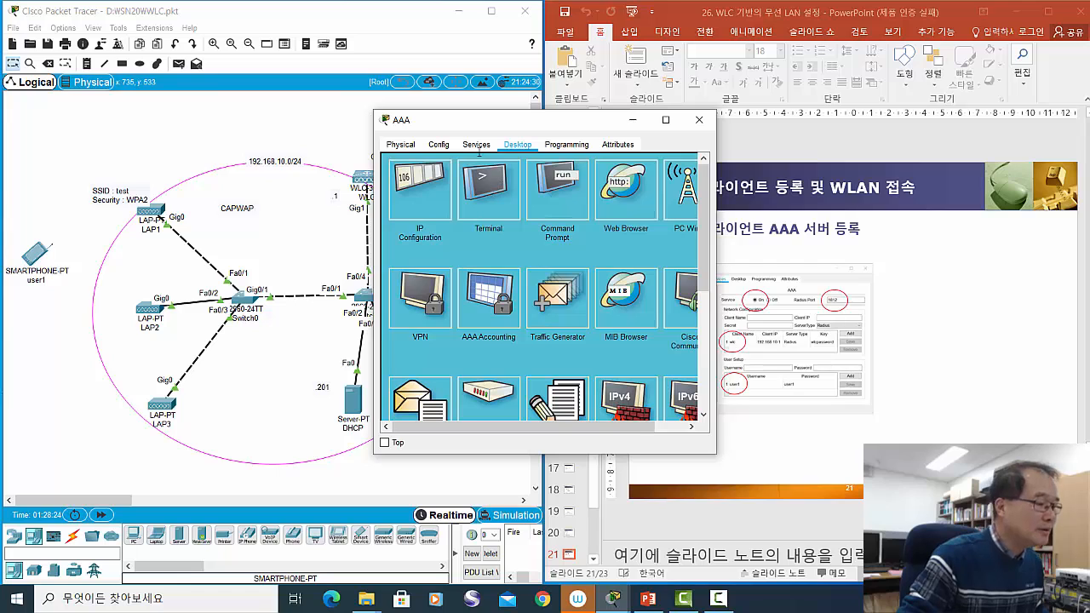
pyautogui.click(477, 148)
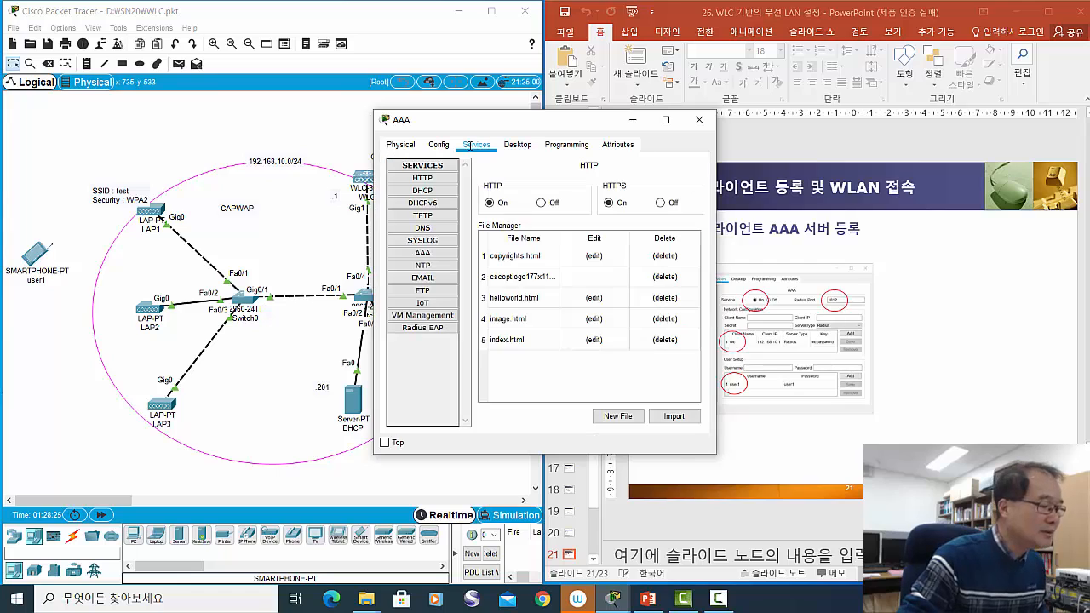
pyautogui.click(424, 253)
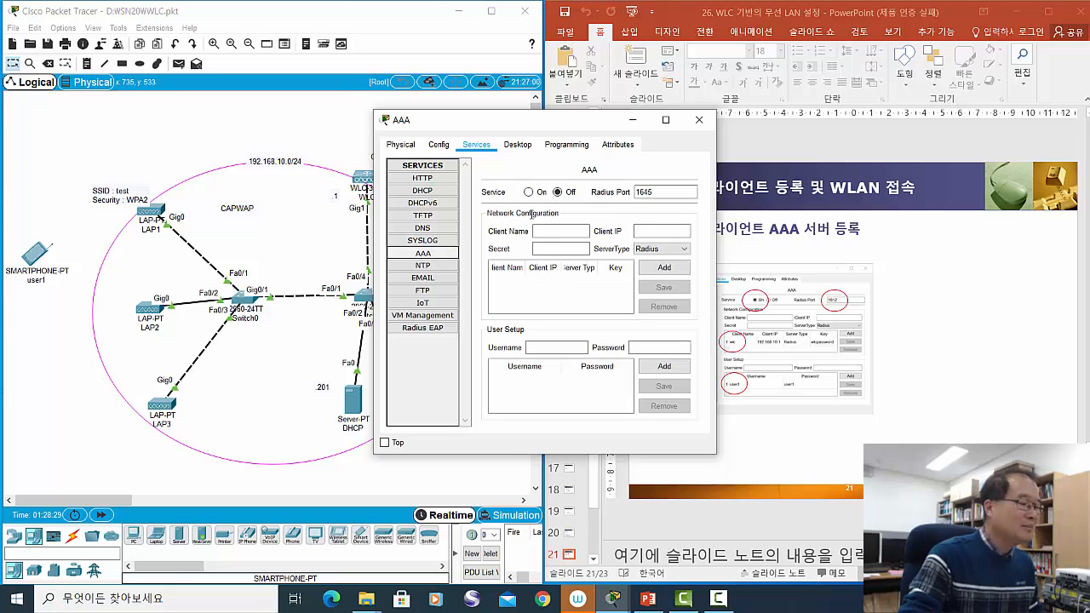
pyautogui.moveTo(538, 128); pyautogui.dragTo(620, 131)
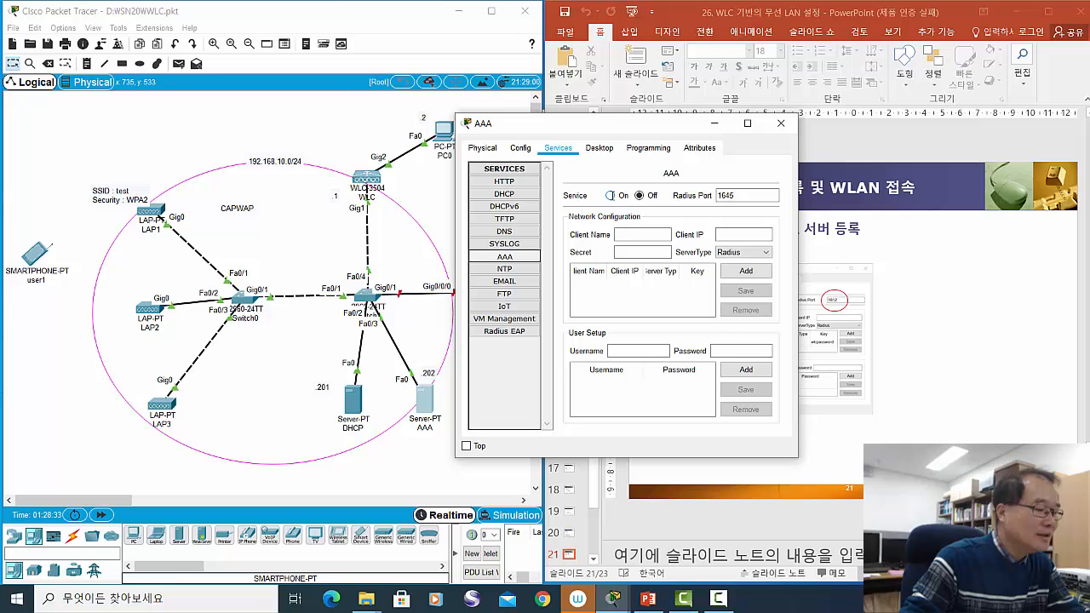
pyautogui.click(610, 195)
pyautogui.moveTo(619, 129); pyautogui.dragTo(599, 203)
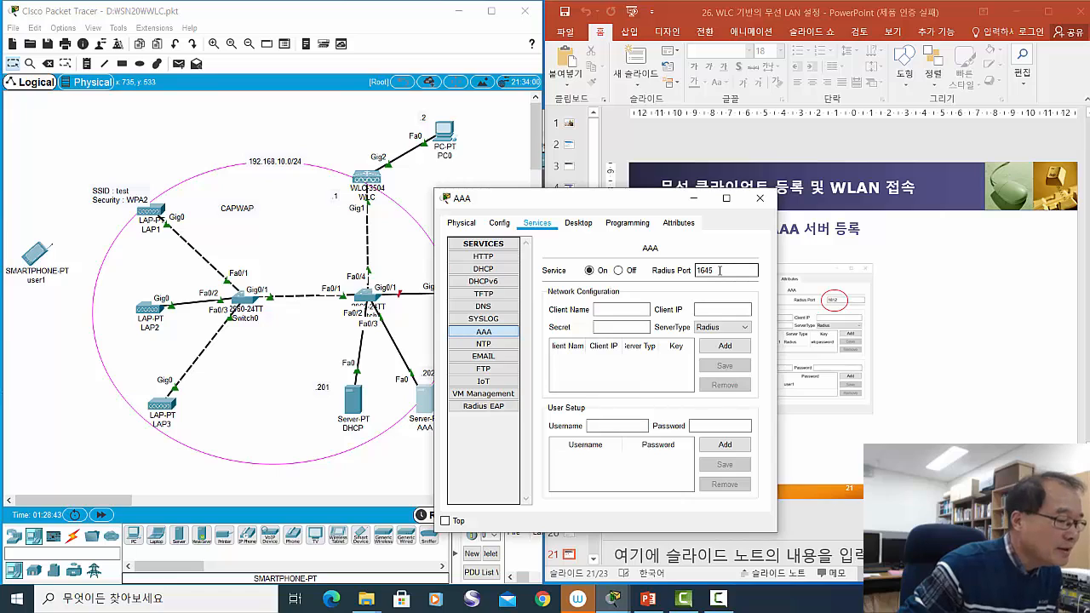
# - Change the RADIUS port from 1645 to 1812
pyautogui.moveTo(719, 269); pyautogui.dragTo(697, 271)
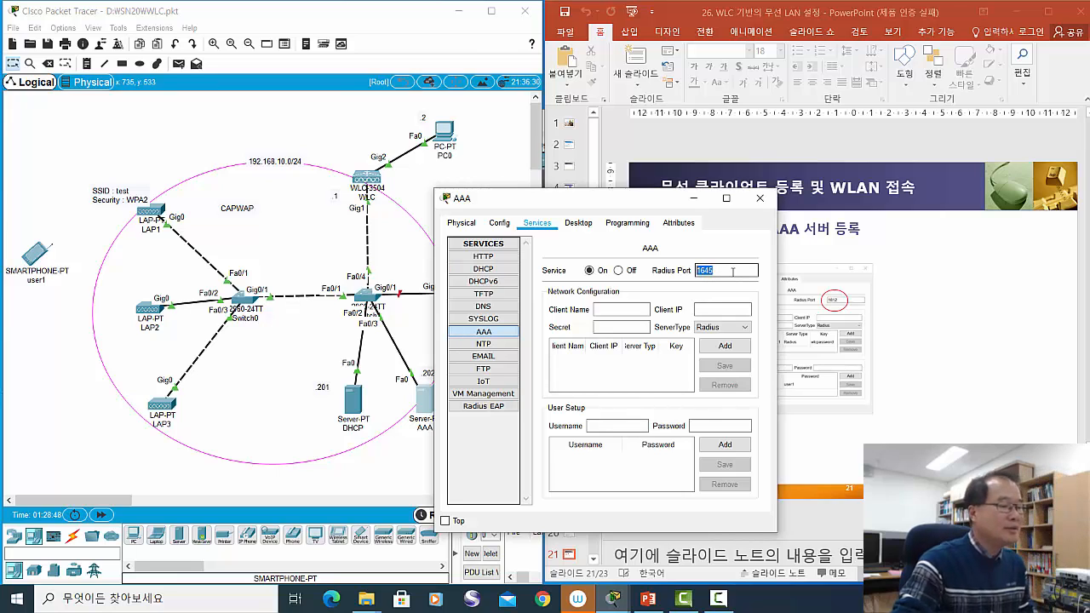
pyautogui.click(366, 179)
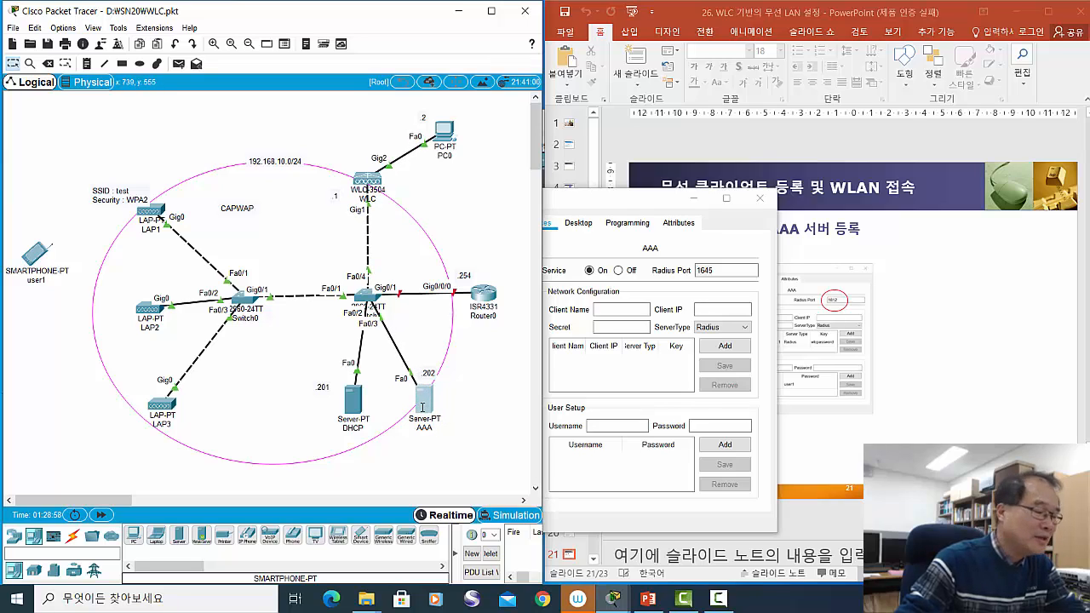
pyautogui.moveTo(423, 408); pyautogui.dragTo(427, 412)
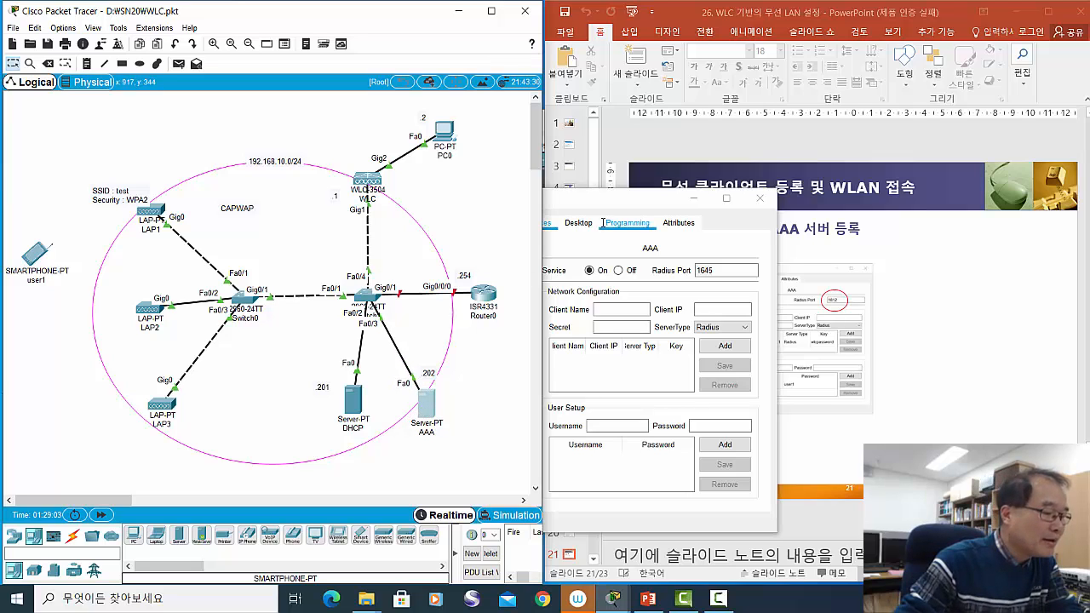
pyautogui.moveTo(605, 198); pyautogui.dragTo(662, 202)
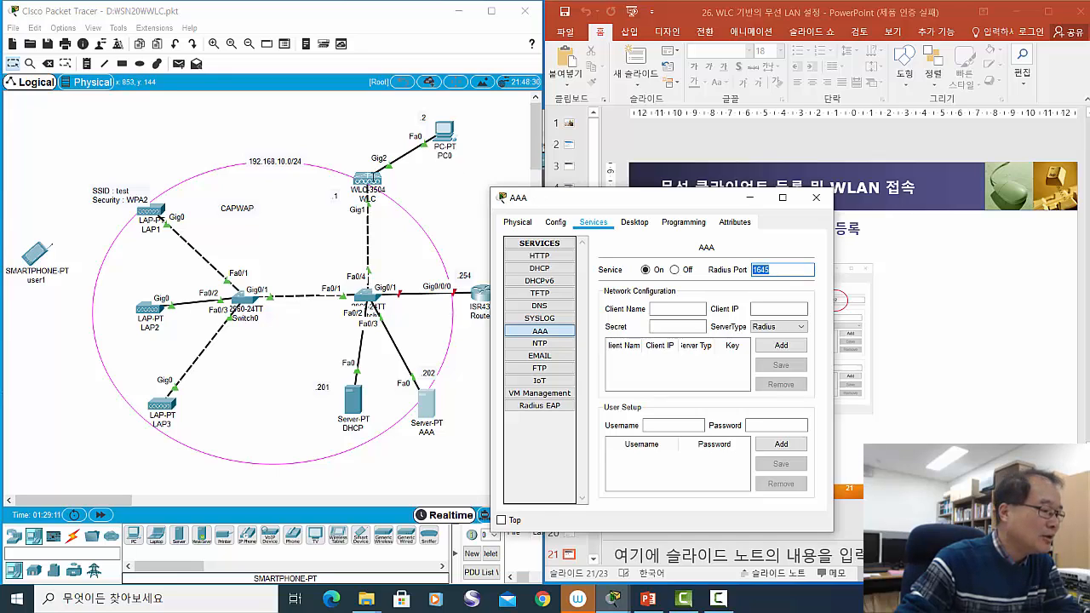
pyautogui.moveTo(369, 177); pyautogui.dragTo(372, 181)
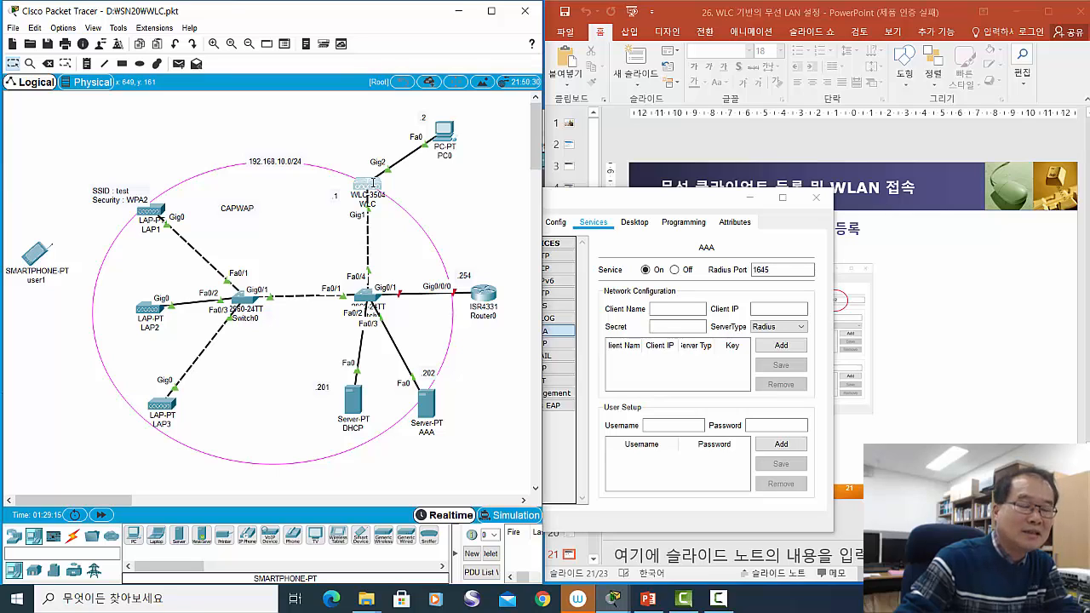
pyautogui.moveTo(660, 205); pyautogui.dragTo(600, 213)
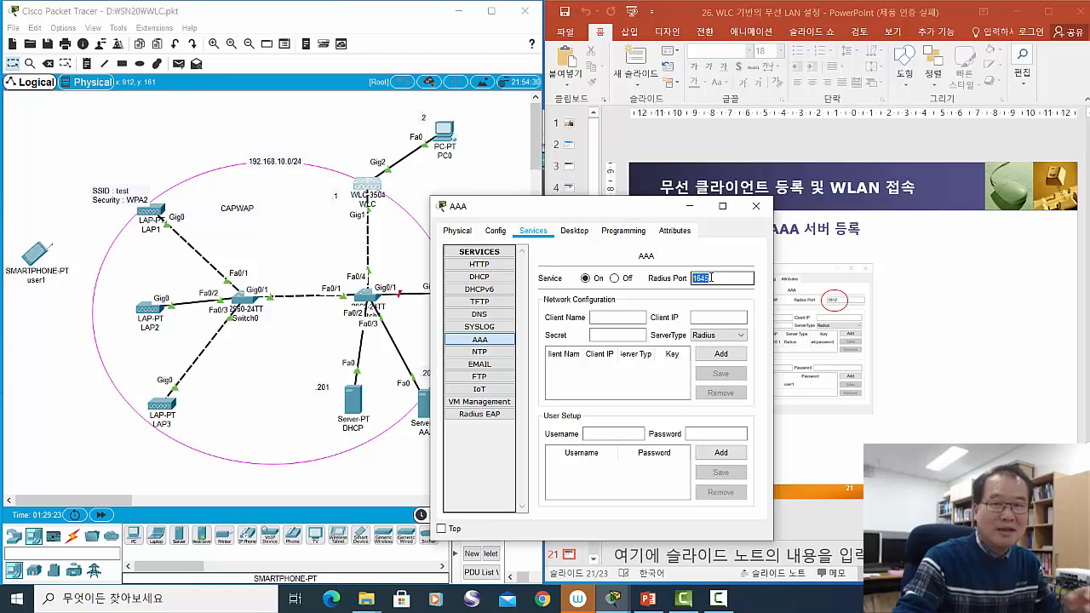
pyautogui.write('1812')
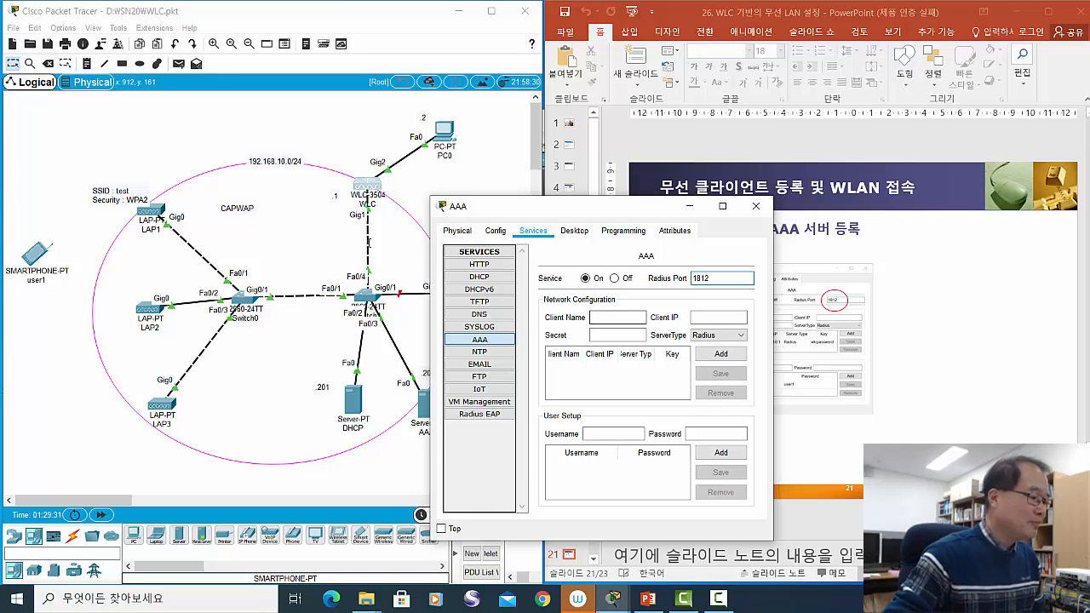
# - Move the AAA settings aside and nudge the WLC and AAA server icons on the diagram
pyautogui.moveTo(559, 217); pyautogui.dragTo(712, 214)
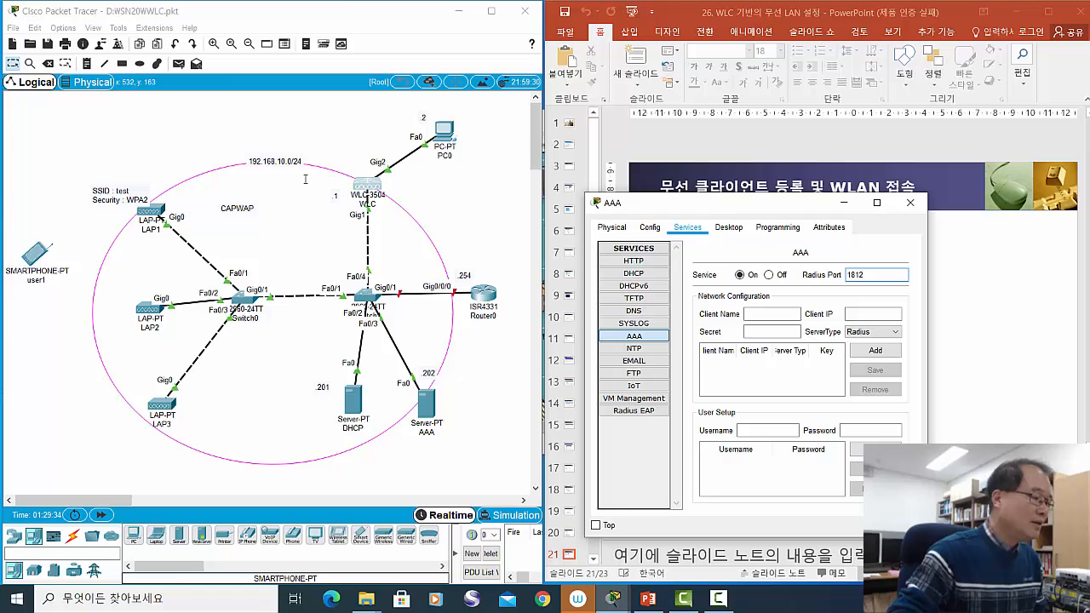
pyautogui.moveTo(370, 182); pyautogui.dragTo(373, 186)
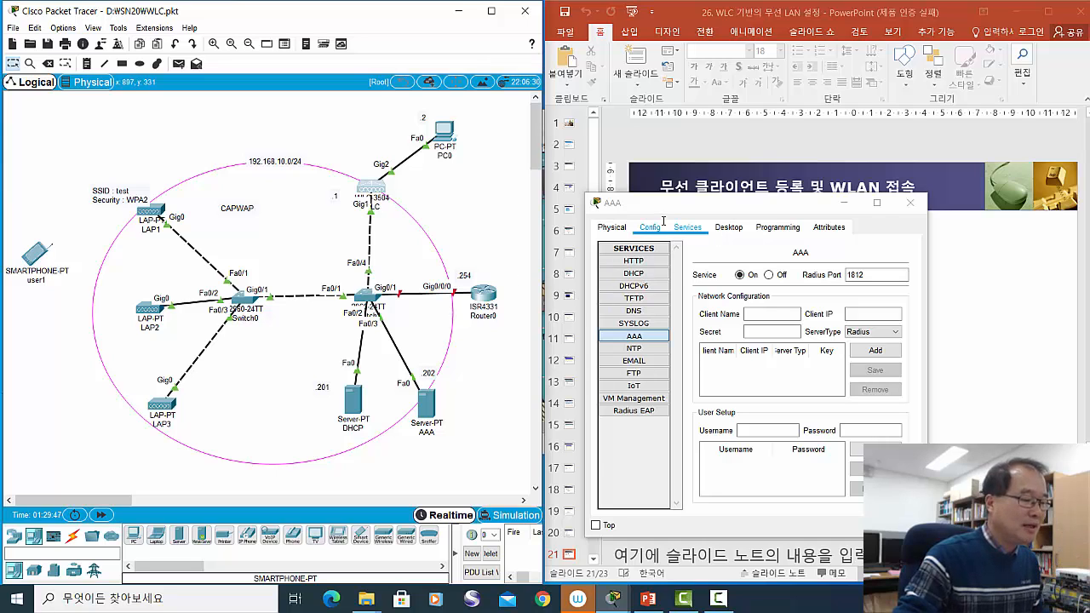
pyautogui.moveTo(366, 188); pyautogui.dragTo(358, 185)
pyautogui.moveTo(428, 407); pyautogui.dragTo(416, 408)
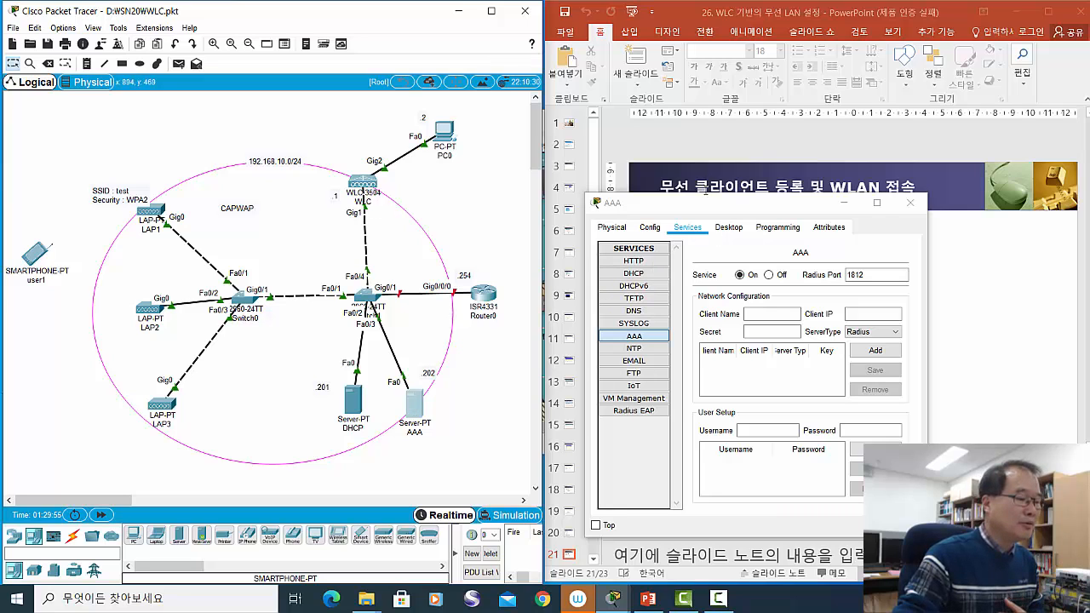
pyautogui.moveTo(705, 202); pyautogui.dragTo(672, 220)
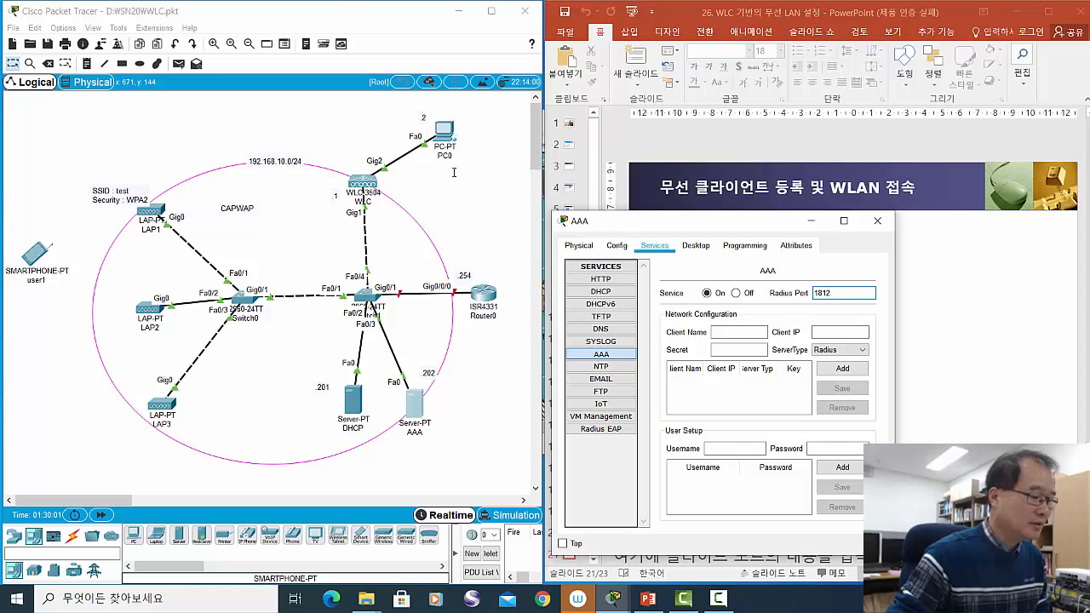
pyautogui.moveTo(651, 221); pyautogui.dragTo(583, 173)
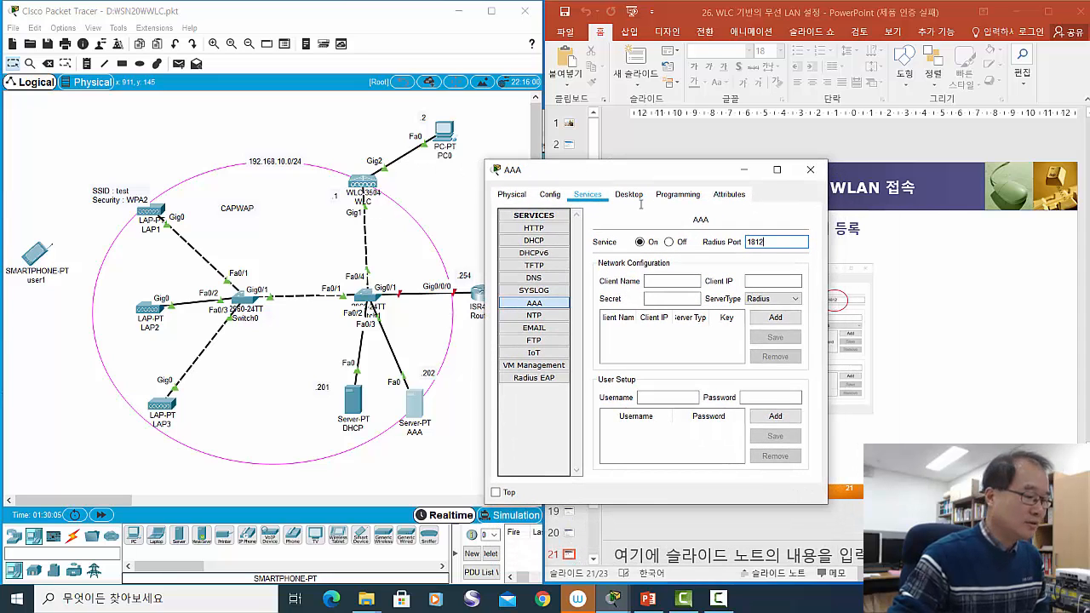
pyautogui.moveTo(583, 173); pyautogui.dragTo(548, 180)
pyautogui.moveTo(664, 177); pyautogui.dragTo(664, 164)
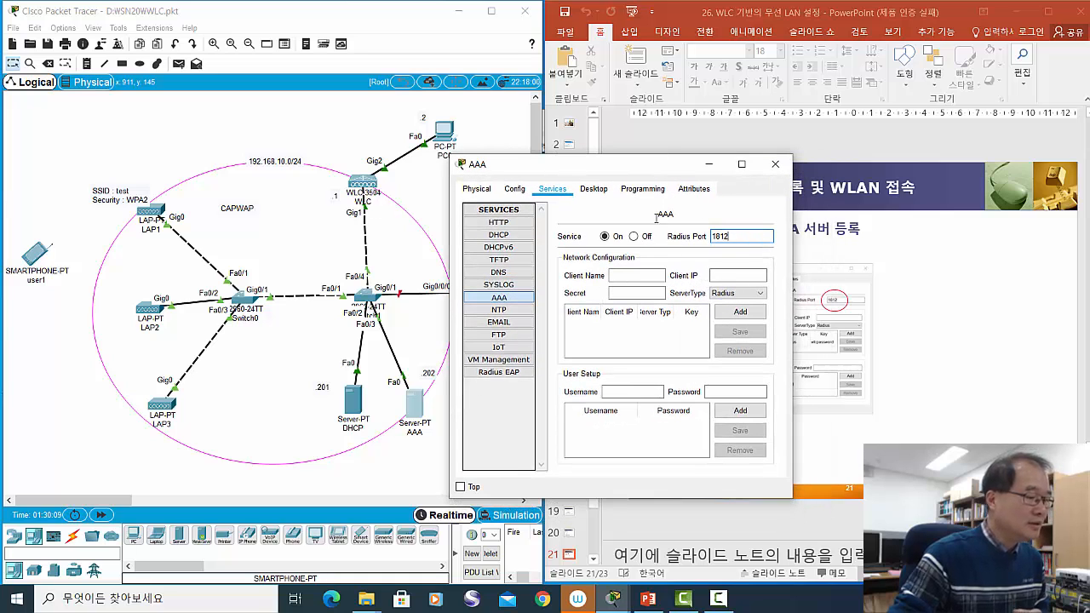
pyautogui.moveTo(642, 166); pyautogui.dragTo(691, 141)
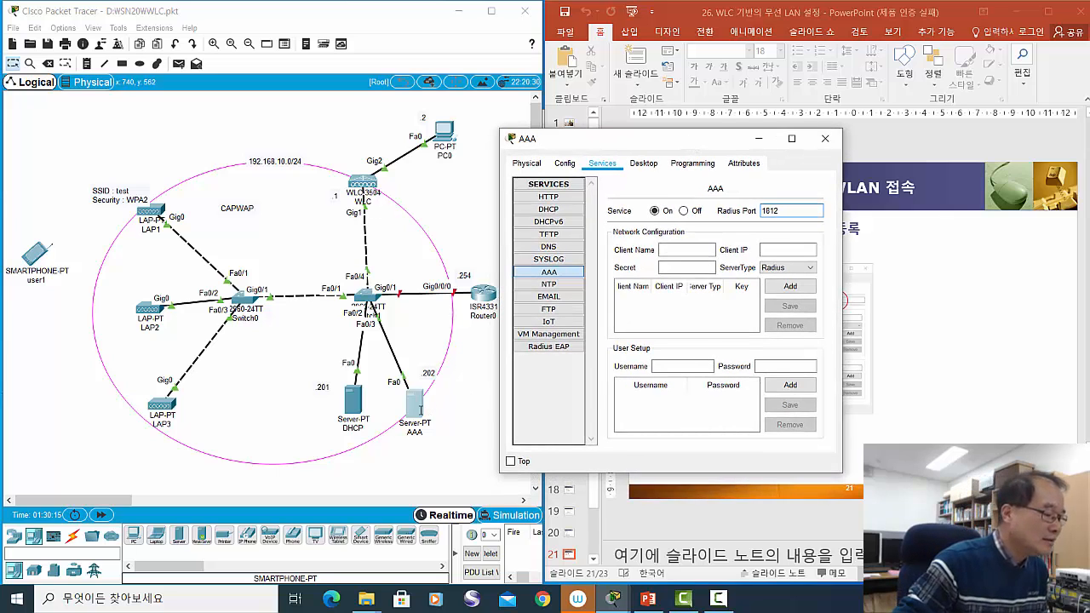
pyautogui.moveTo(420, 409); pyautogui.dragTo(428, 407)
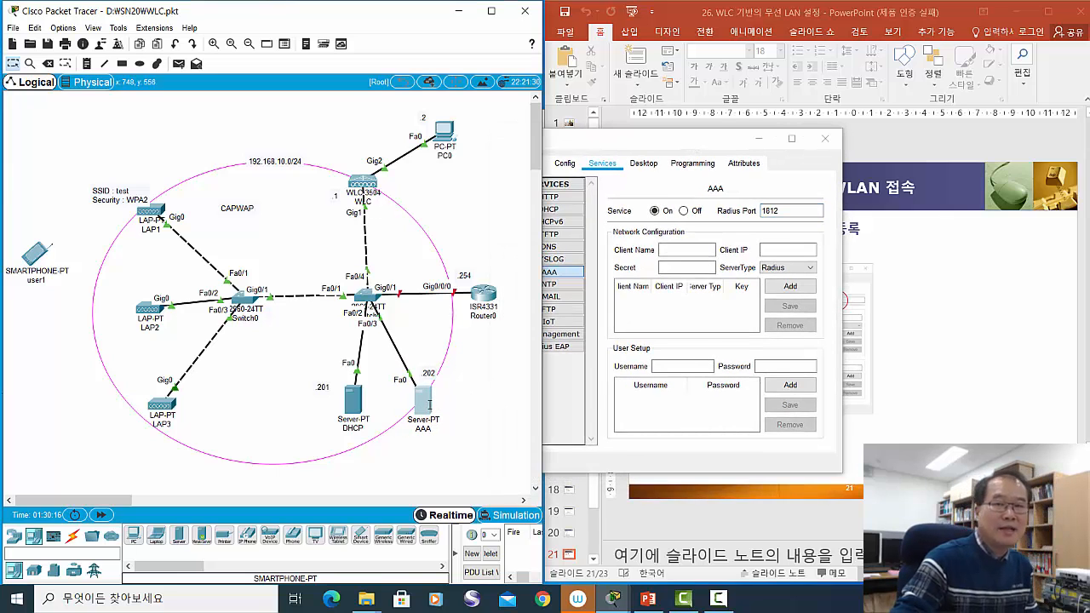
pyautogui.moveTo(429, 405)
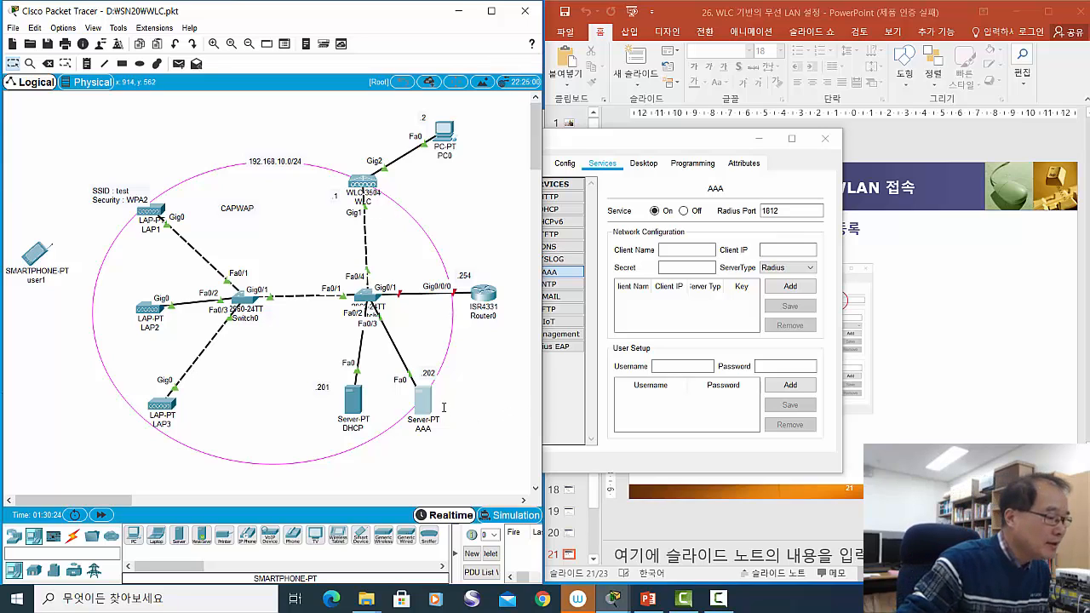
pyautogui.moveTo(425, 411); pyautogui.dragTo(428, 415)
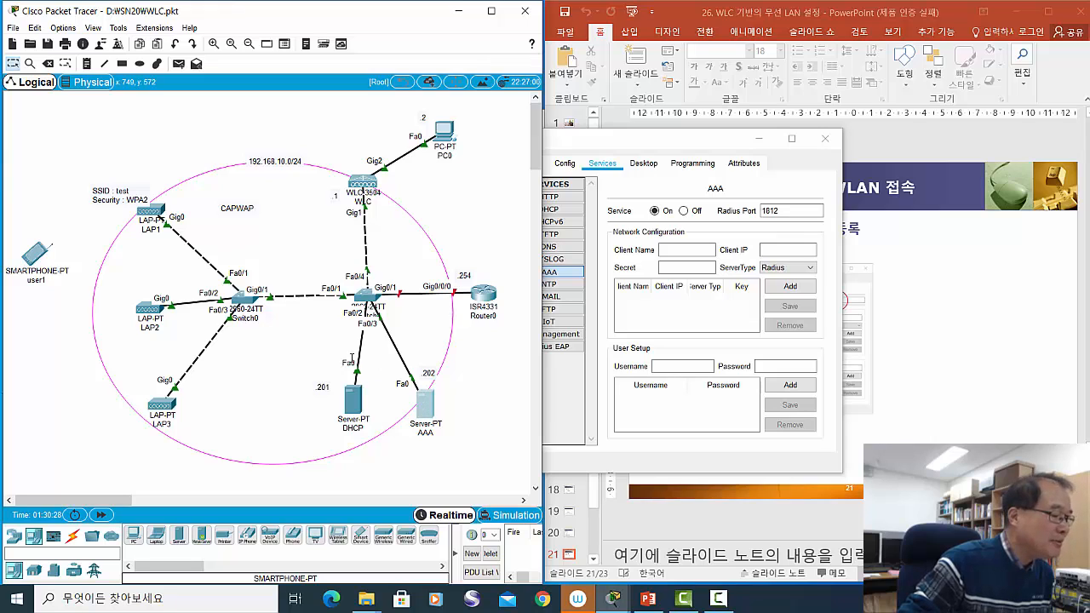
pyautogui.moveTo(150, 208); pyautogui.dragTo(145, 204)
pyautogui.moveTo(427, 412); pyautogui.dragTo(424, 401)
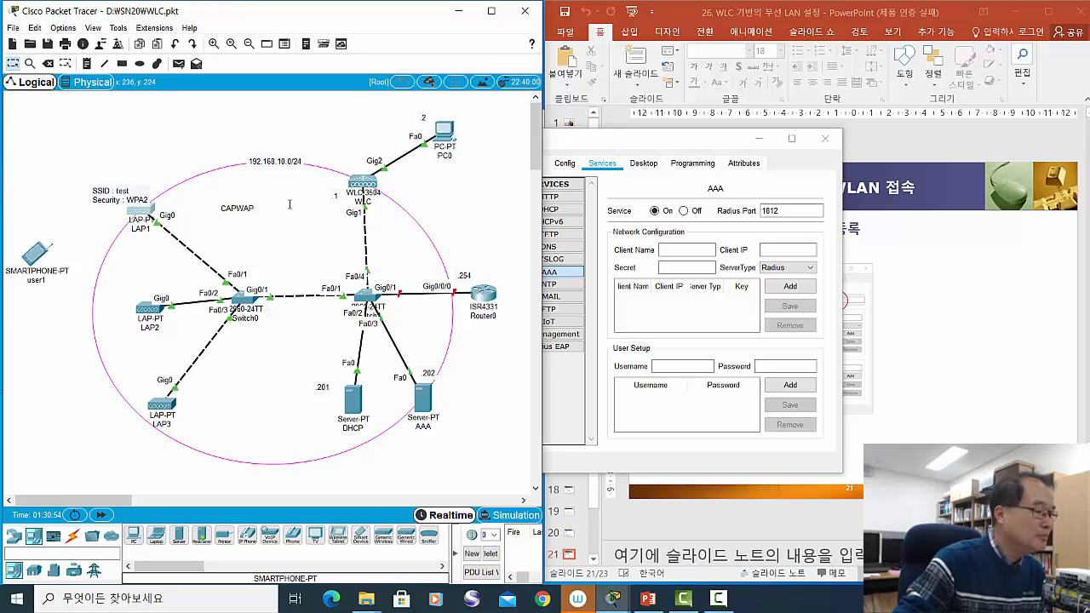
pyautogui.moveTo(364, 182); pyautogui.dragTo(363, 180)
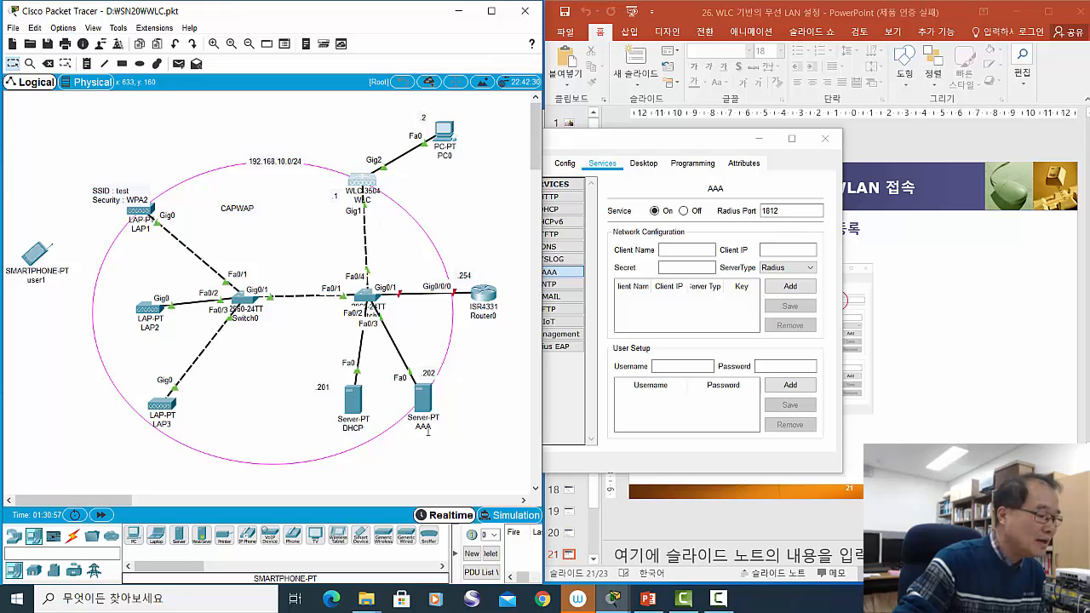
pyautogui.moveTo(422, 404); pyautogui.dragTo(426, 408)
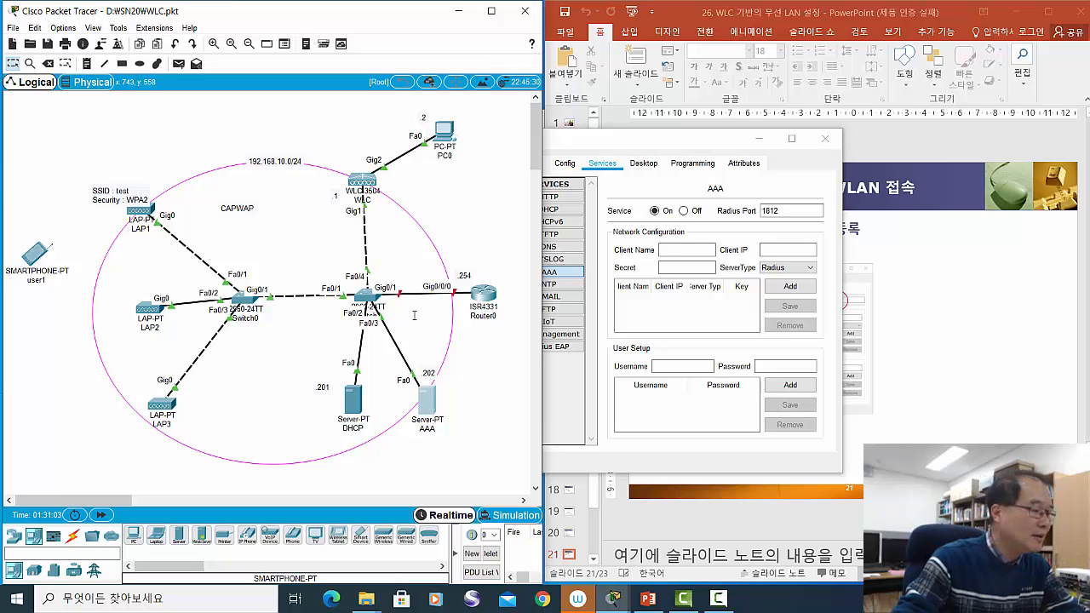
pyautogui.moveTo(368, 182); pyautogui.dragTo(363, 178)
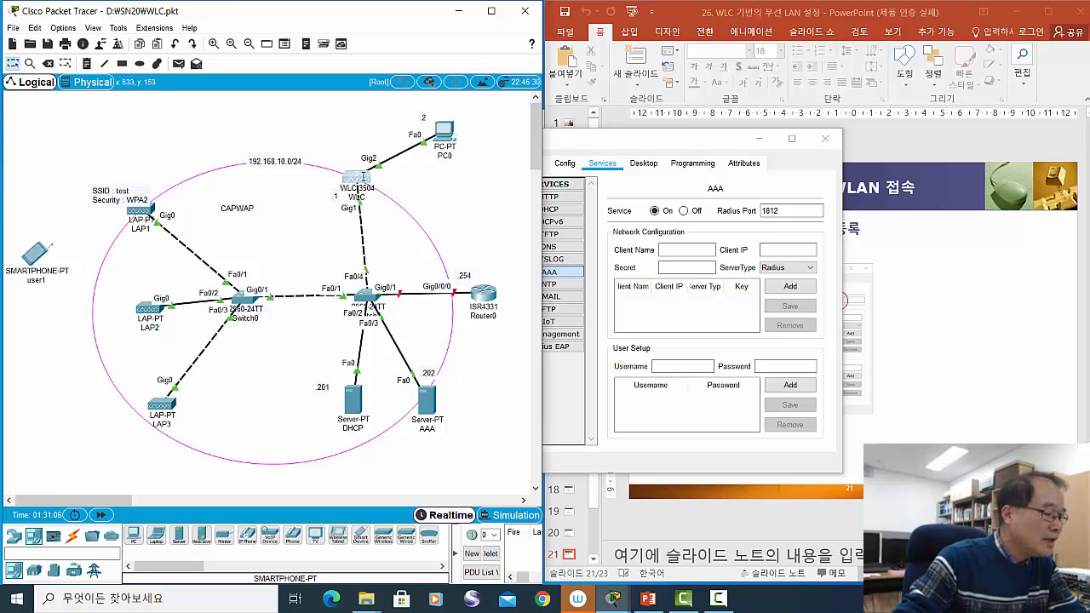
pyautogui.moveTo(422, 407); pyautogui.dragTo(417, 408)
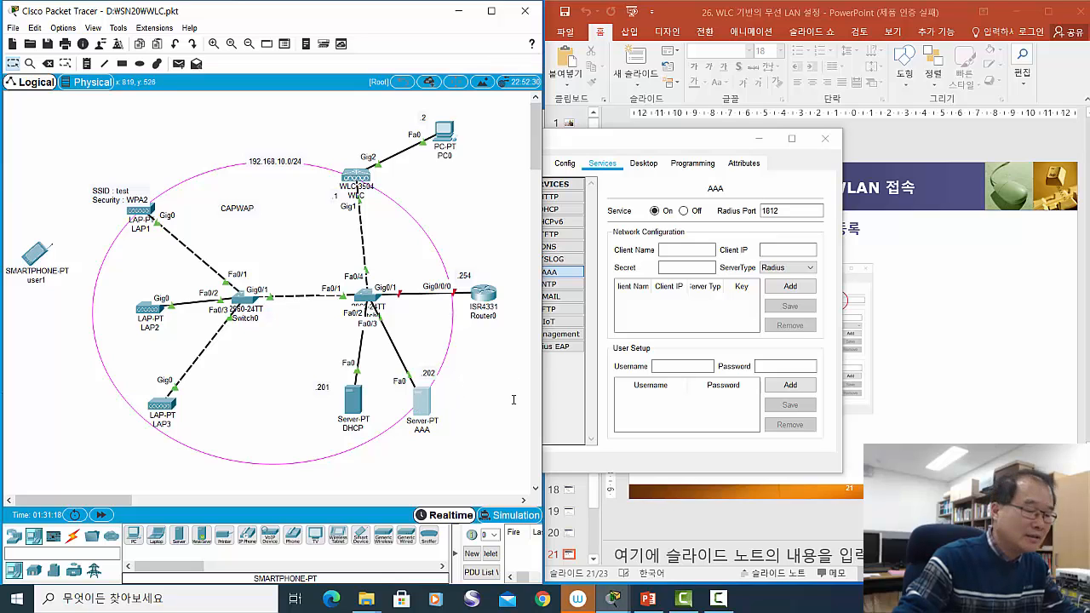
pyautogui.click(628, 143)
pyautogui.moveTo(627, 143); pyautogui.dragTo(709, 142)
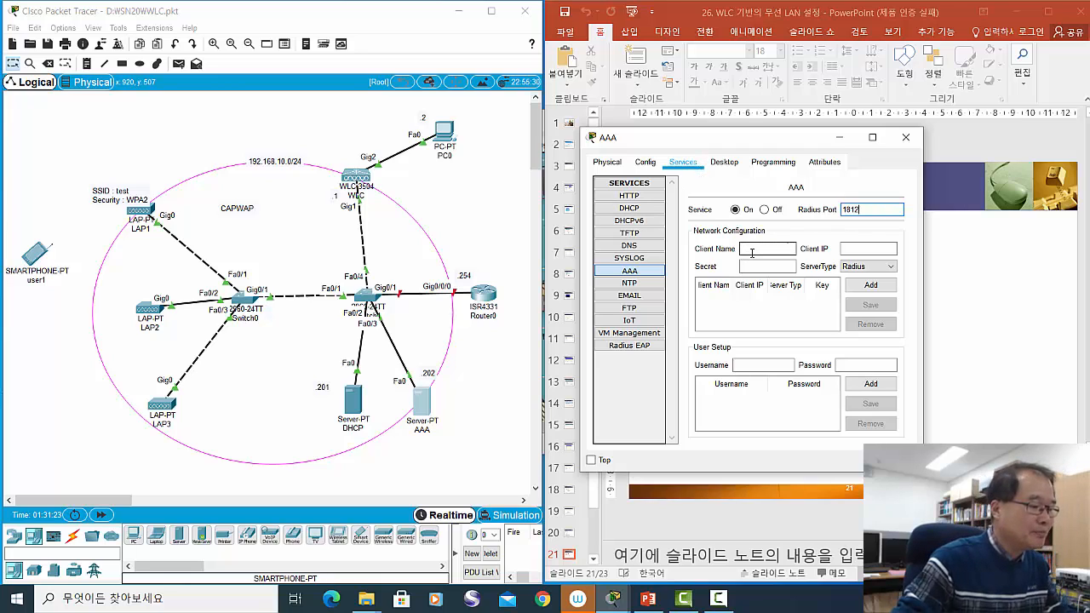
# - Add RADIUS client wlc at 192.168.10.1 with its shared secret
pyautogui.click(752, 249)
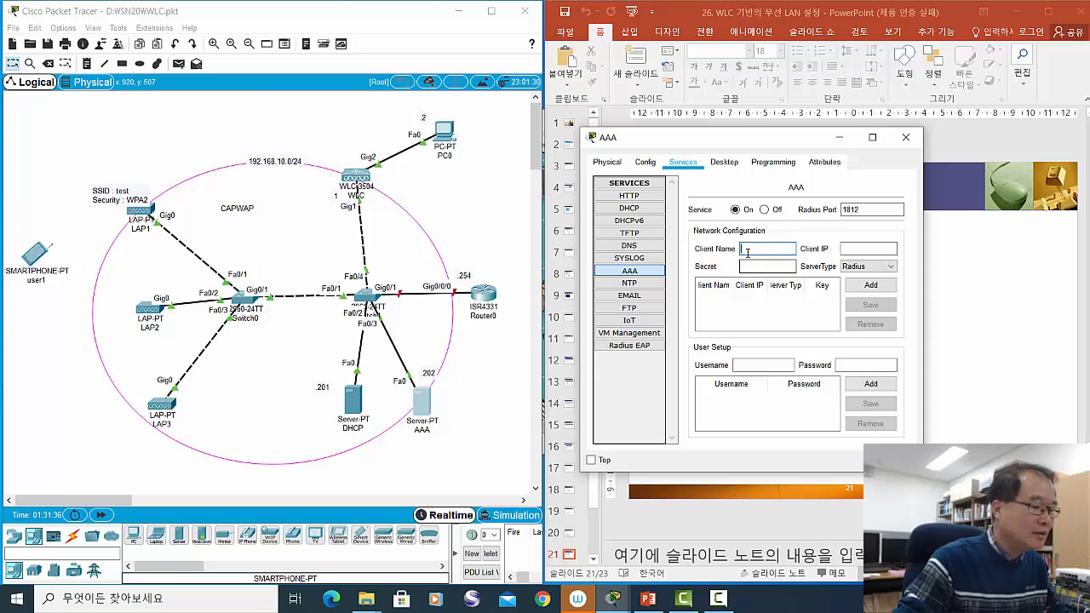
pyautogui.write('w')
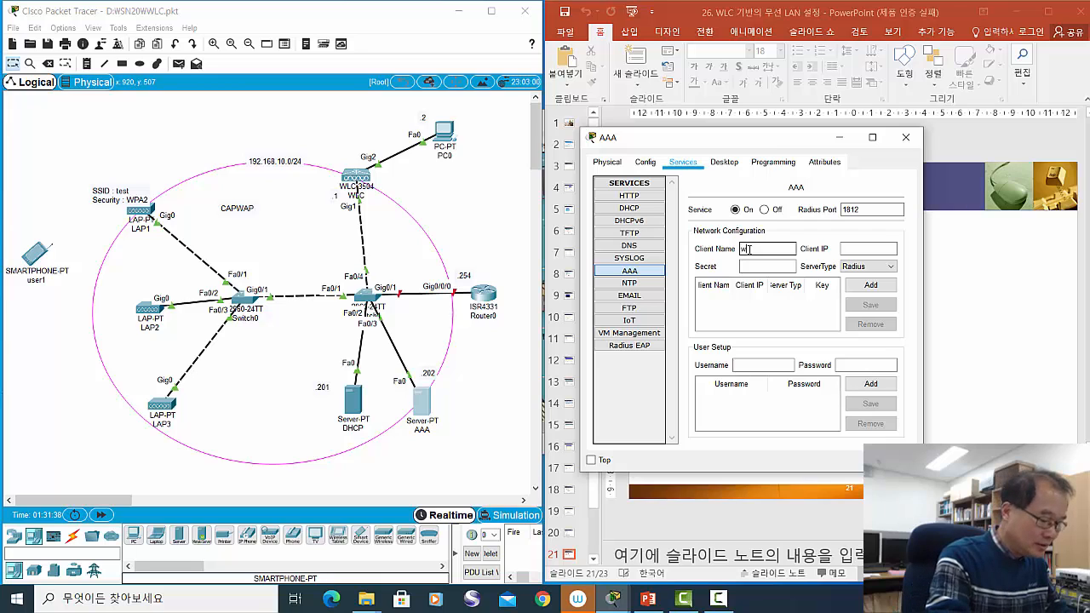
pyautogui.write('lc')
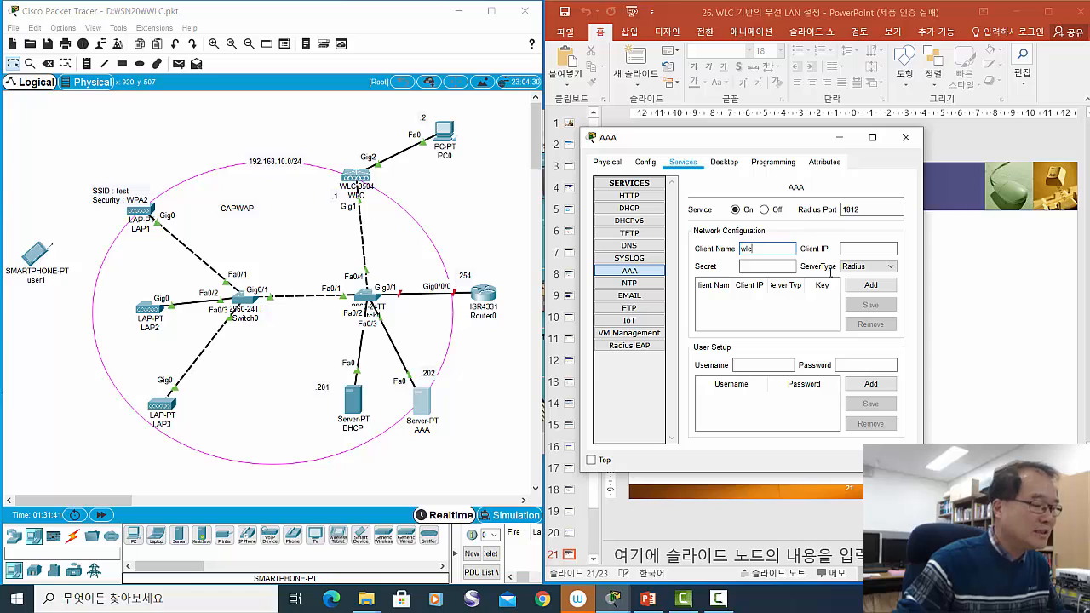
pyautogui.click(863, 247)
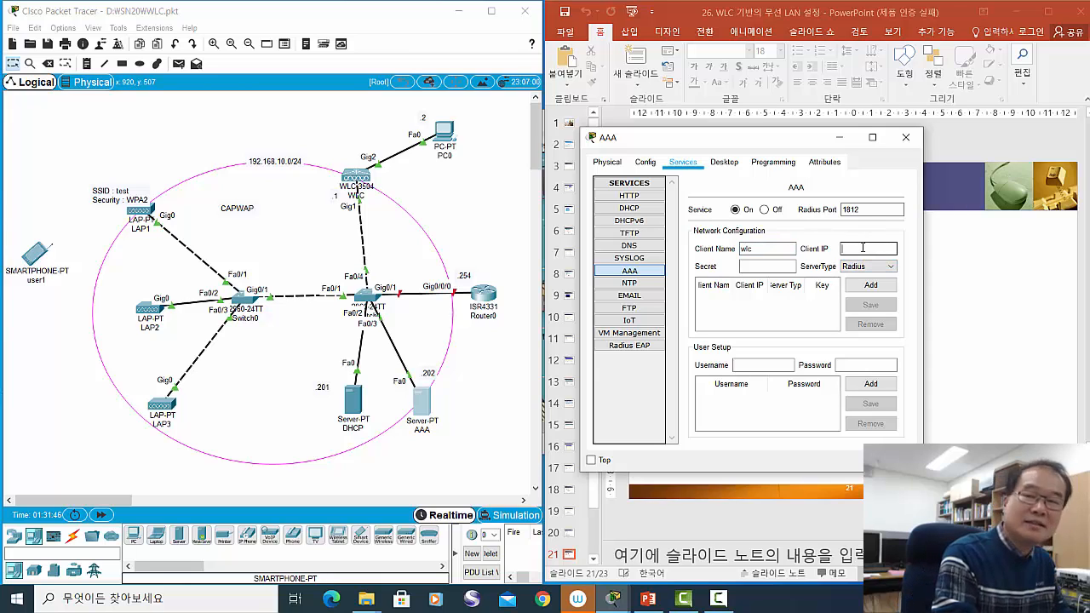
pyautogui.write('192')
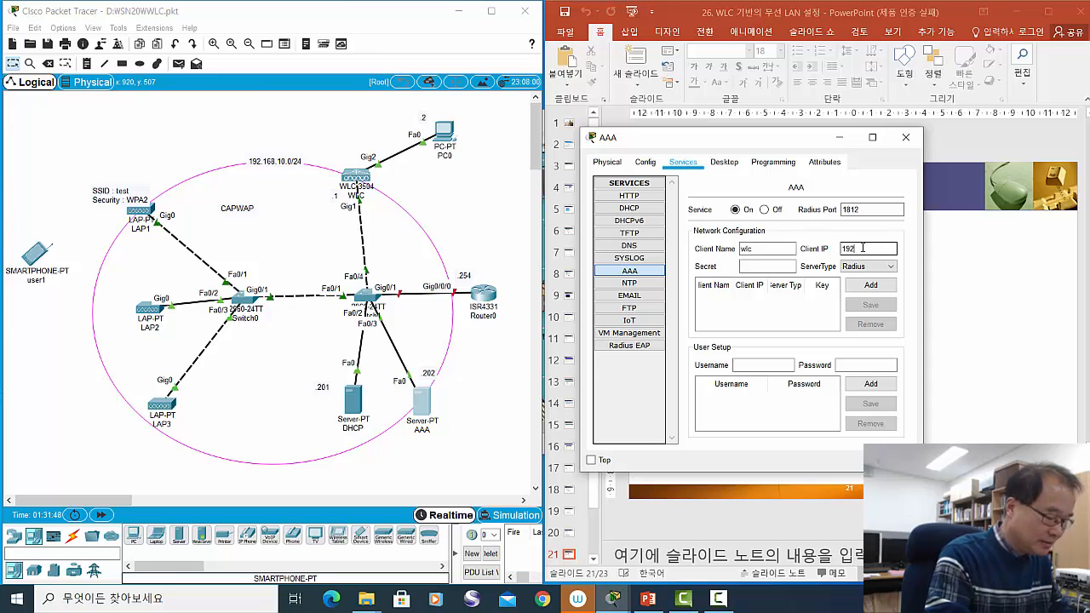
pyautogui.write('.168.10.1')
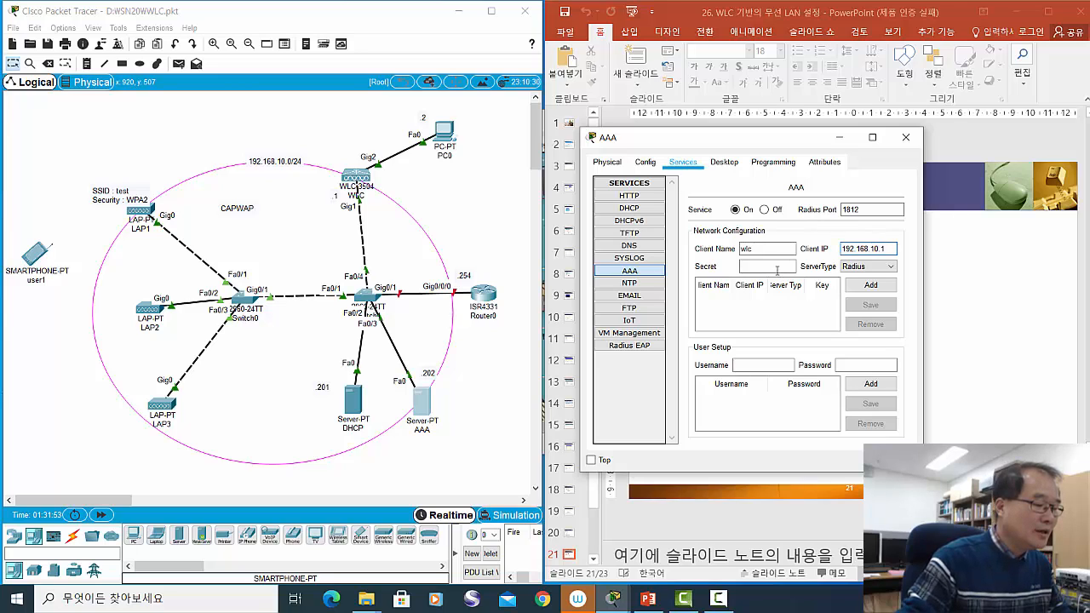
pyautogui.click(774, 267)
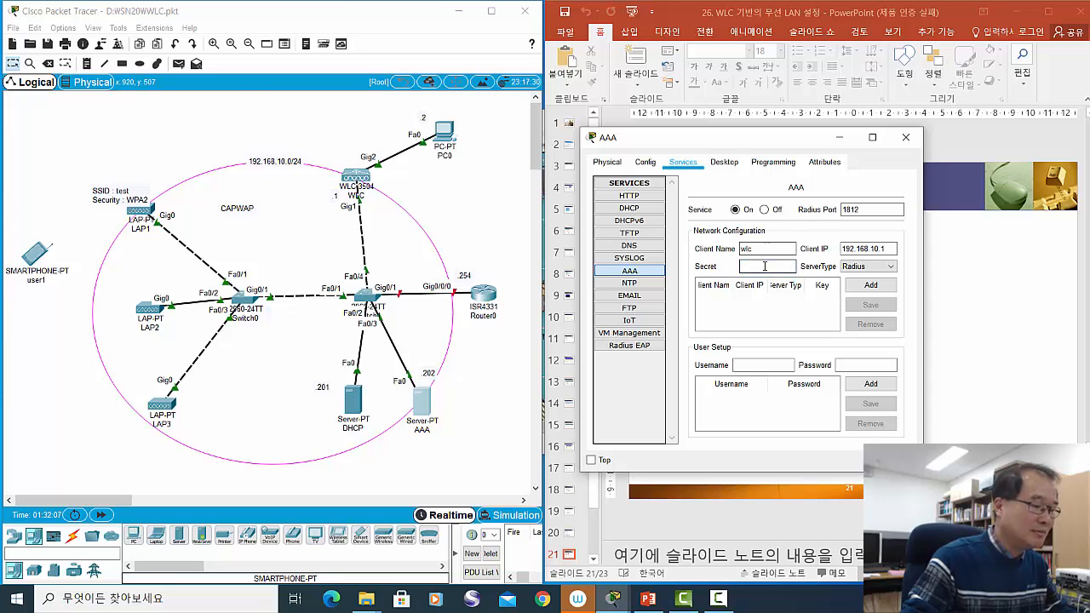
pyautogui.write('wlcpa')
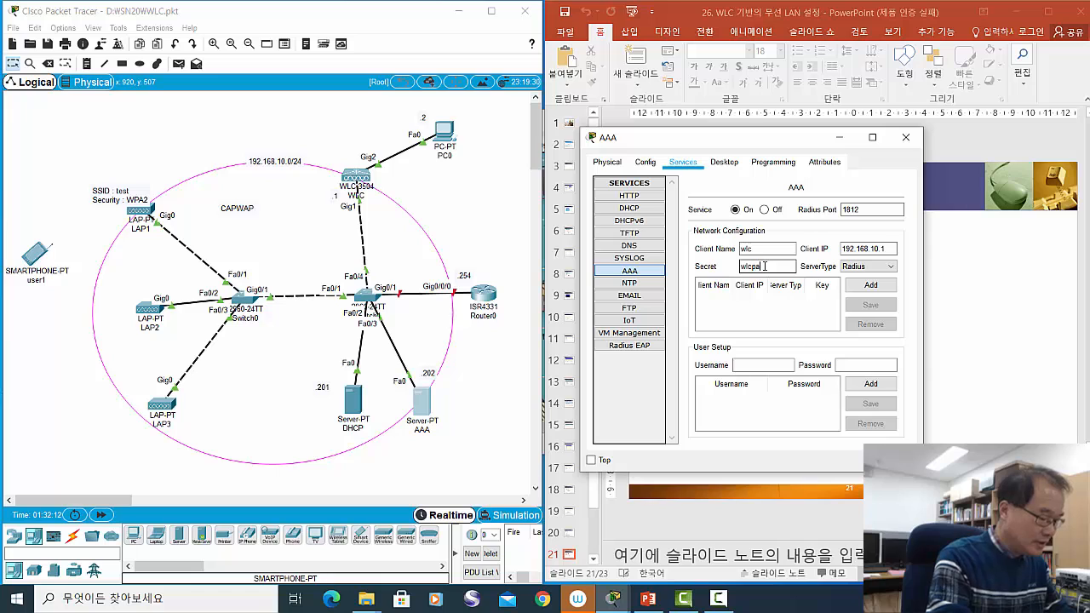
pyautogui.write('ssword')
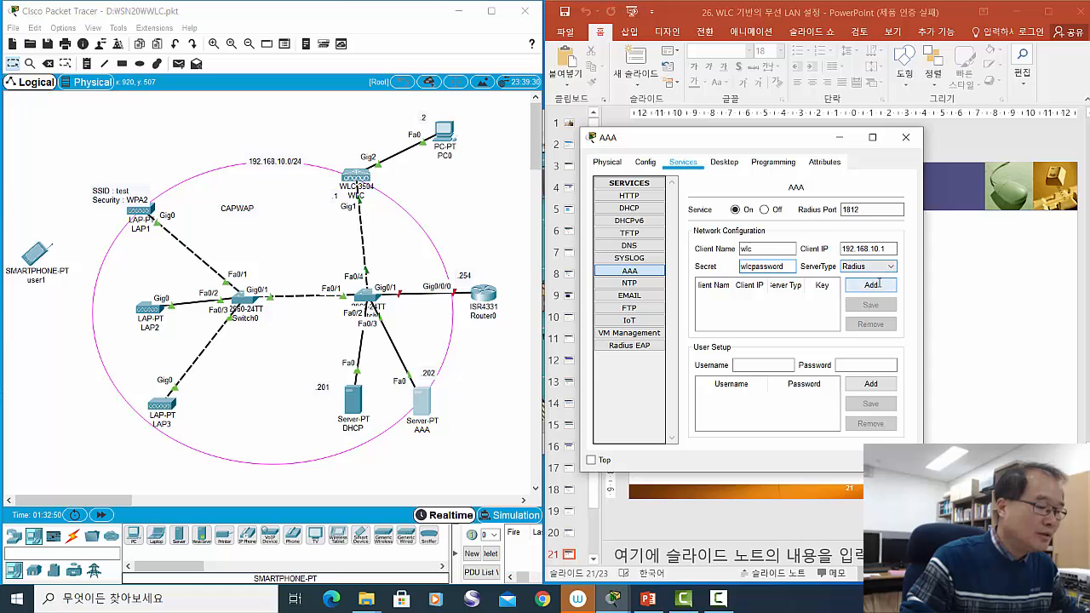
pyautogui.click(875, 285)
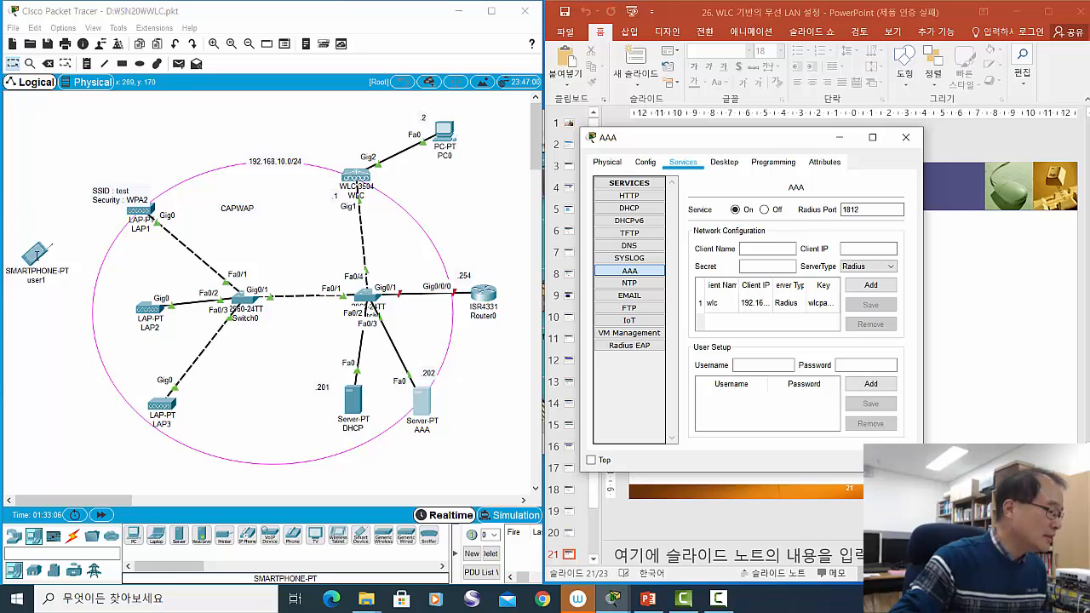
pyautogui.moveTo(37, 253); pyautogui.dragTo(32, 259)
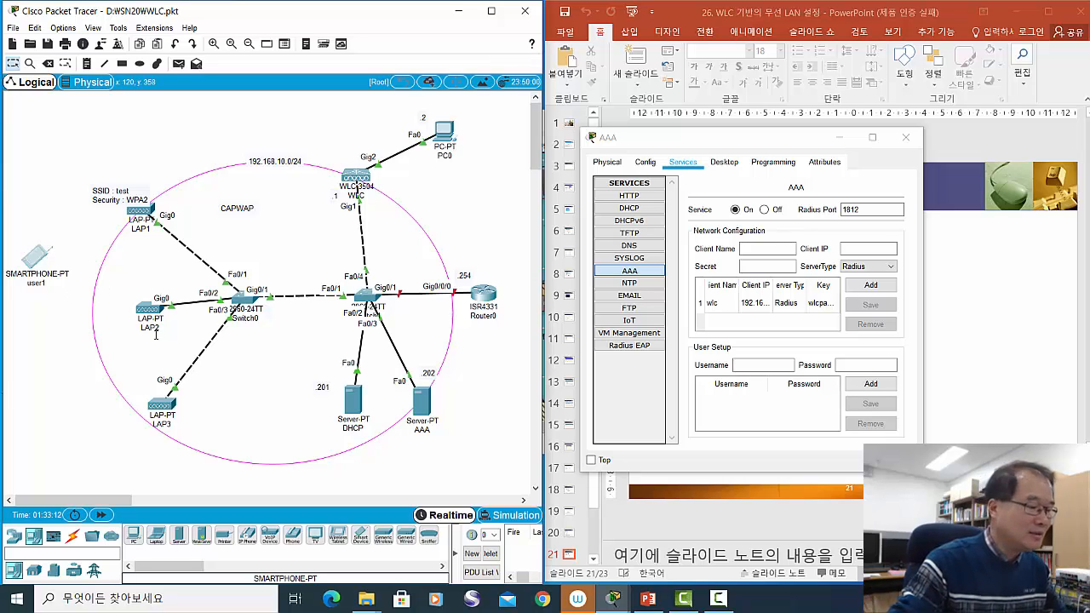
# - Create the AAA user account user1 with its password
pyautogui.click(749, 368)
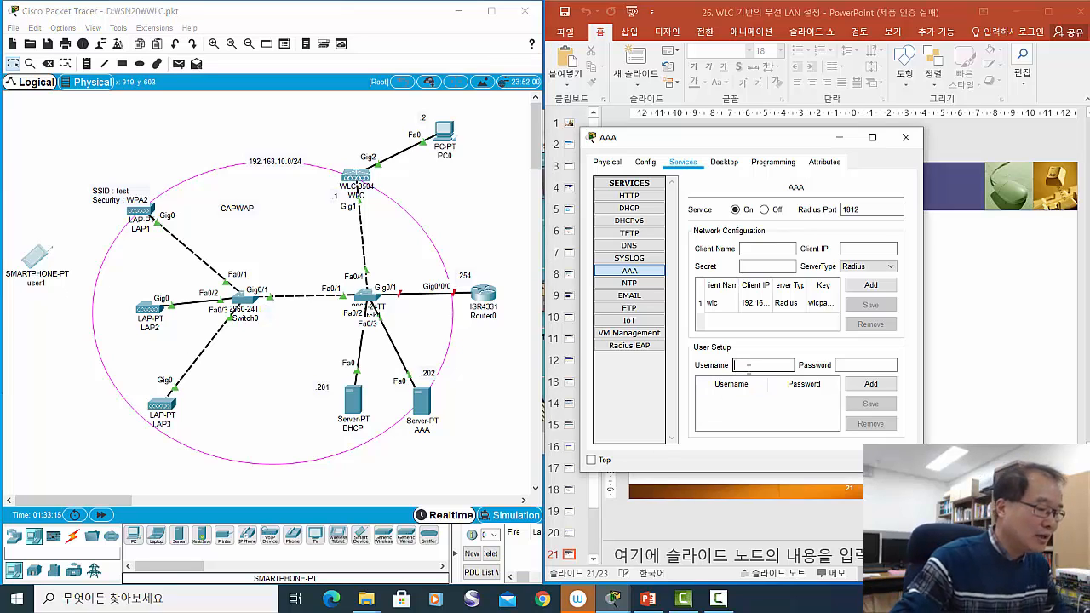
pyautogui.write('user1')
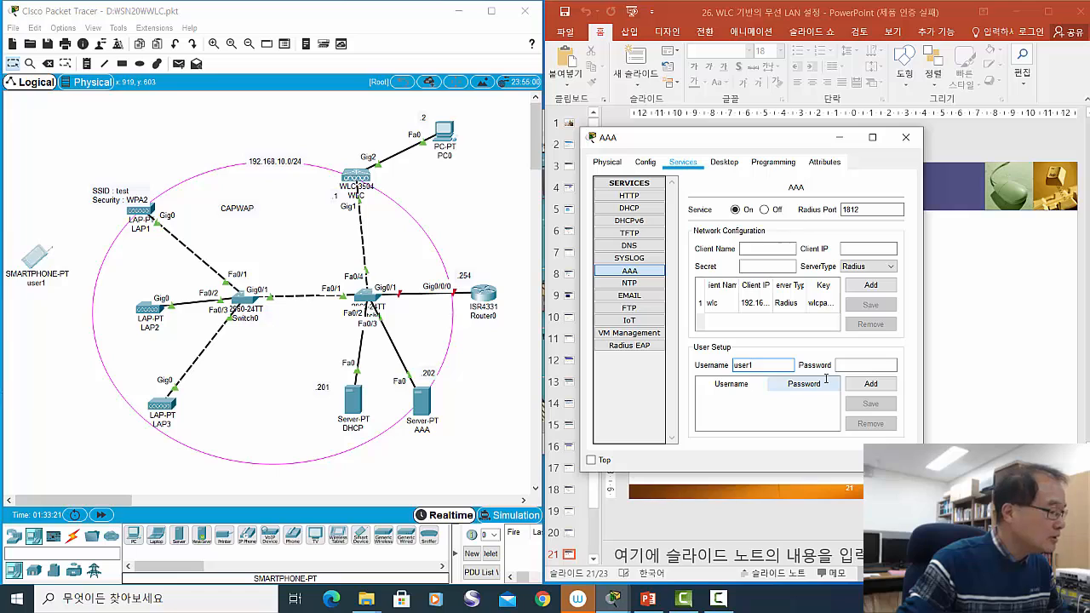
pyautogui.click(854, 364)
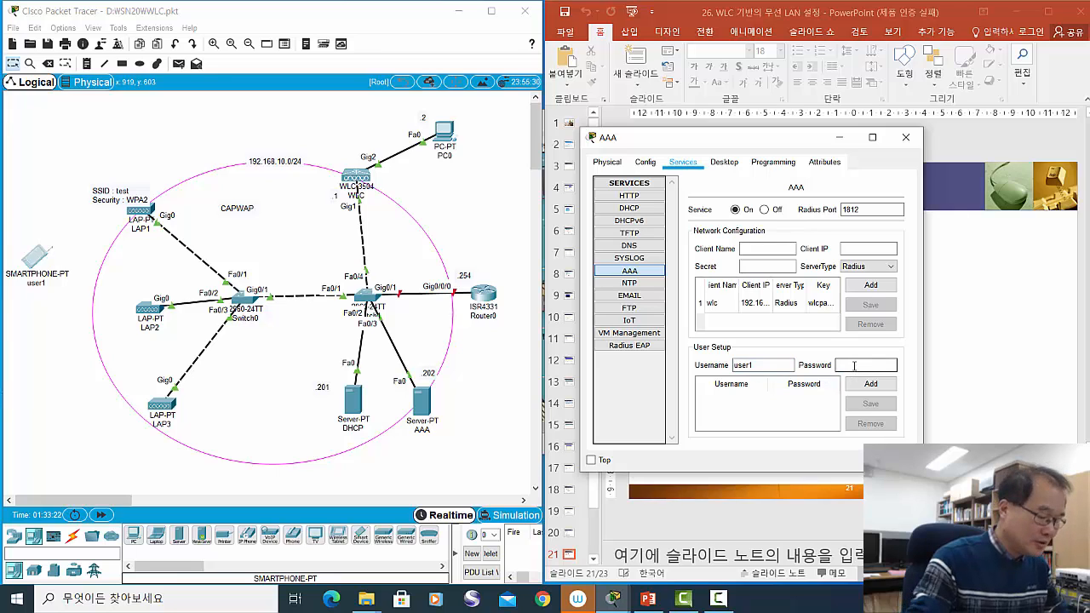
pyautogui.write('user1')
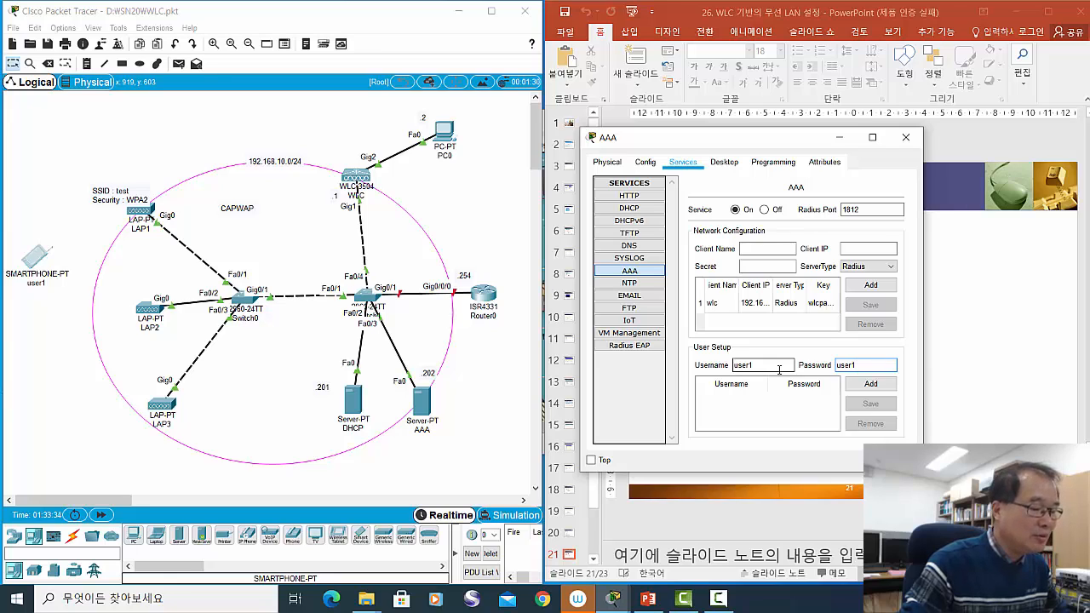
pyautogui.click(856, 384)
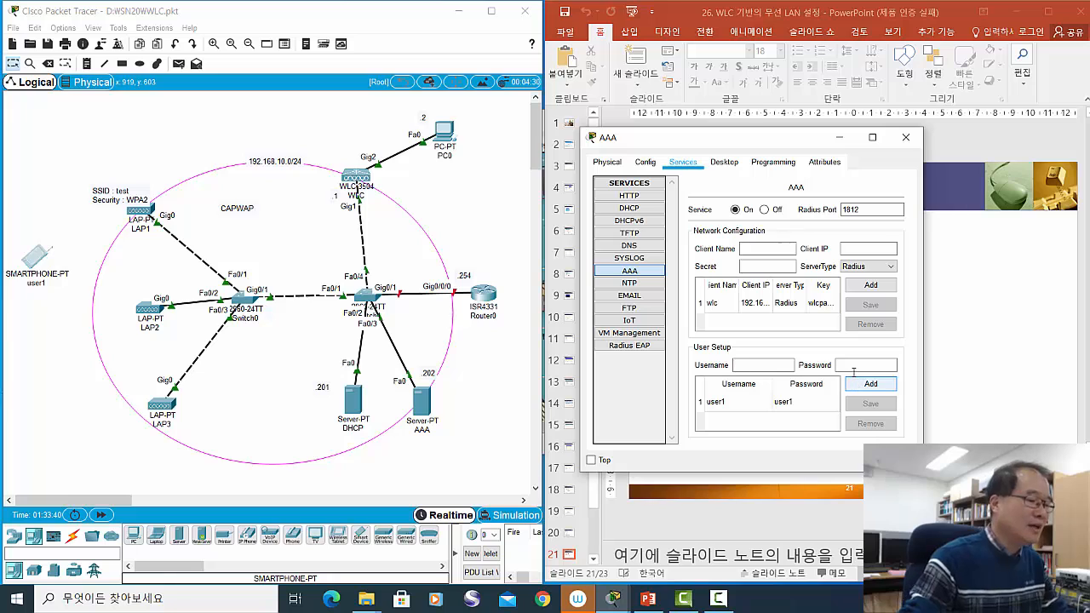
pyautogui.click(870, 367)
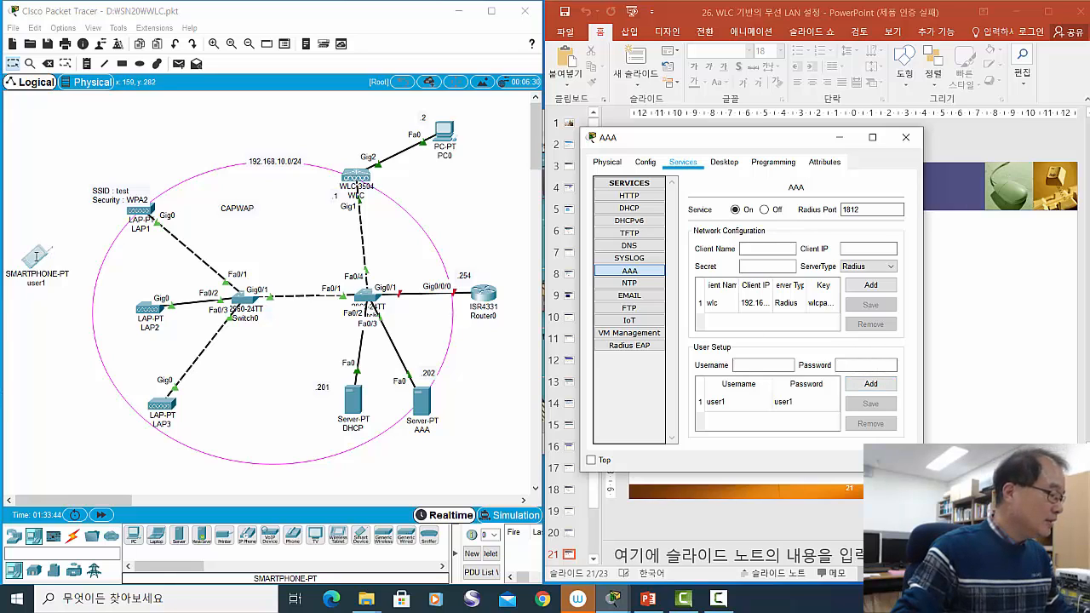
pyautogui.moveTo(32, 258)
pyautogui.mouseDown()
pyautogui.moveTo(30, 247)
pyautogui.moveTo(34, 271)
pyautogui.mouseUp()
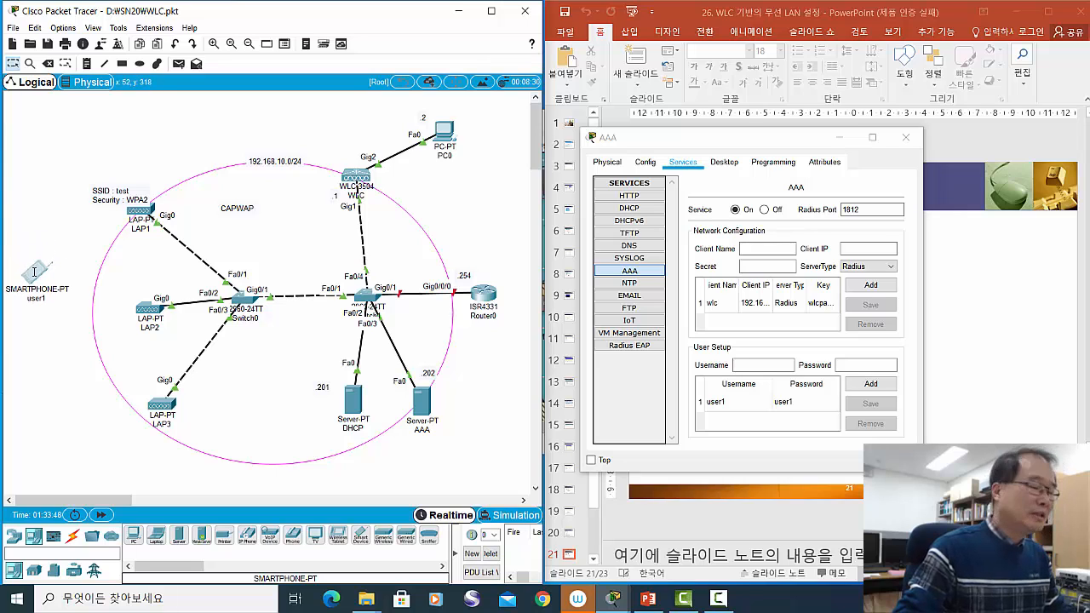
pyautogui.moveTo(34, 271)
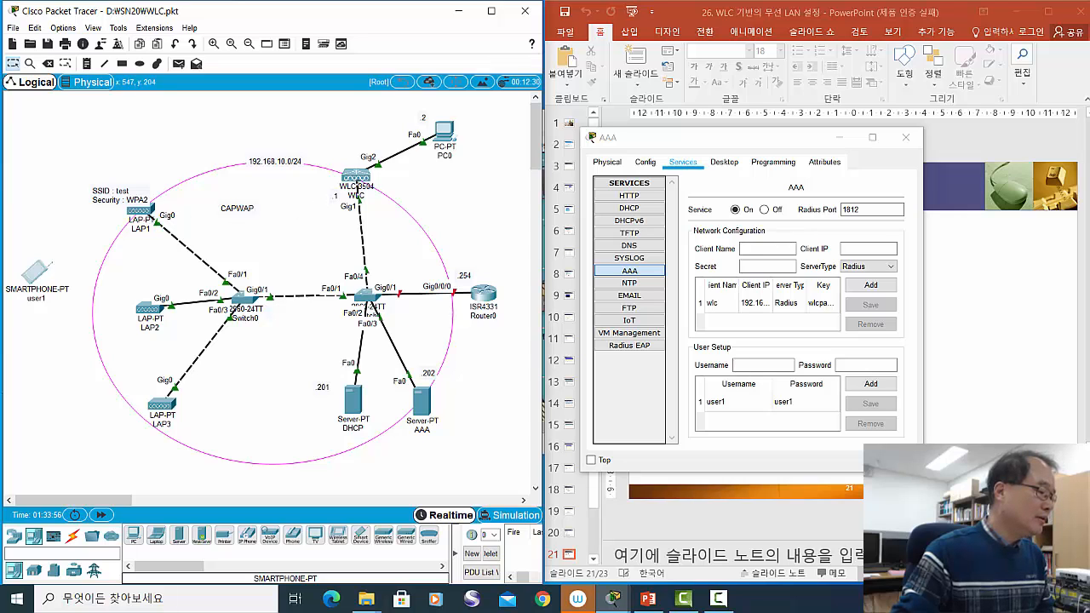
pyautogui.moveTo(358, 185)
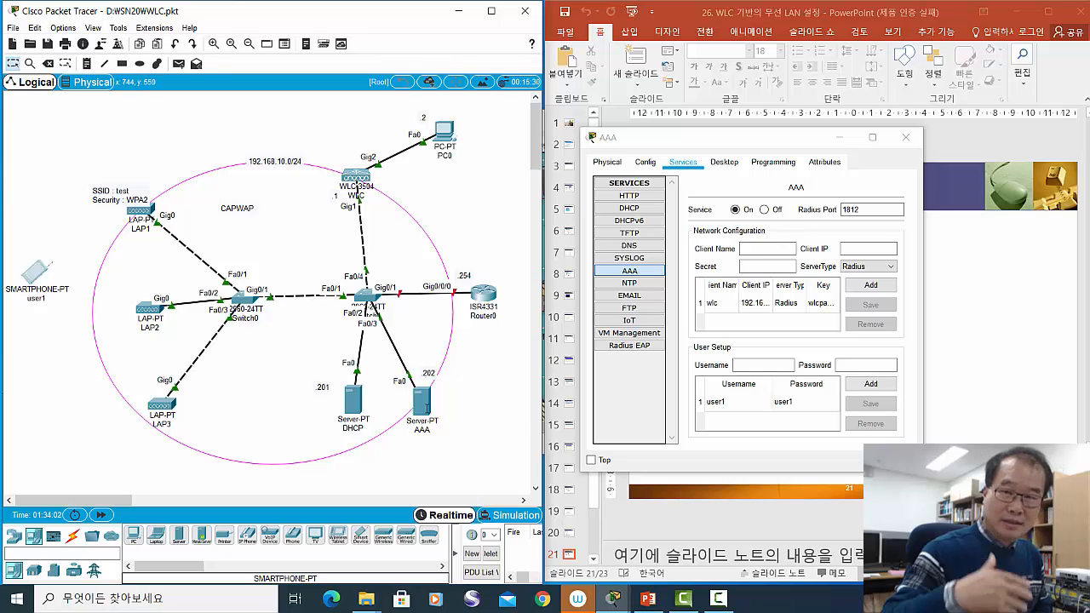
pyautogui.moveTo(427, 408)
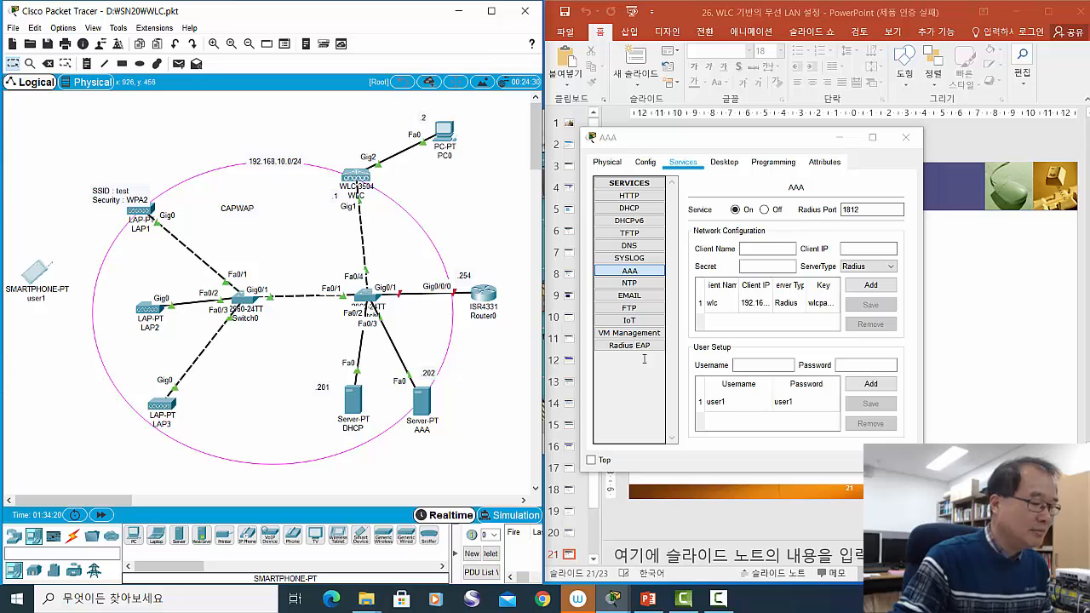
# - Close the AAA server window and advance to slide 22 on wireless device setup
pyautogui.click(905, 137)
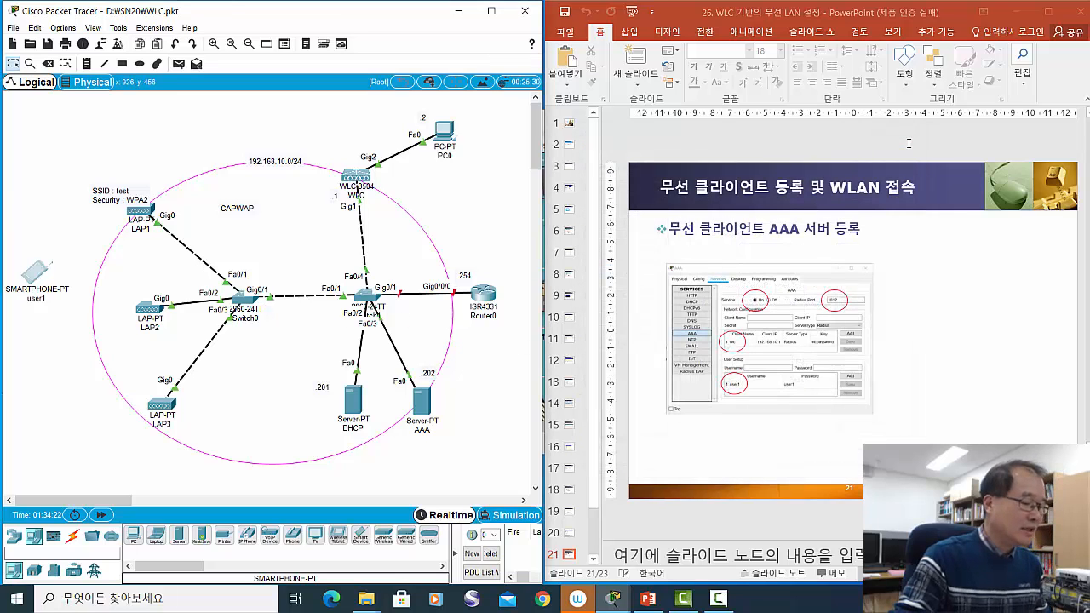
pyautogui.click(922, 321)
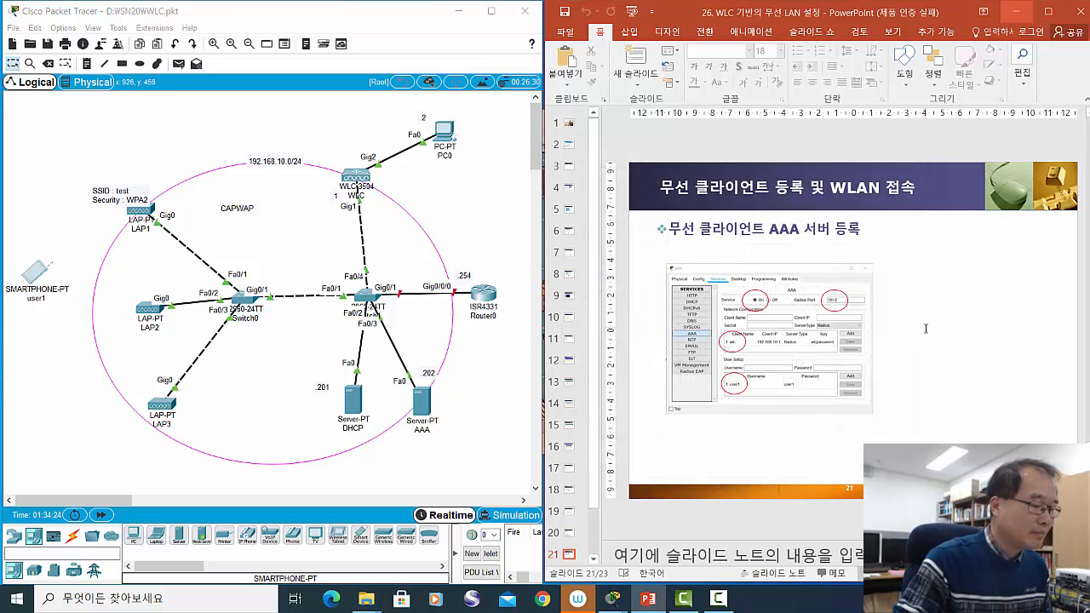
pyautogui.scroll(-1, 925, 328)
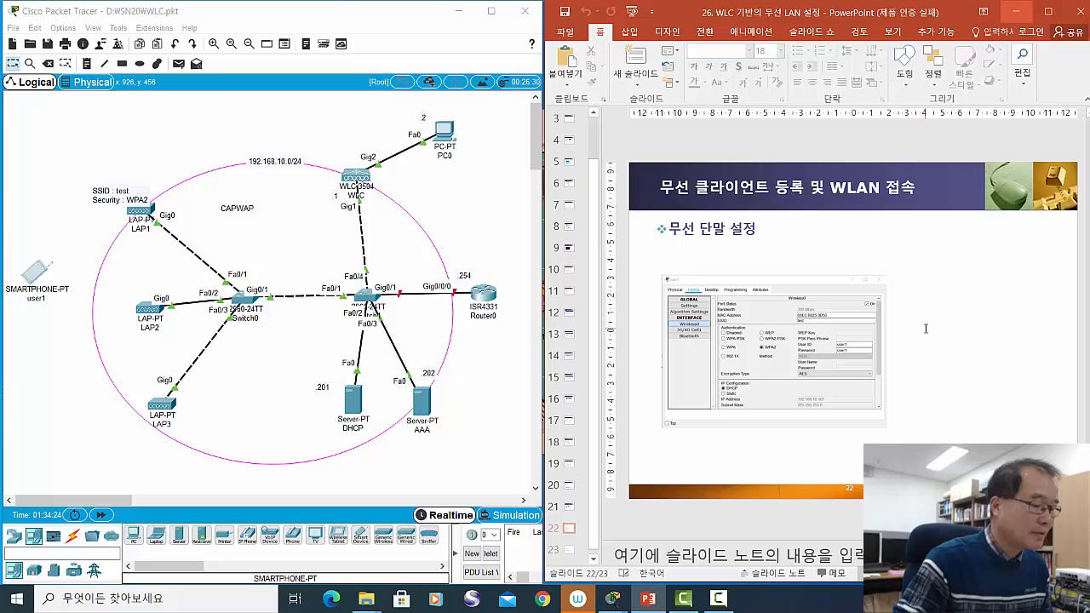
pyautogui.click(35, 274)
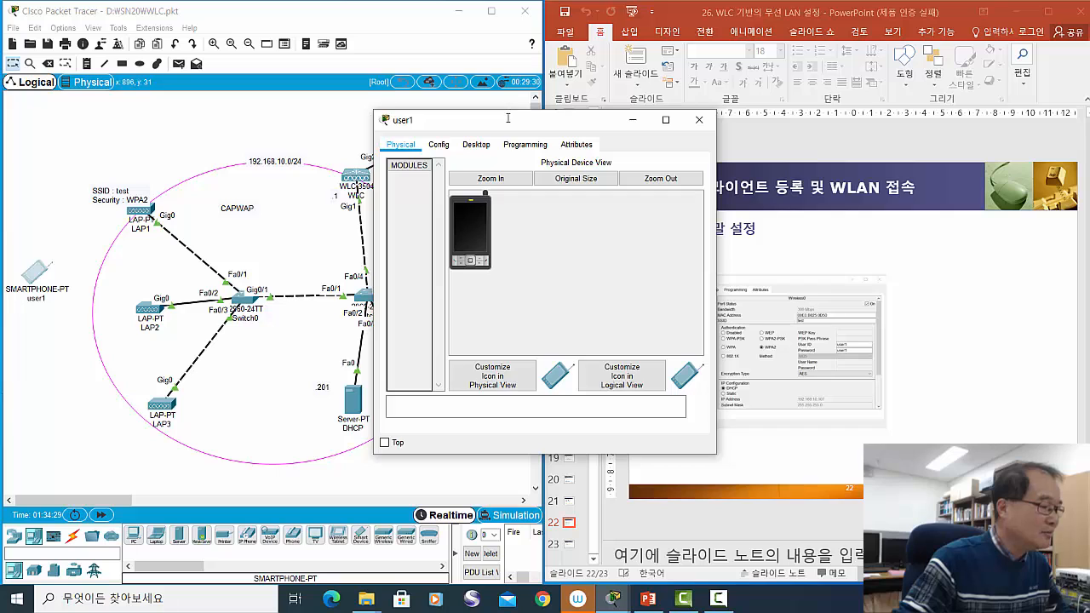
pyautogui.moveTo(509, 118); pyautogui.dragTo(358, 178)
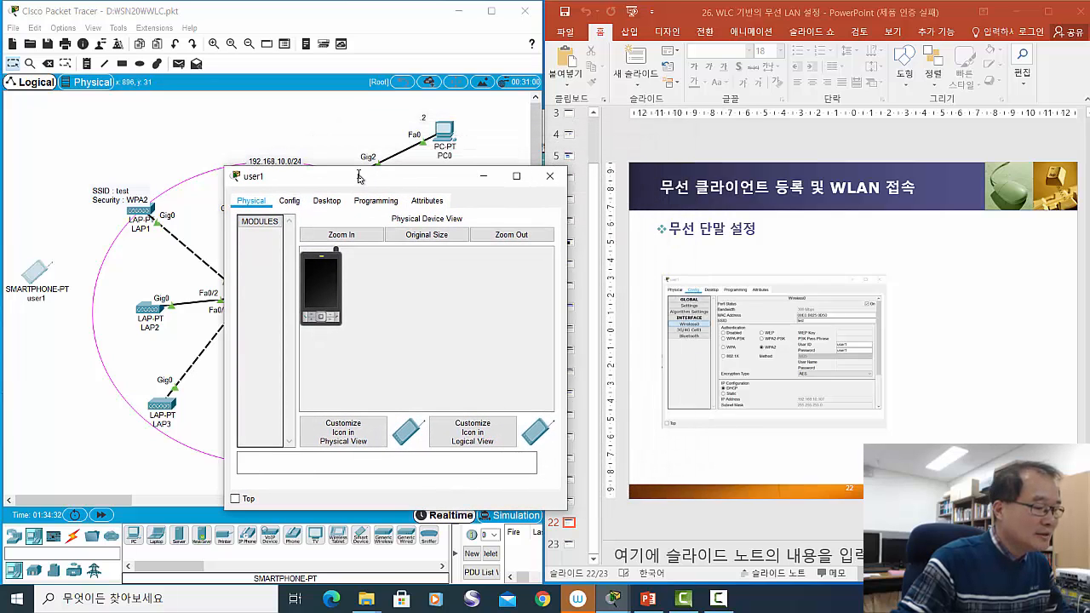
pyautogui.click(290, 201)
pyautogui.moveTo(317, 177); pyautogui.dragTo(321, 143)
pyautogui.click(432, 221)
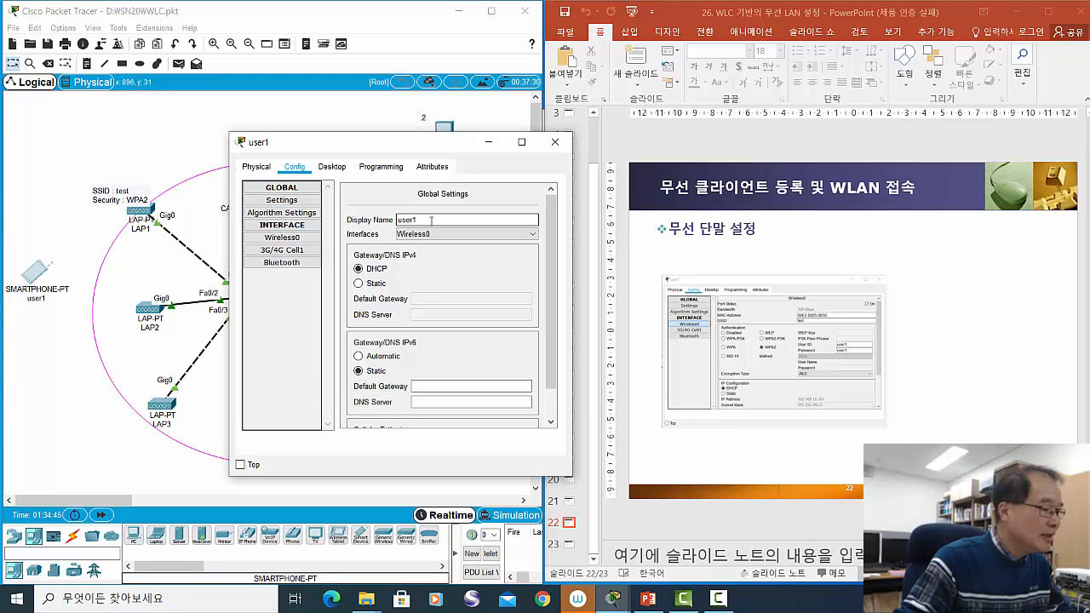
pyautogui.moveTo(371, 147); pyautogui.dragTo(370, 122)
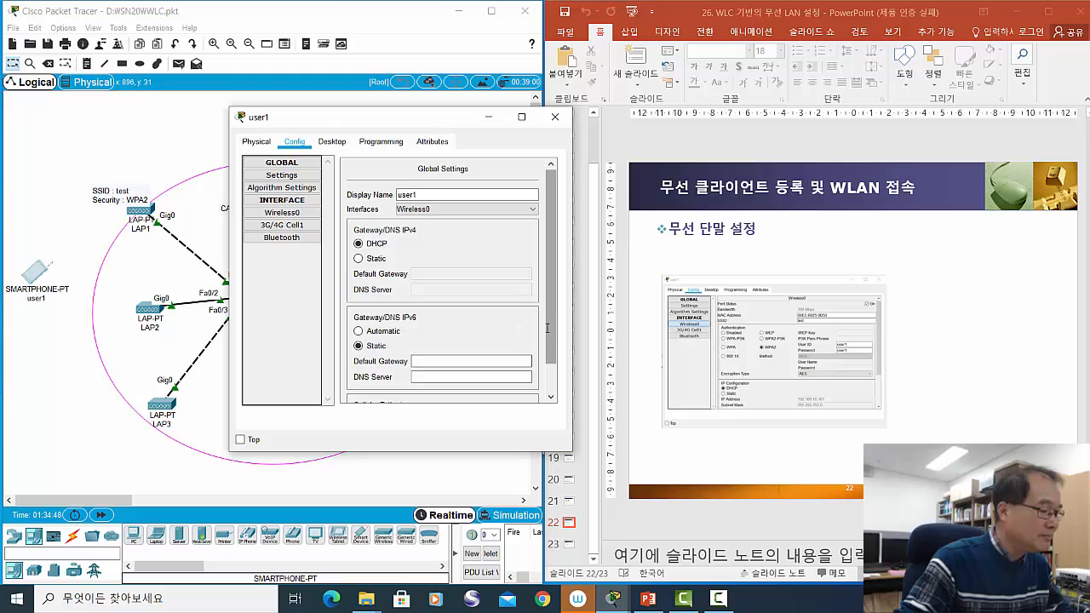
pyautogui.moveTo(552, 334); pyautogui.dragTo(548, 368)
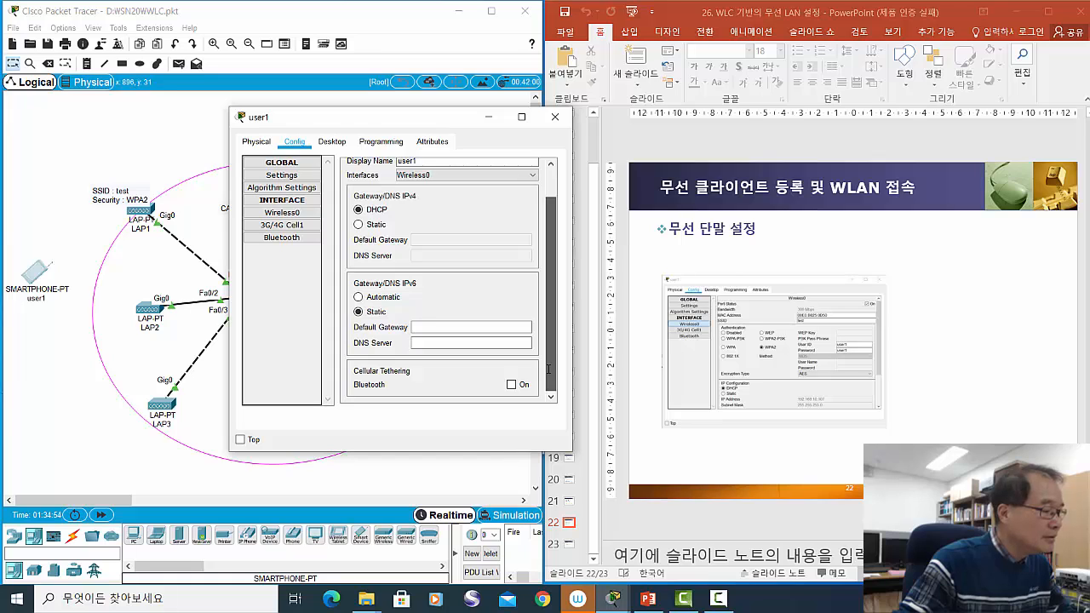
pyautogui.moveTo(548, 368); pyautogui.dragTo(548, 349)
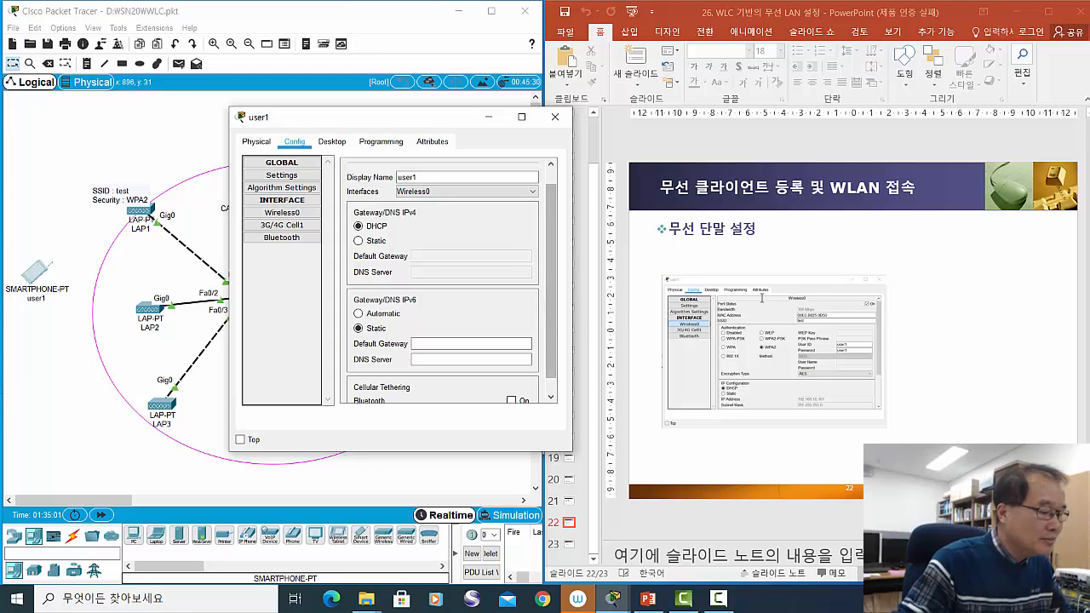
# - Show smartphone user1's Wireless0 settings and nudge the SSID : test note left
pyautogui.click(290, 213)
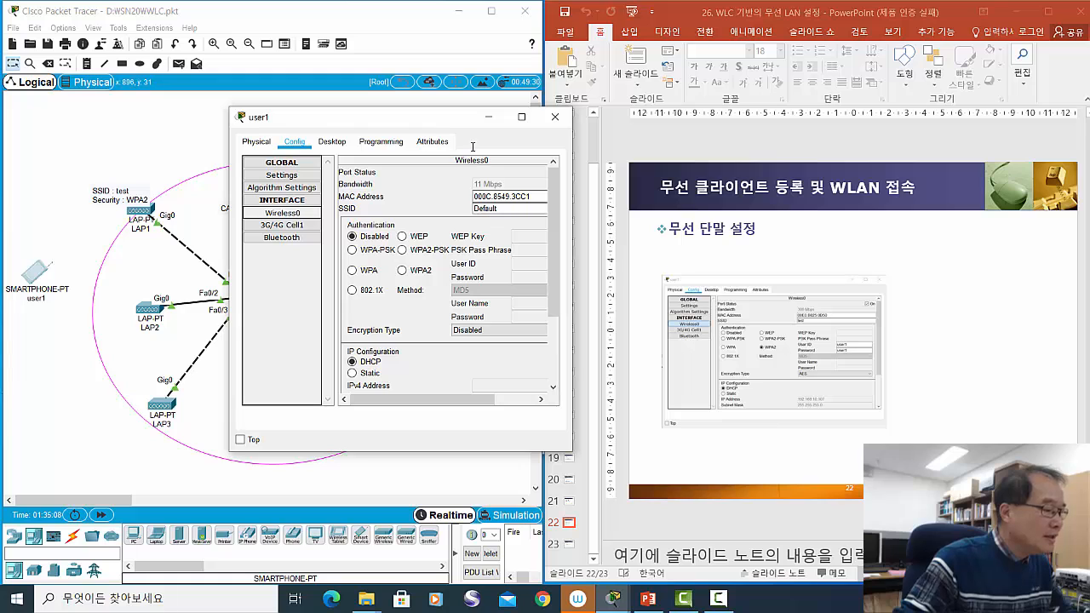
pyautogui.moveTo(439, 113); pyautogui.dragTo(534, 124)
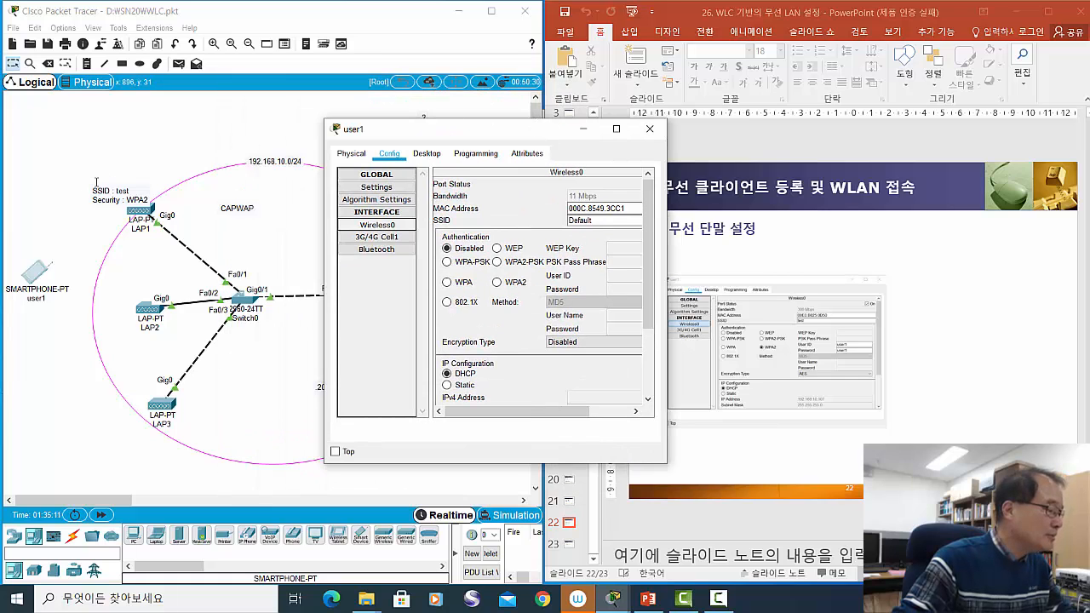
pyautogui.moveTo(108, 195)
pyautogui.mouseDown()
pyautogui.moveTo(114, 178)
pyautogui.moveTo(107, 205)
pyautogui.moveTo(103, 181)
pyautogui.mouseUp()
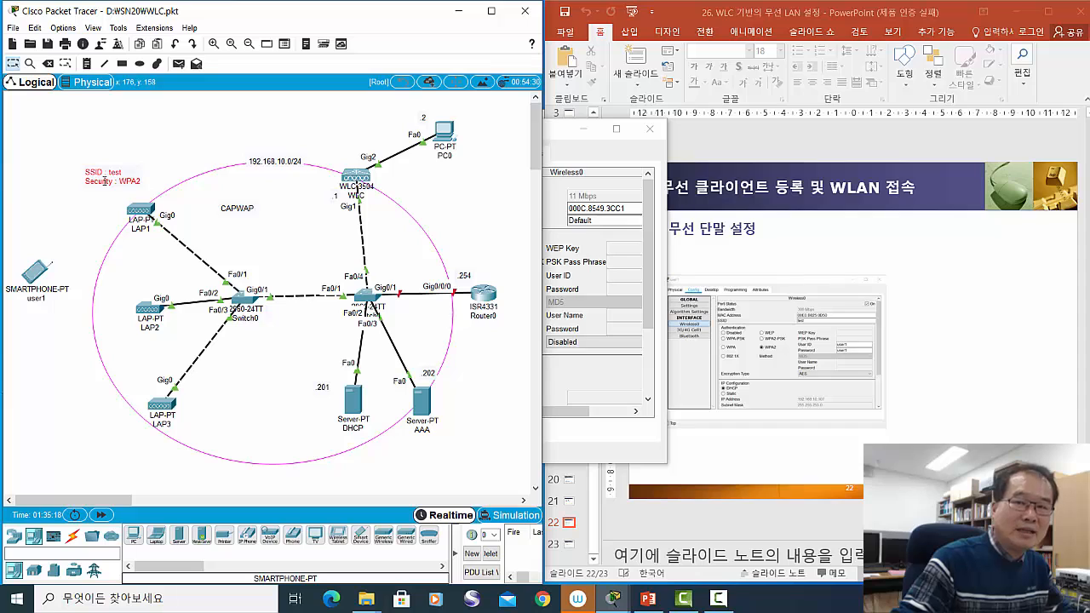
pyautogui.moveTo(105, 183); pyautogui.dragTo(101, 184)
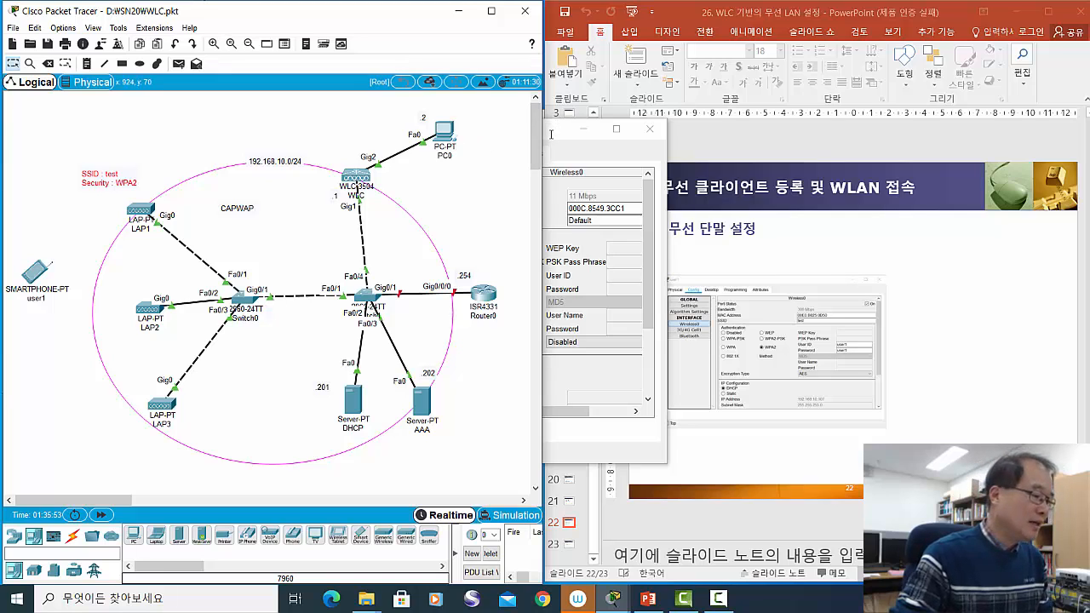
# - Replace user1's Wireless0 SSID Default with test
pyautogui.moveTo(550, 131); pyautogui.dragTo(615, 130)
pyautogui.click(669, 221)
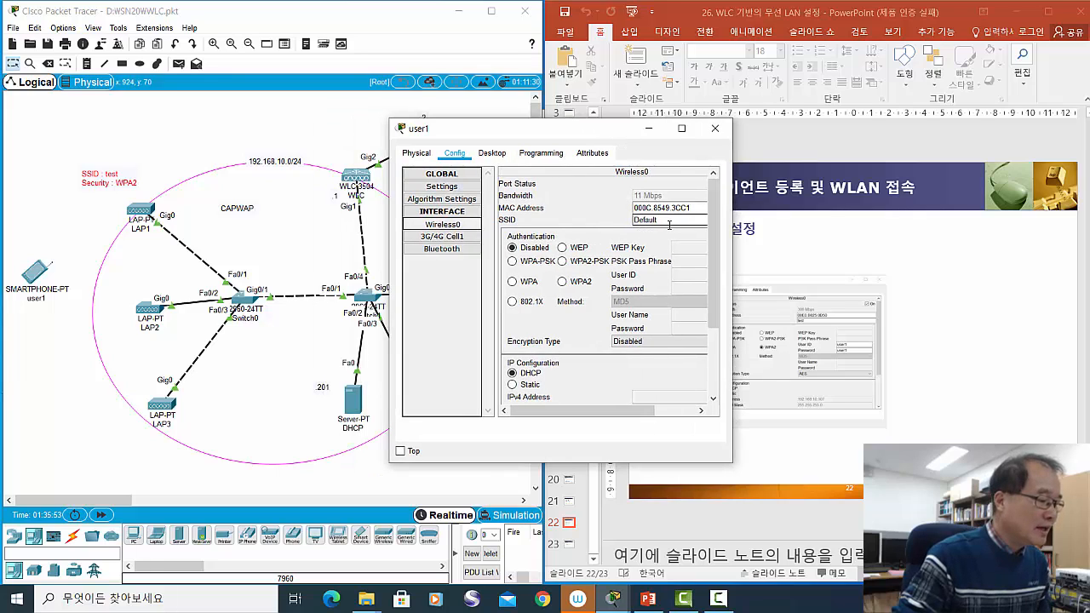
pyautogui.moveTo(669, 221); pyautogui.dragTo(628, 221)
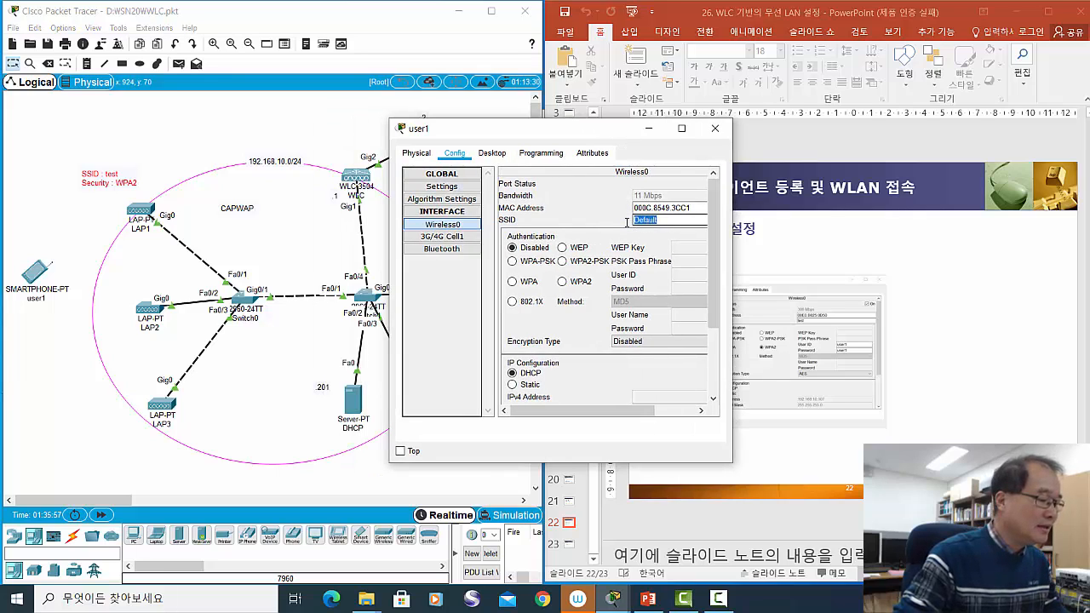
pyautogui.write('test')
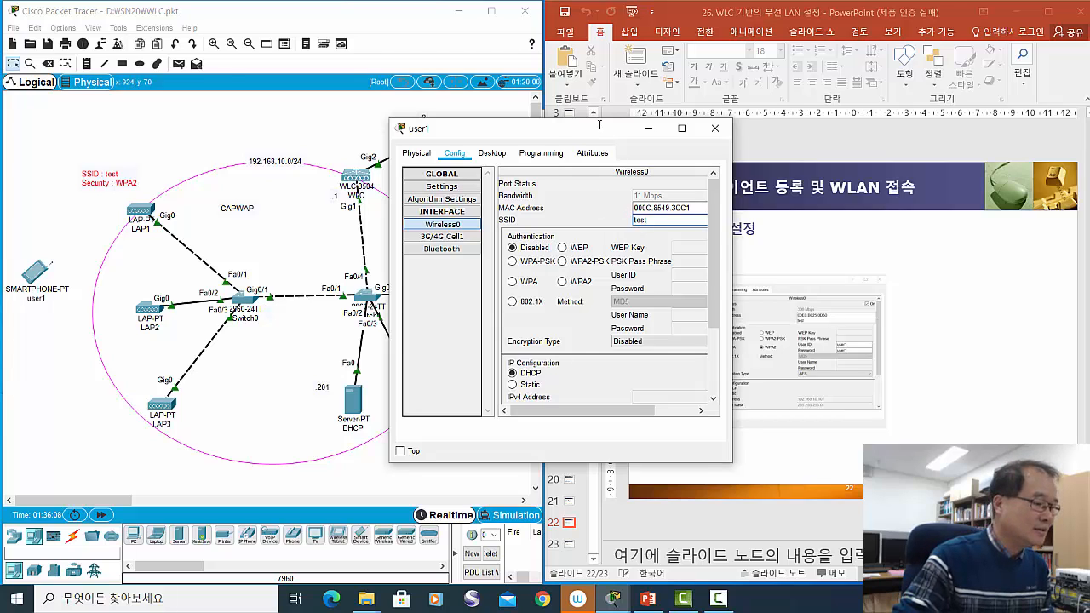
pyautogui.moveTo(600, 128); pyautogui.dragTo(598, 110)
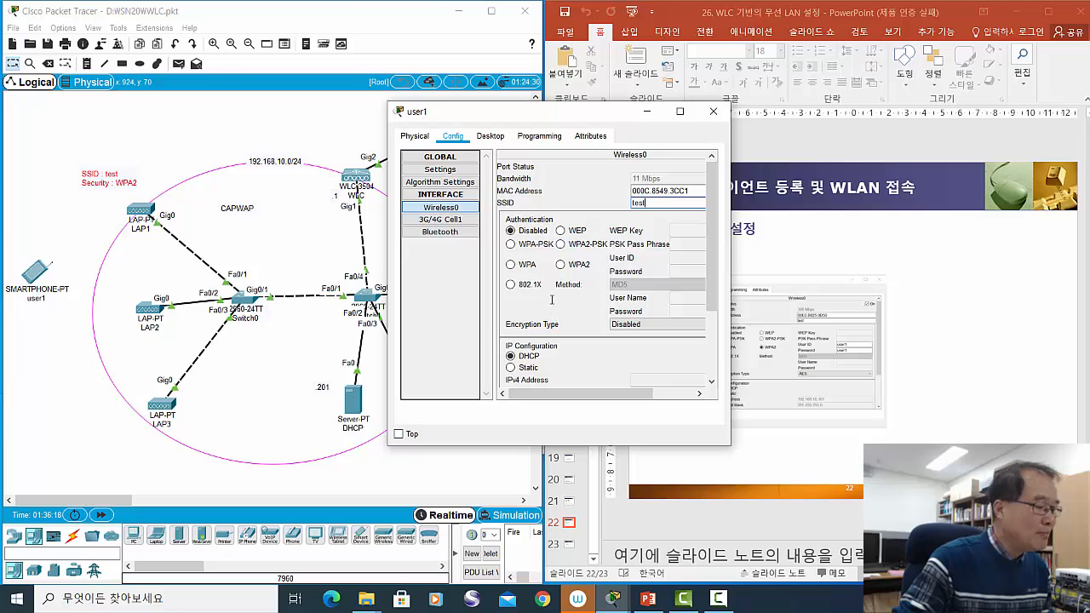
# - Set user1's Wireless0 authentication to WPA2 and enter the account's User ID and password
pyautogui.click(561, 264)
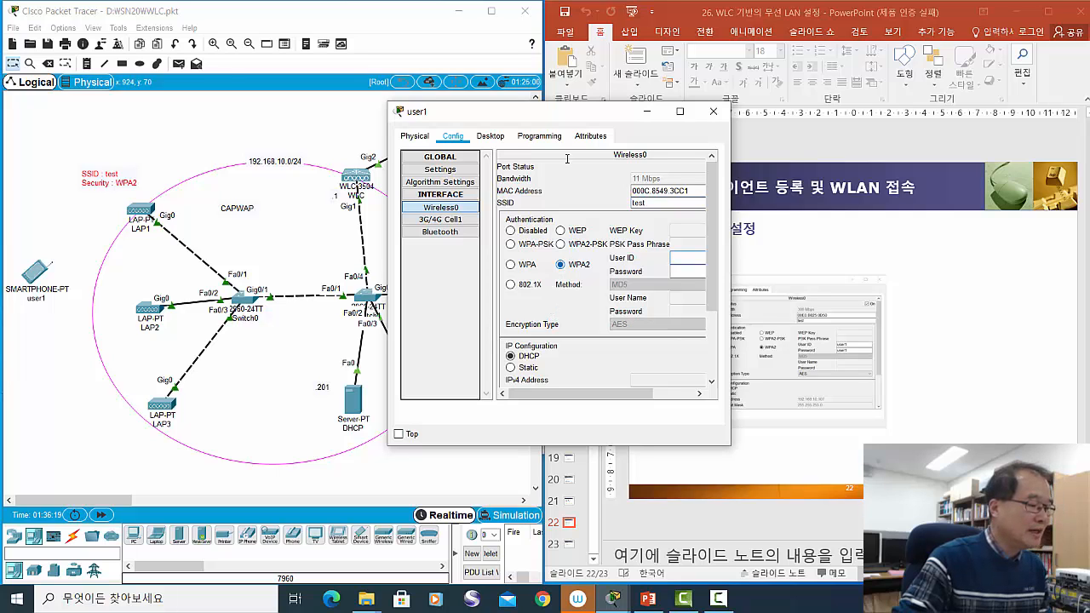
pyautogui.moveTo(550, 111); pyautogui.dragTo(536, 92)
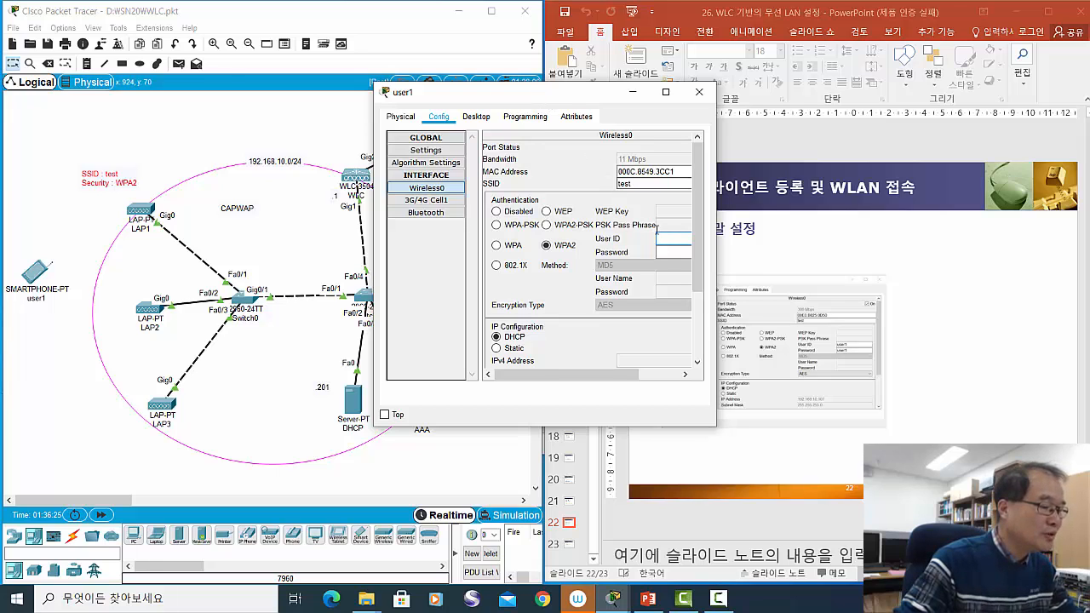
pyautogui.write('u')
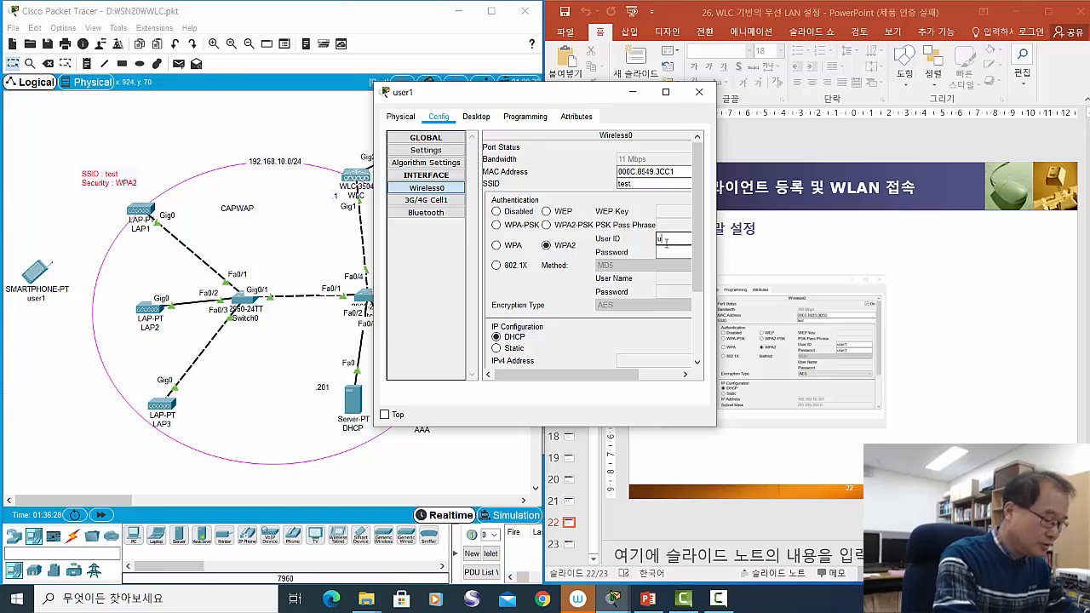
pyautogui.write('ser1')
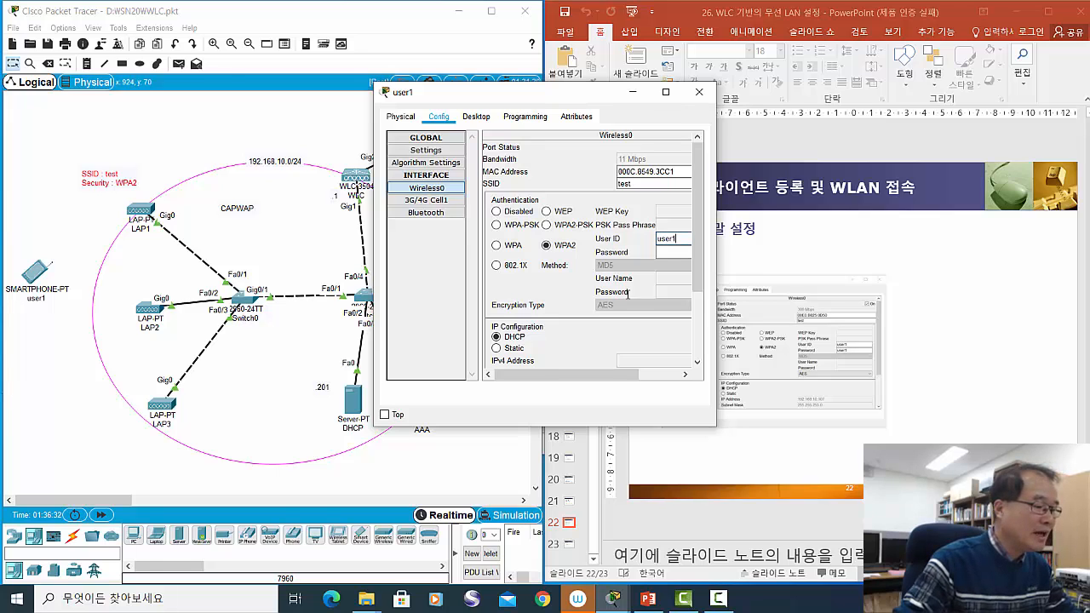
pyautogui.click(660, 252)
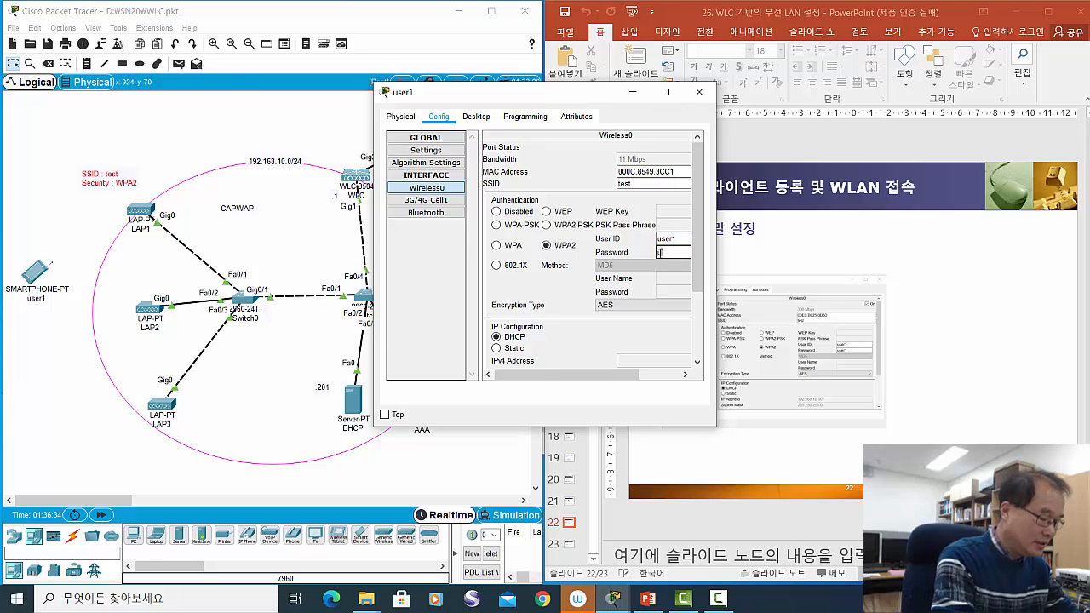
pyautogui.write('user1')
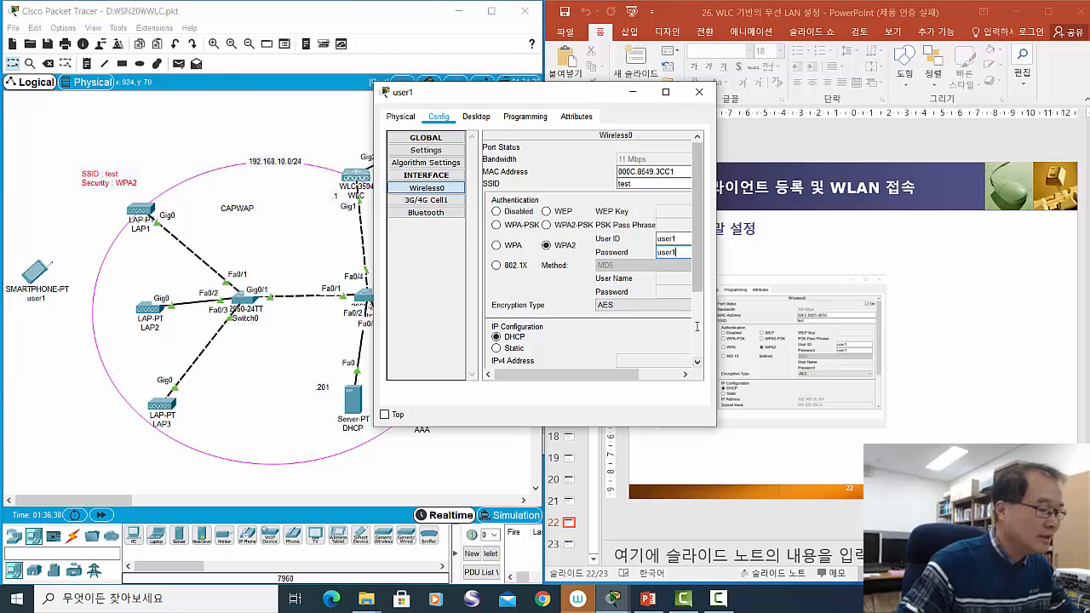
# - Review the WPA2 AES settings and close the user1 configuration window
pyautogui.moveTo(698, 288); pyautogui.dragTo(698, 341)
pyautogui.click(621, 219)
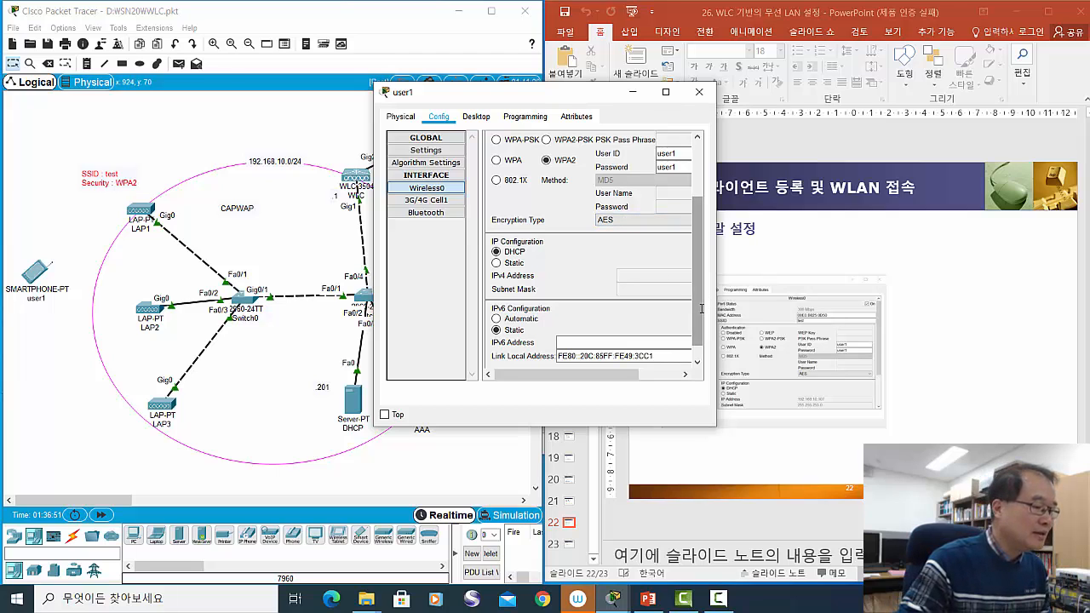
pyautogui.scroll(1, 700, 270)
pyautogui.scroll(1, 706, 271)
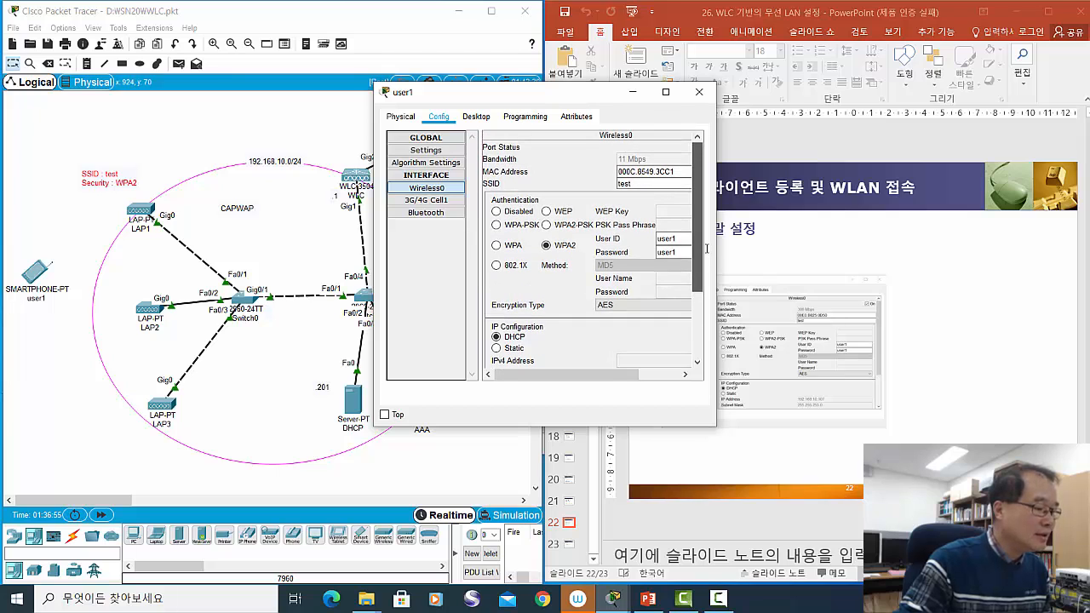
pyautogui.scroll(-3, 706, 248)
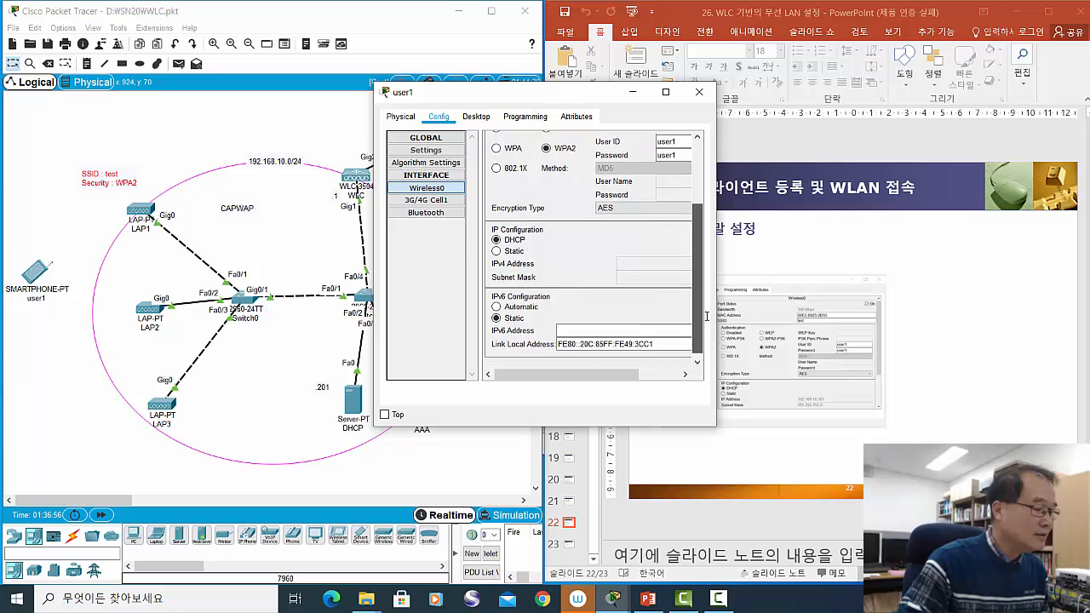
pyautogui.click(665, 91)
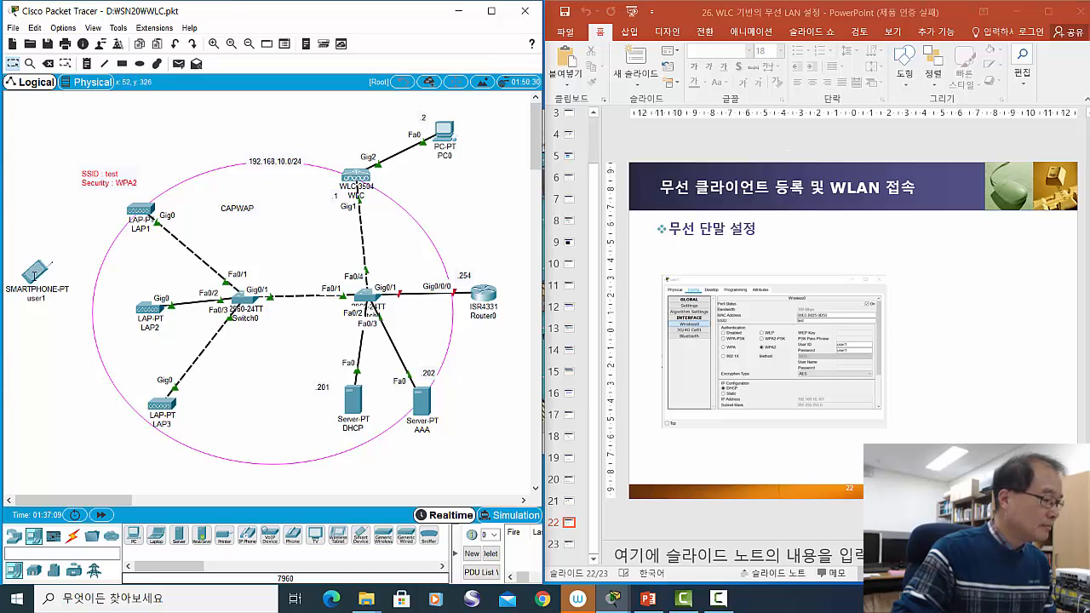
# - Advance slides to connection status and confirm user1's Wireless0 port shows Up
pyautogui.moveTo(33, 275); pyautogui.dragTo(36, 270)
pyautogui.click(938, 293)
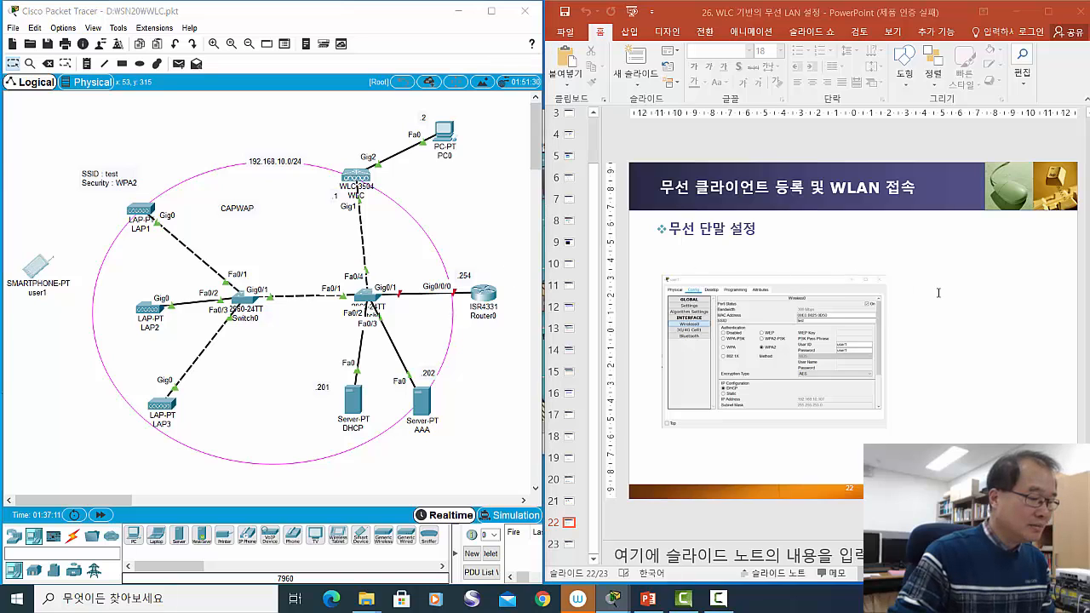
pyautogui.scroll(-1, 938, 293)
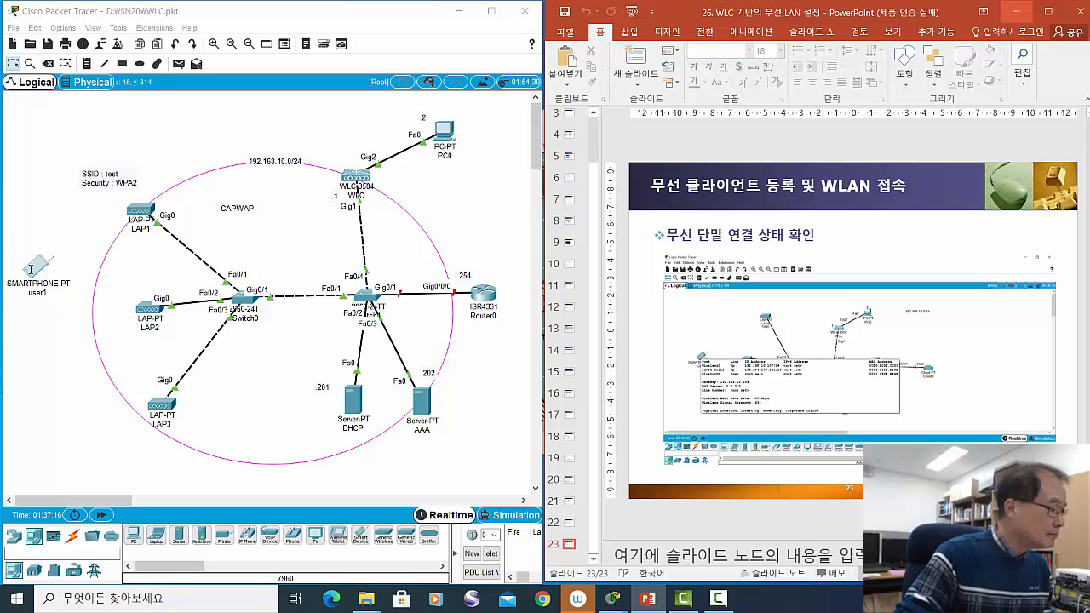
pyautogui.click(28, 304)
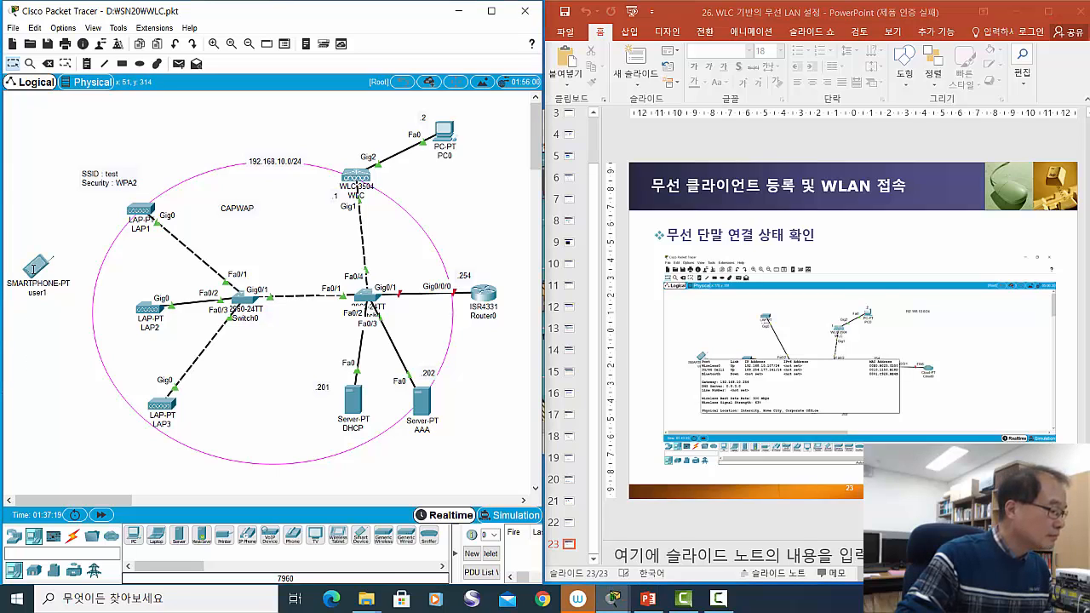
pyautogui.moveTo(34, 269)
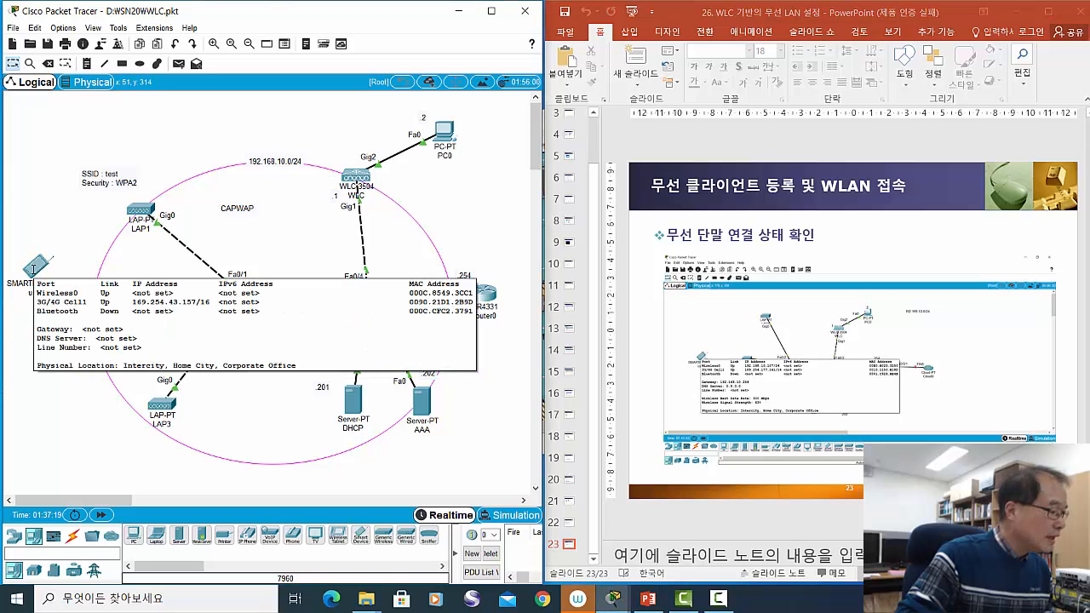